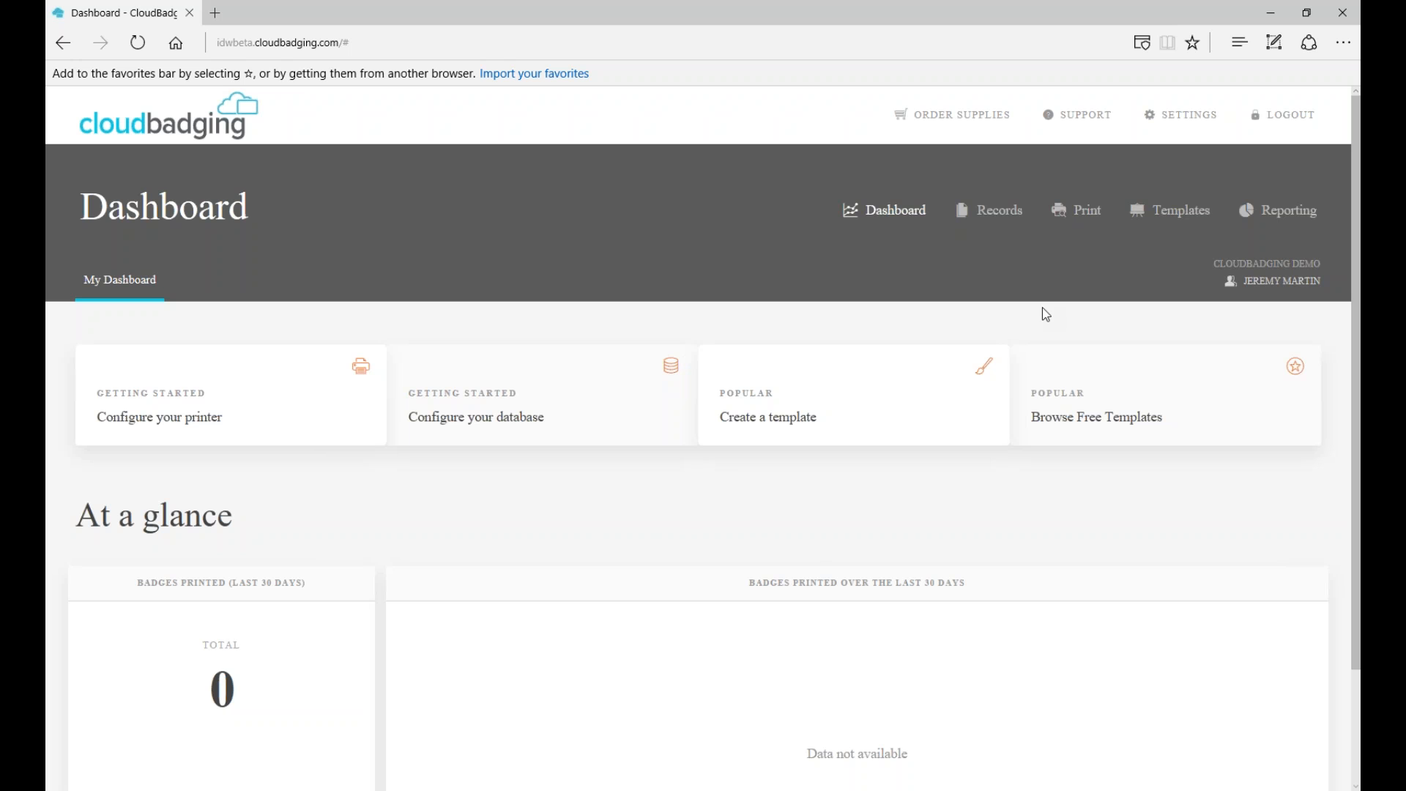
Go to the Templates page, which shows no templates exist yet.
left_click(1188, 217)
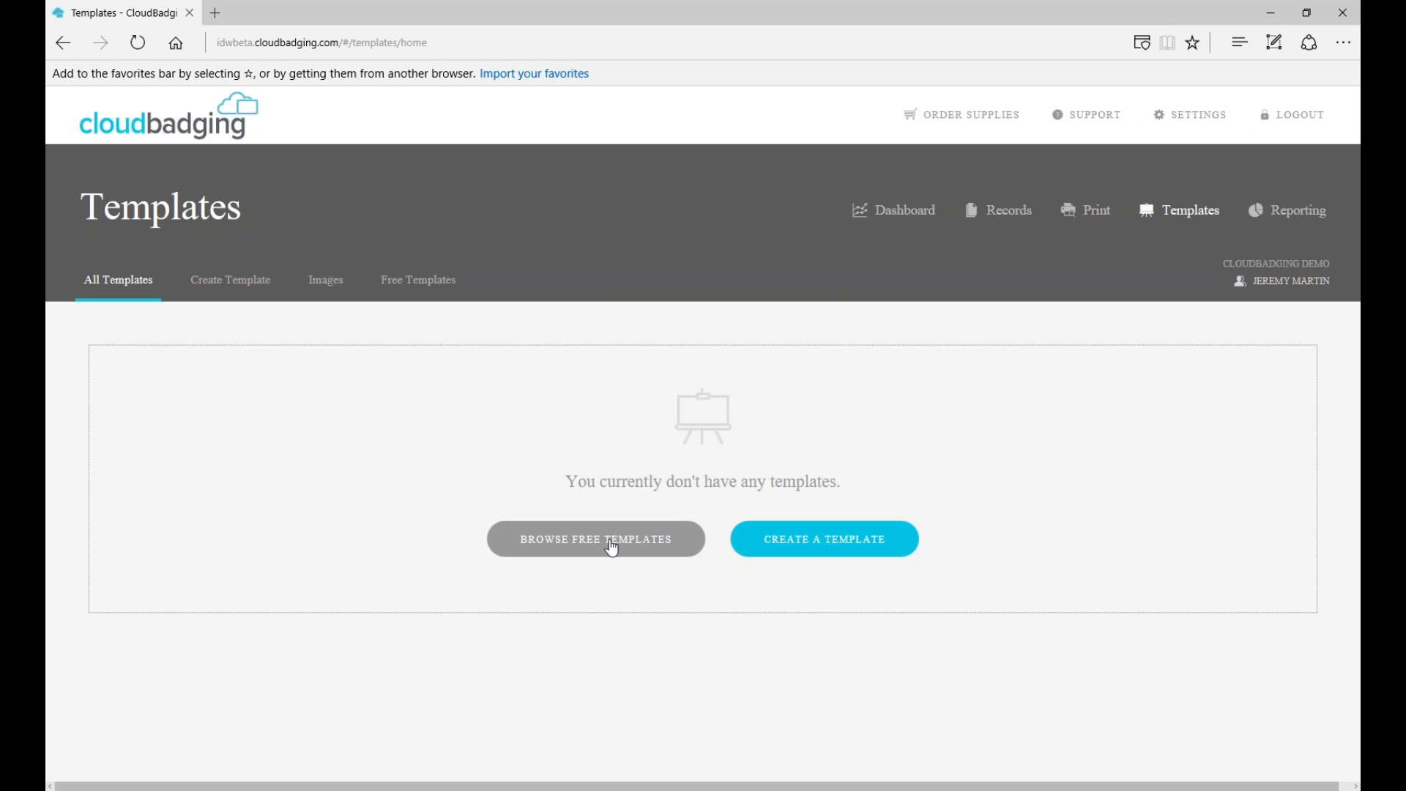
Open Browse Free Templates and reveal Use This Template on the Test Image Template card.
left_click(613, 548)
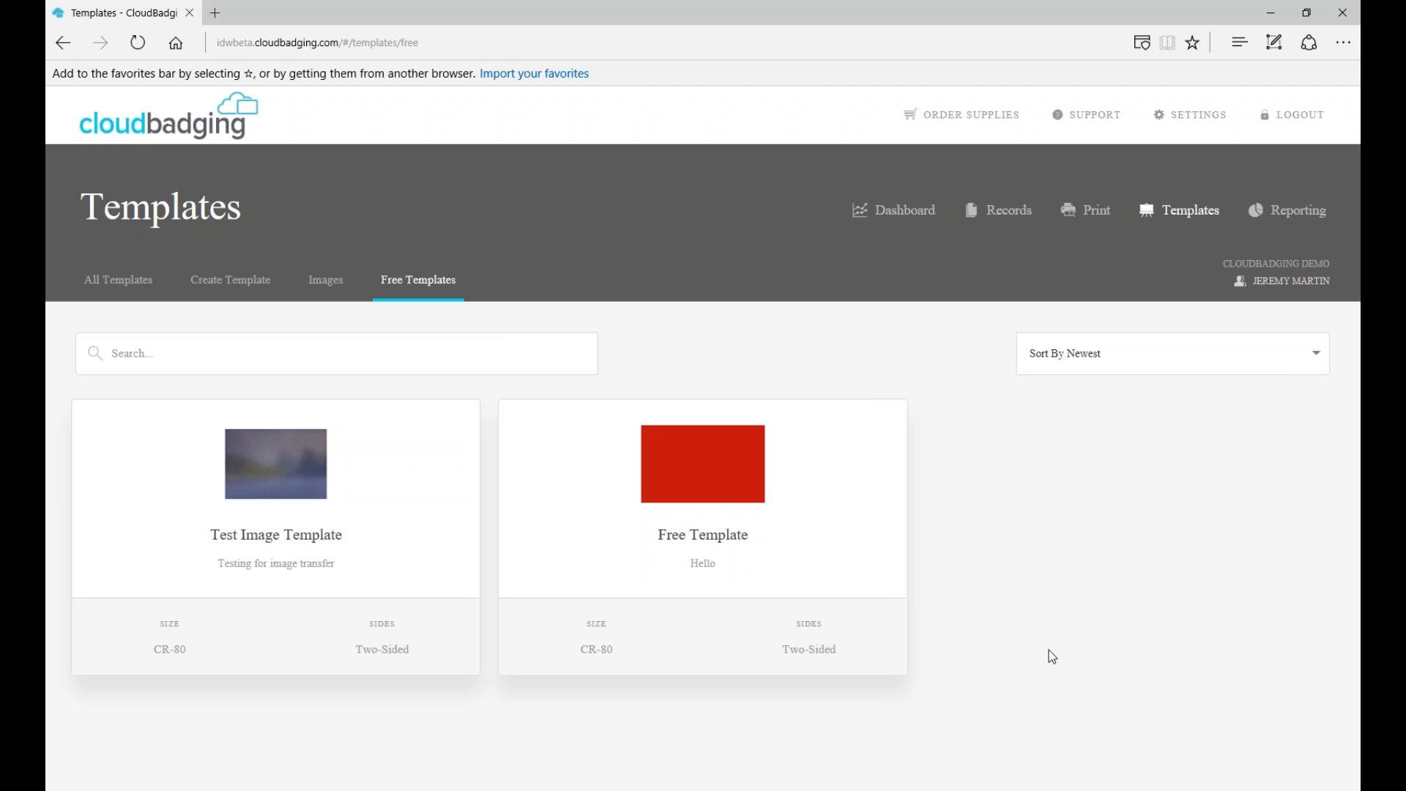
mouse_move(207, 644)
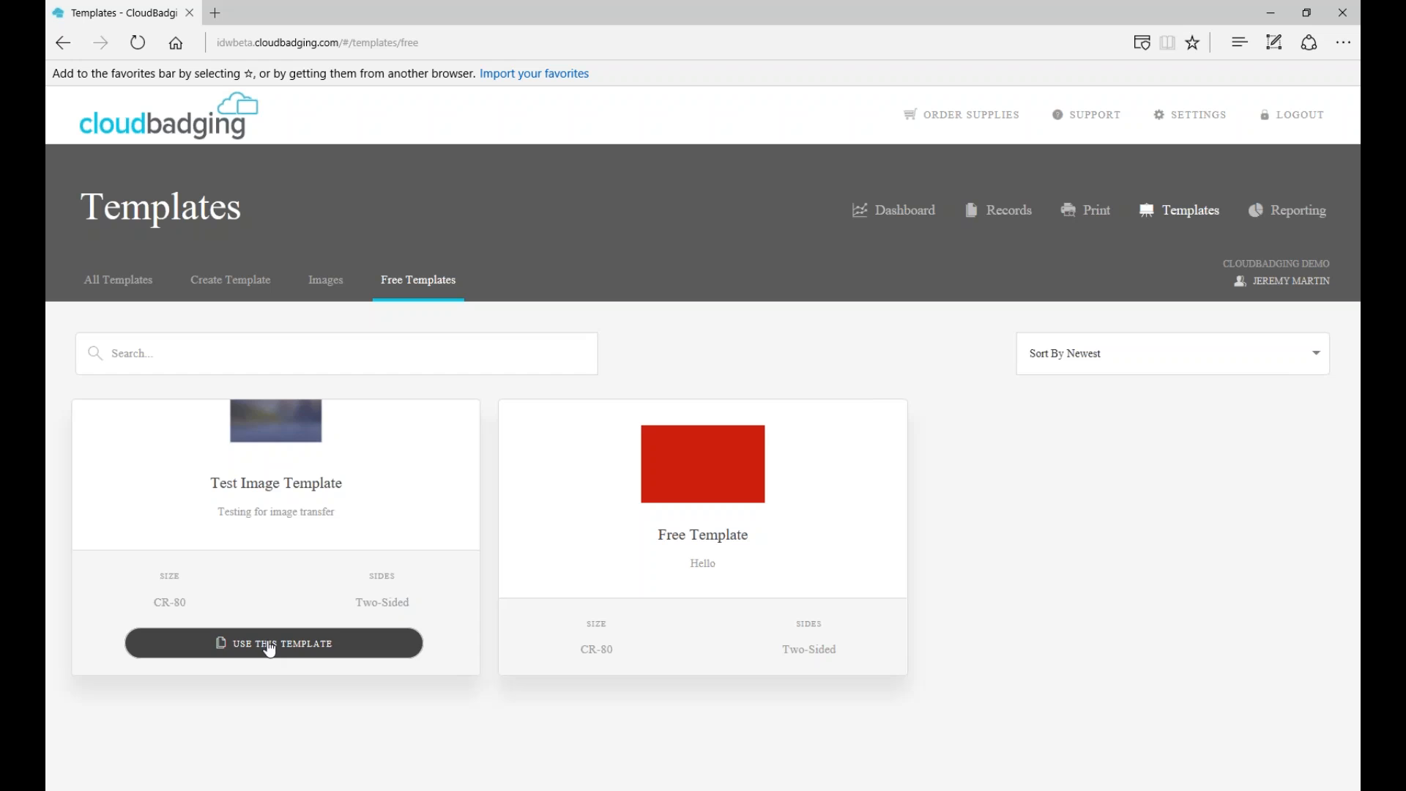
mouse_move(282, 645)
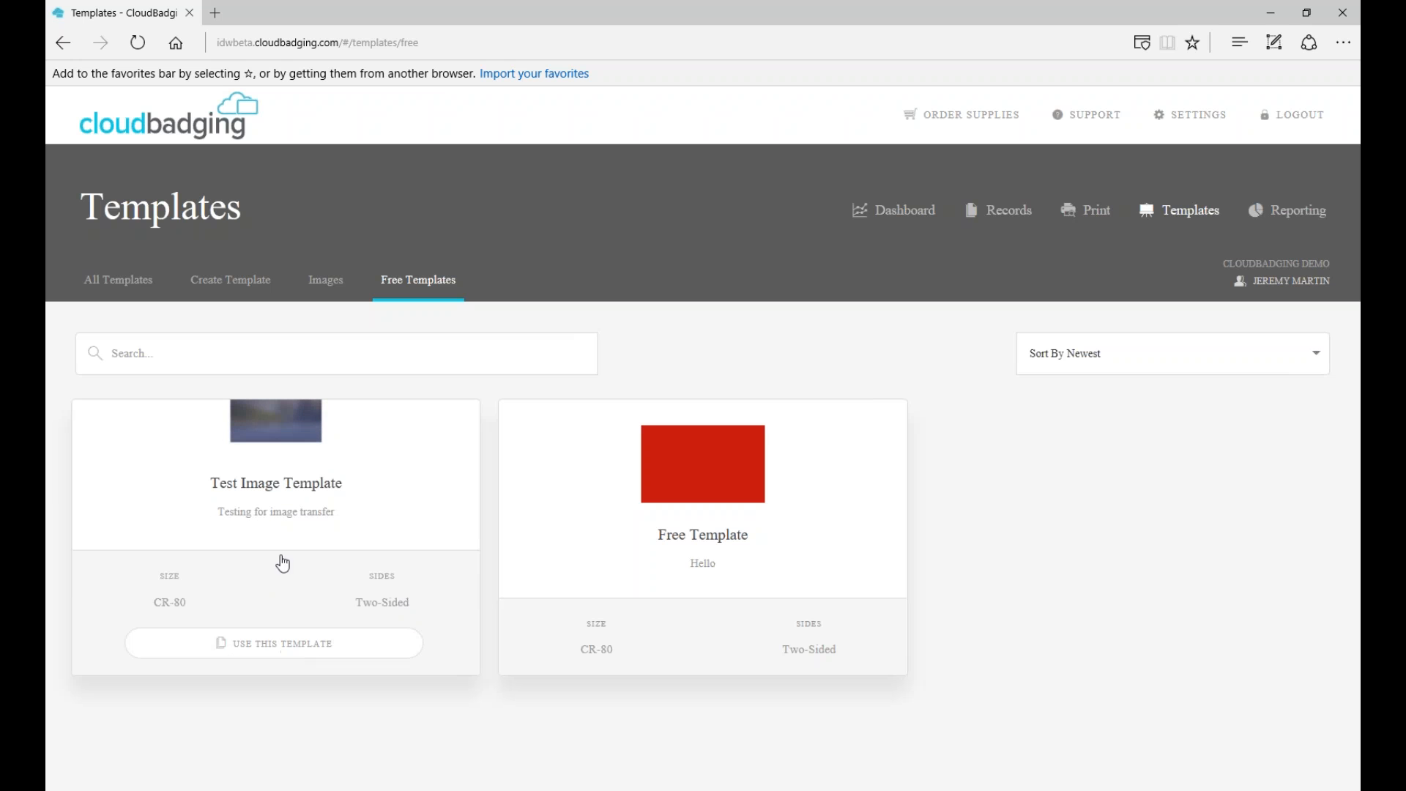
Start from Test Image Template and name the copy 'Example one Template'.
left_click(270, 648)
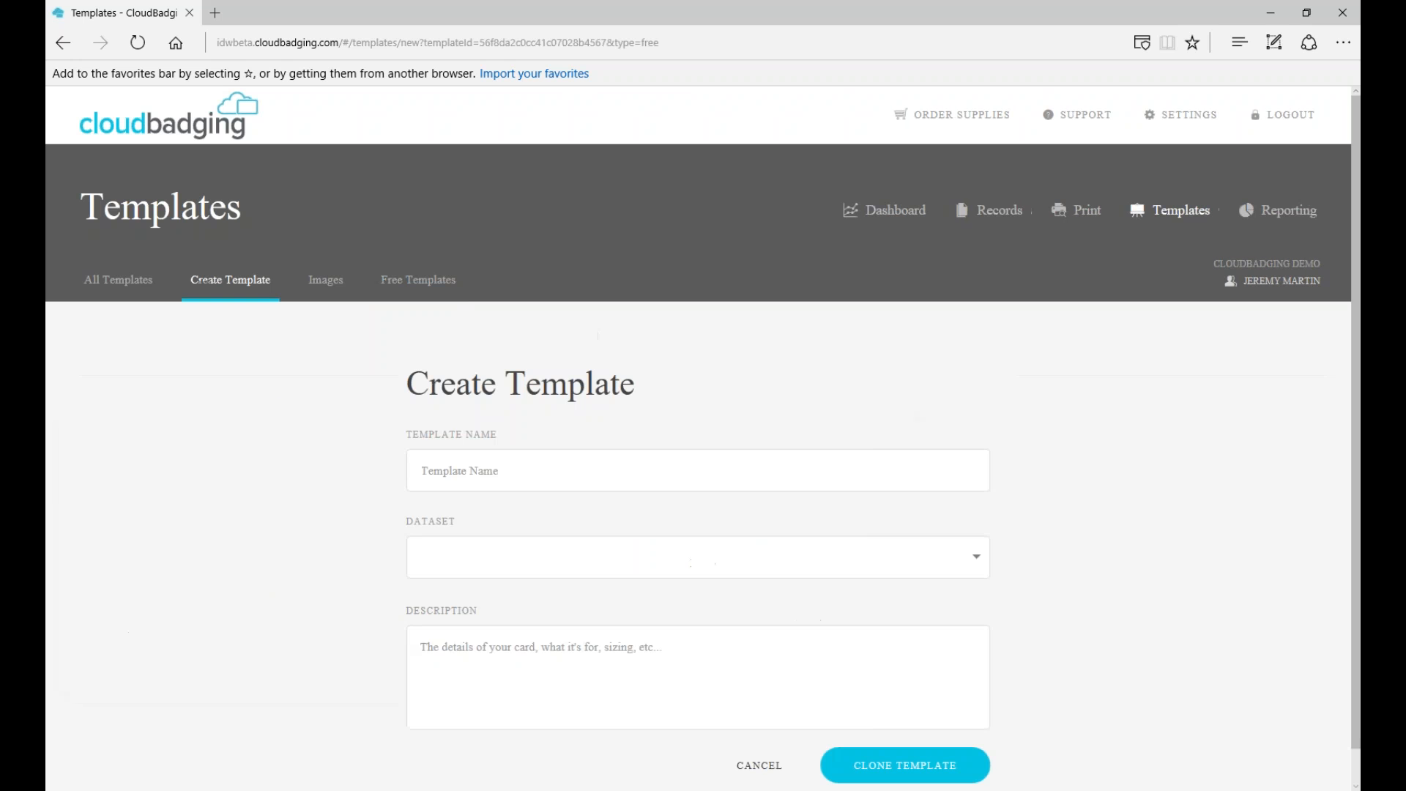
scroll(166, 561, "down", 1)
left_click(452, 434)
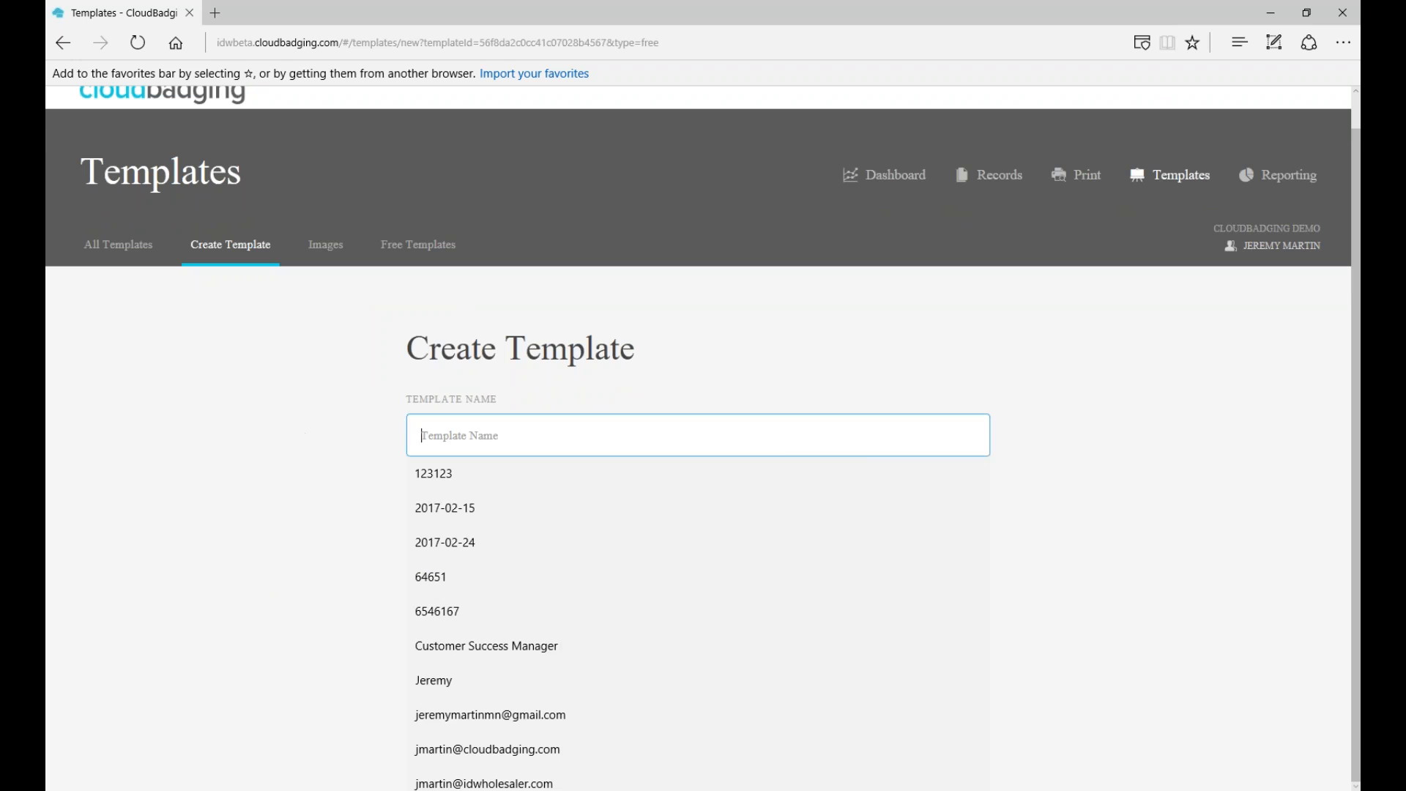
key("Escape")
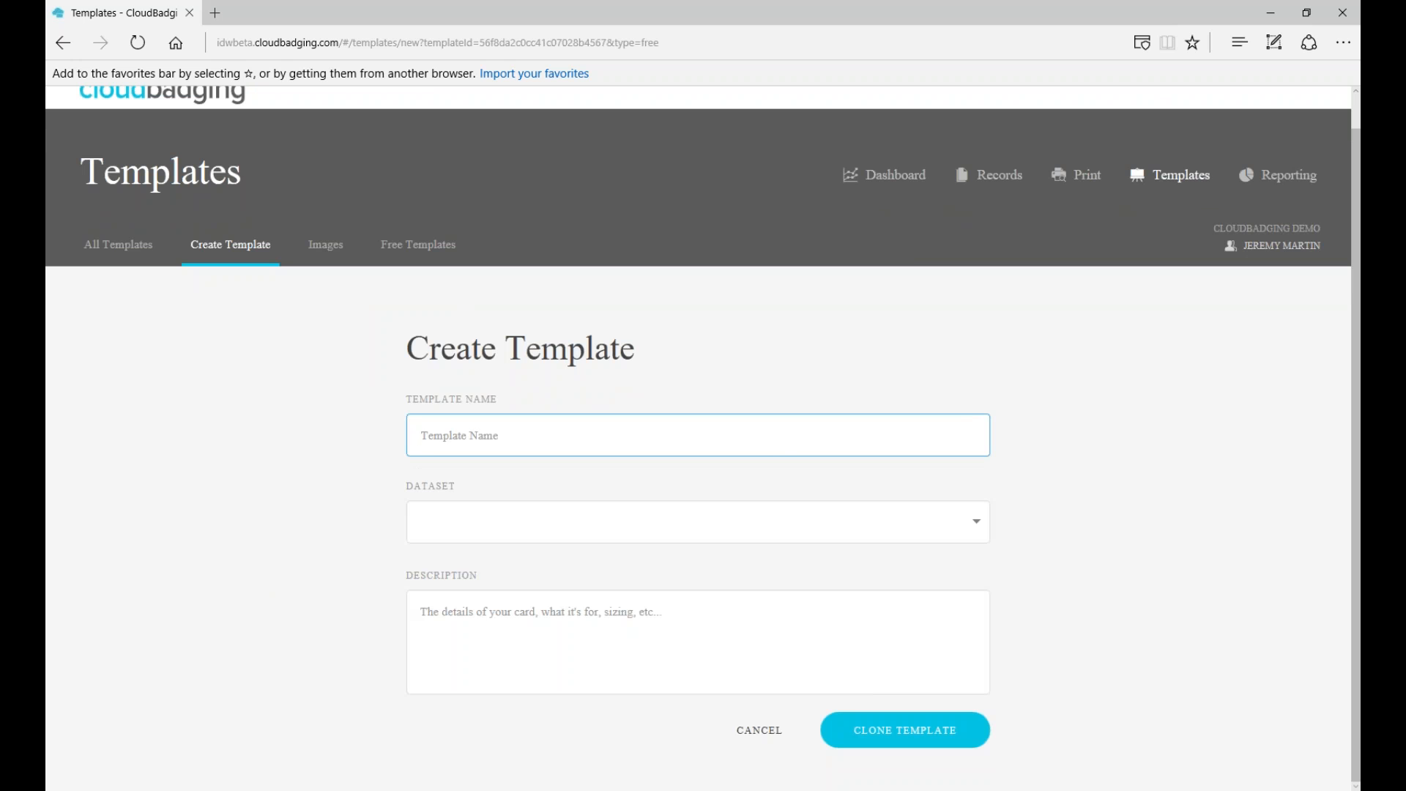
type("Example one Template")
Pick the 'default' dataset and clone the template.
left_click(970, 529)
left_click(972, 526)
left_click(483, 553)
left_click(251, 560)
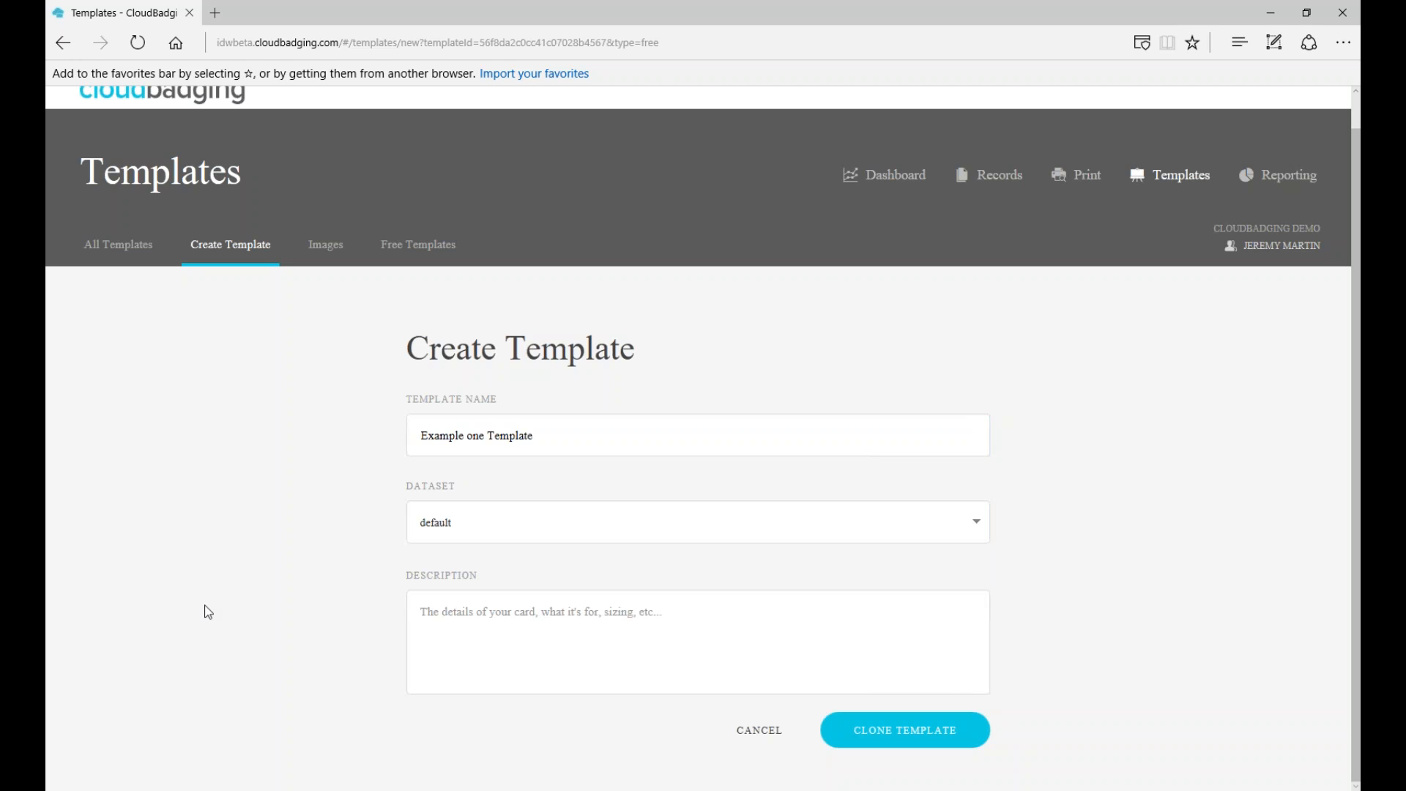
left_click(495, 689)
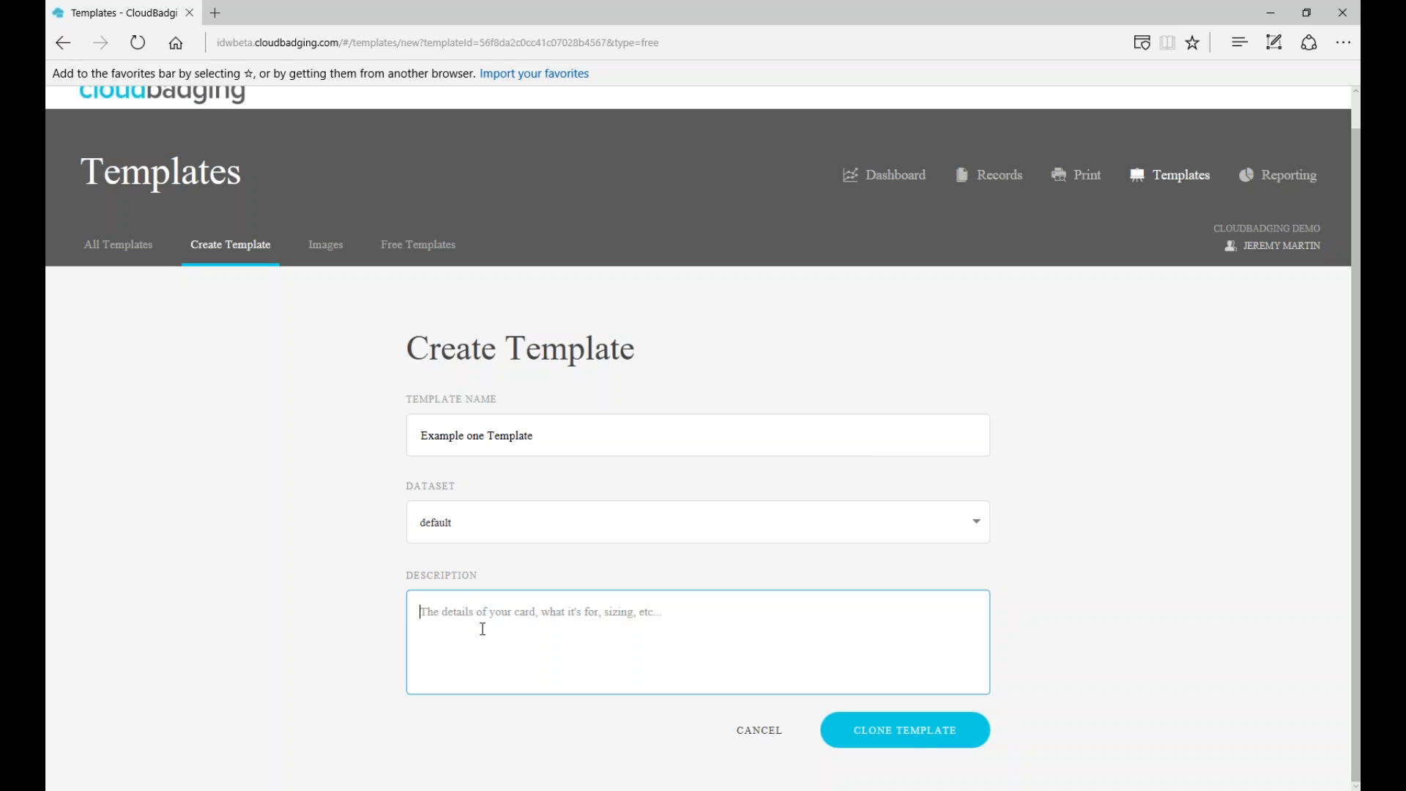
left_click(912, 732)
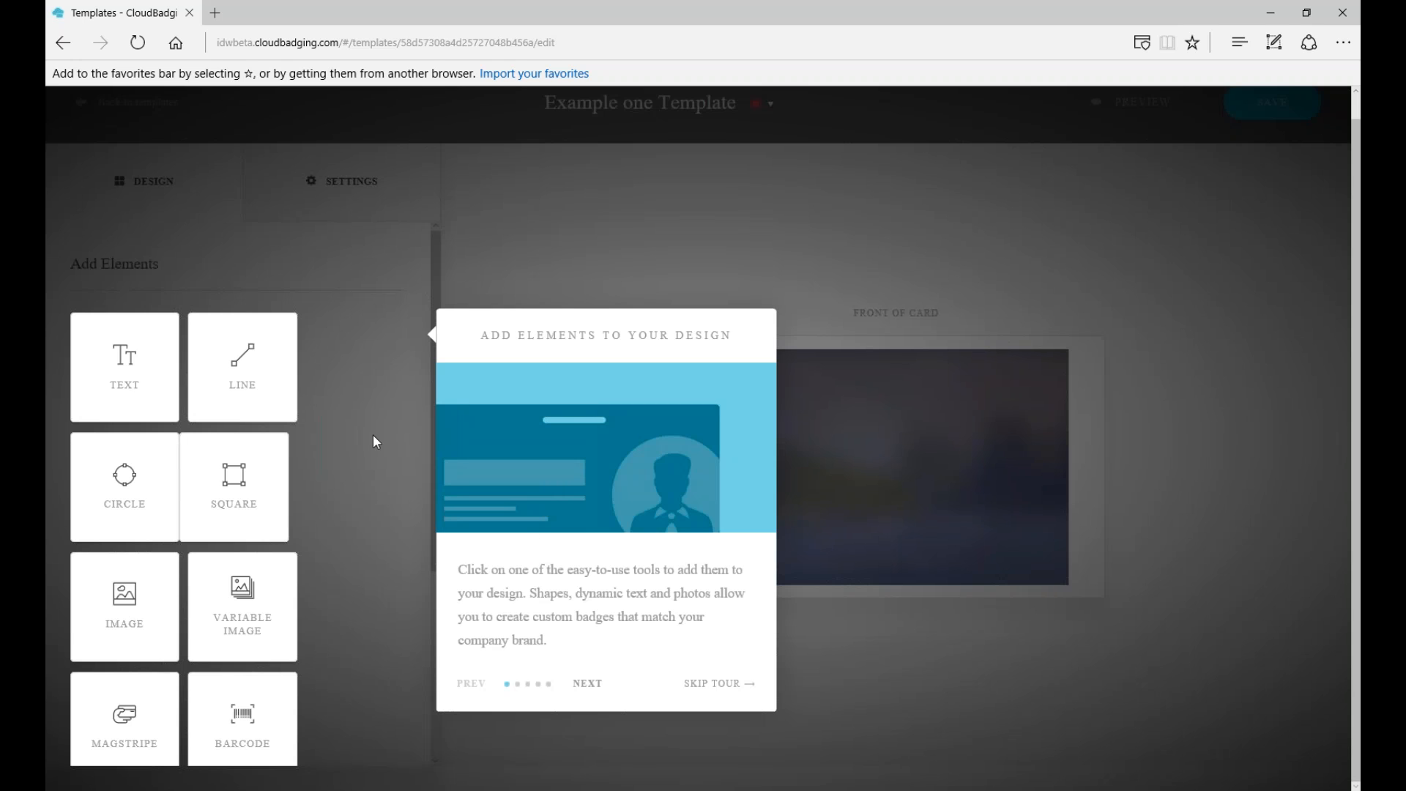
Skip the introductory tour and delete the blurred photo from the card front.
left_click(592, 690)
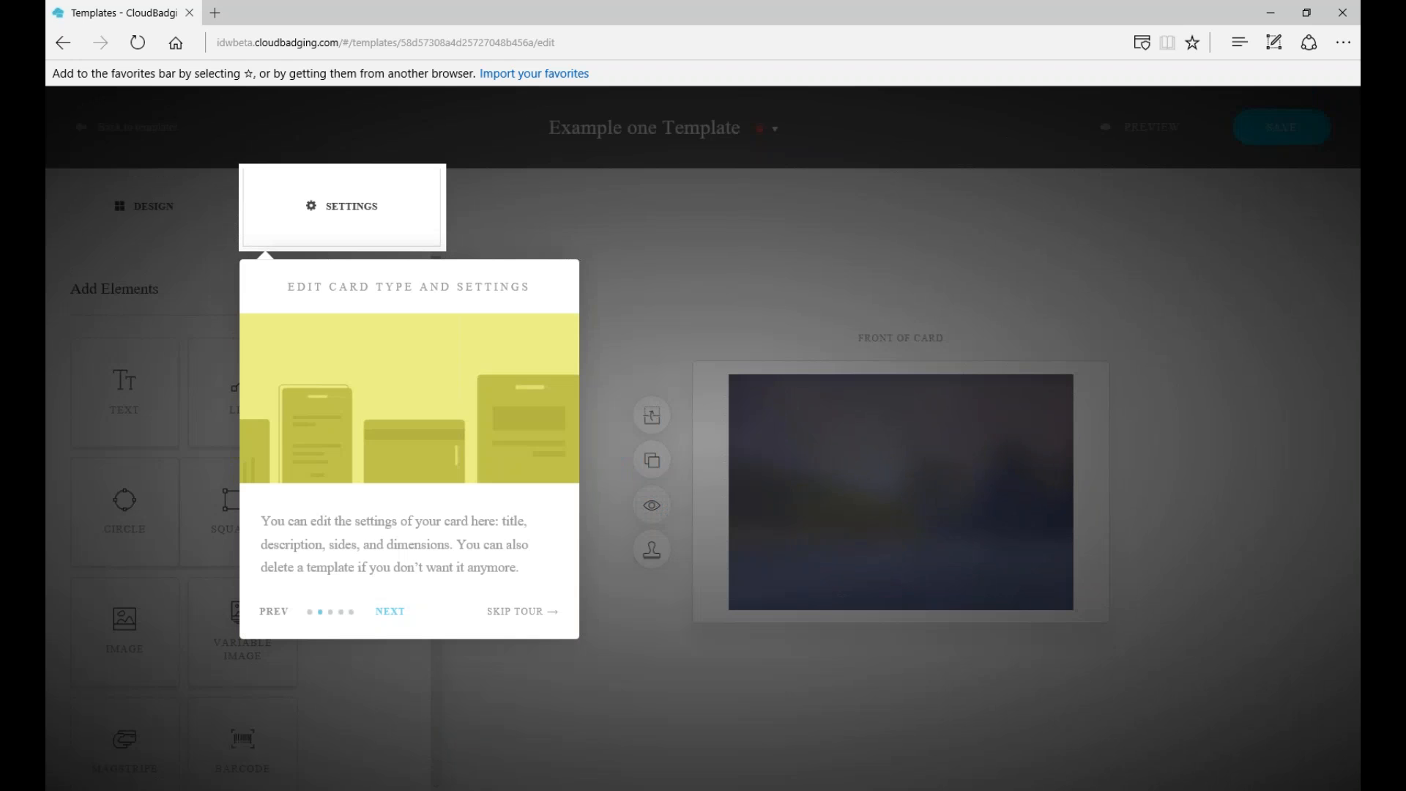
left_click(523, 613)
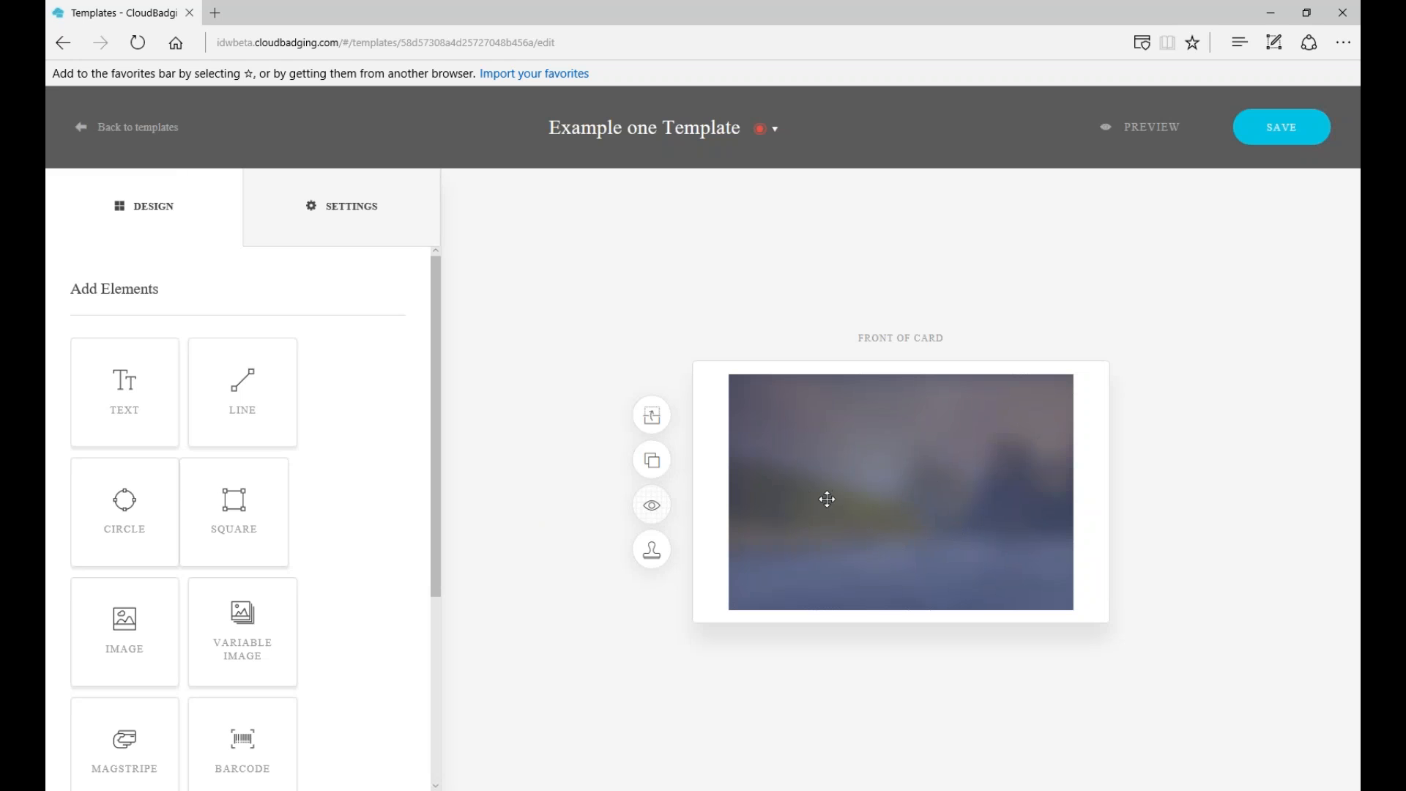
left_click(791, 459)
key("Delete")
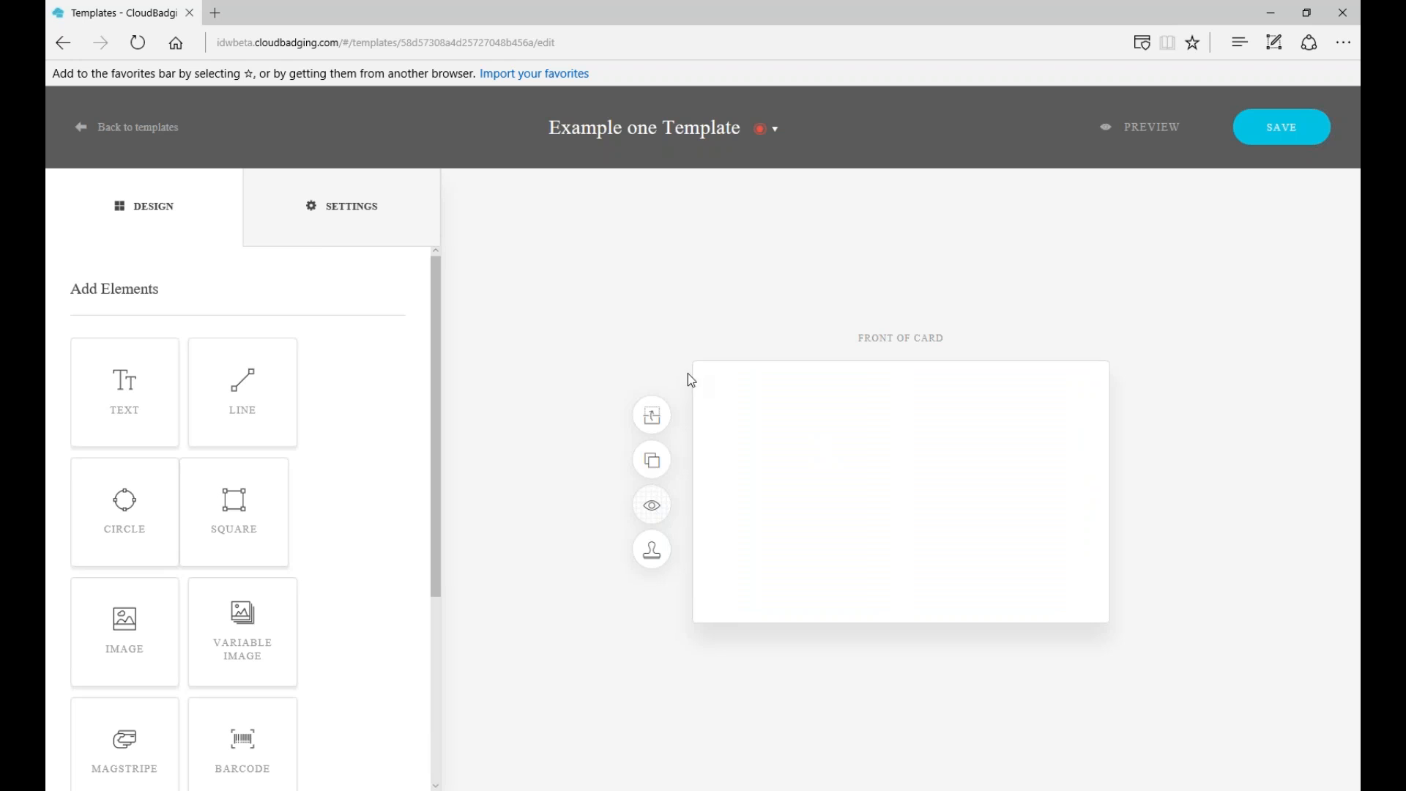
Flip the card to the back and front again, then check the Settings and Design tabs.
left_click(656, 415)
left_click(657, 414)
left_click(361, 196)
left_click(165, 214)
scroll(361, 394, "down", 1)
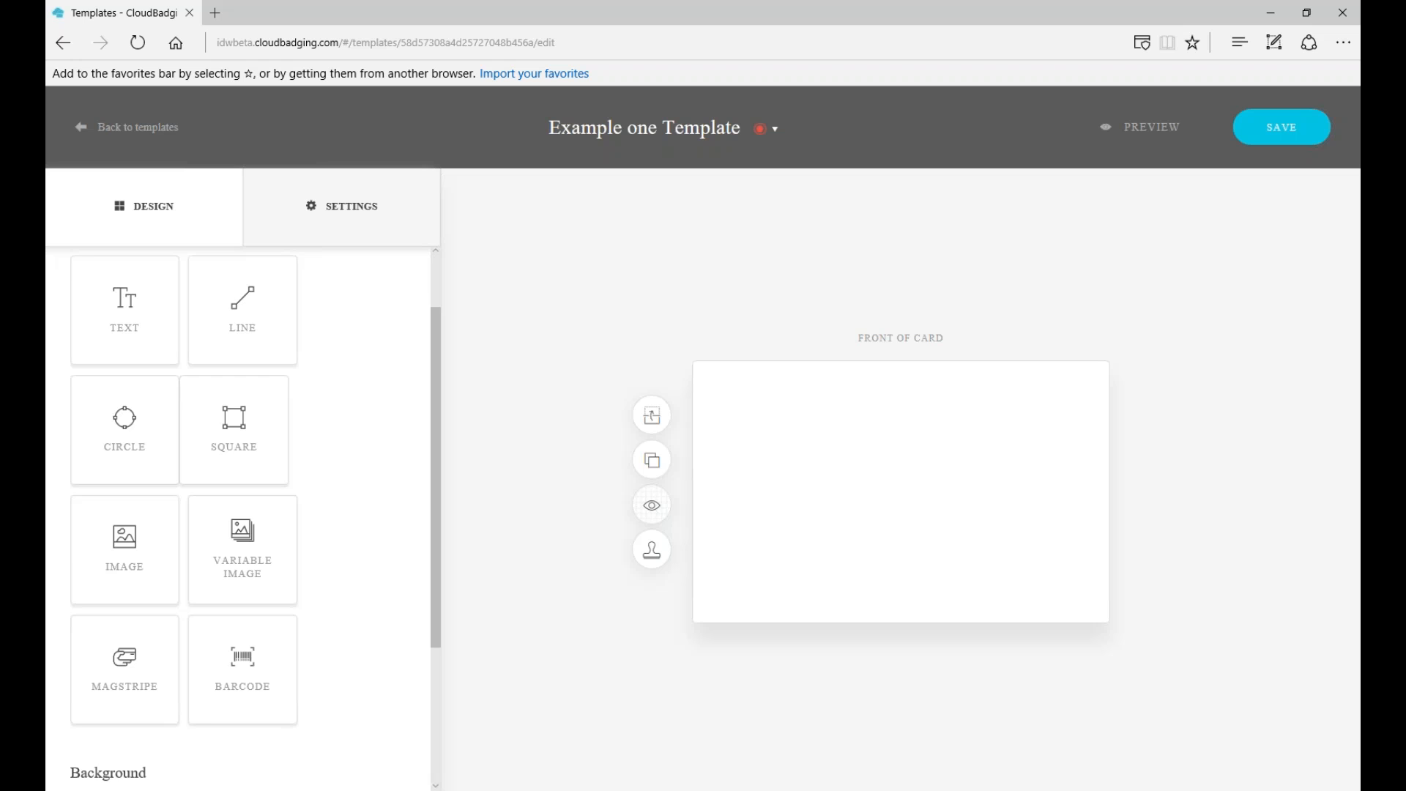
In Settings, replace the template name with 'Another Name' and scroll to Layout & Size.
left_click(331, 213)
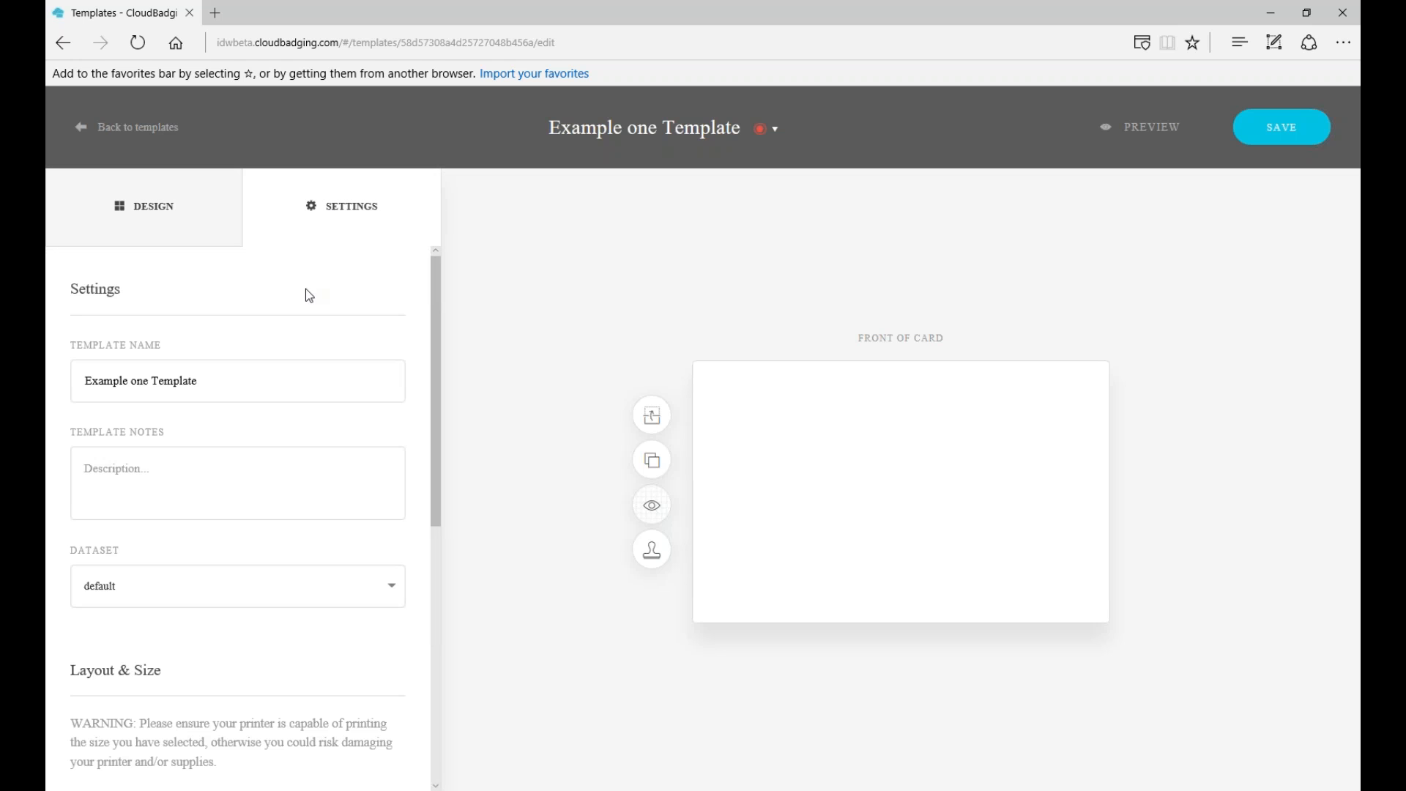
triple_click(133, 384)
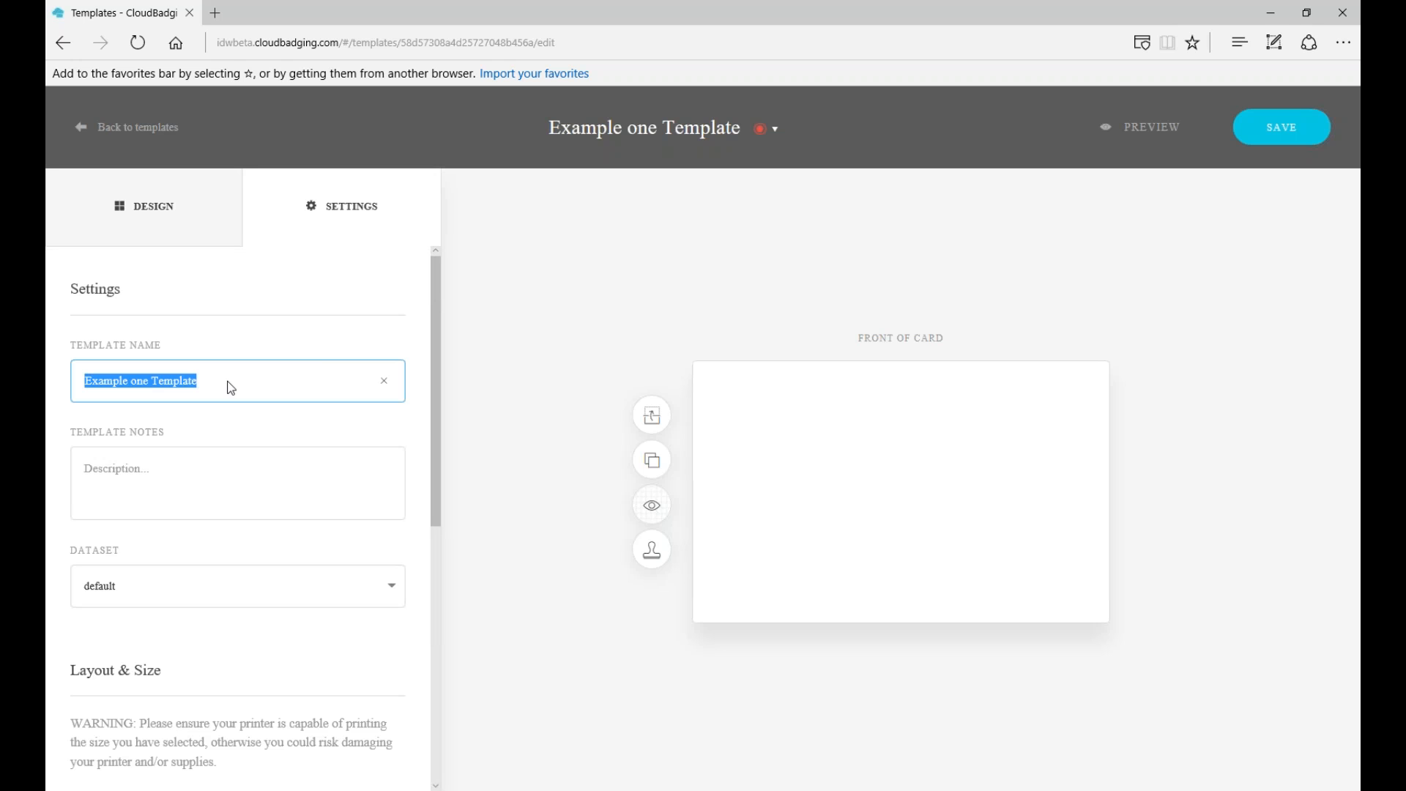
type("Another")
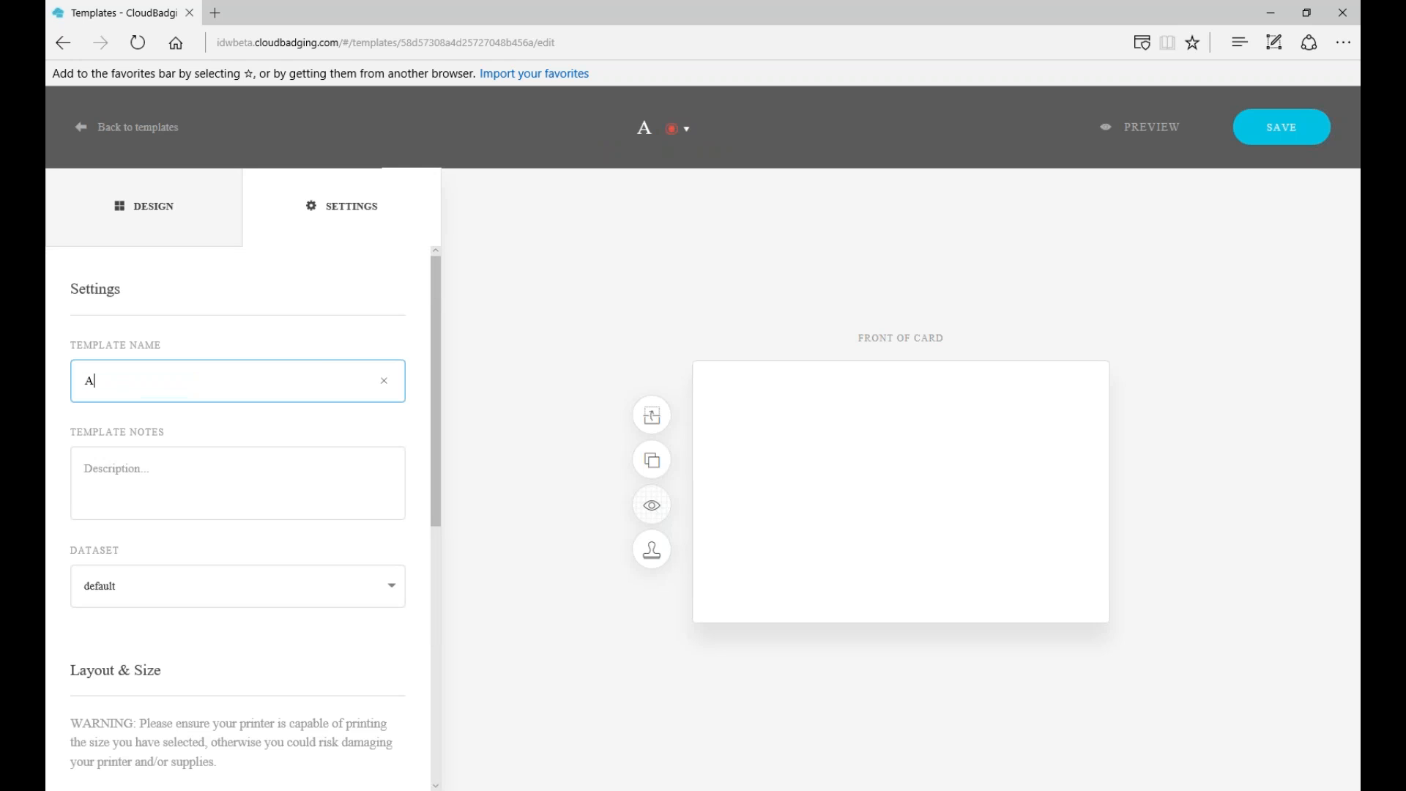
type("ame")
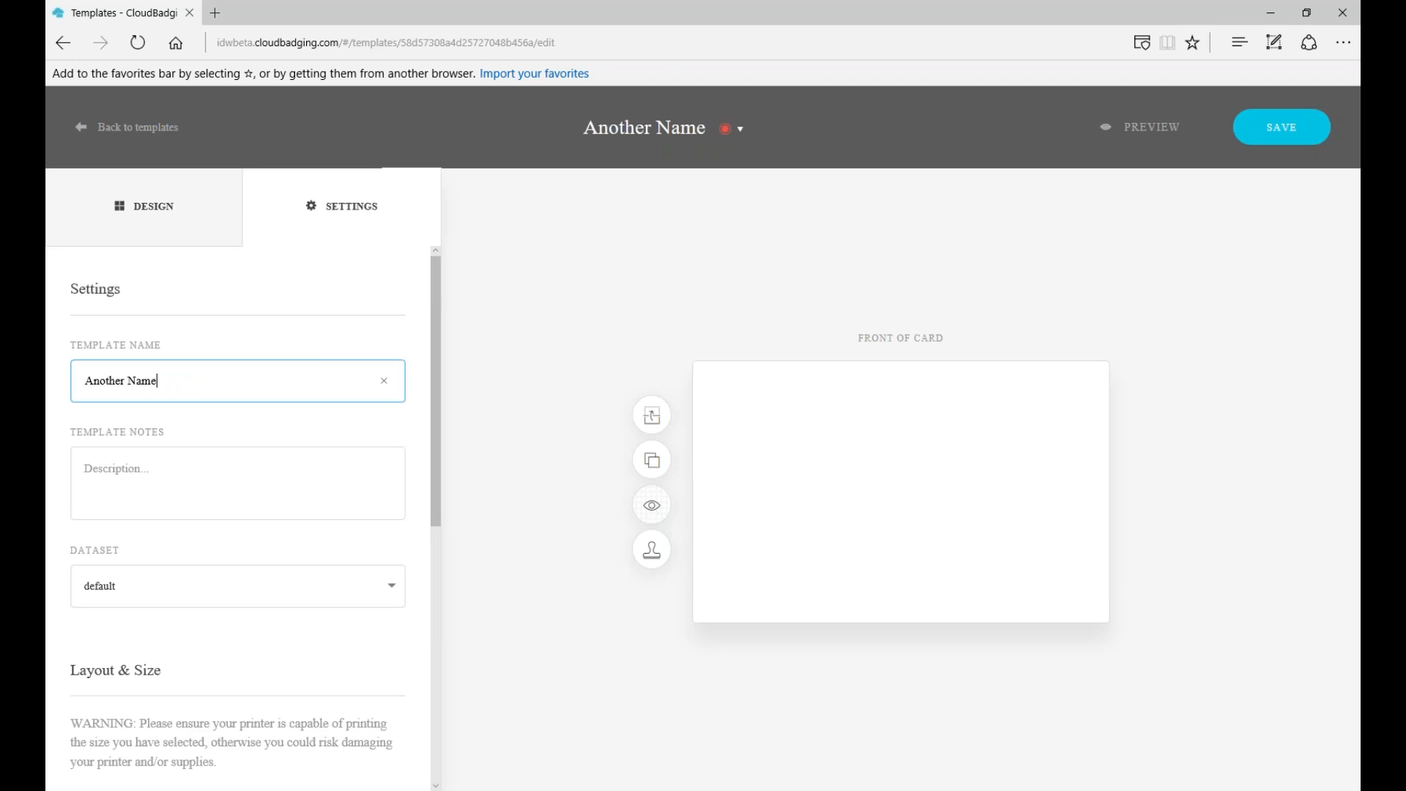
key("Tab")
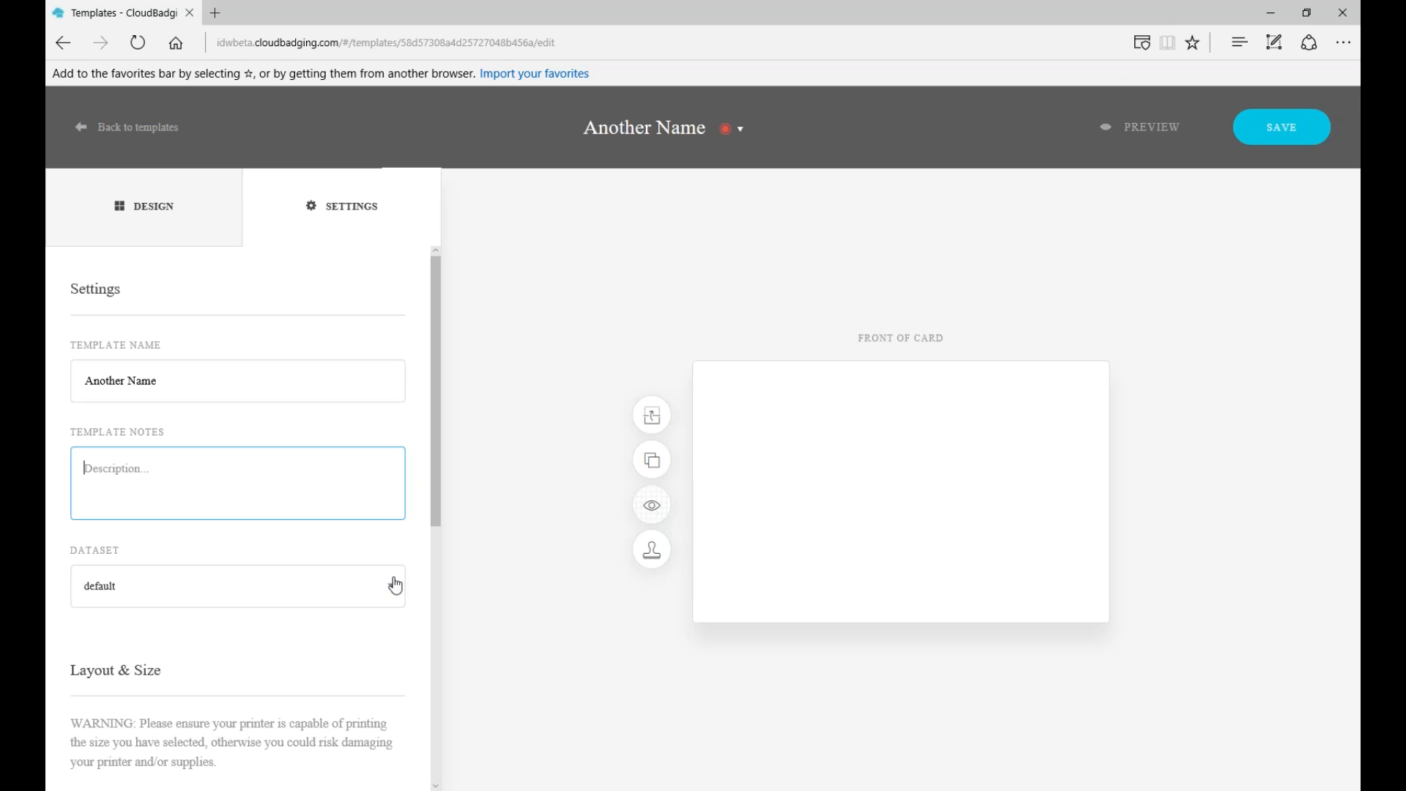
left_click_drag(433, 498, 423, 715)
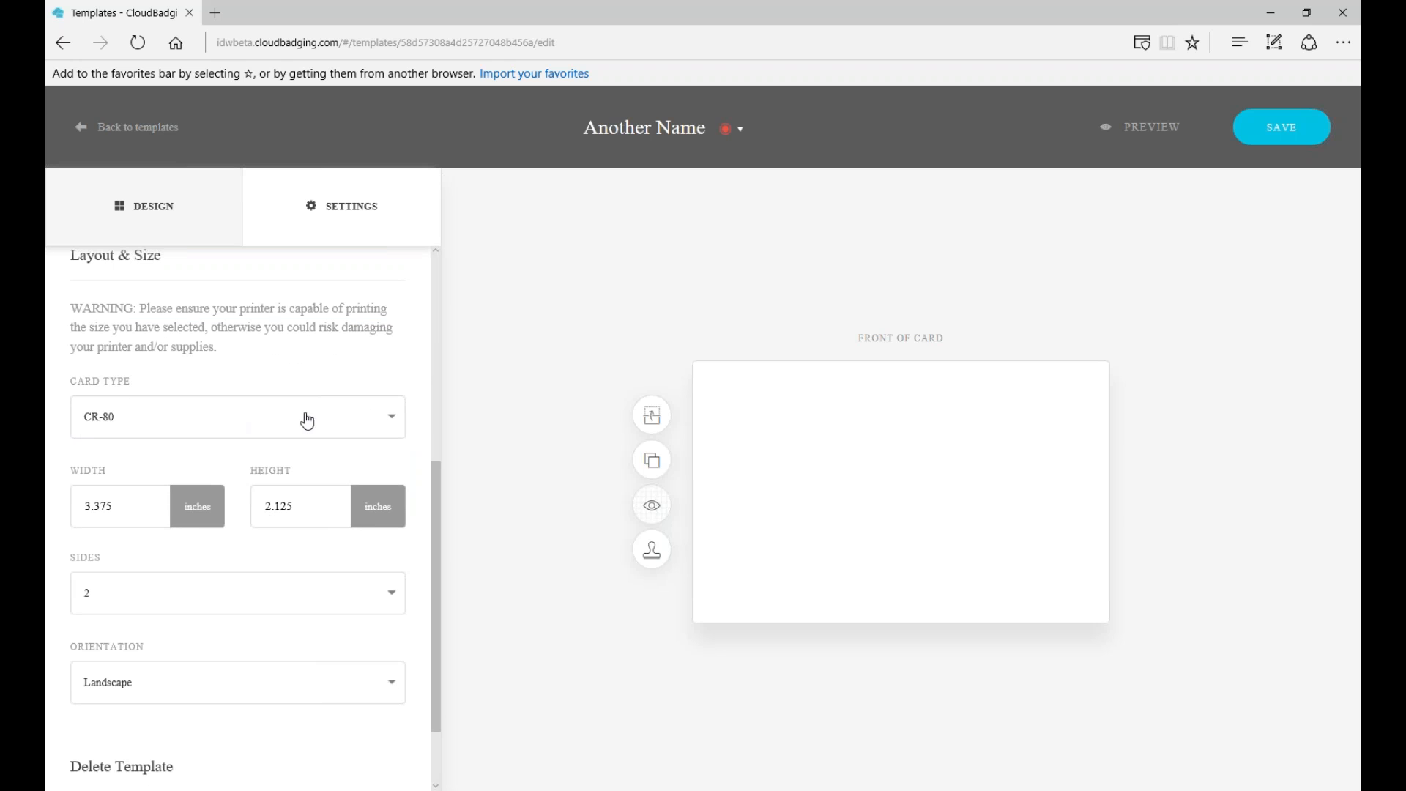
Keep CR-80 as the card type in the settings.
left_click(391, 421)
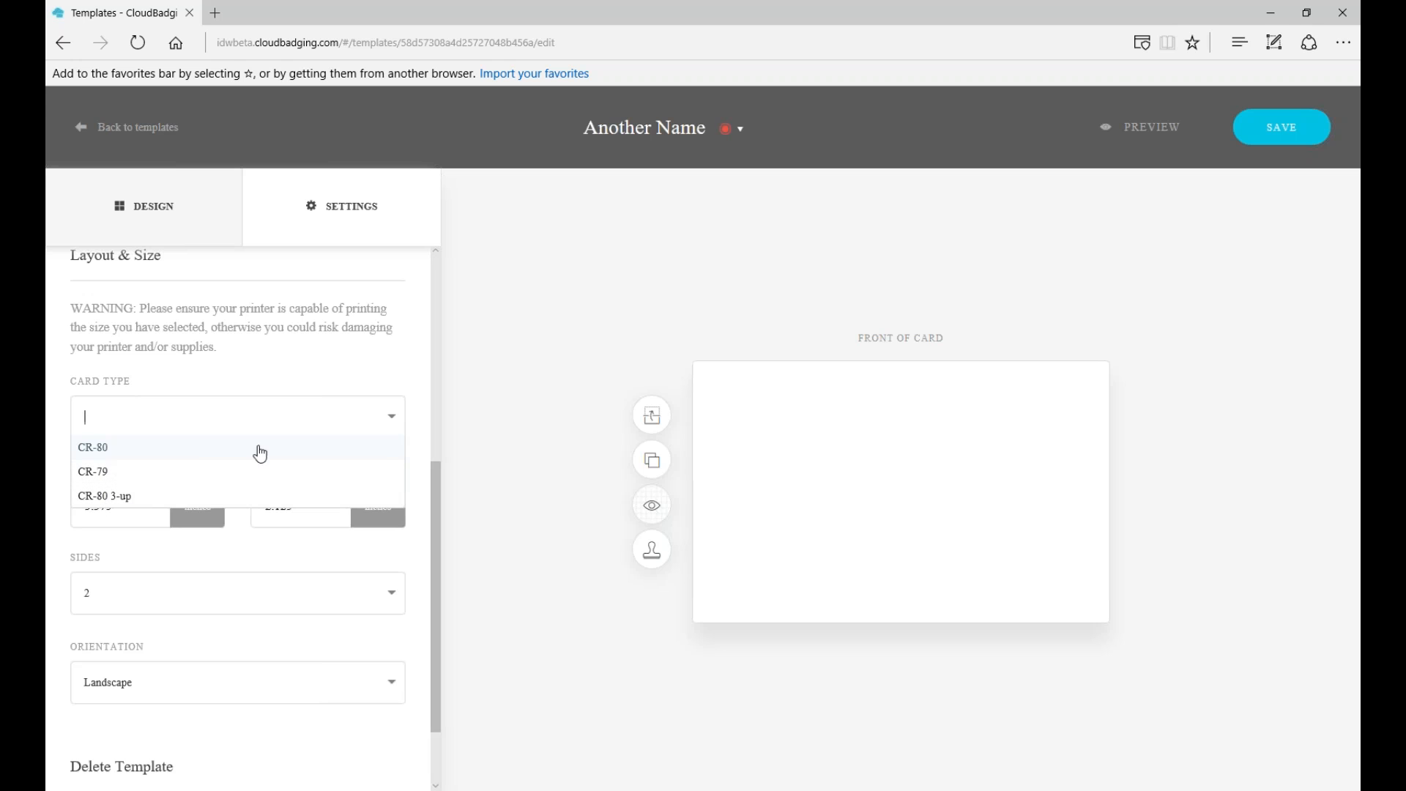
left_click(189, 450)
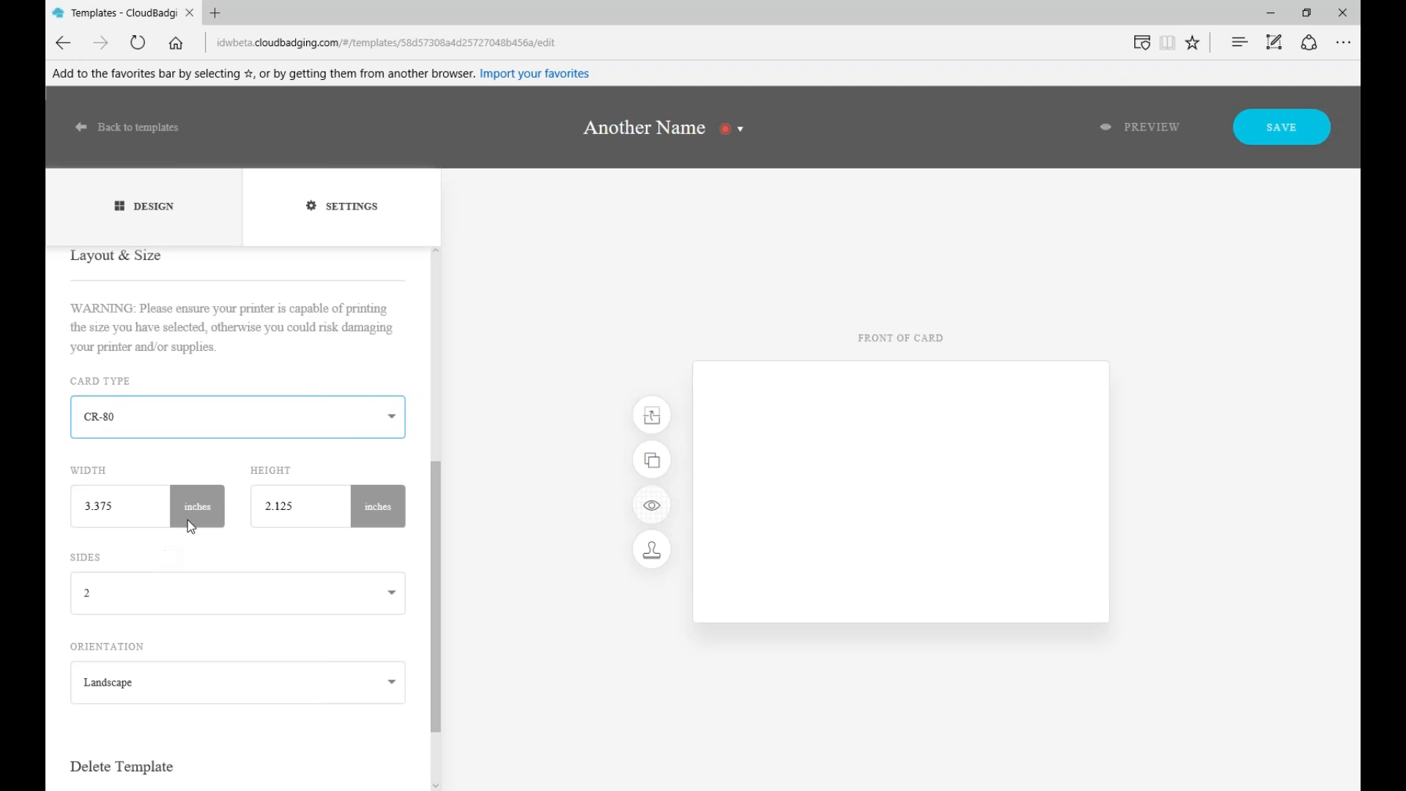
left_click(392, 423)
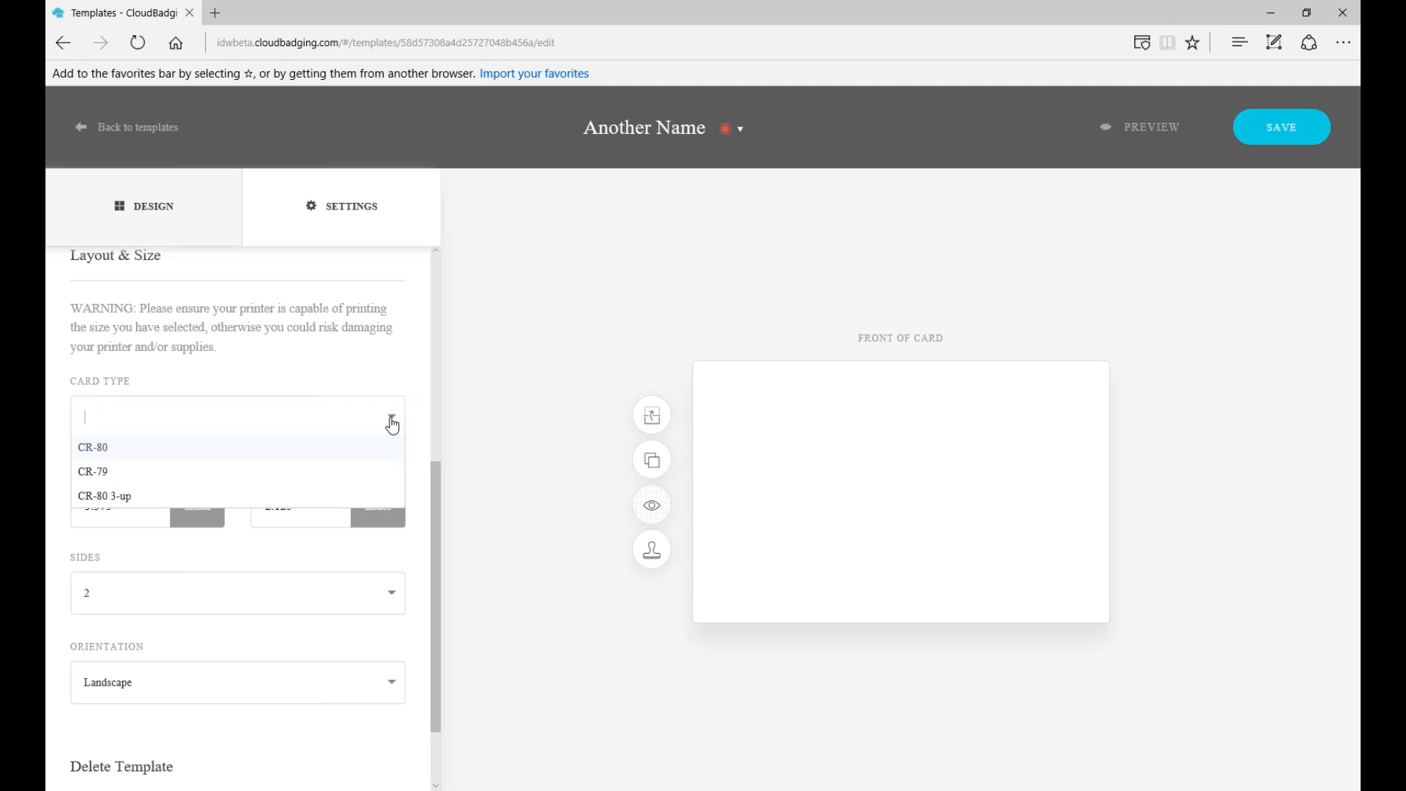
left_click(375, 445)
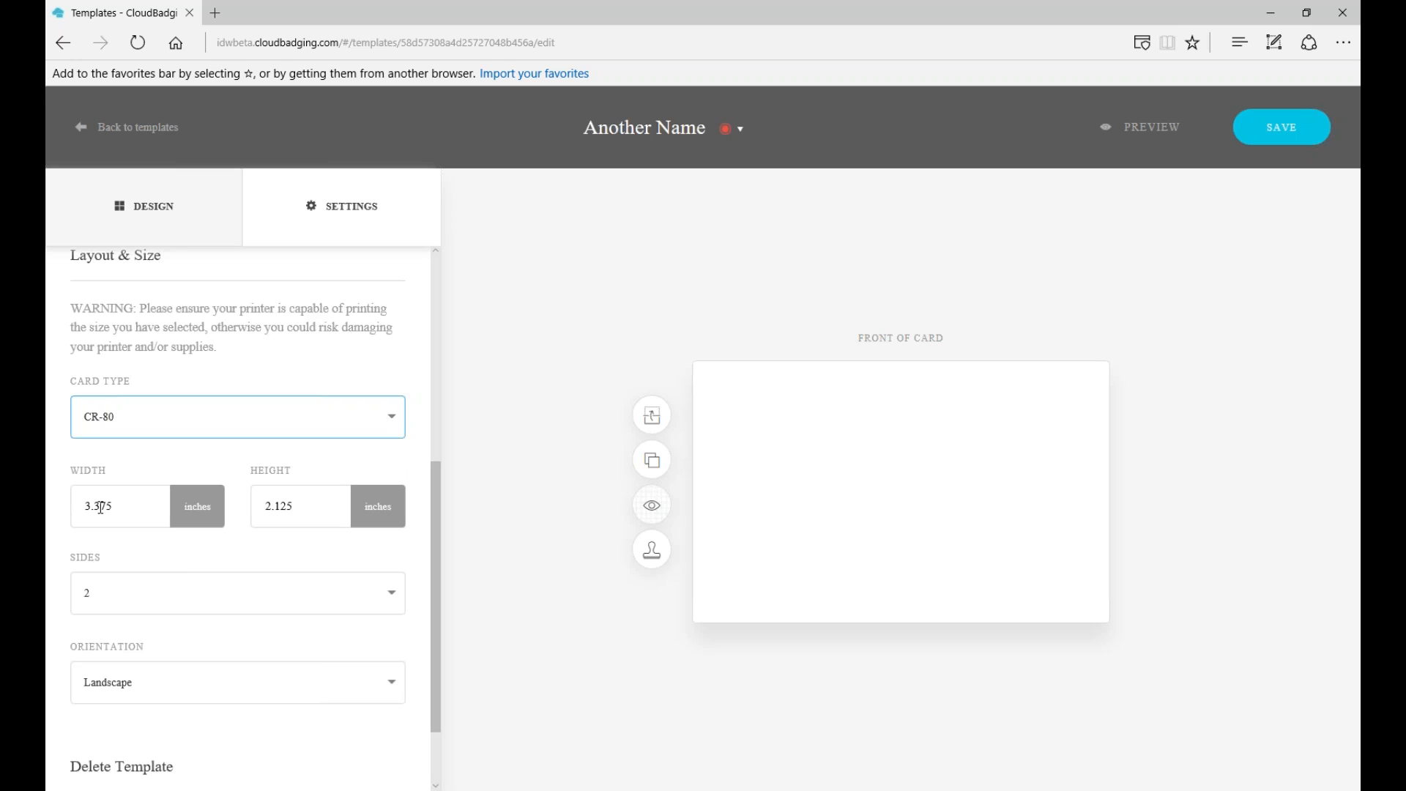
left_click(199, 506)
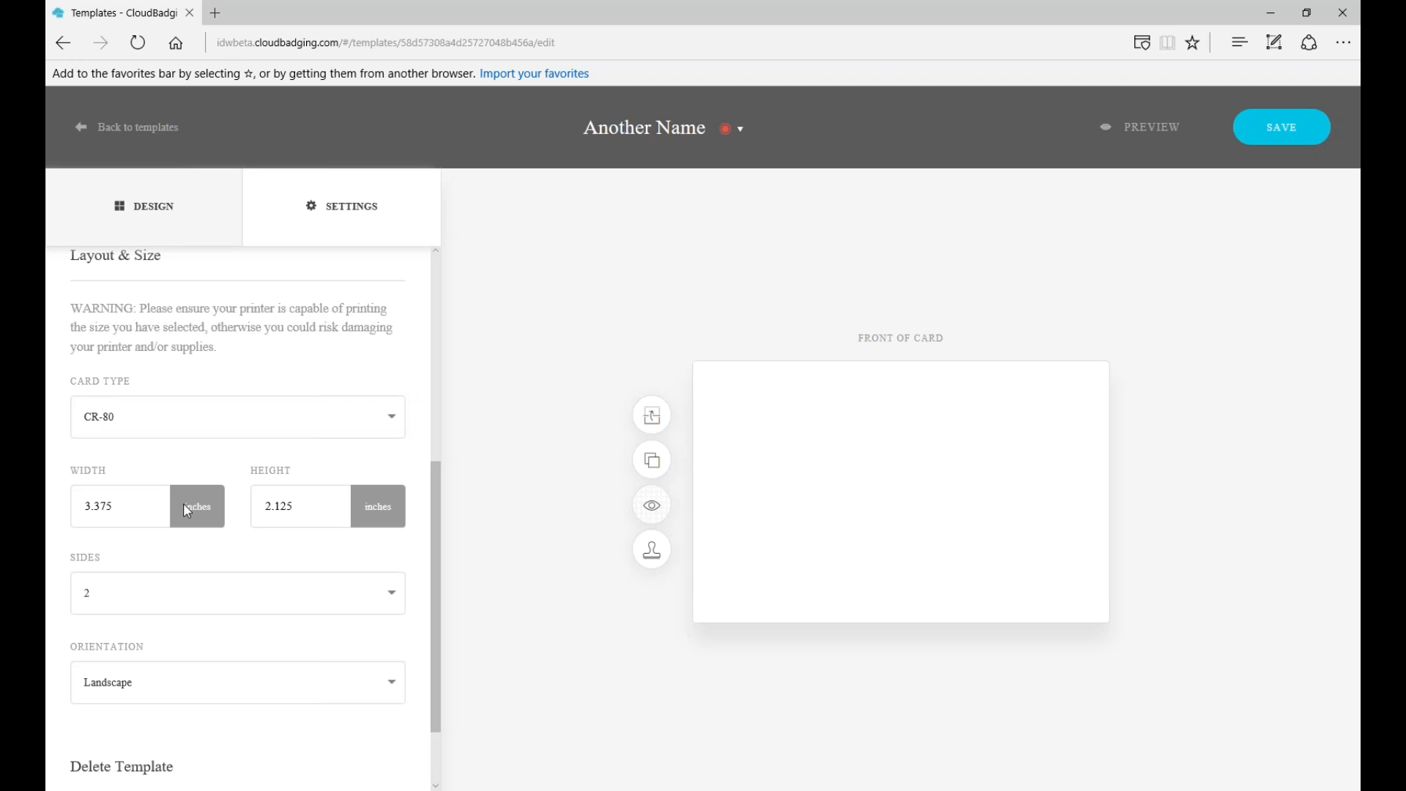
left_click(389, 417)
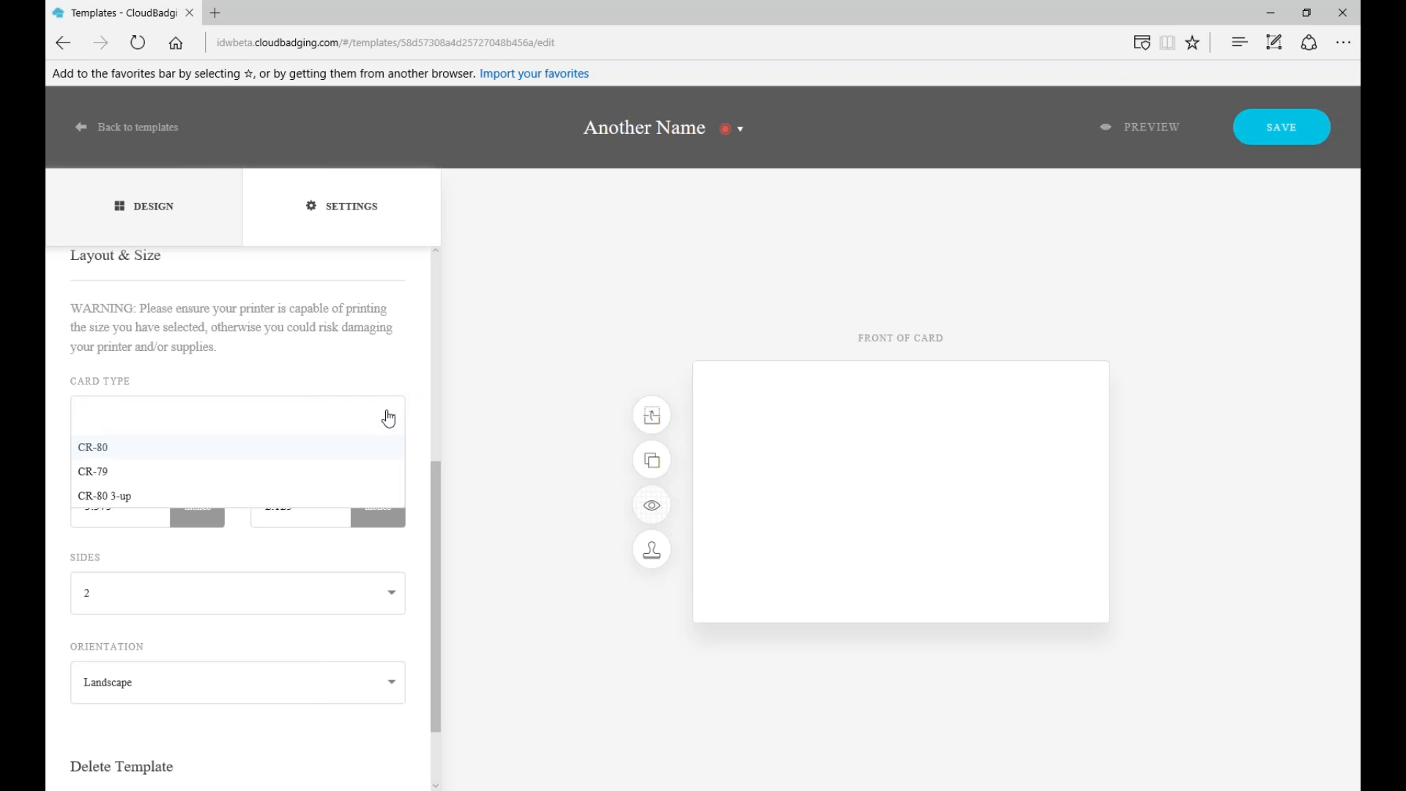
left_click(389, 418)
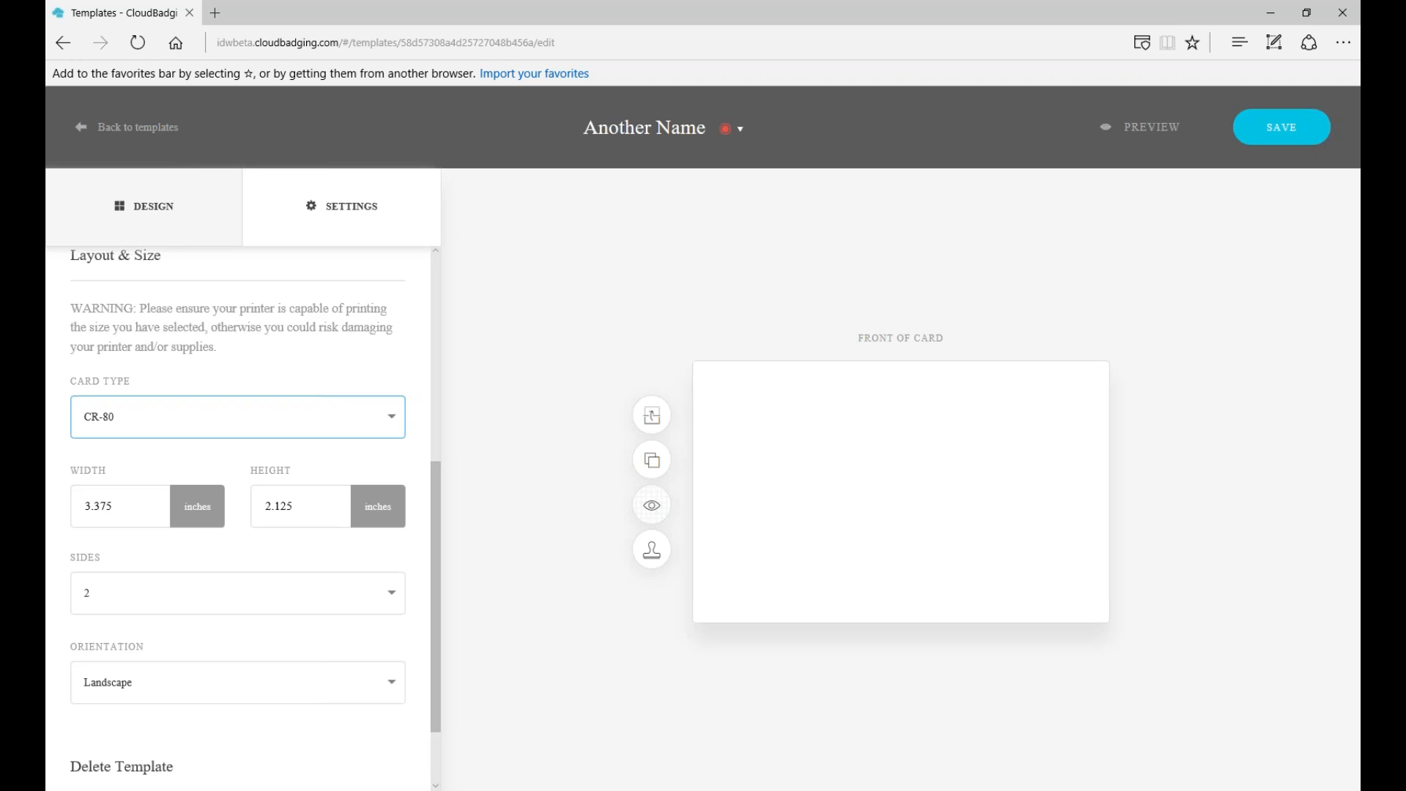
Keep the card two-sided and set its orientation to Landscape.
left_click(394, 595)
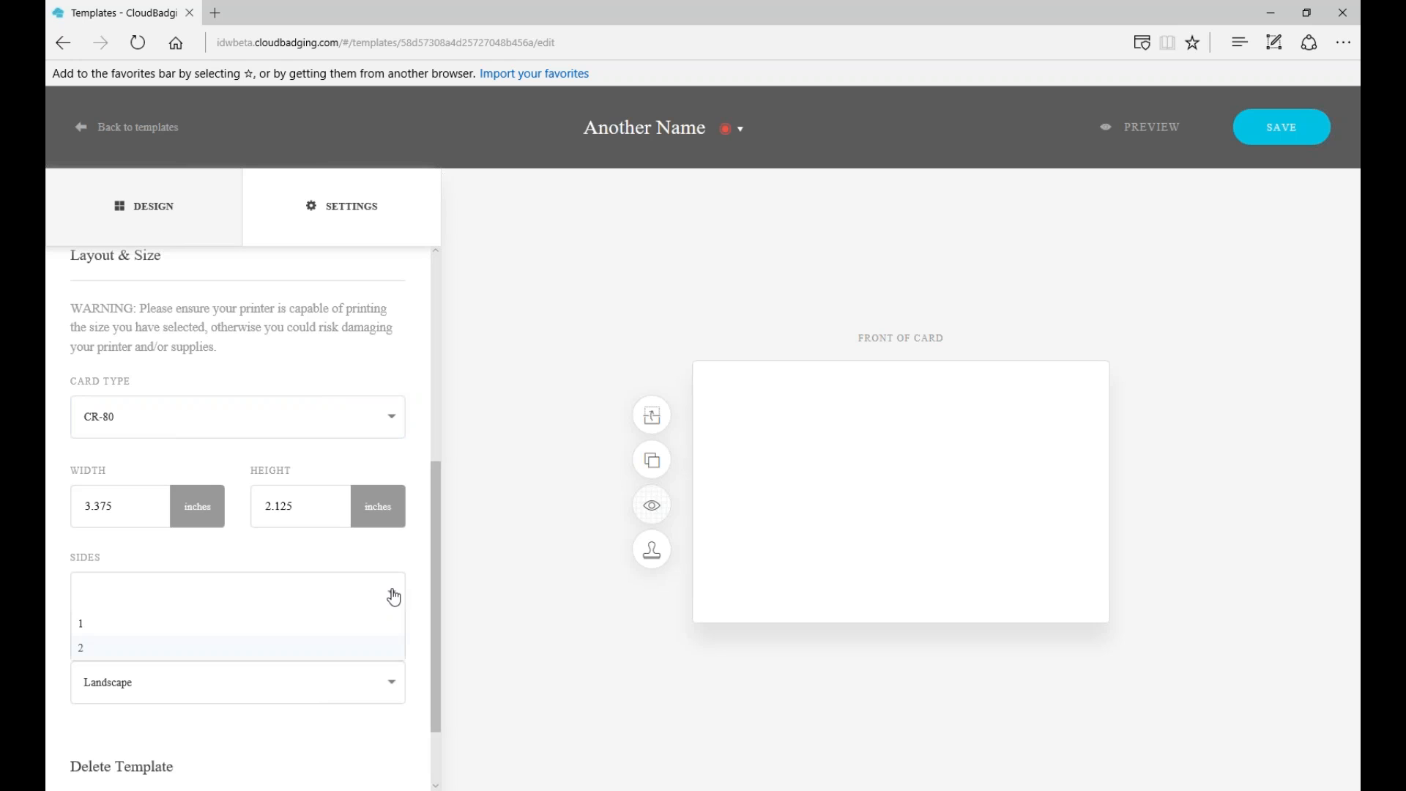
left_click(377, 649)
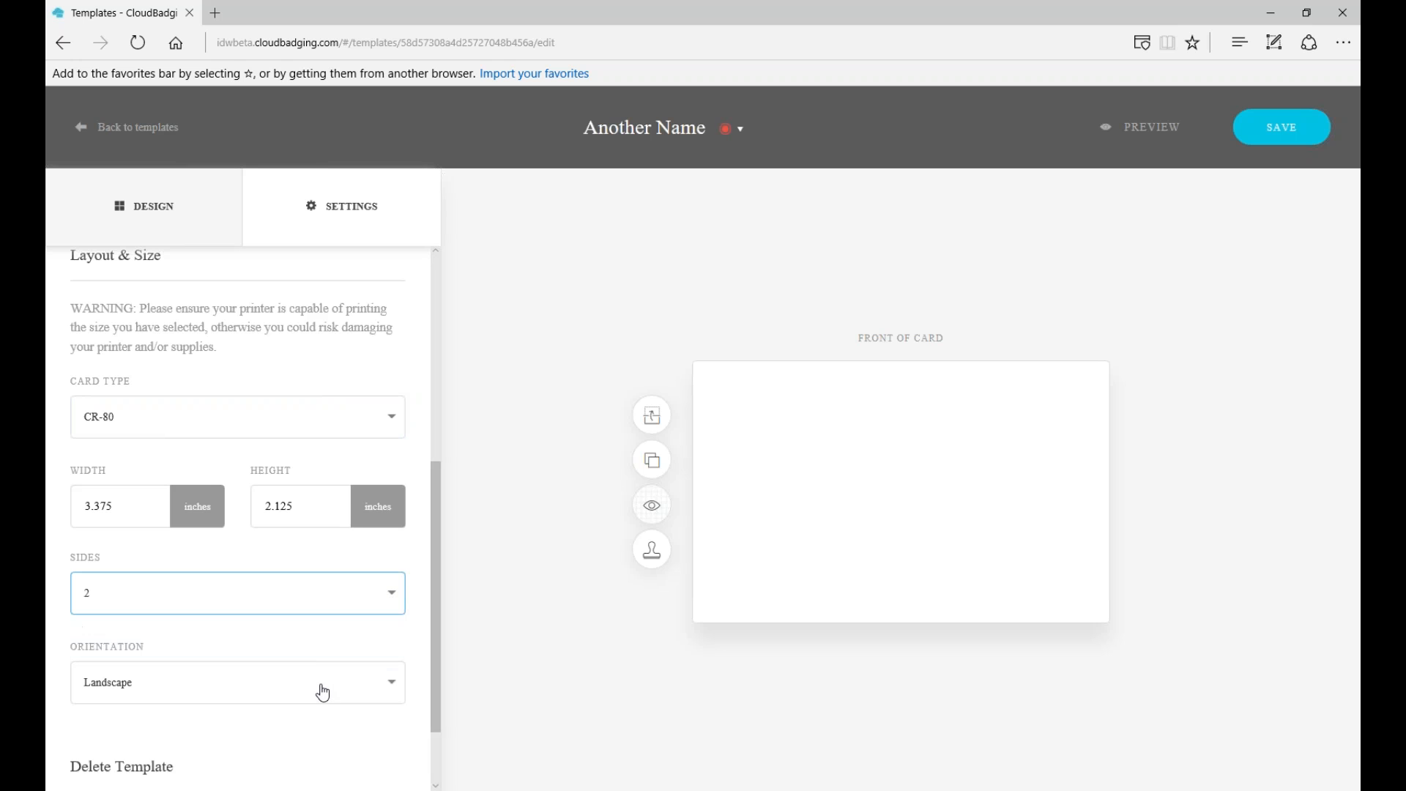
left_click(402, 681)
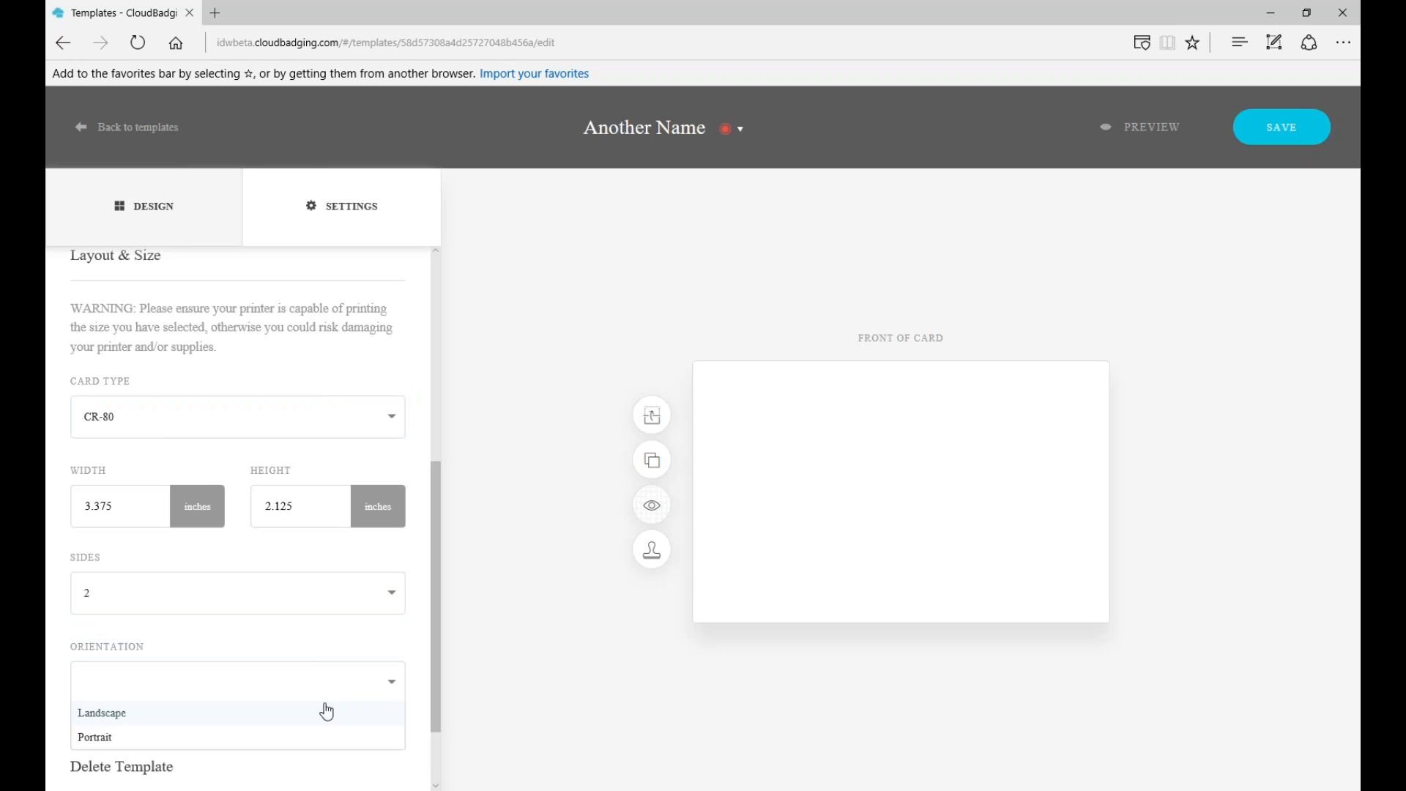
left_click(128, 713)
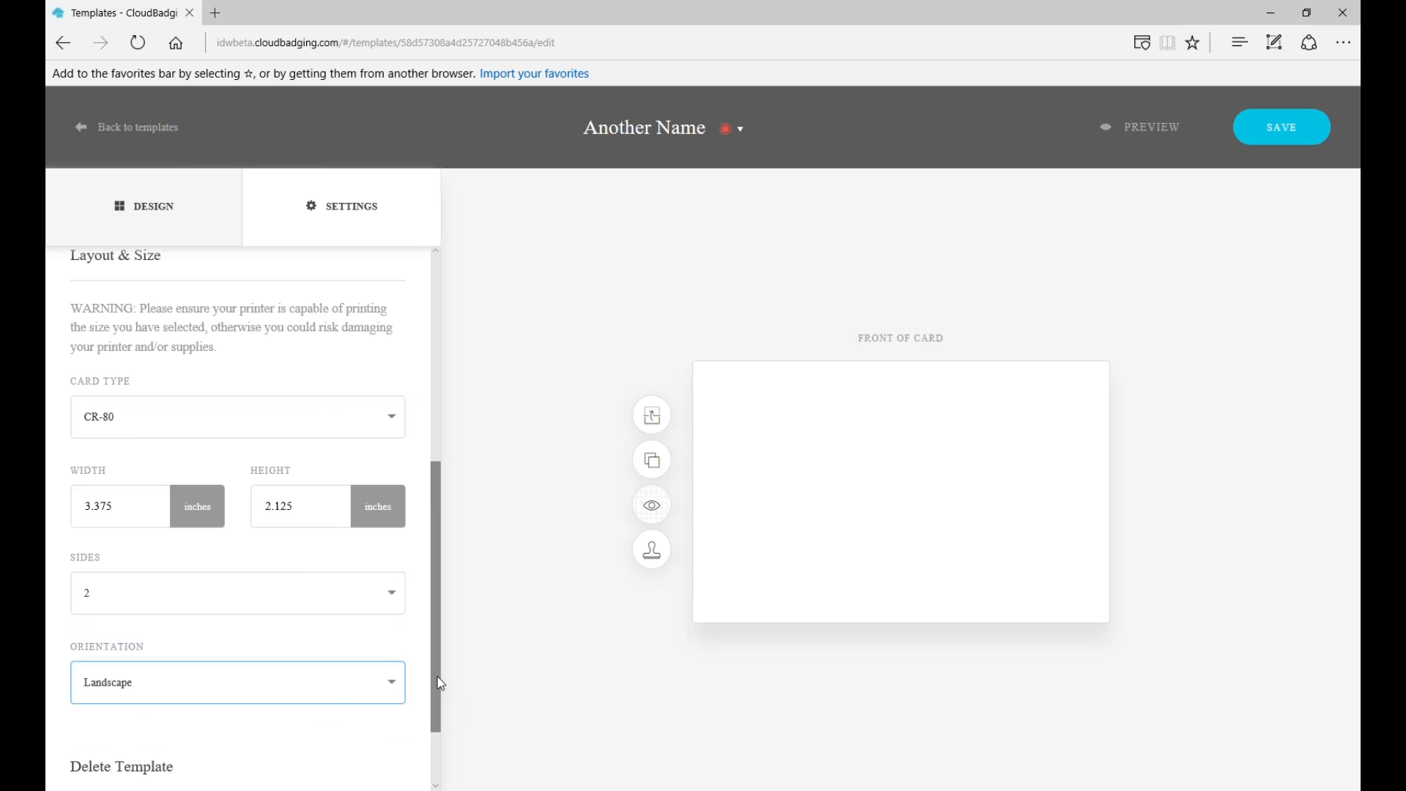
scroll(419, 786, "down", 2)
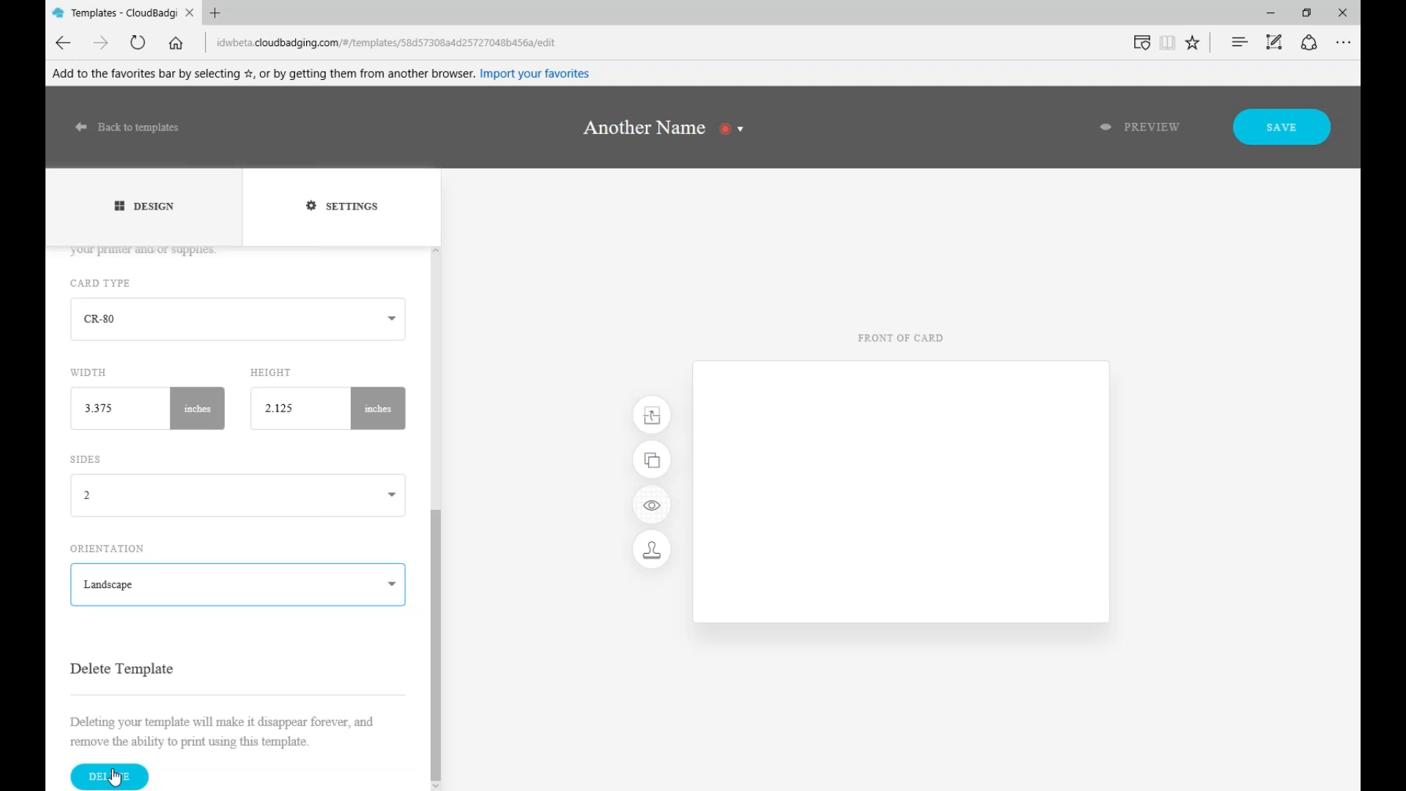
left_click(150, 207)
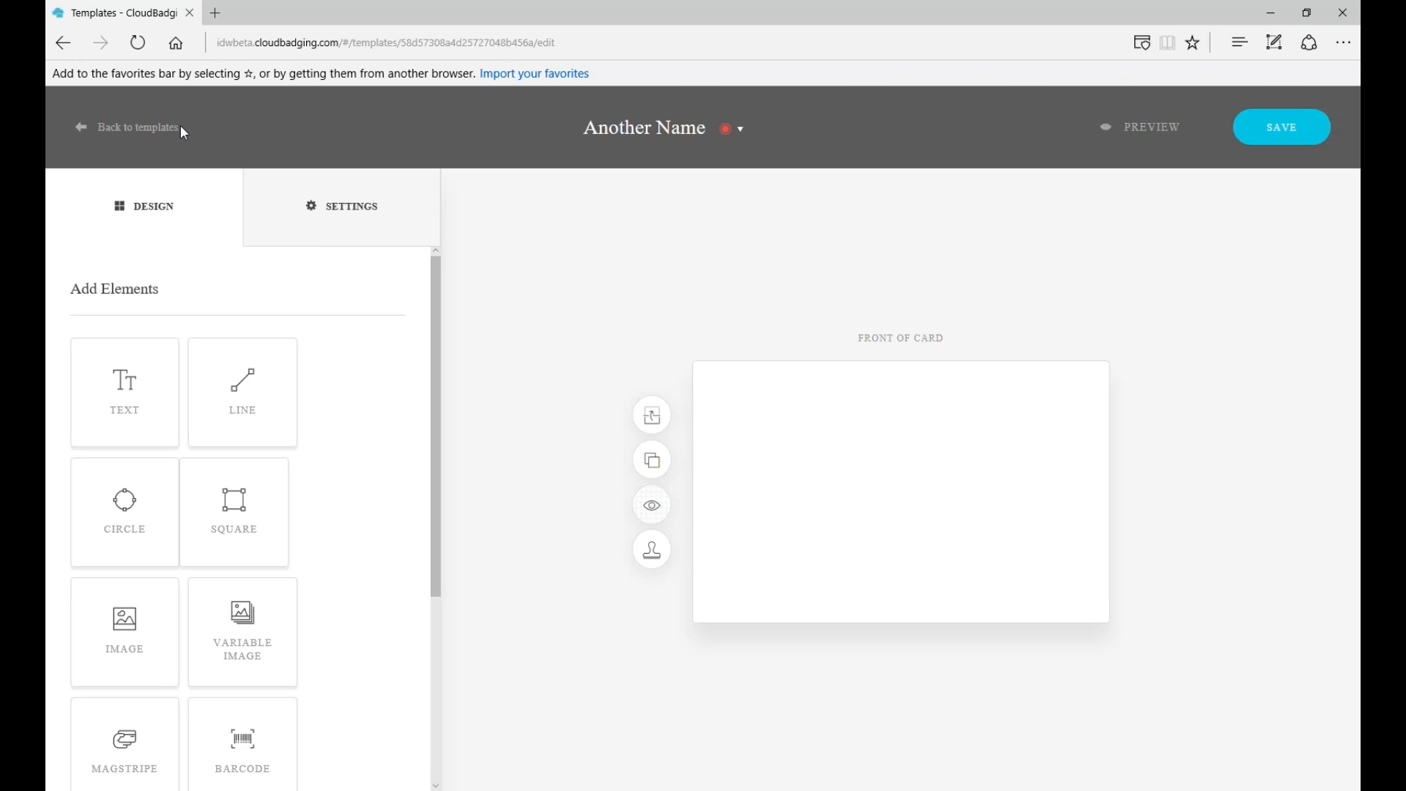
Go back to the templates list, choosing Leave and Abandon Changes.
left_click(154, 135)
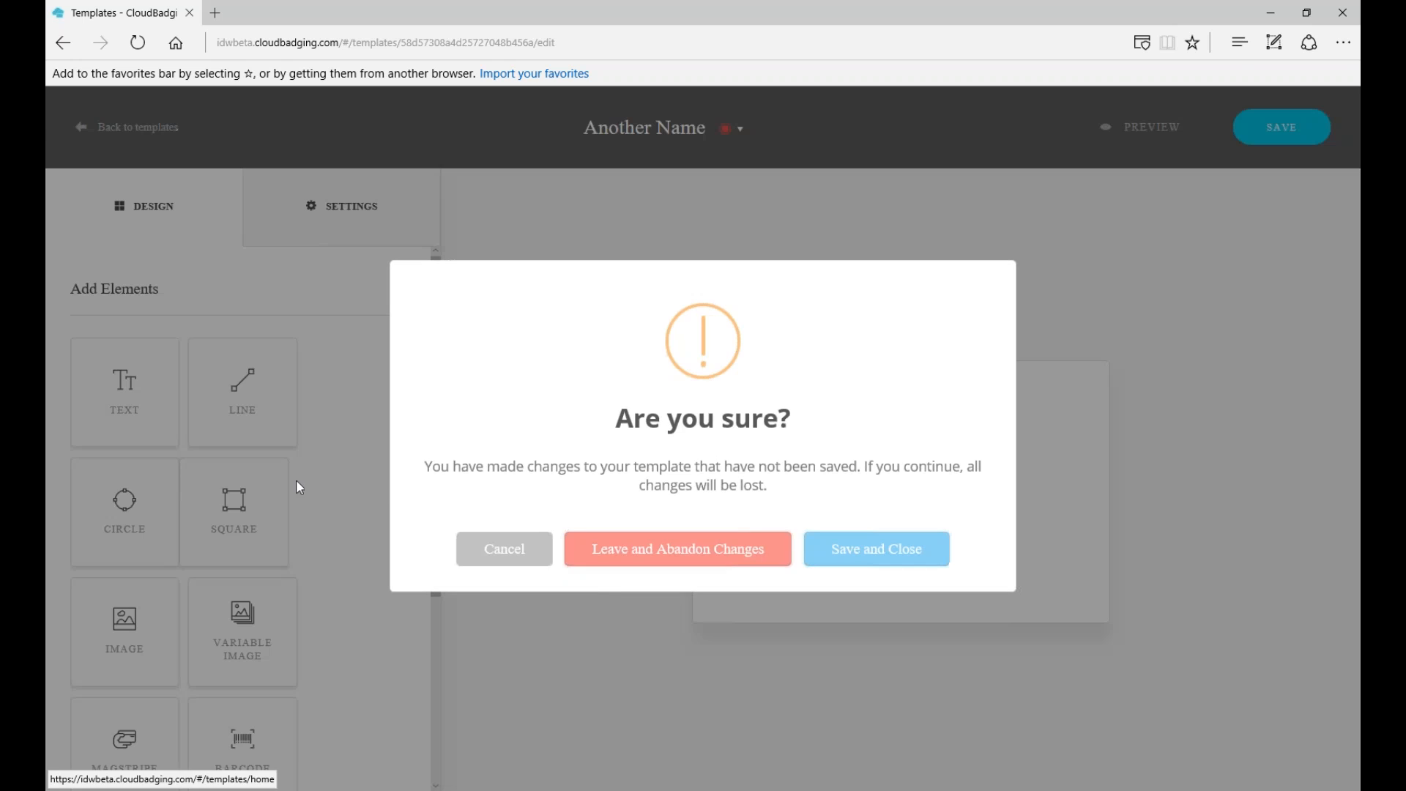
left_click(668, 556)
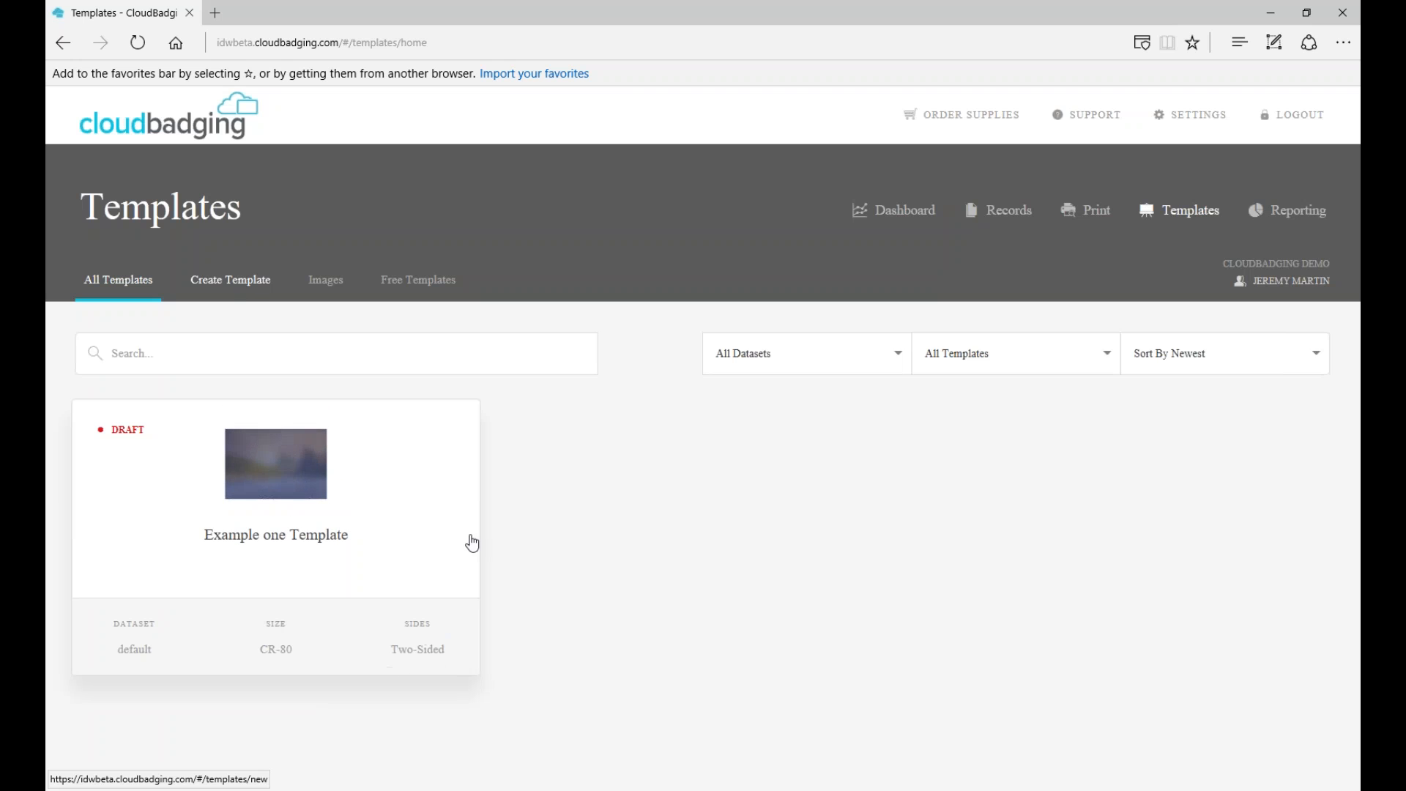
Delete the Example one Template draft with its trash icon and confirm with Continue.
mouse_move(462, 630)
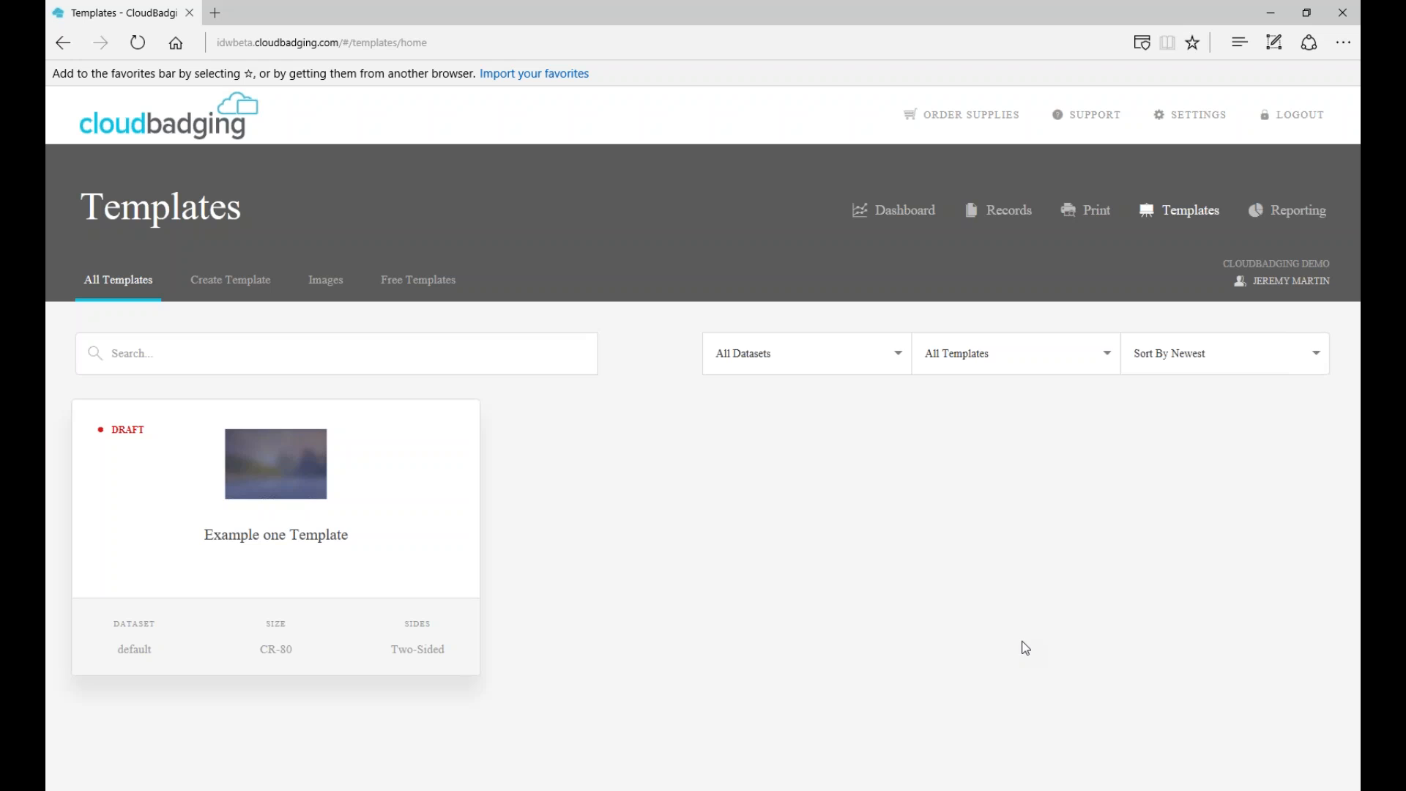
mouse_move(153, 520)
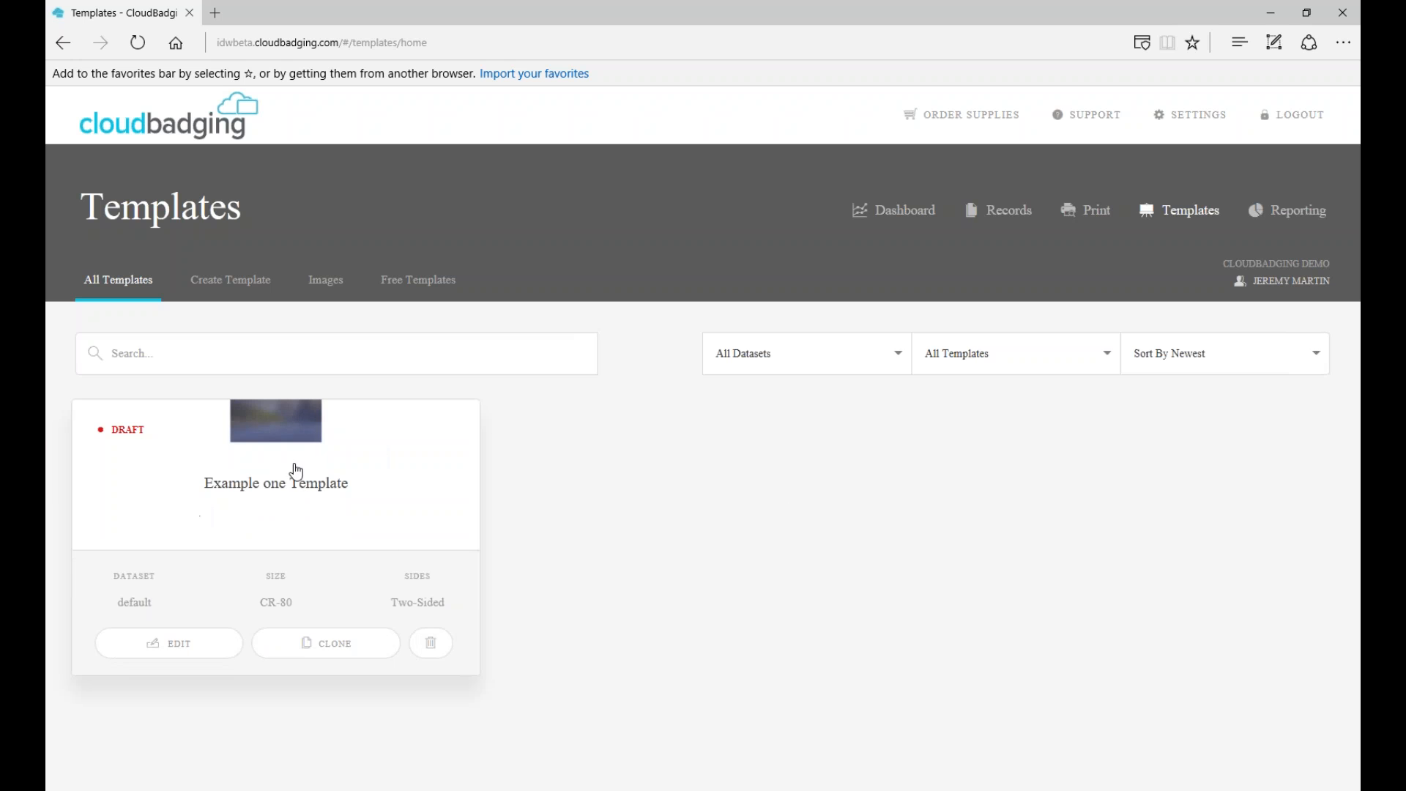
mouse_move(204, 550)
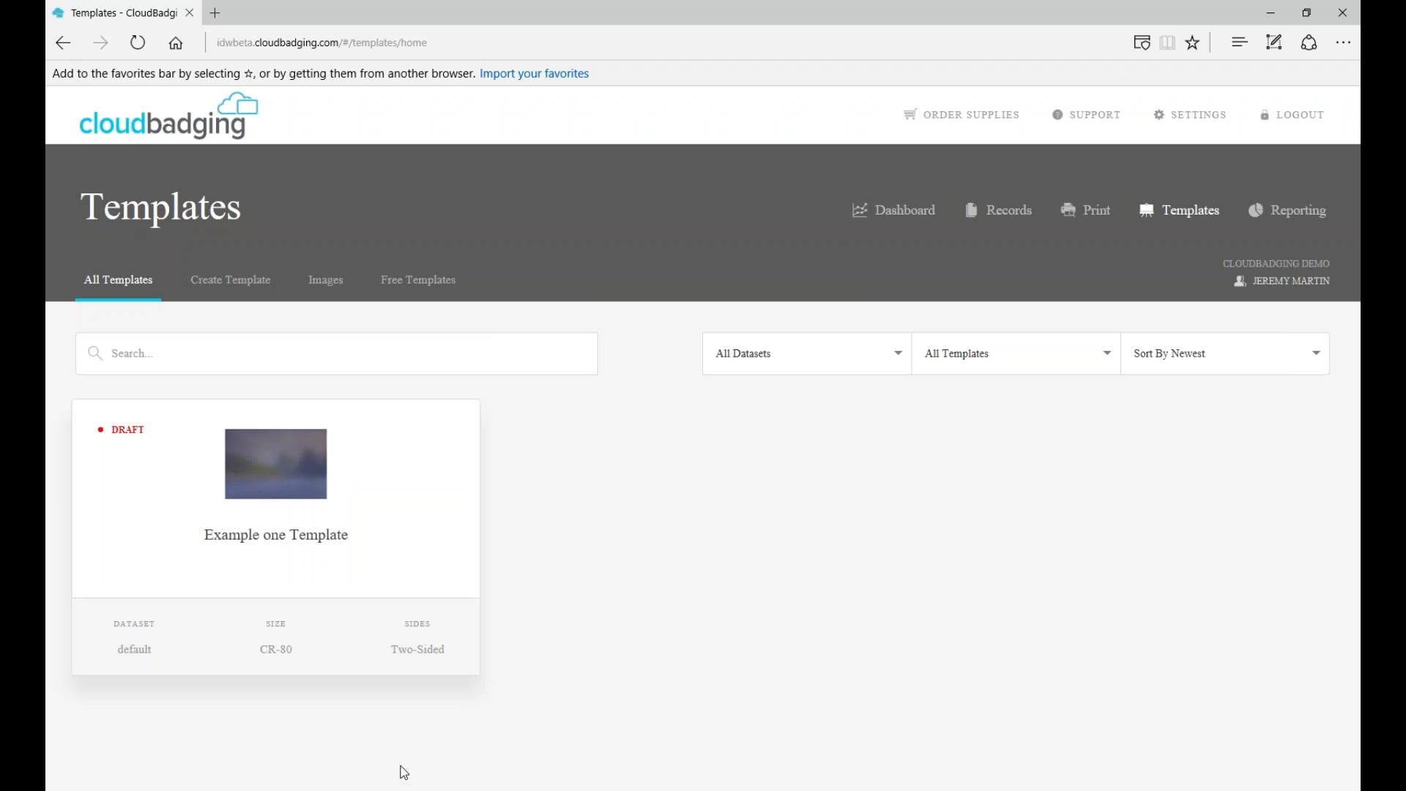
mouse_move(305, 644)
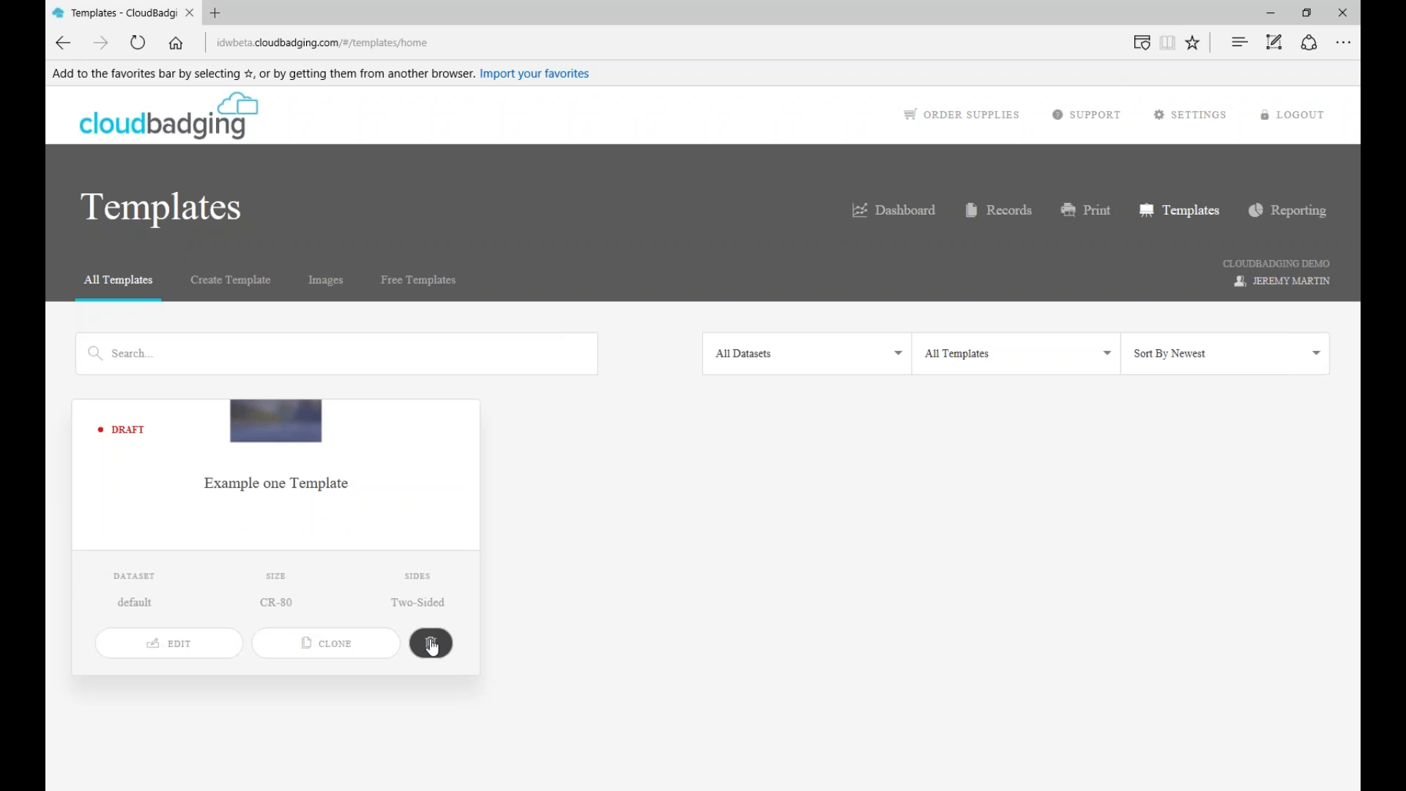
left_click(432, 644)
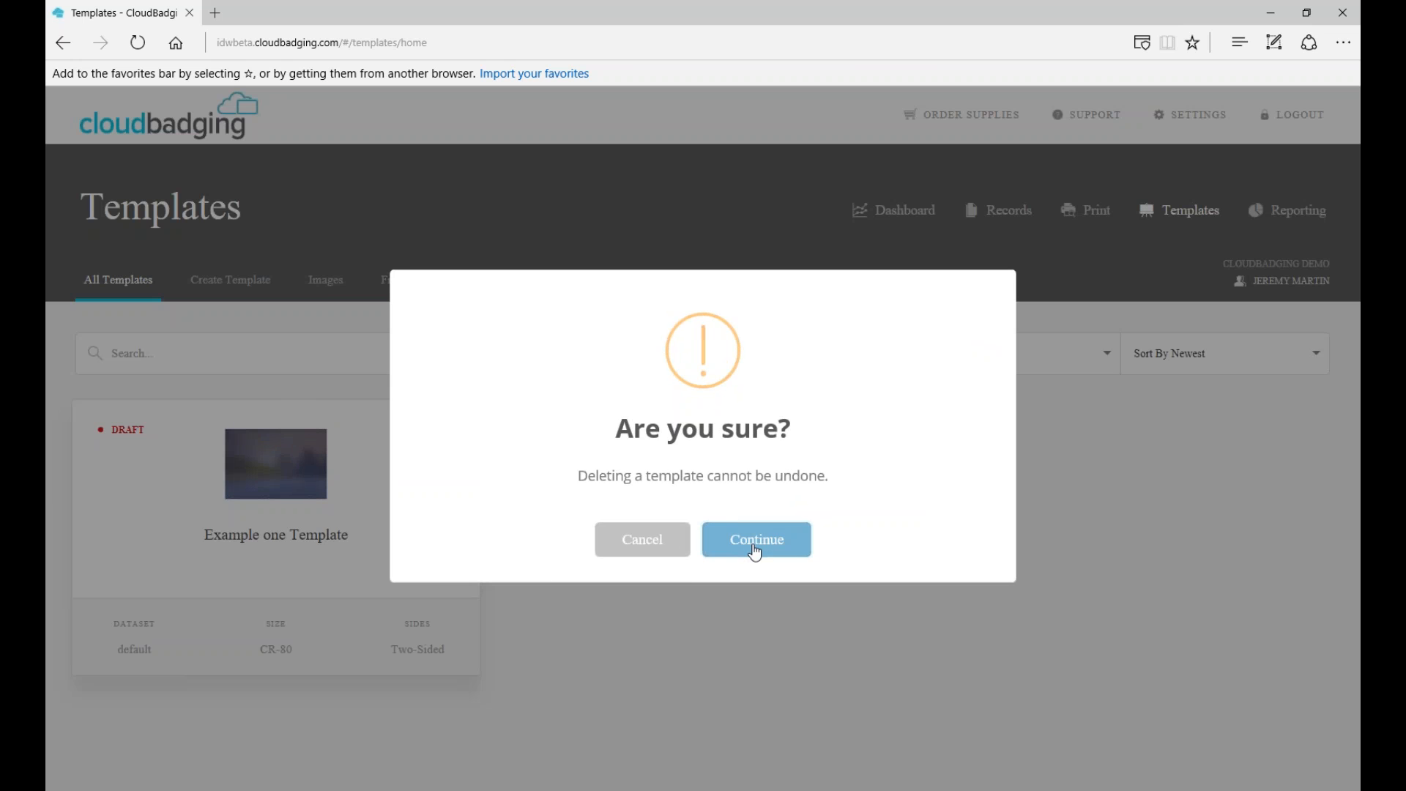
left_click(753, 548)
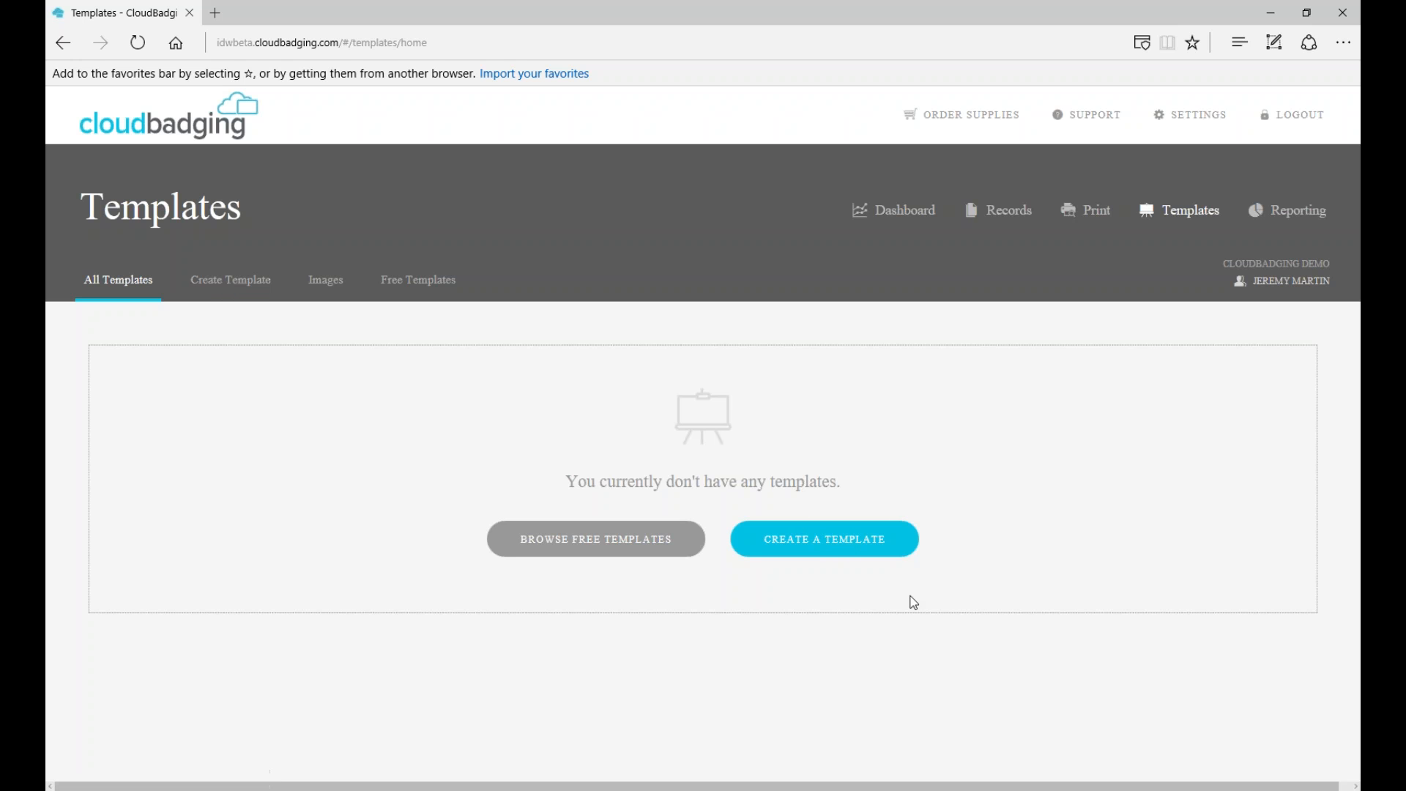
Start a new template named 'Sample' using the default dataset.
left_click(823, 541)
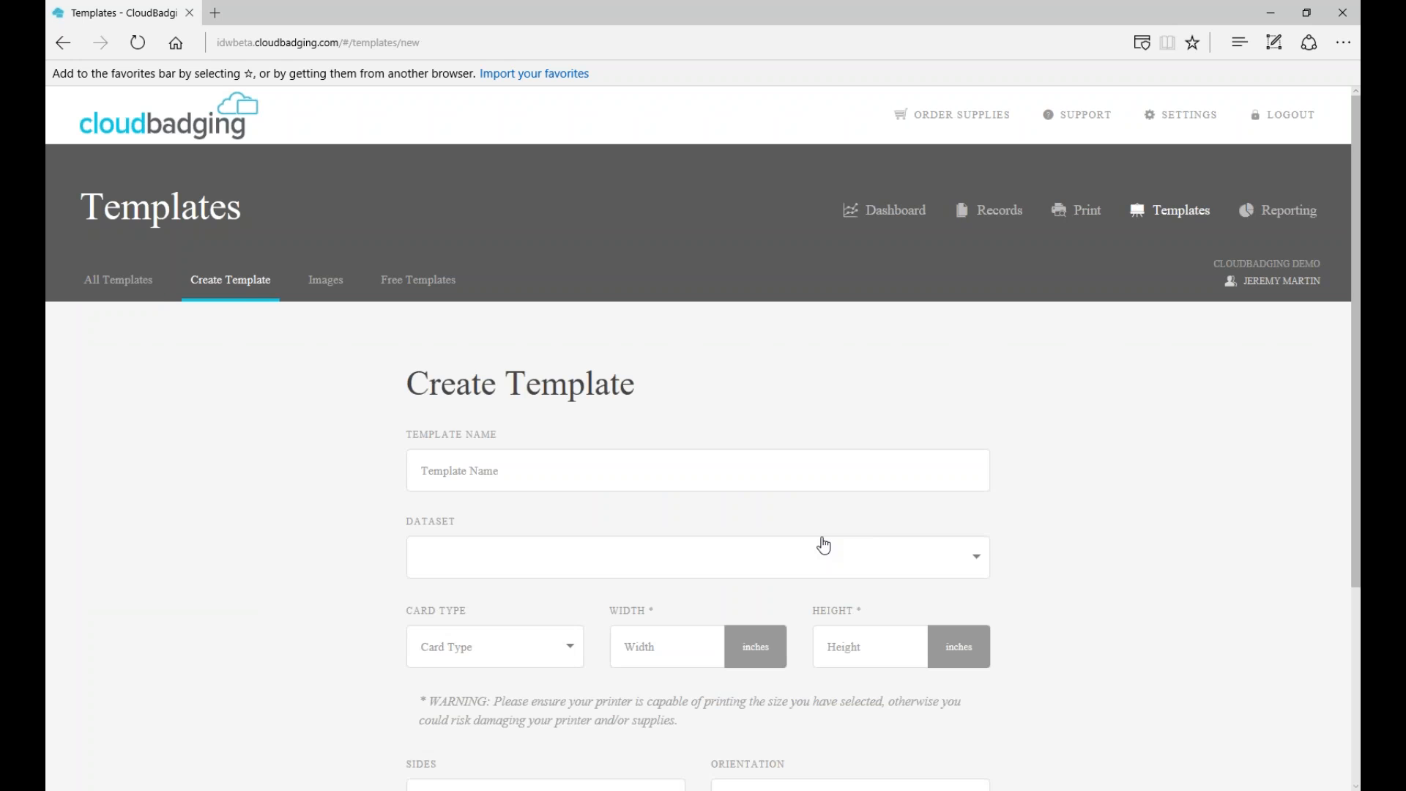
scroll(824, 546, "down", 2)
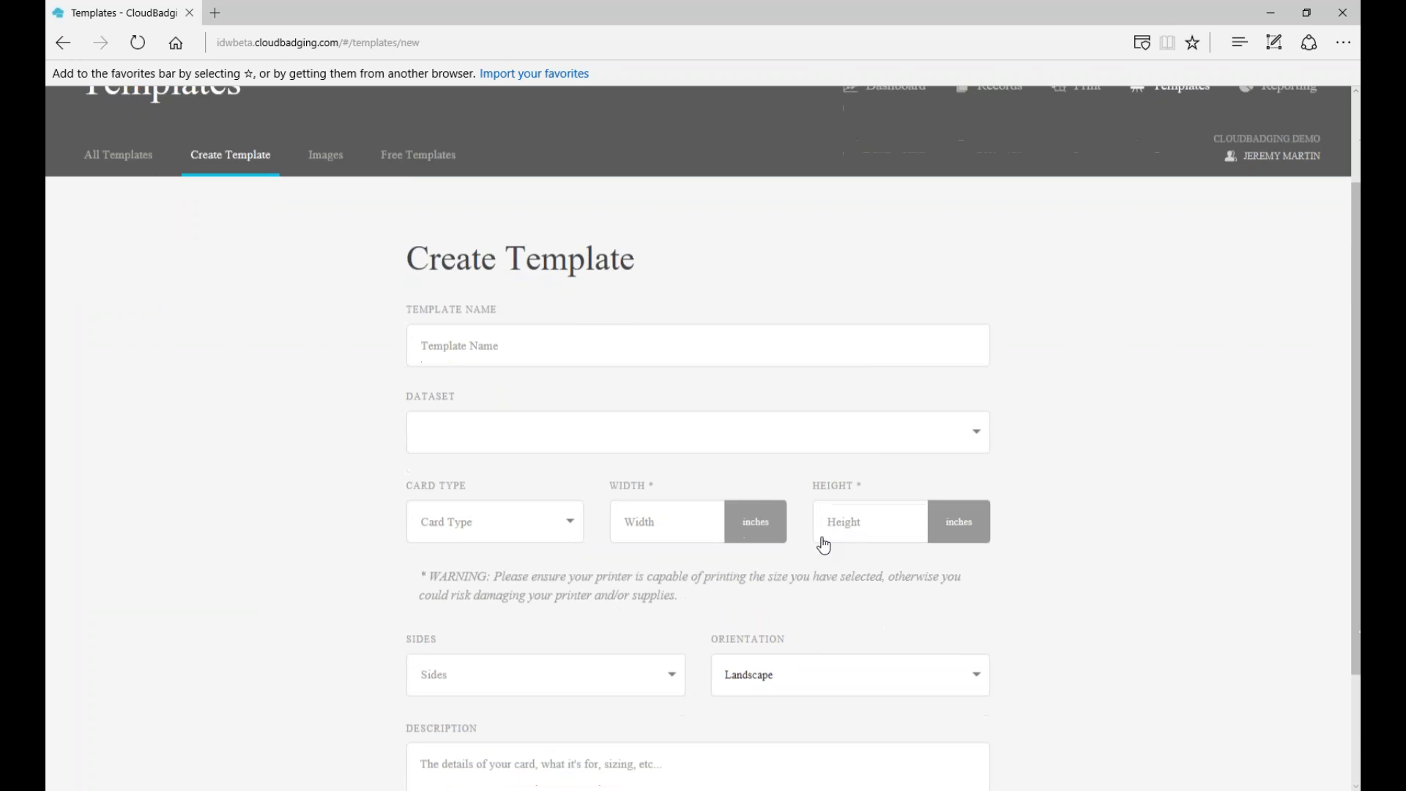
left_click(622, 260)
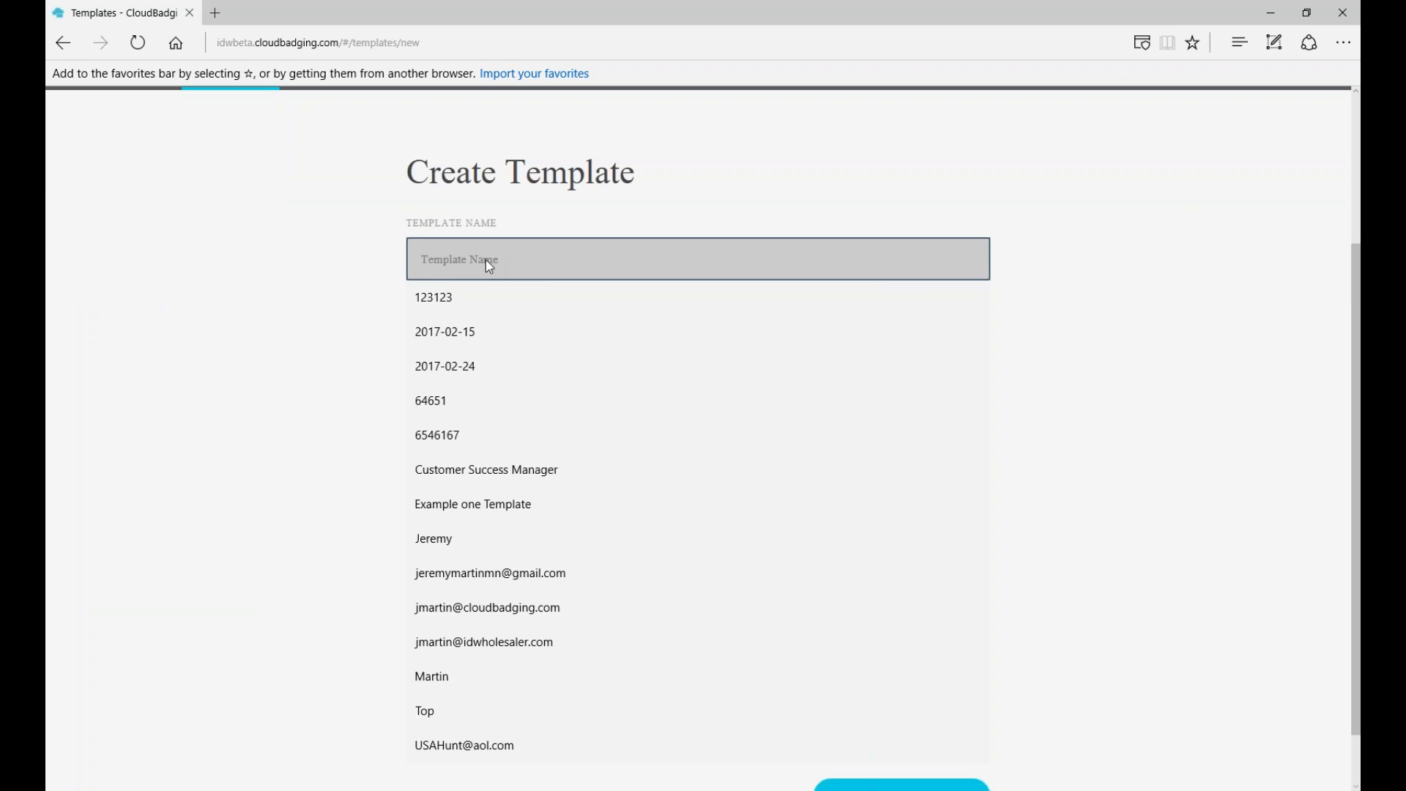
scroll(486, 258, "up", 1)
type("s")
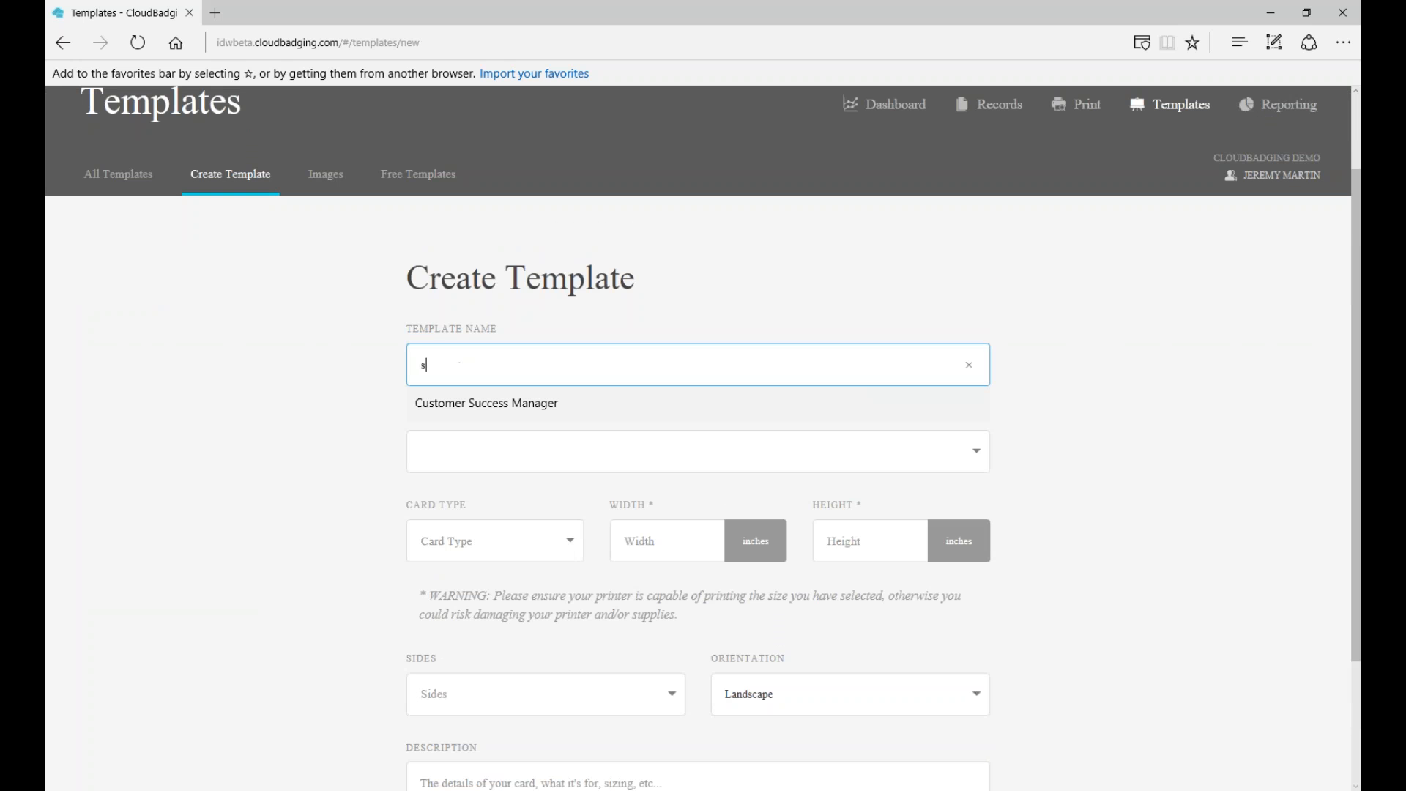
key("BackSpace")
type("Sample")
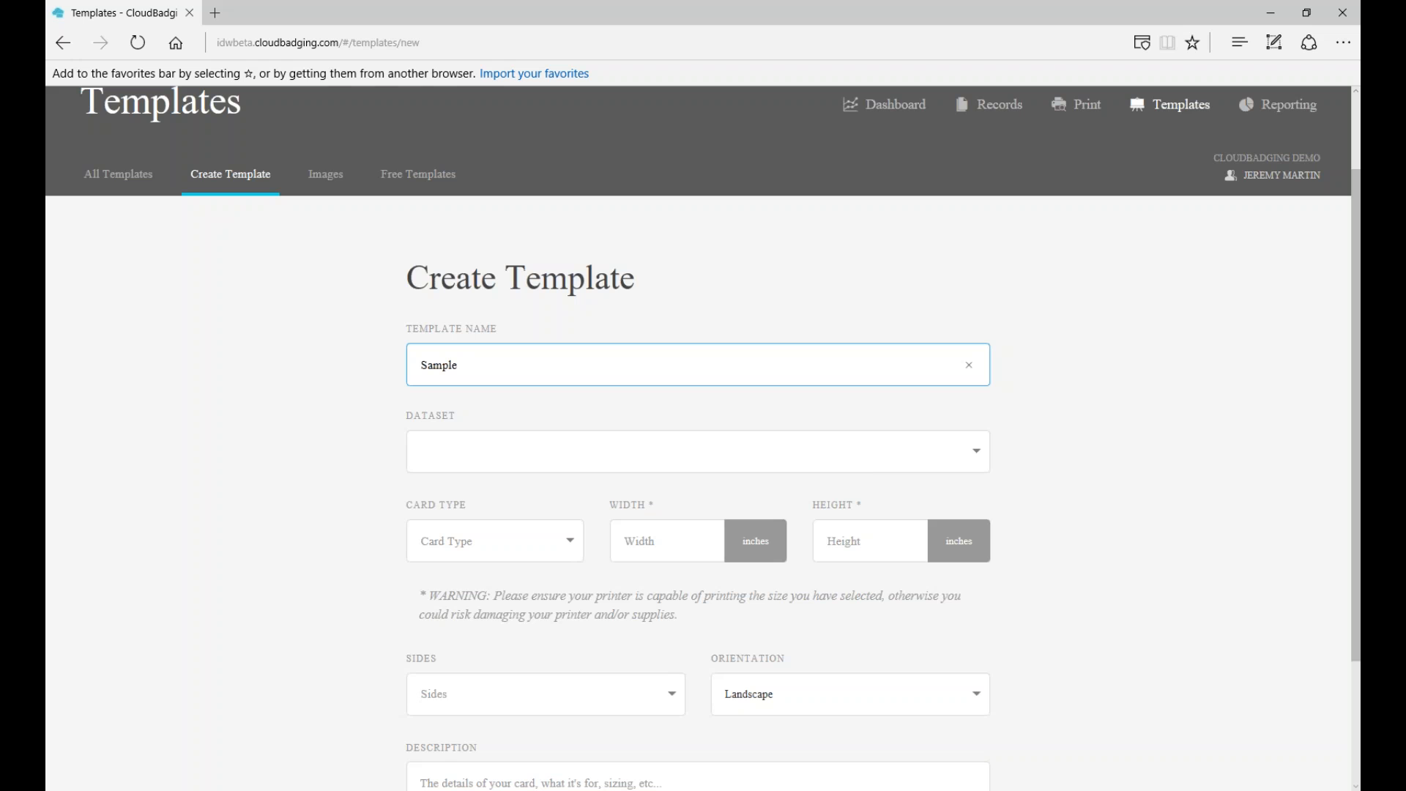
left_click(974, 458)
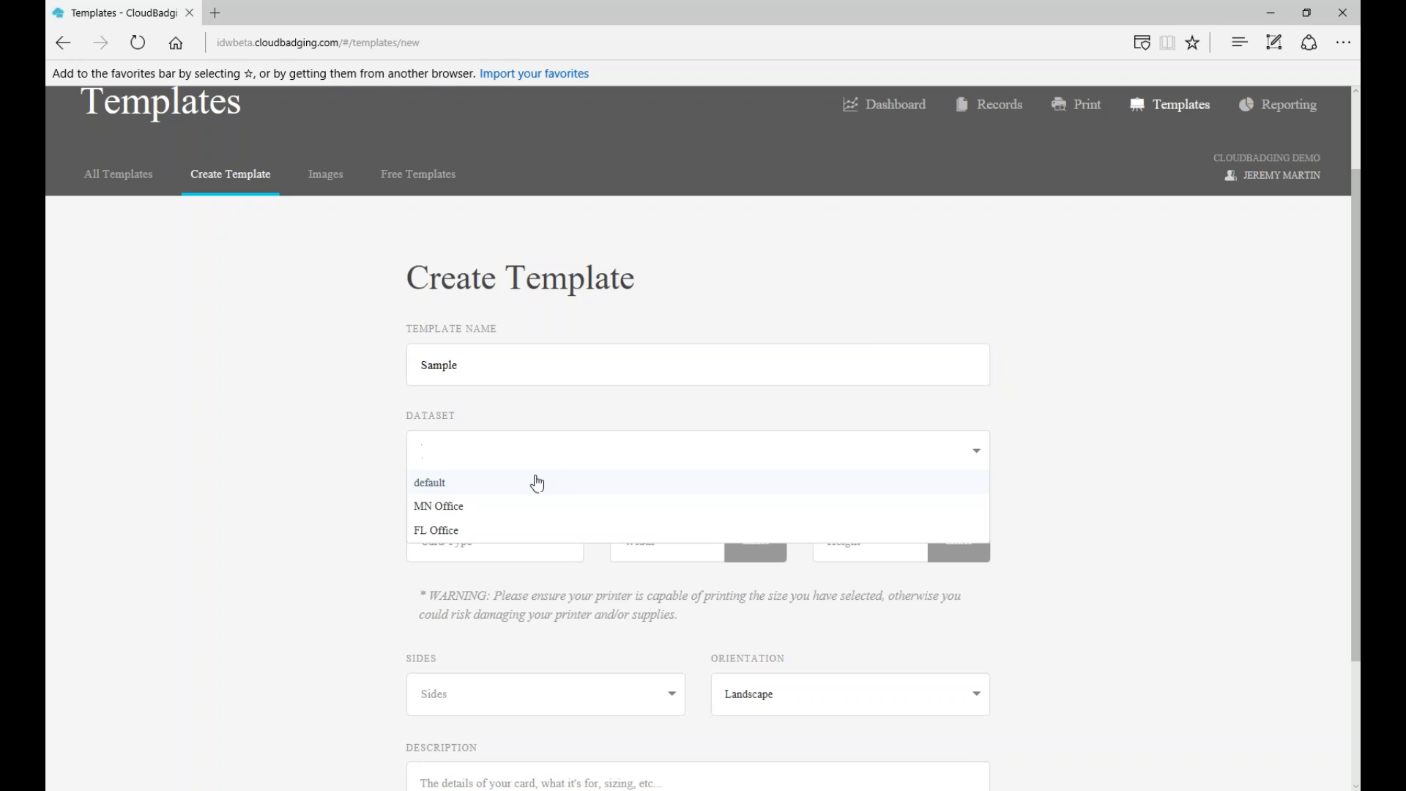
left_click(511, 486)
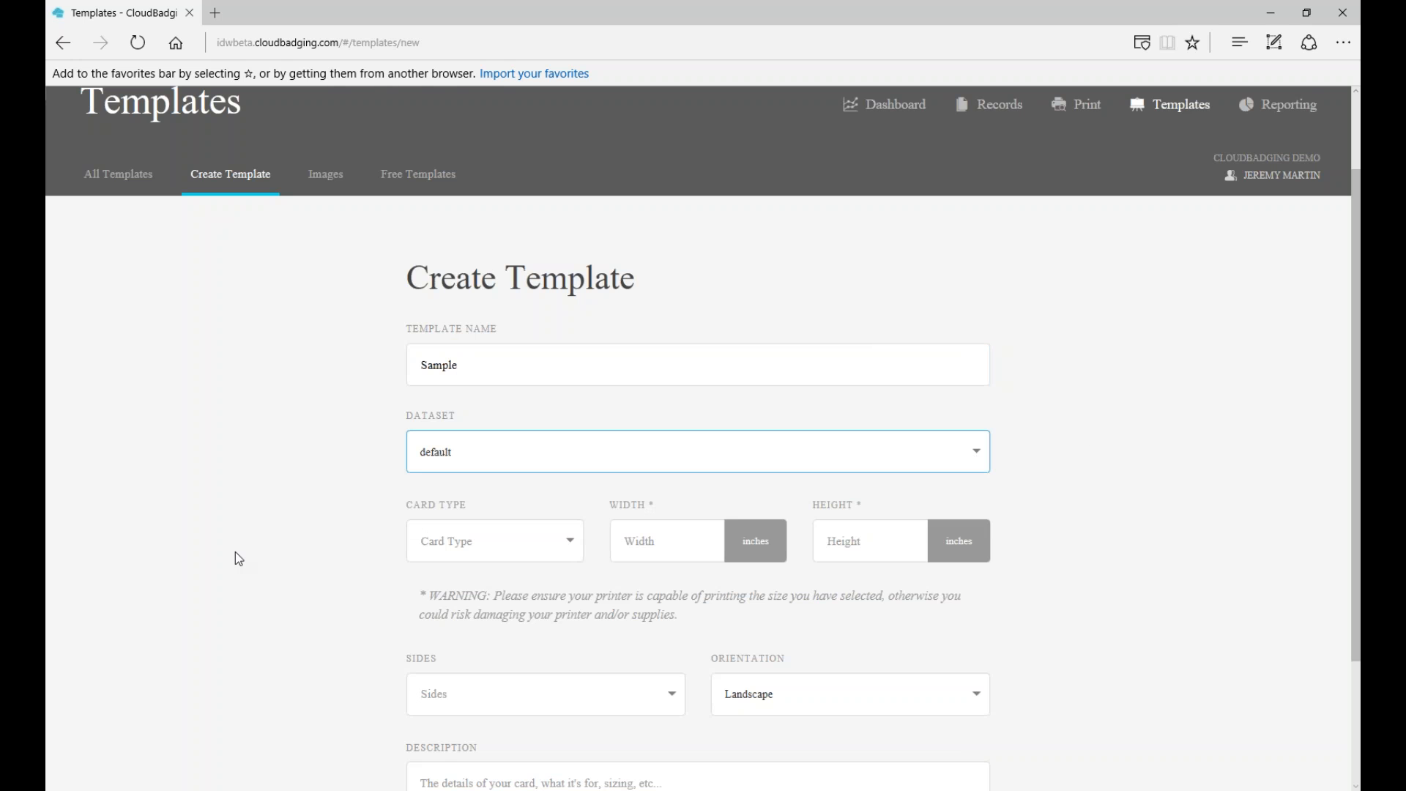
Choose CR-80, Dual-sided and Landscape, then create the template.
scroll(235, 552, "down", 2)
left_click(576, 444)
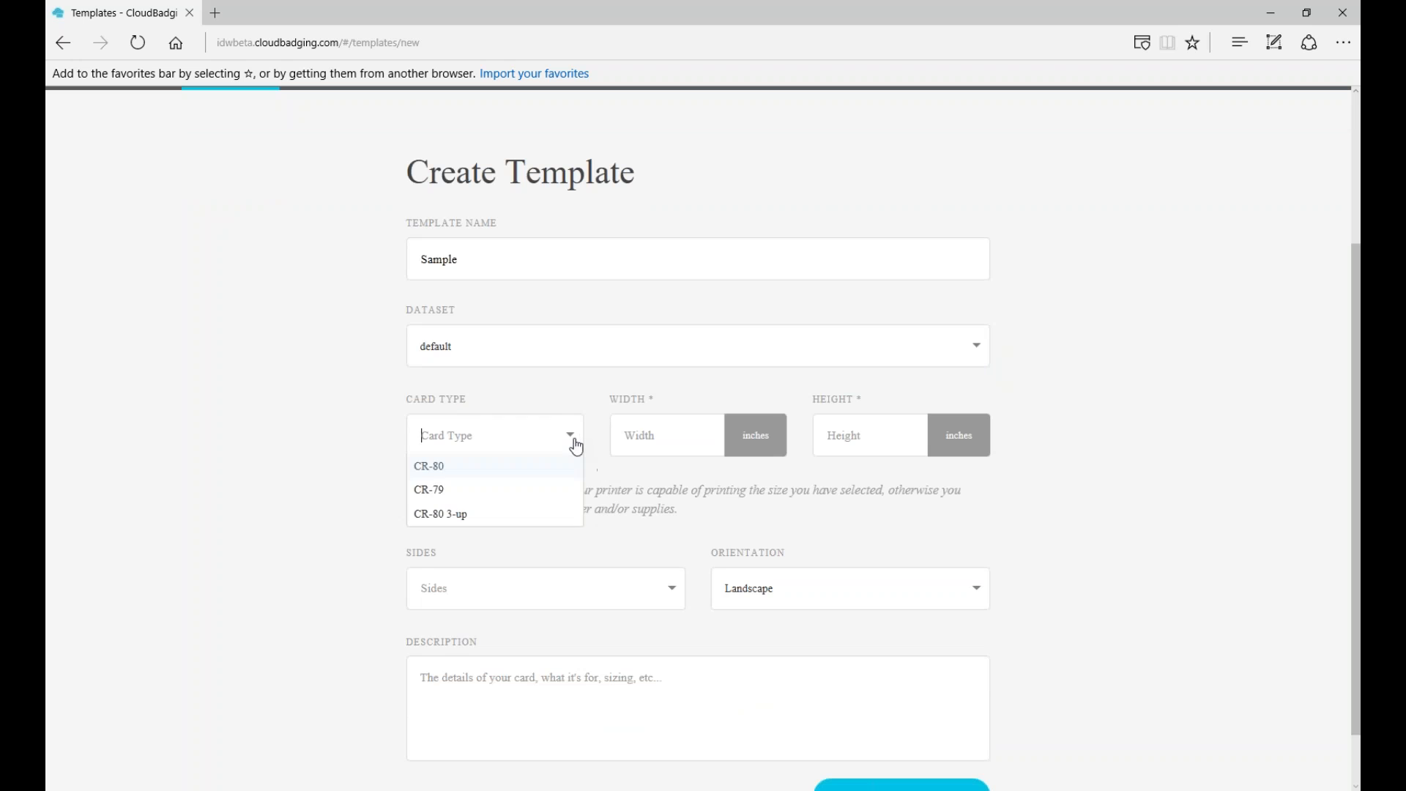
left_click(444, 472)
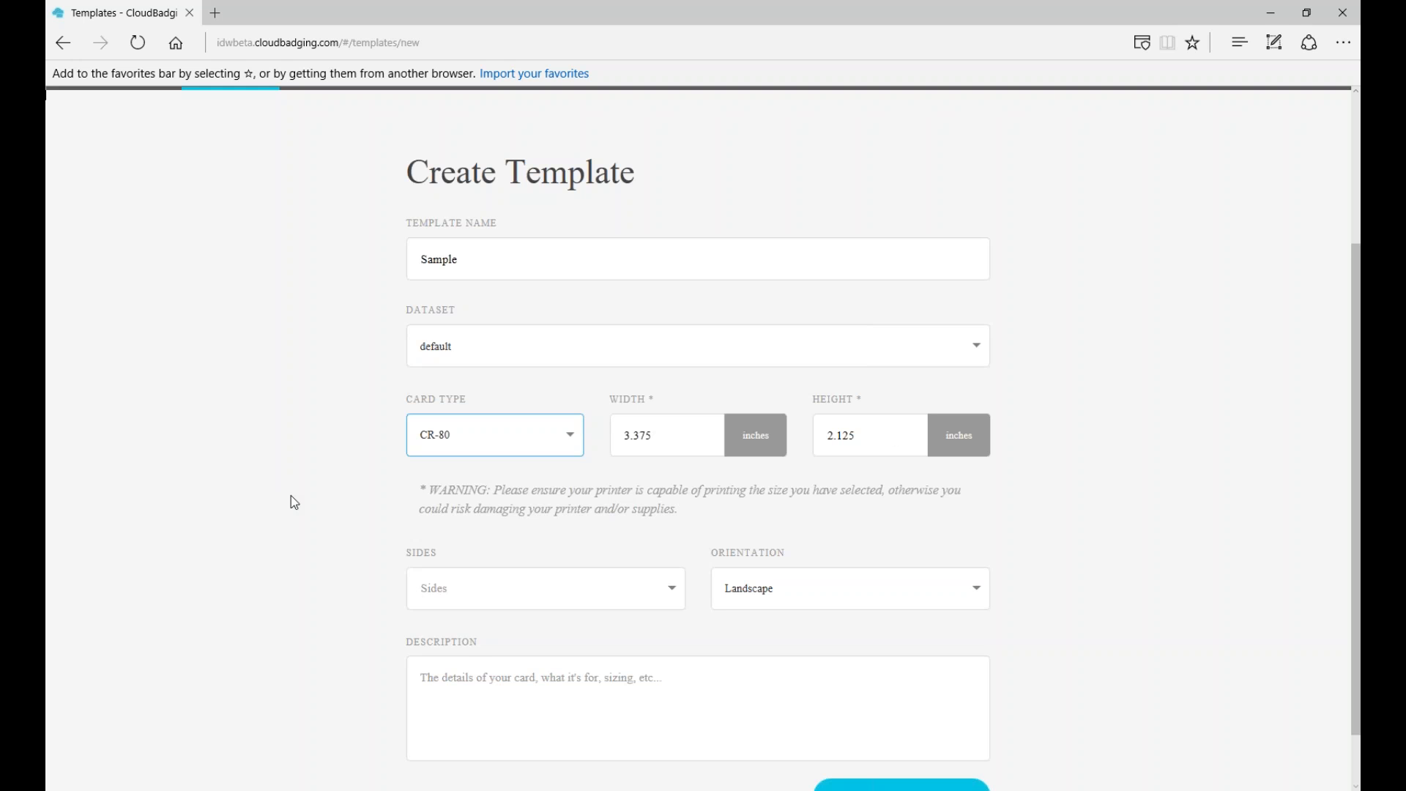
scroll(292, 496, "down", 1)
left_click(531, 523)
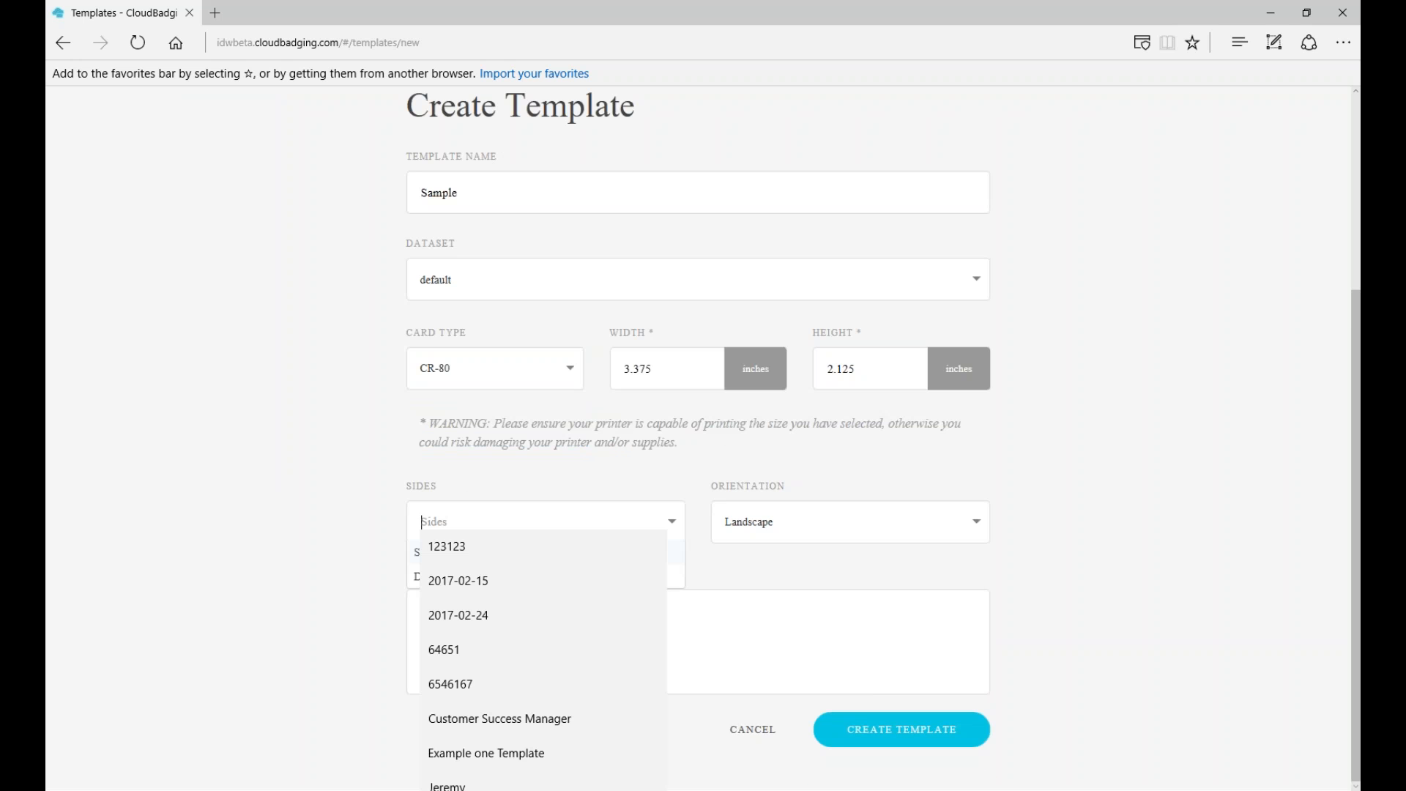
left_click(438, 577)
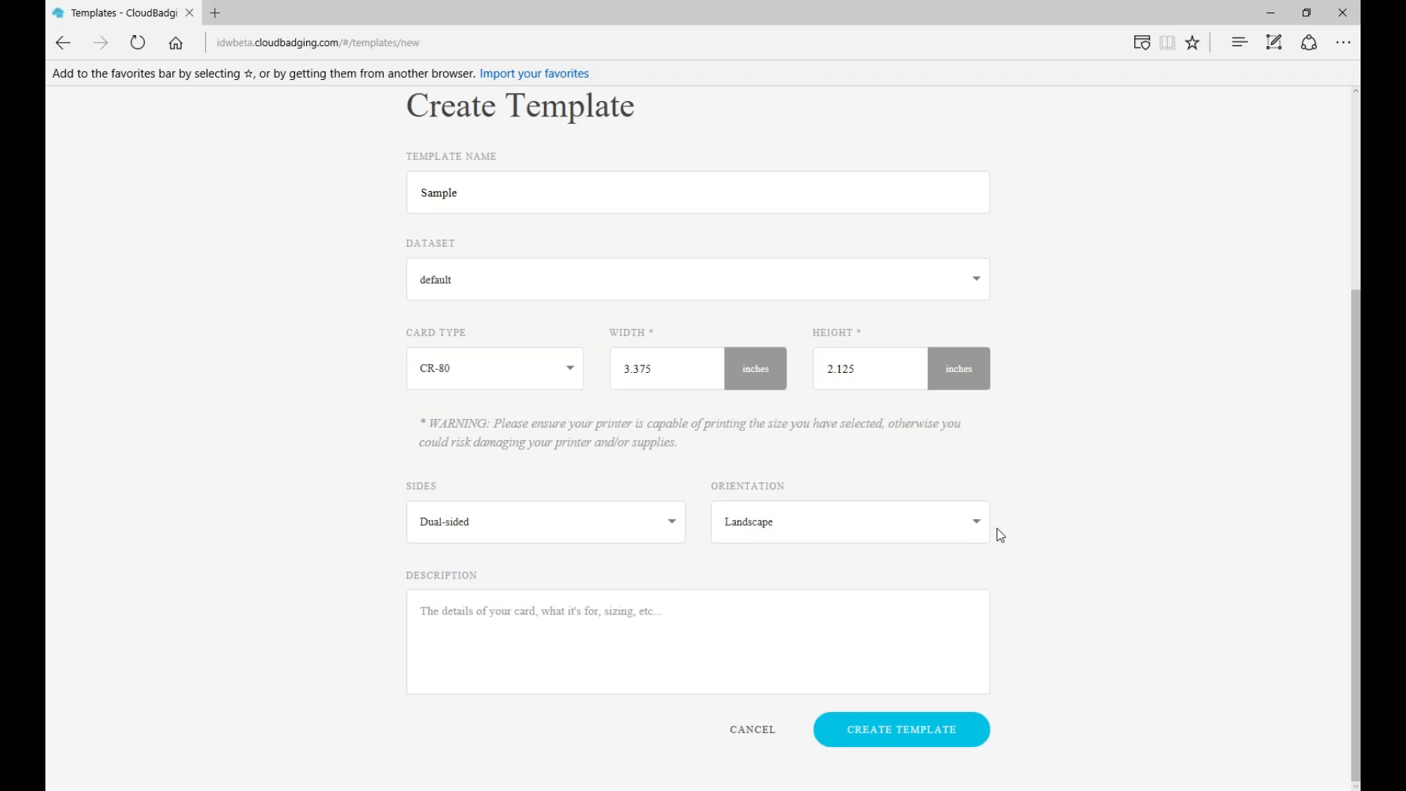
left_click(970, 528)
left_click(1111, 519)
left_click(555, 619)
left_click(882, 728)
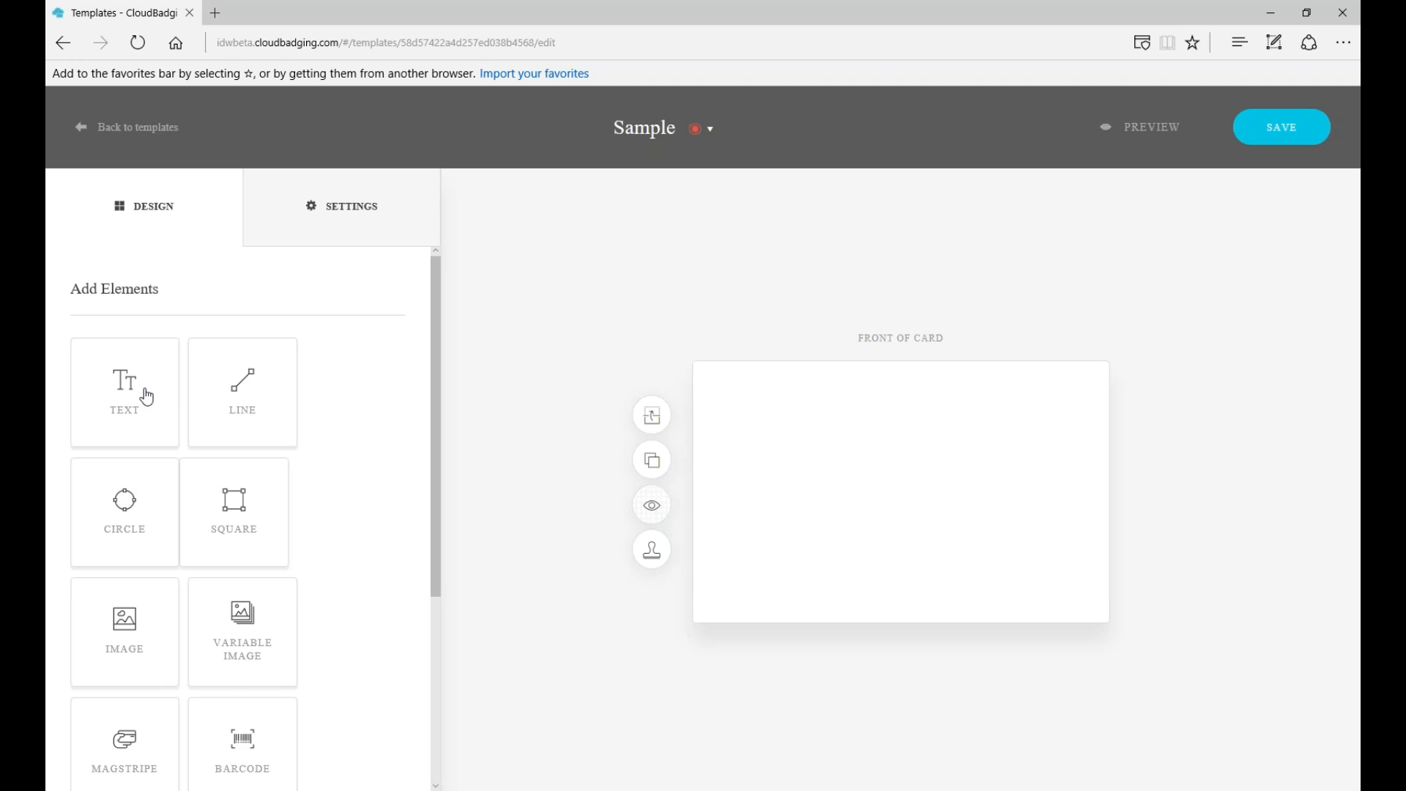
Add a Text element to the card front, nudge it into place and reselect it.
scroll(125, 402, "down", 2)
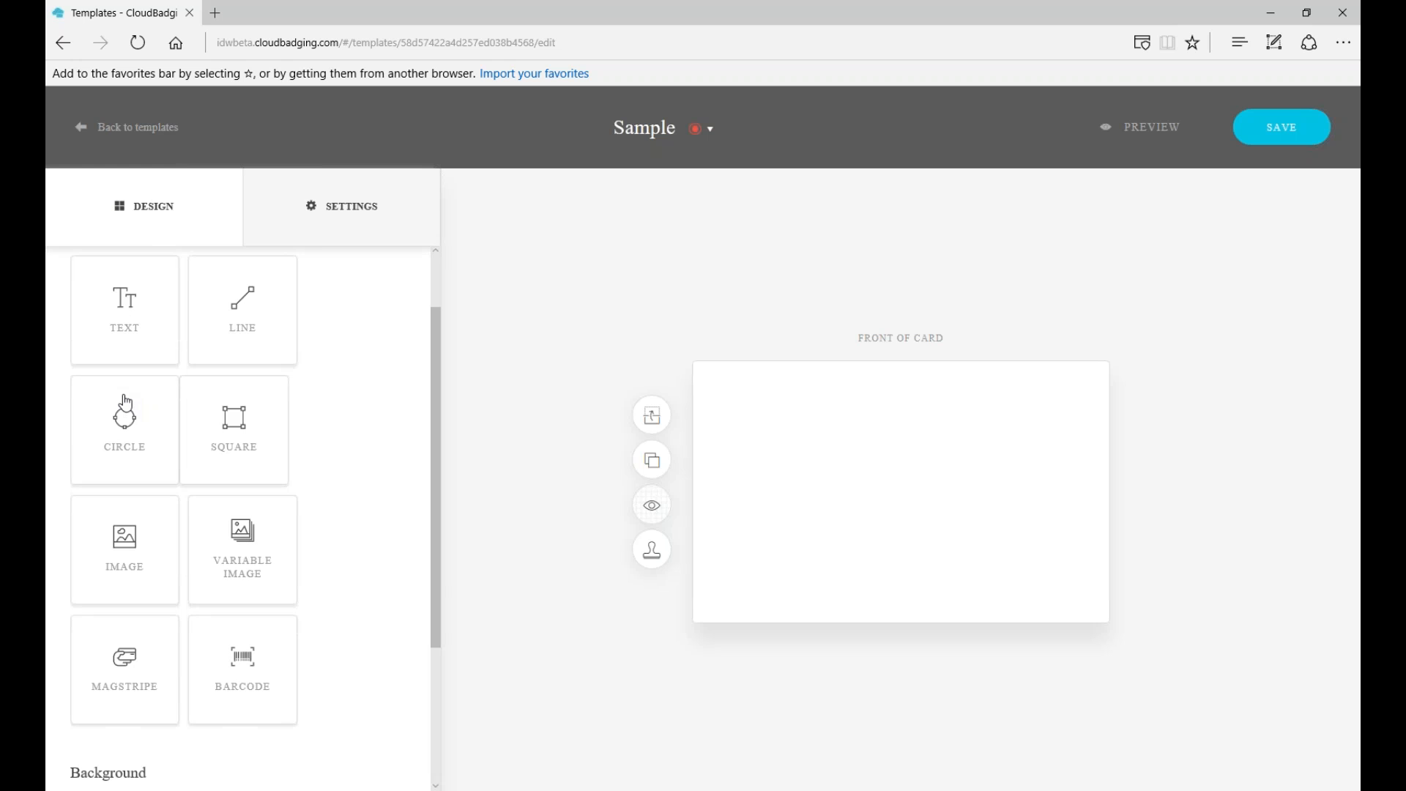
left_click(128, 302)
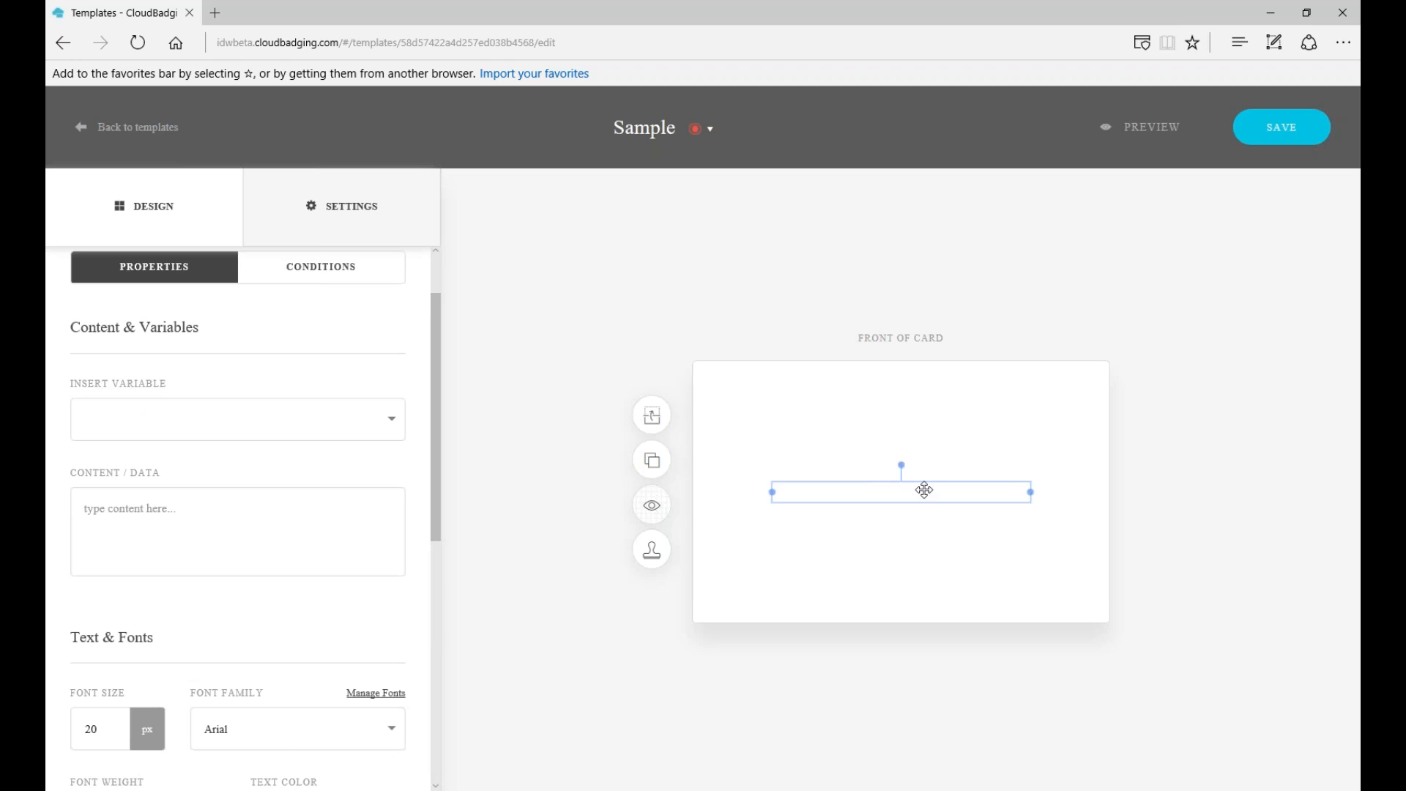
mouse_move(920, 493)
left_mouse_down()
mouse_move(891, 480)
mouse_move(912, 491)
left_mouse_up()
left_click(915, 553)
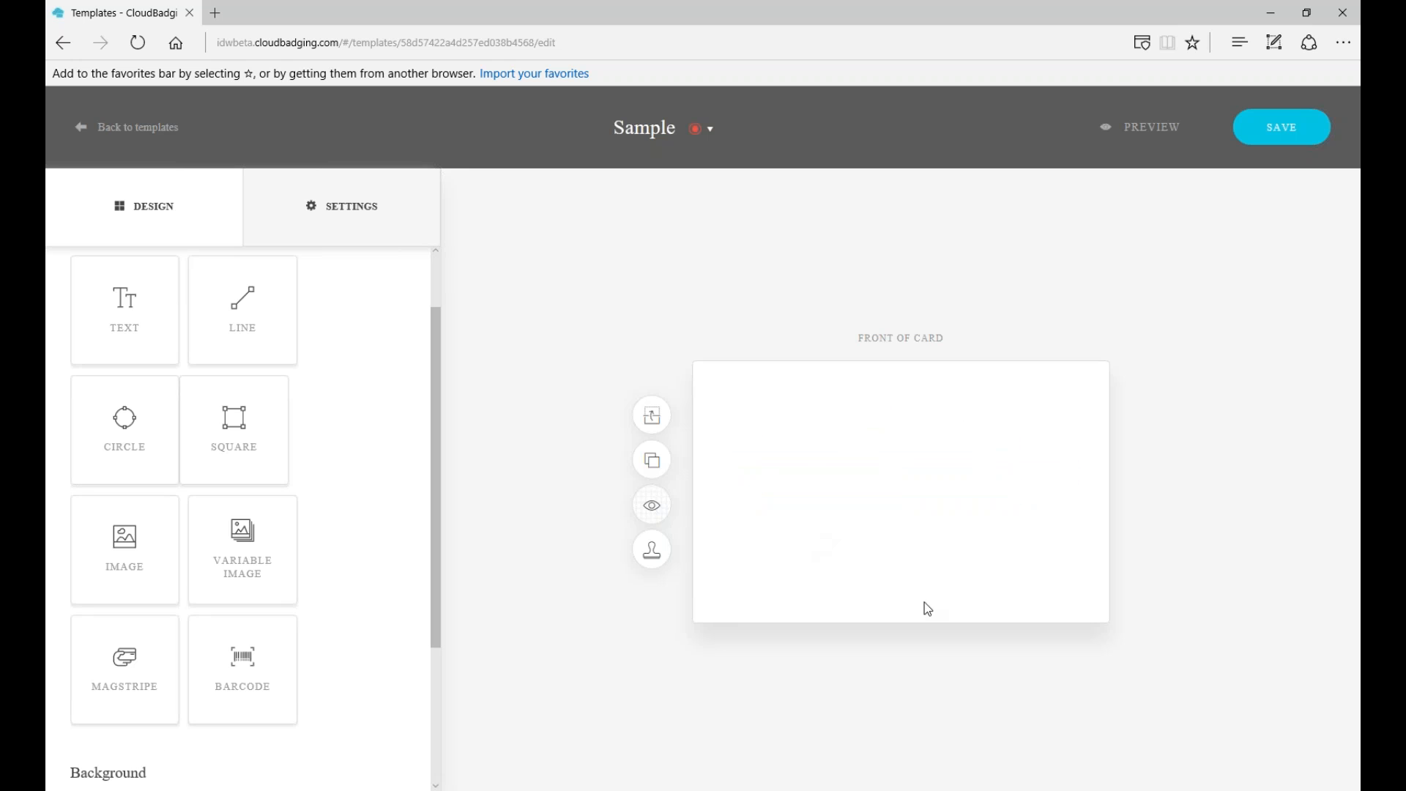
left_click(883, 499)
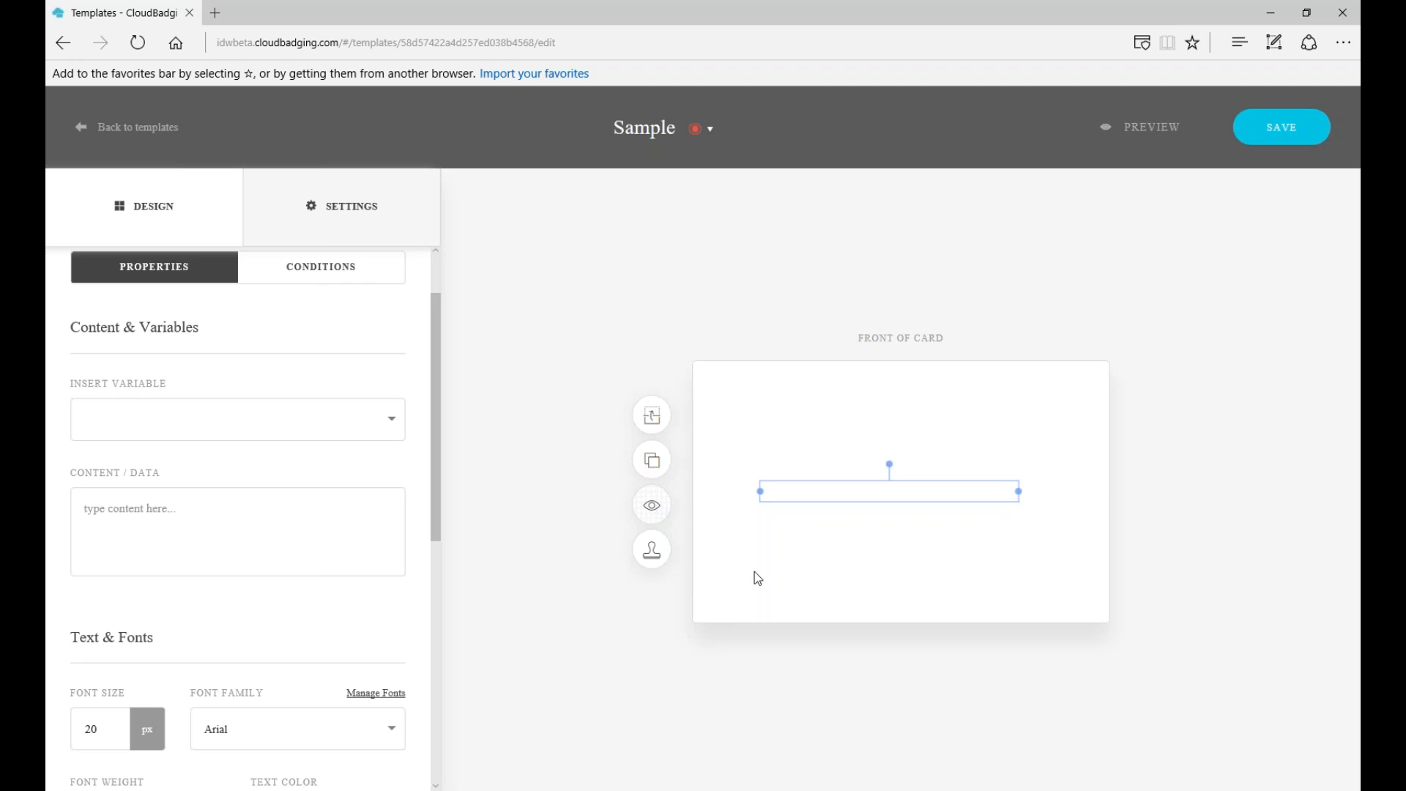
Nudge the text box into place and fill it with the {{first_name}} and {{last_name}} variables.
scroll(311, 355, "up", 1)
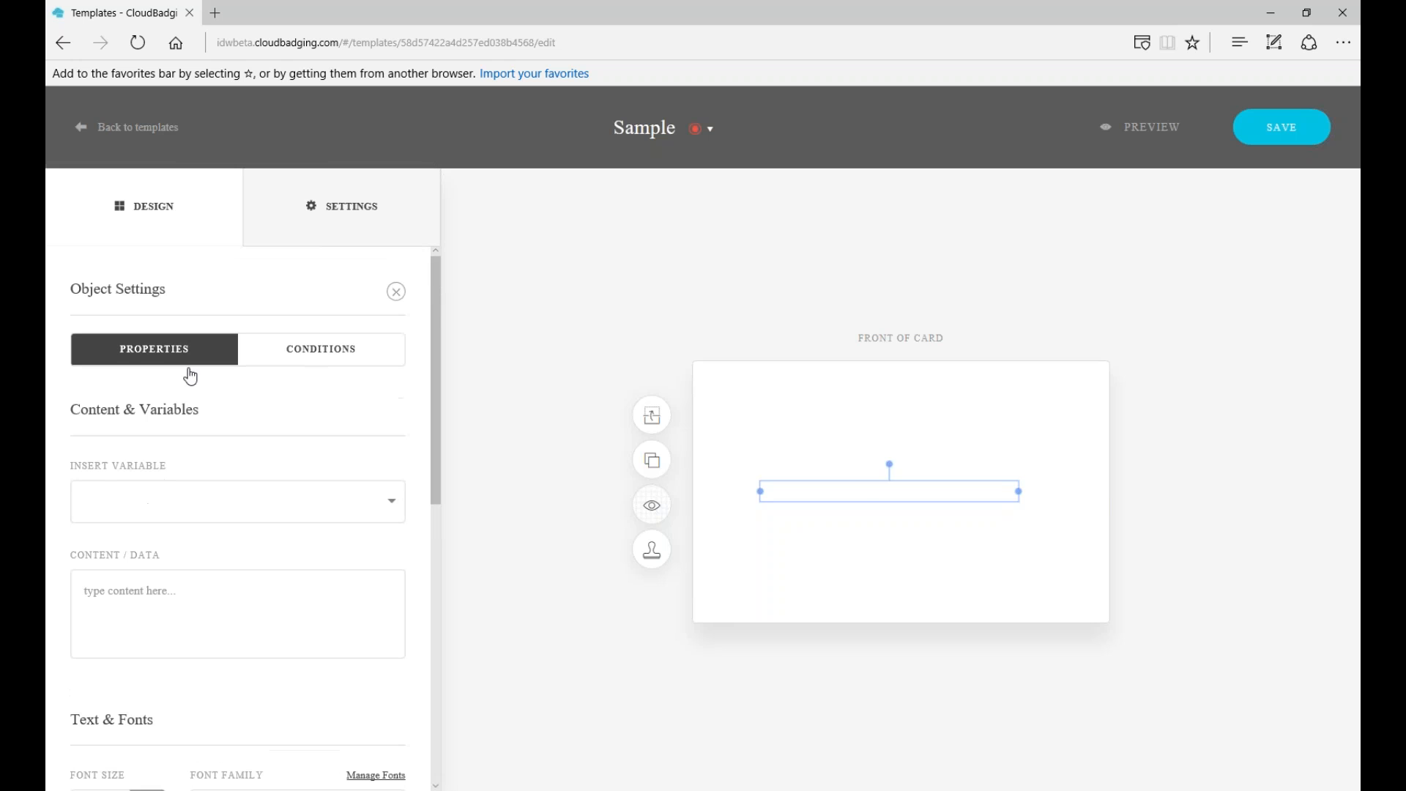
left_click_drag(863, 493, 864, 486)
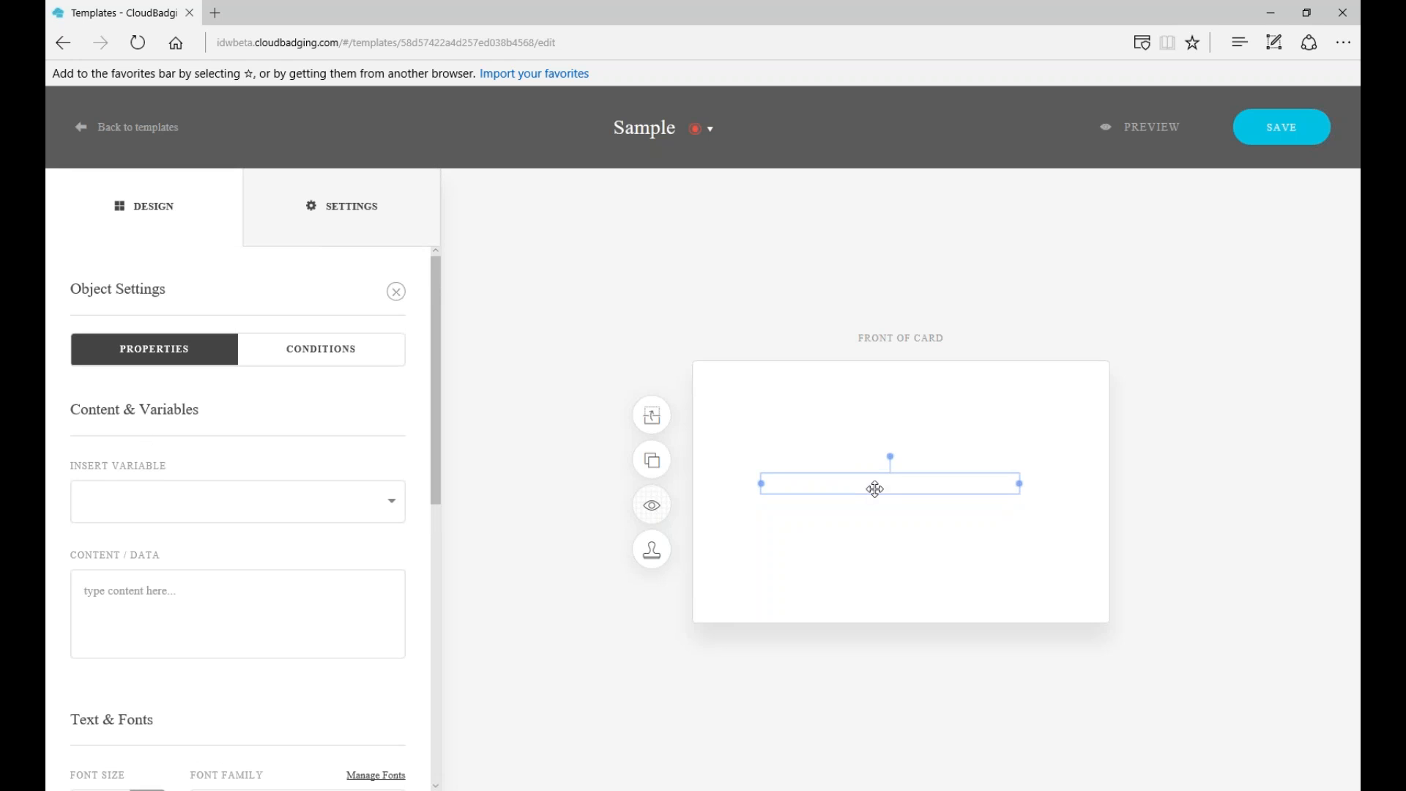
left_click_drag(876, 484, 885, 482)
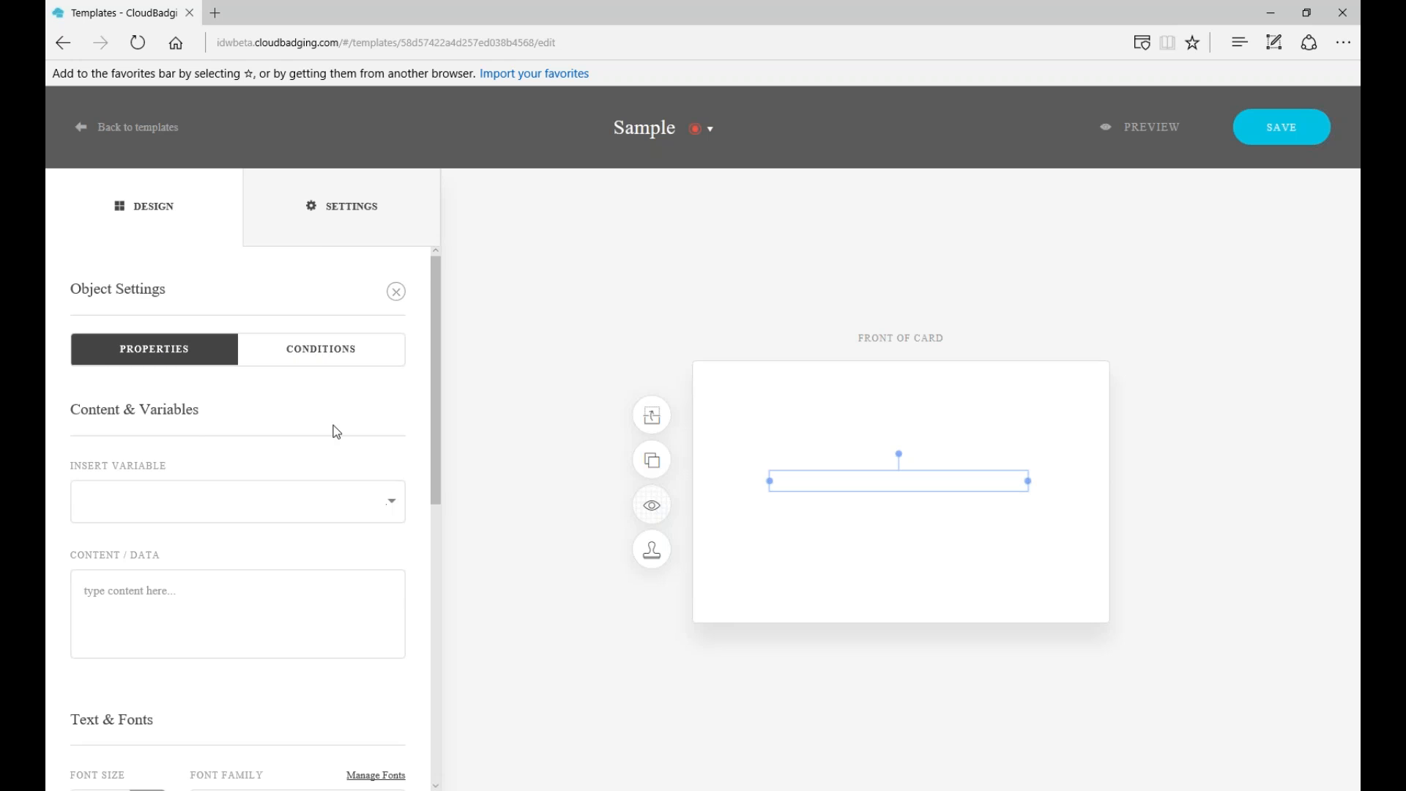
scroll(333, 430, "down", 1)
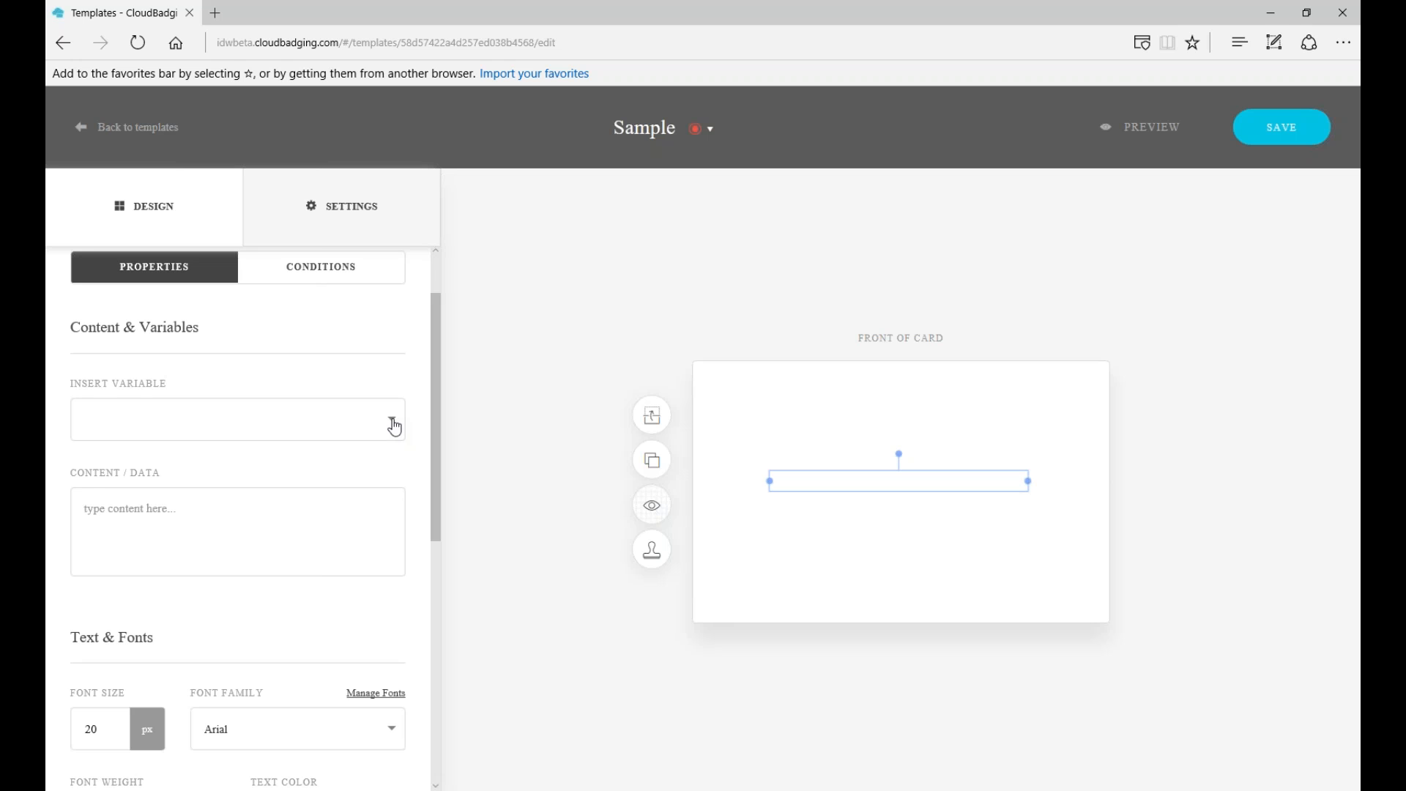
left_click(394, 427)
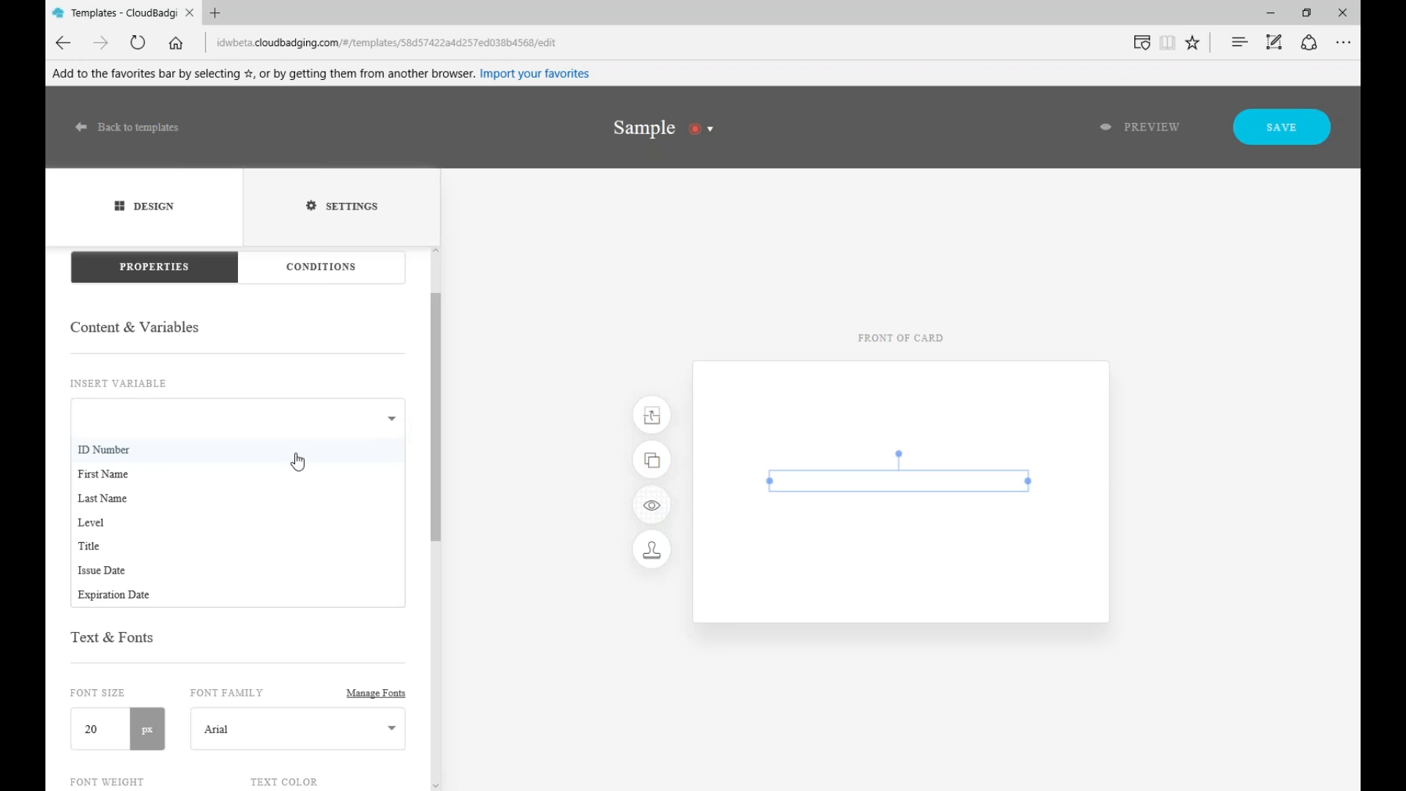
left_click(111, 476)
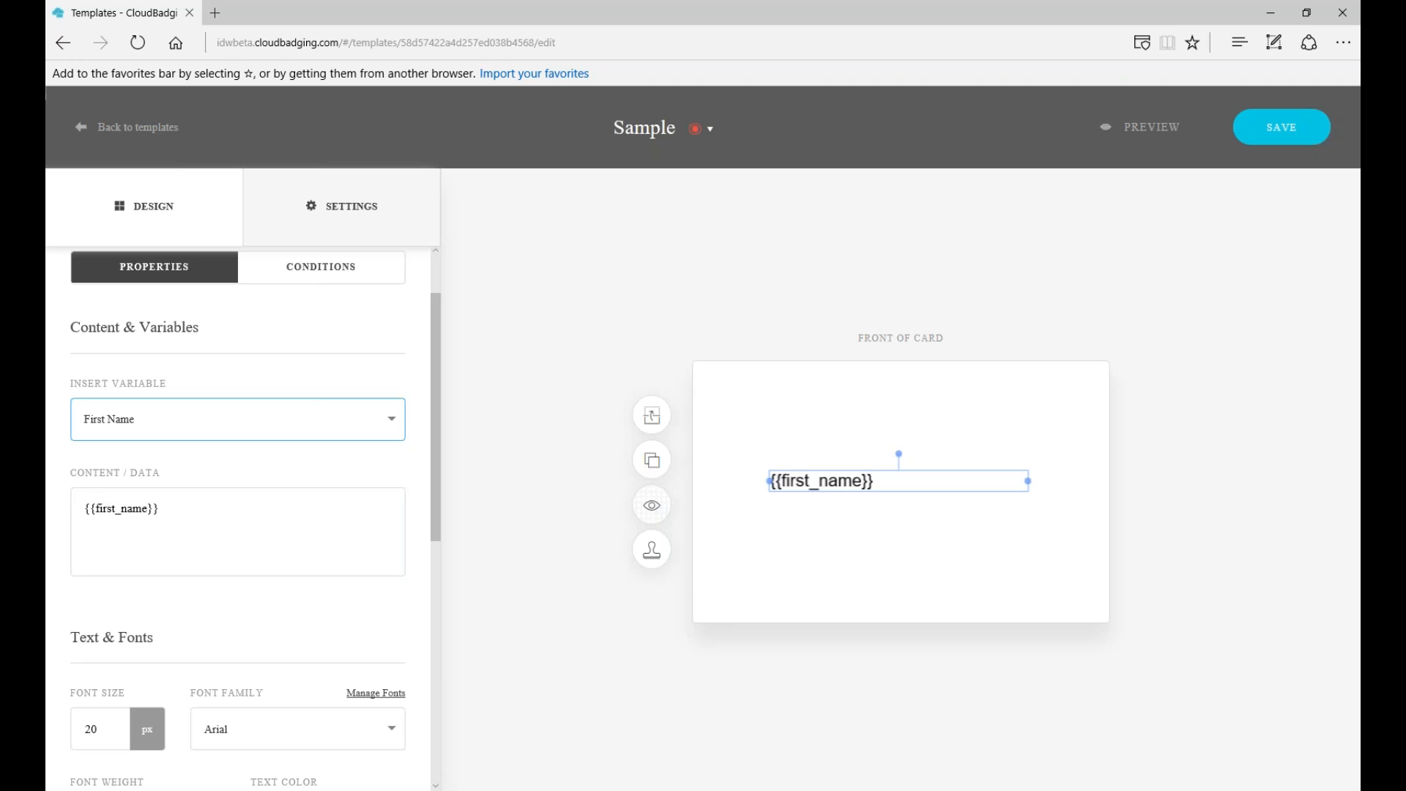
left_click(392, 423)
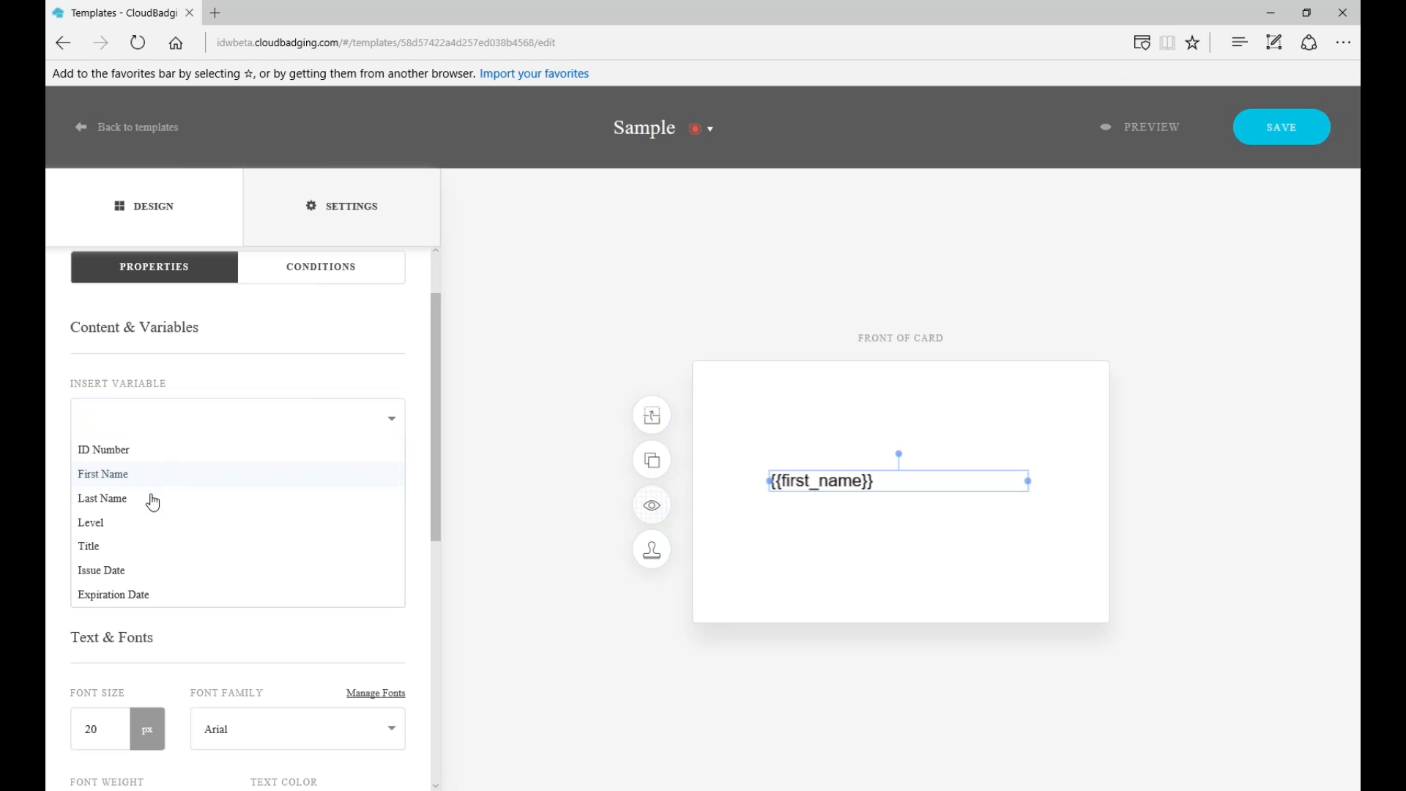
left_click(126, 498)
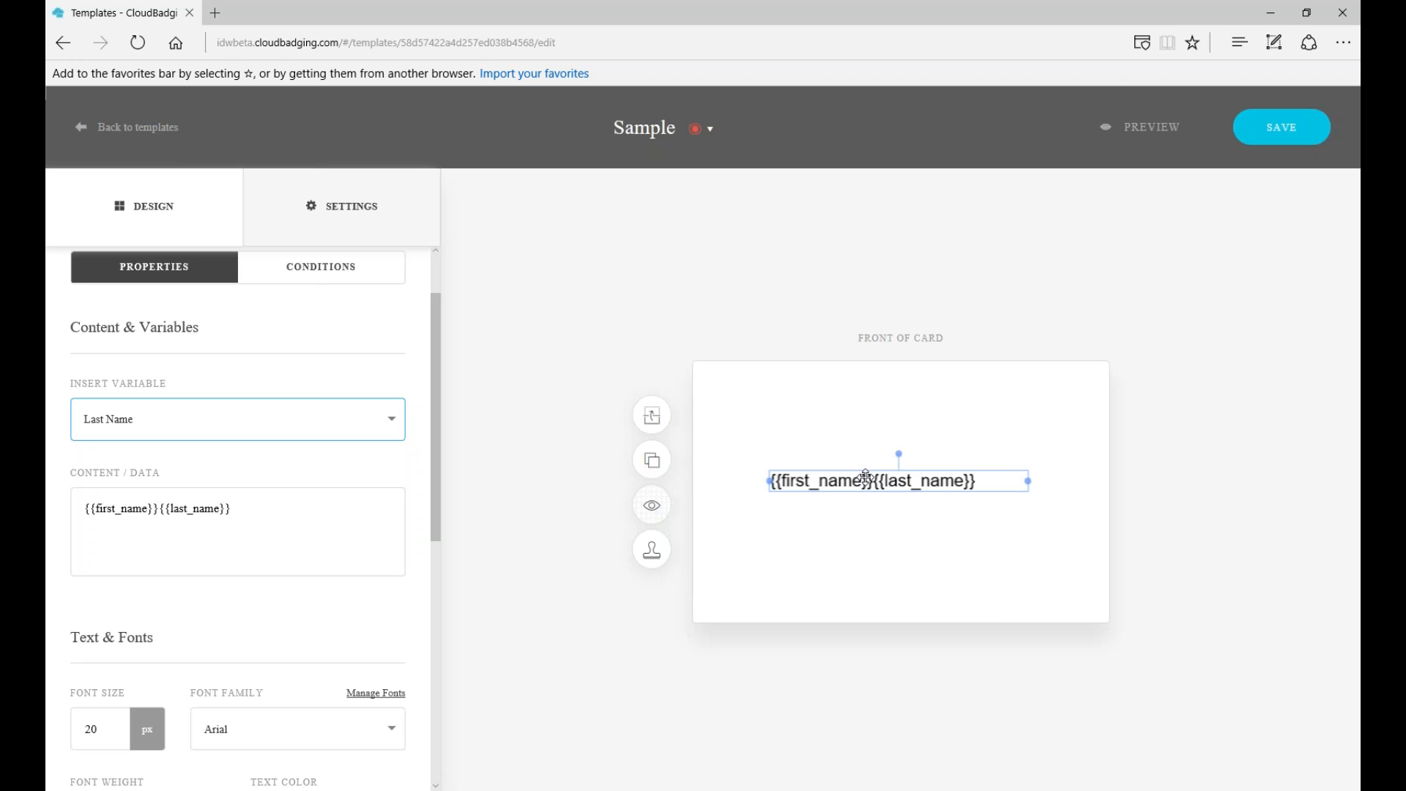
Put a space between the two variables and move the name text near the card's bottom.
left_click_drag(864, 483, 861, 442)
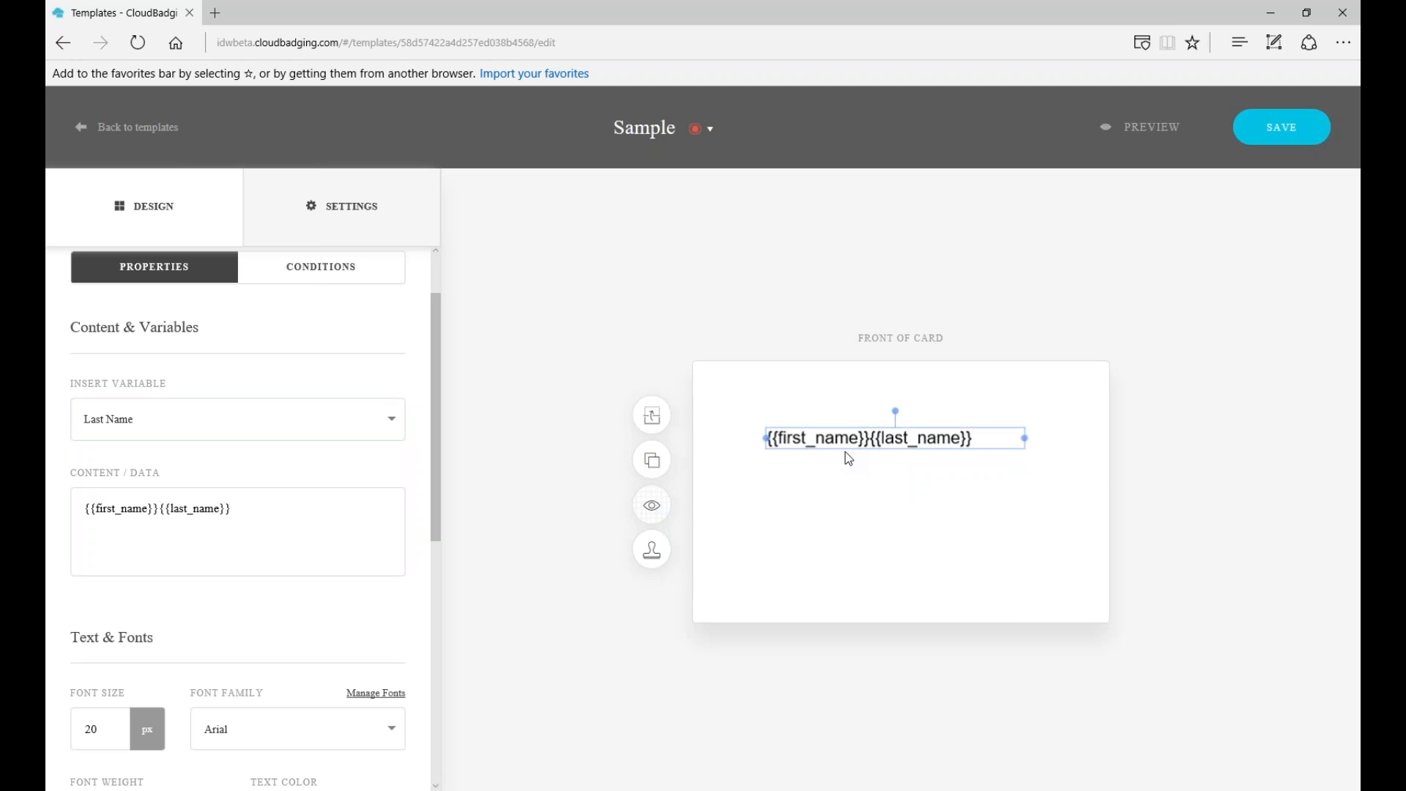
left_click(159, 507)
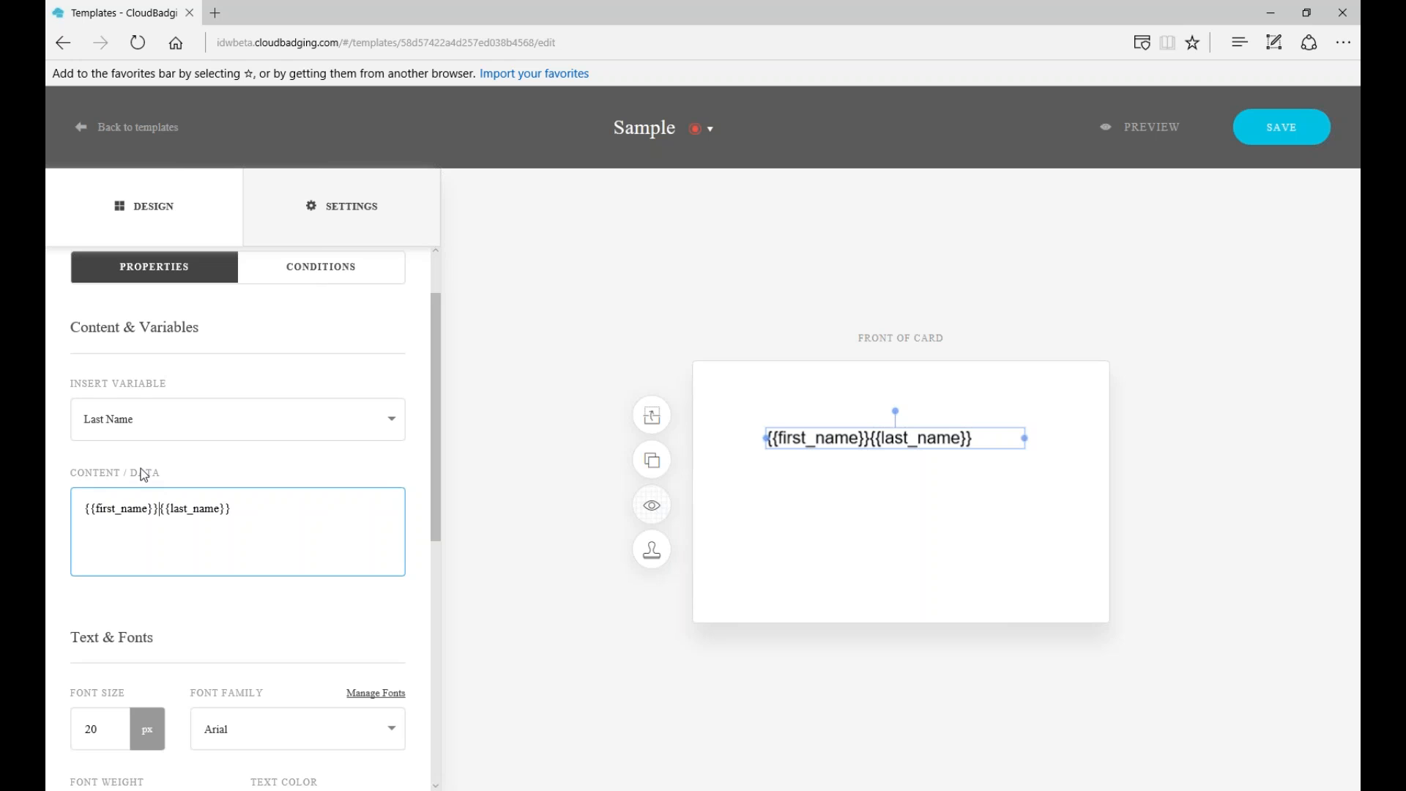
left_click_drag(153, 507, 166, 508)
left_click(157, 513)
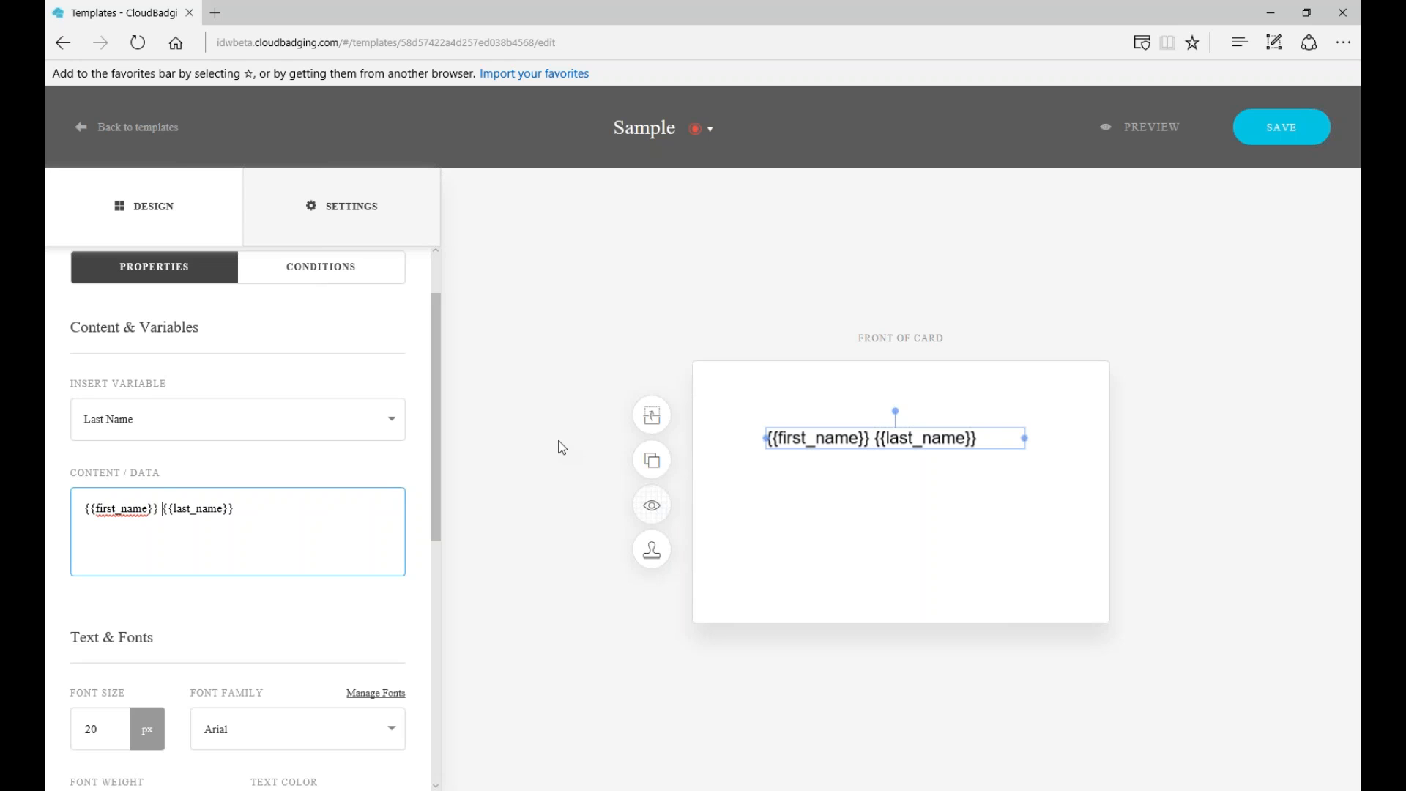
left_click(845, 442)
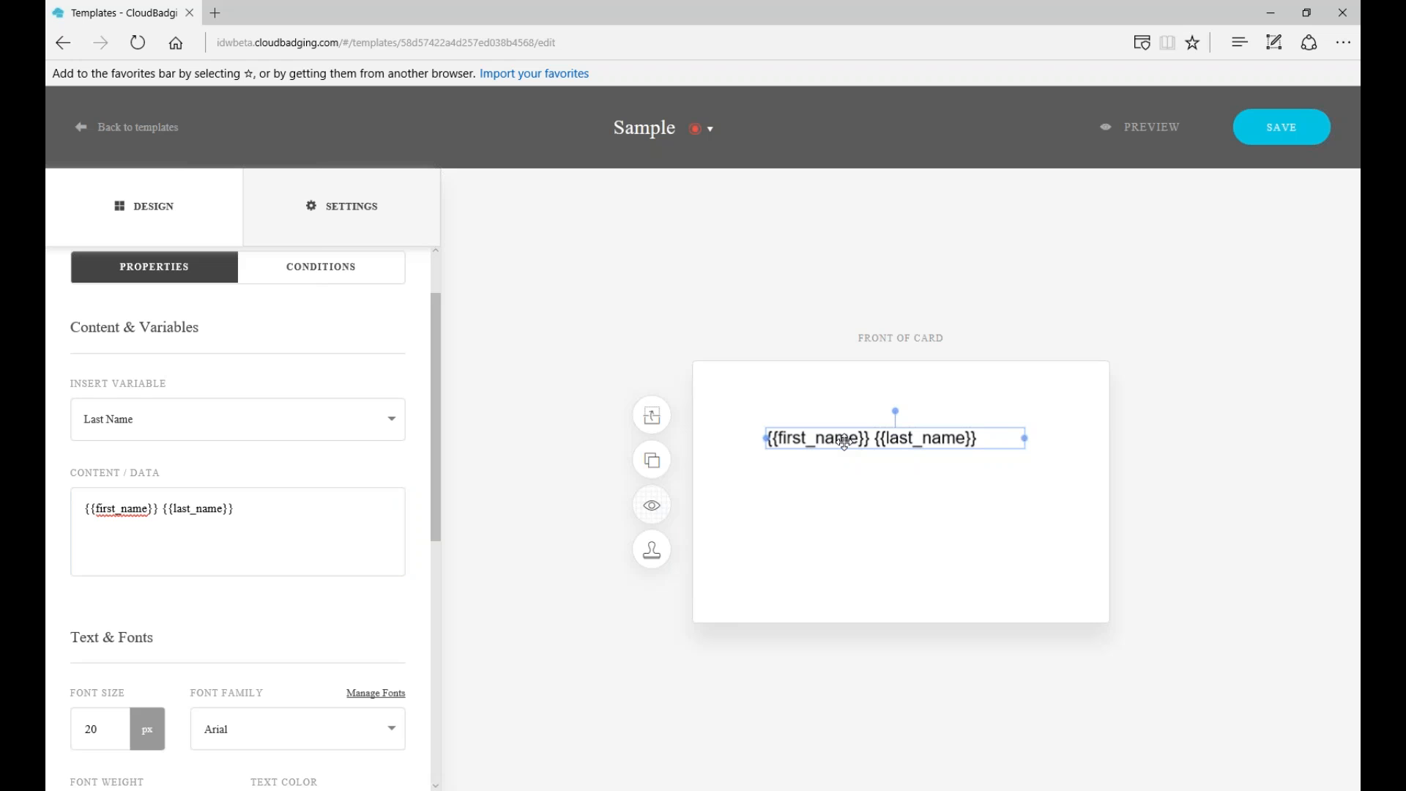
left_click_drag(844, 441, 854, 594)
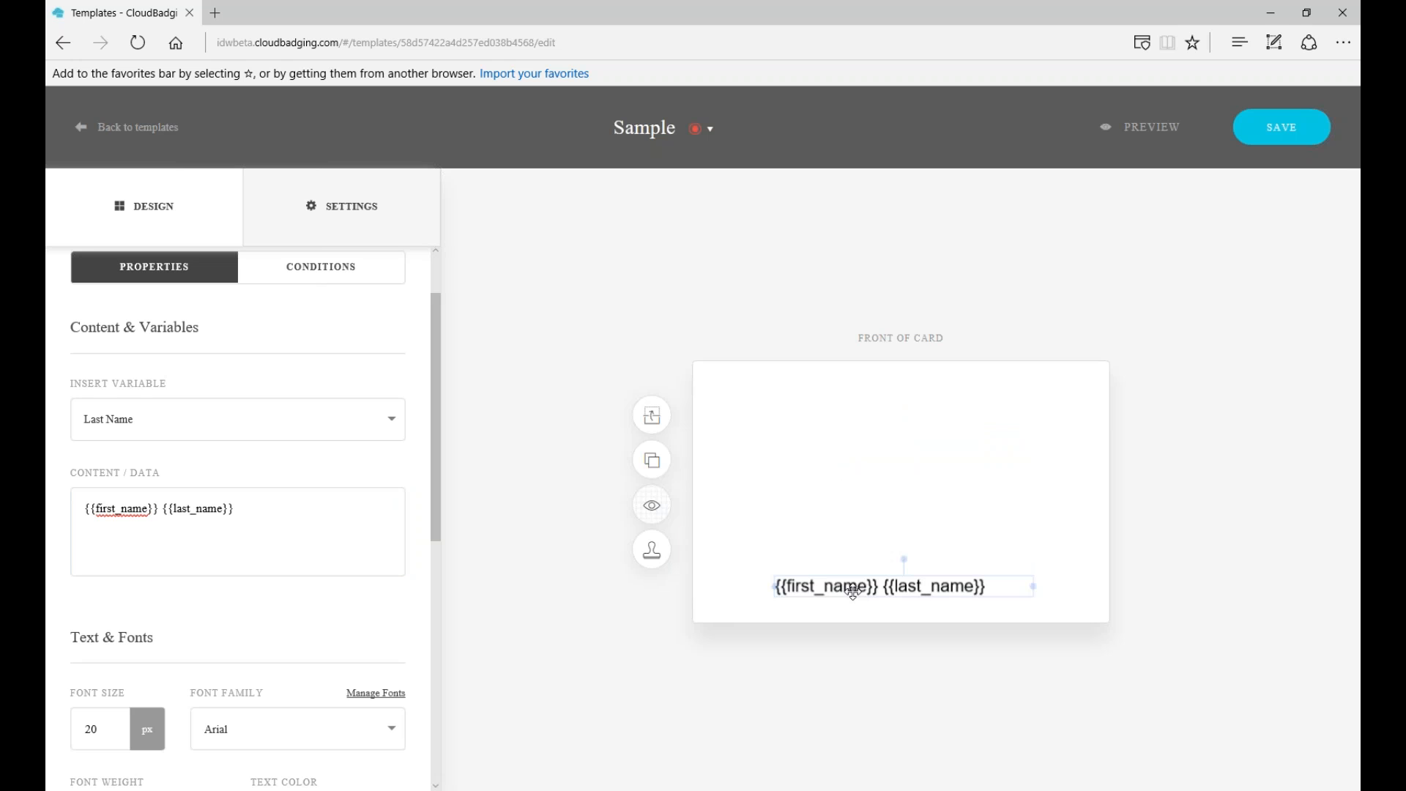
left_click(810, 444)
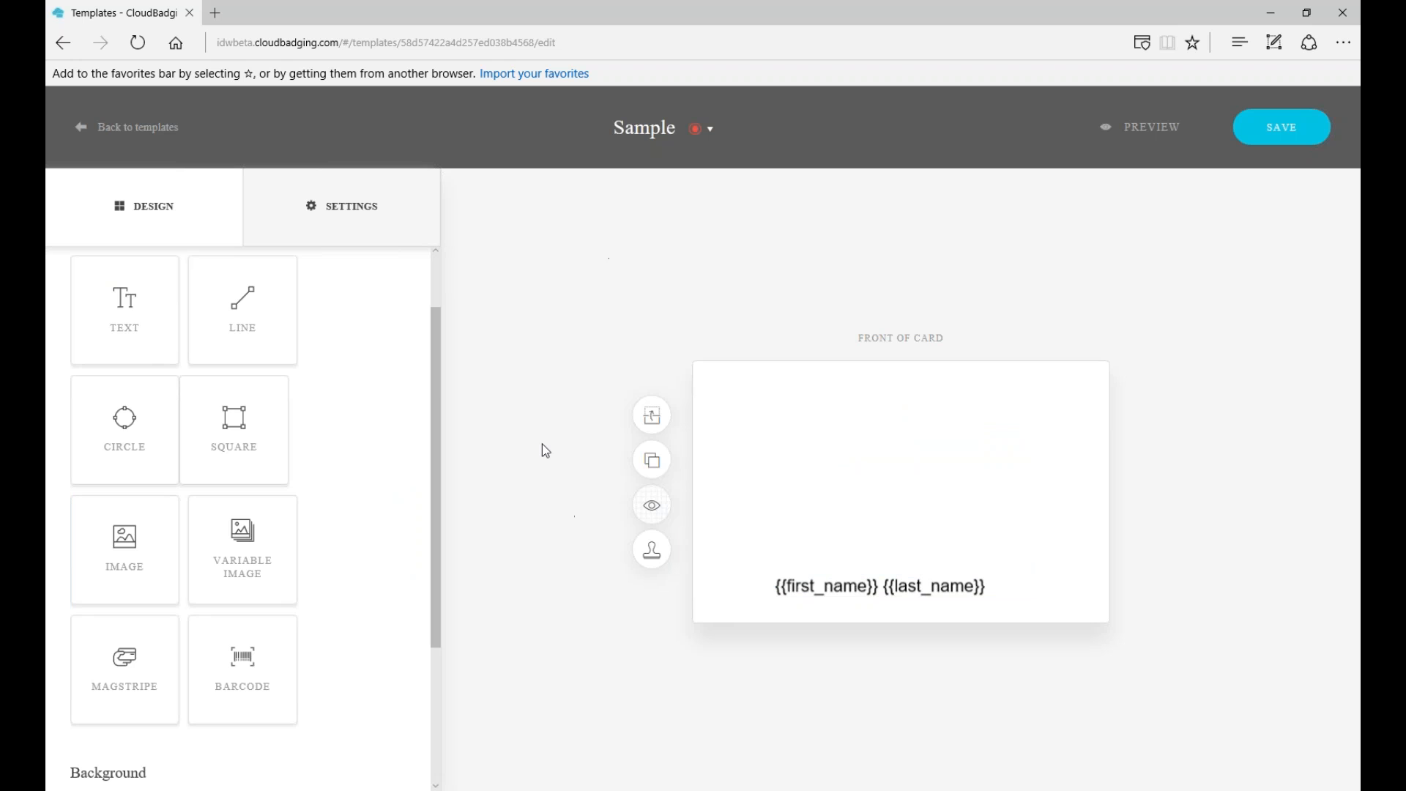
Add a new text element reading {{last_name}}, {{first_name}} with a separating comma.
left_click(123, 304)
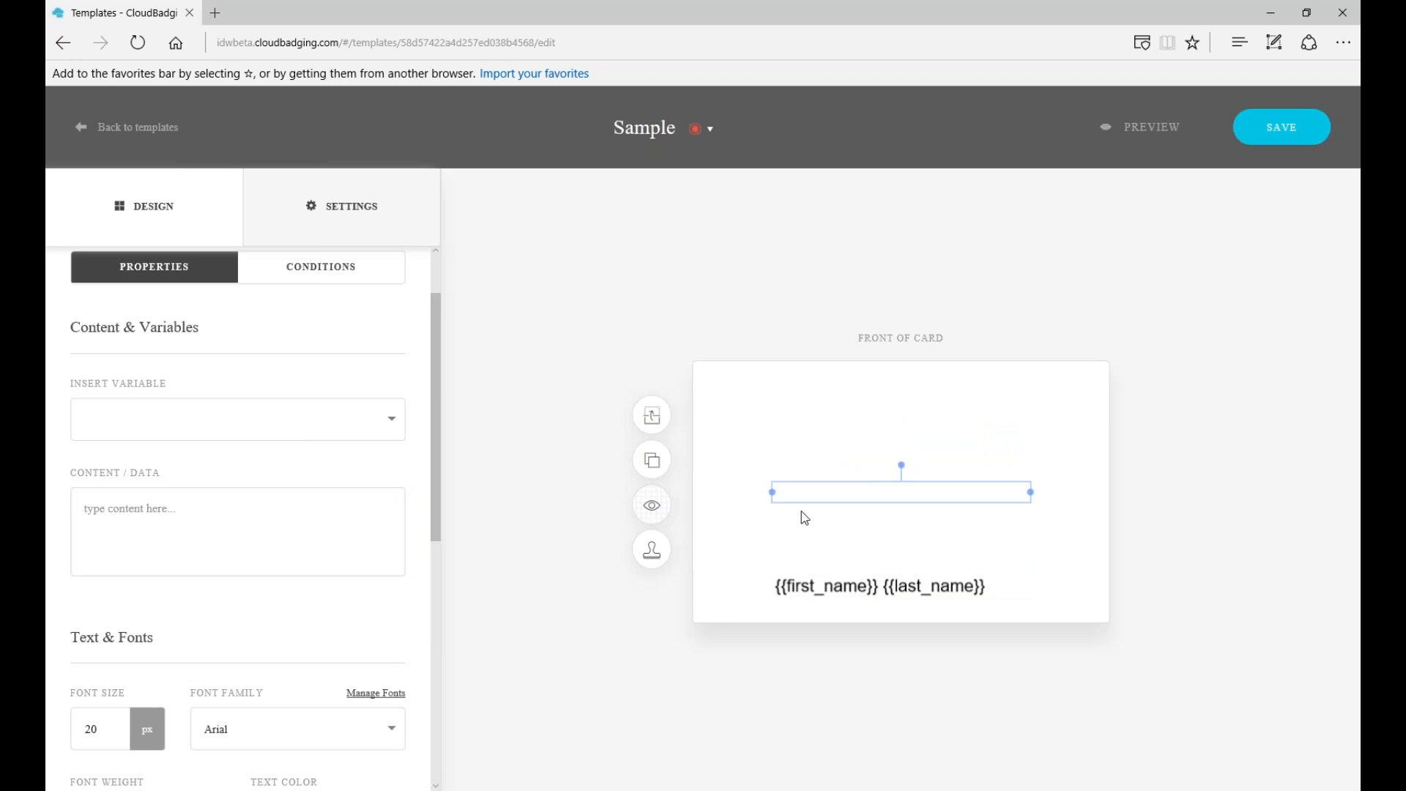
left_click(350, 428)
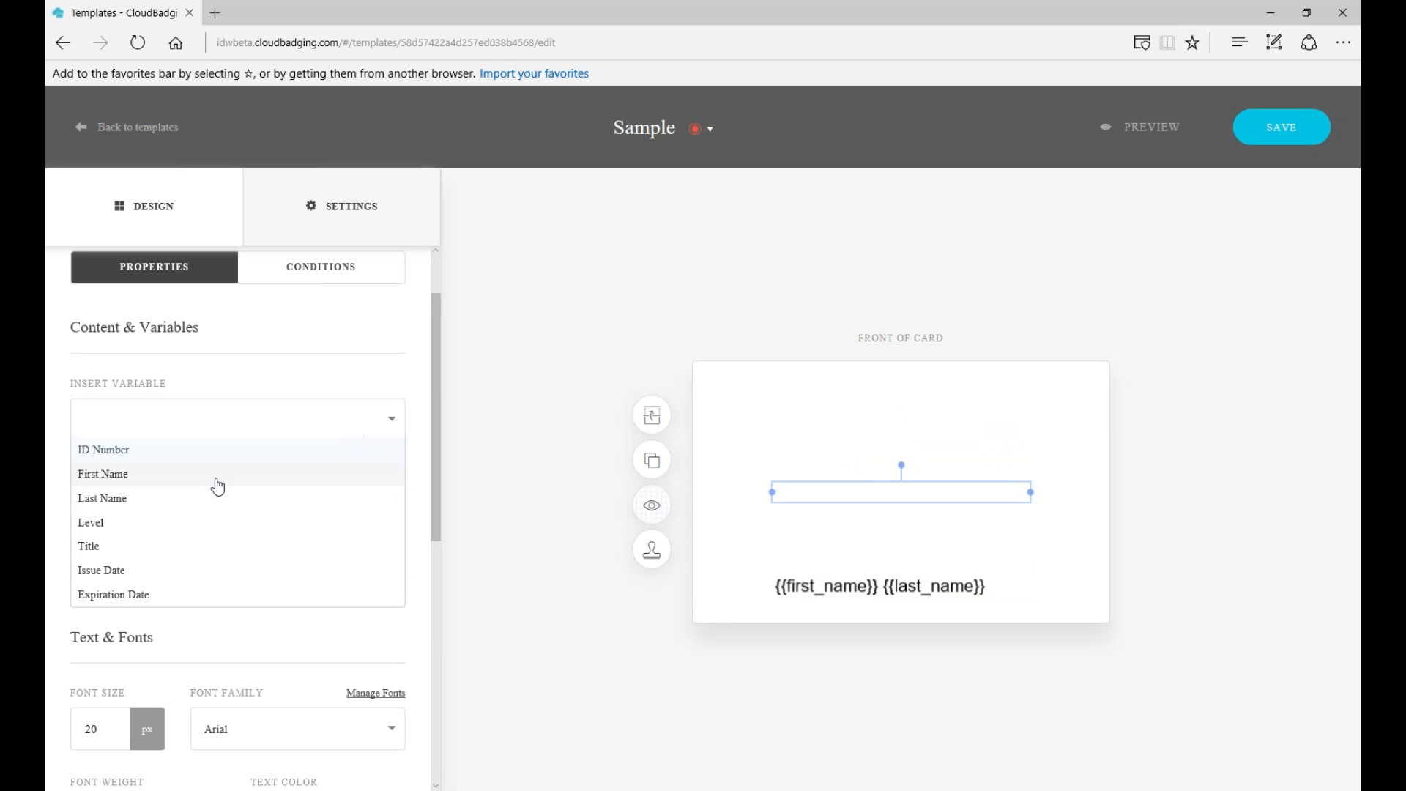
left_click(159, 506)
left_click(389, 427)
left_click(131, 475)
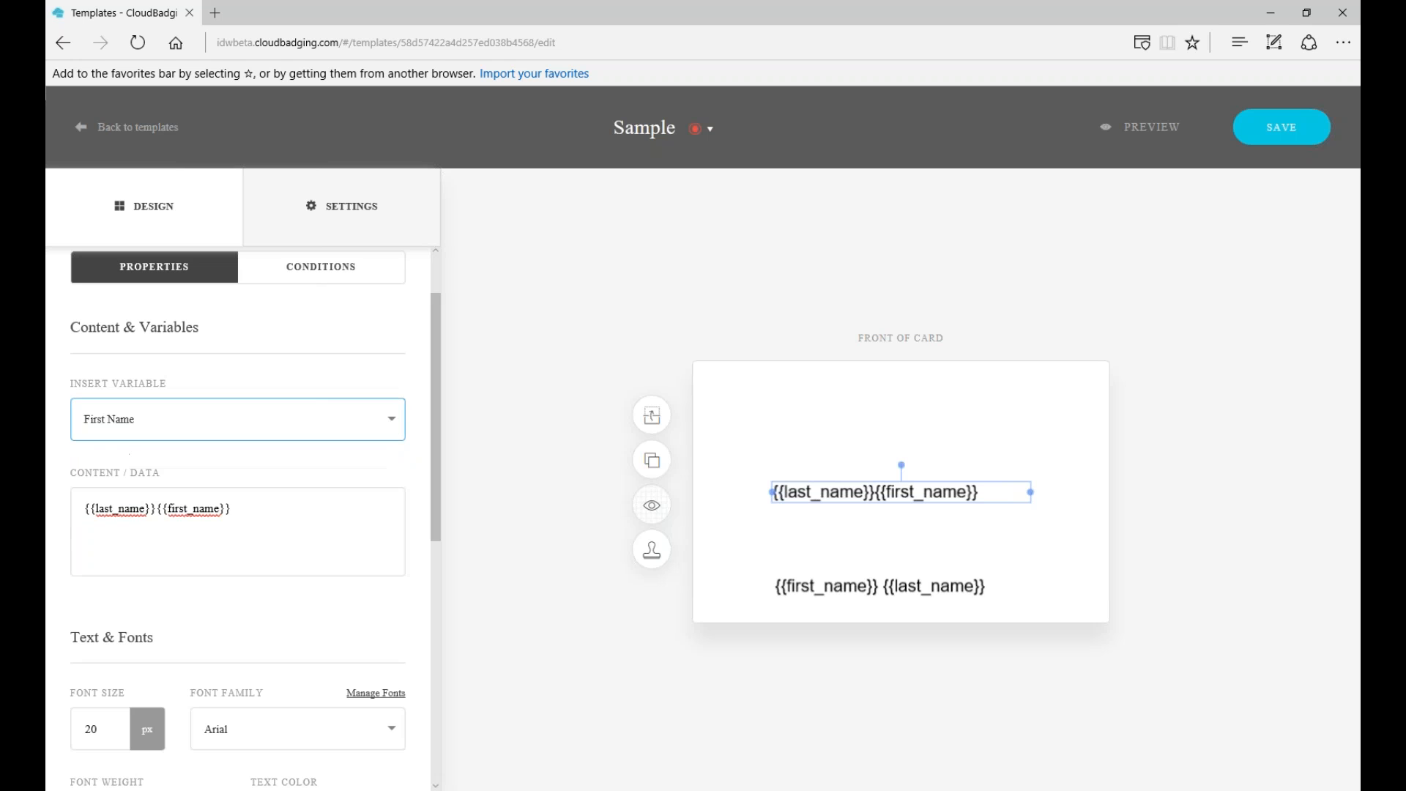
left_click(158, 511)
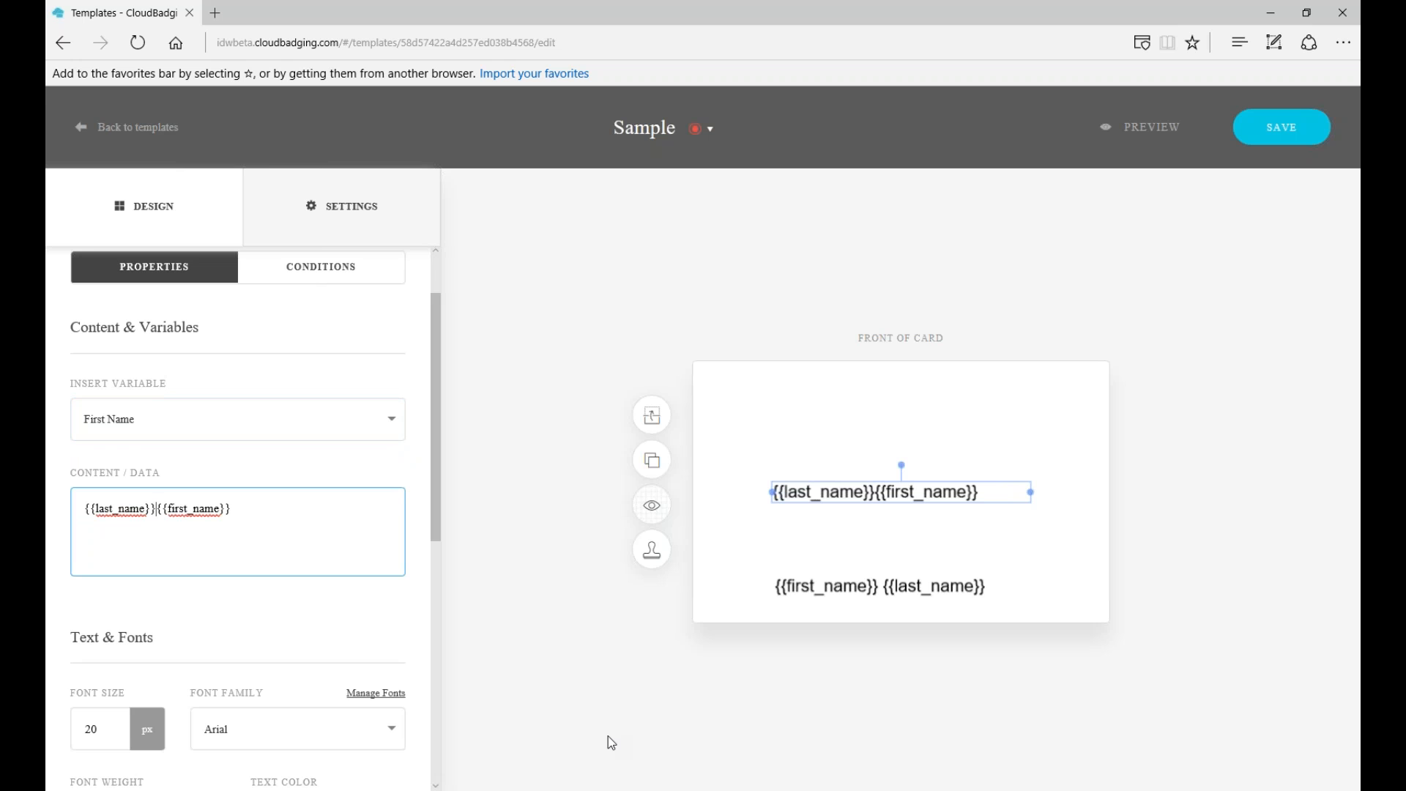
type(",")
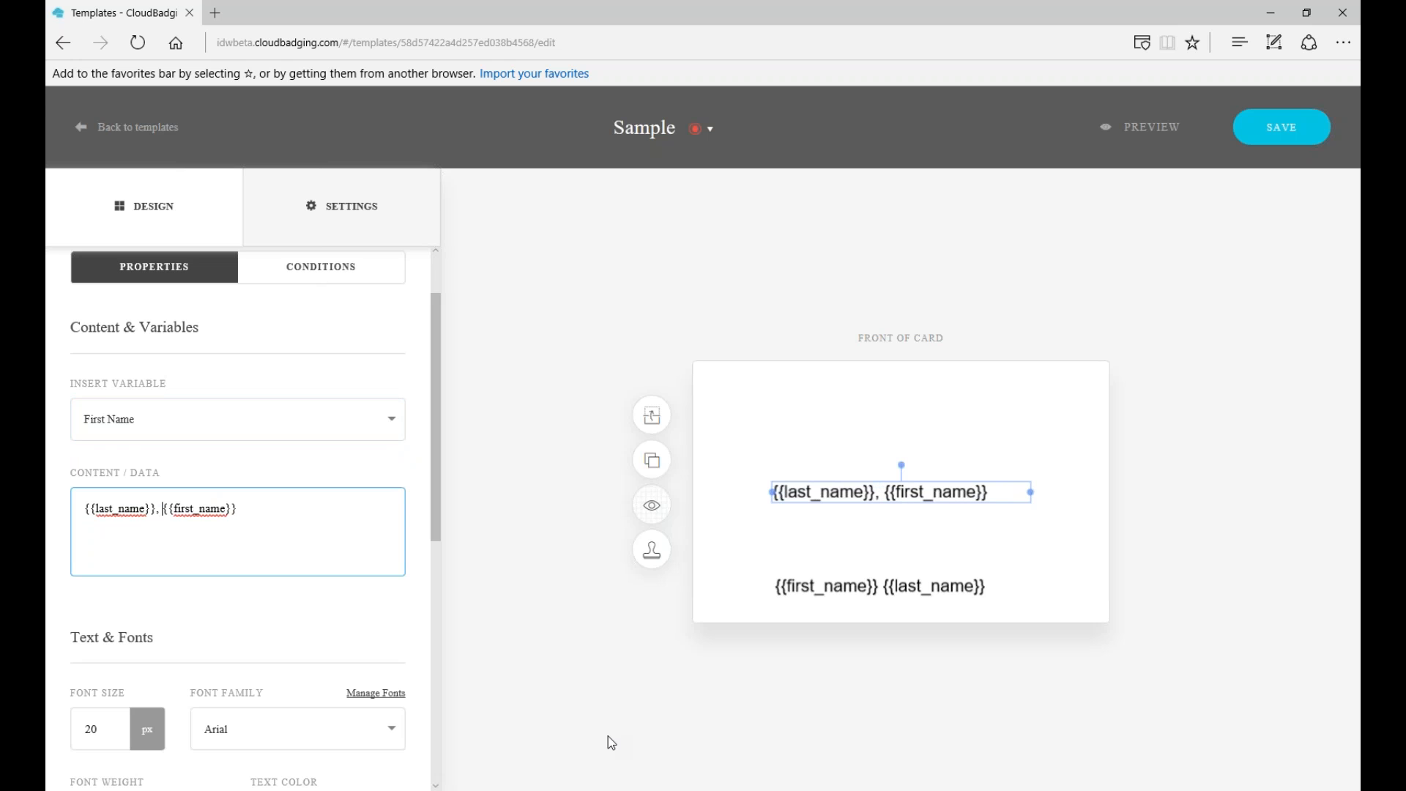
Prefix it with 'NAME:' and widen it into one line just above the name line.
left_click_drag(795, 490, 791, 547)
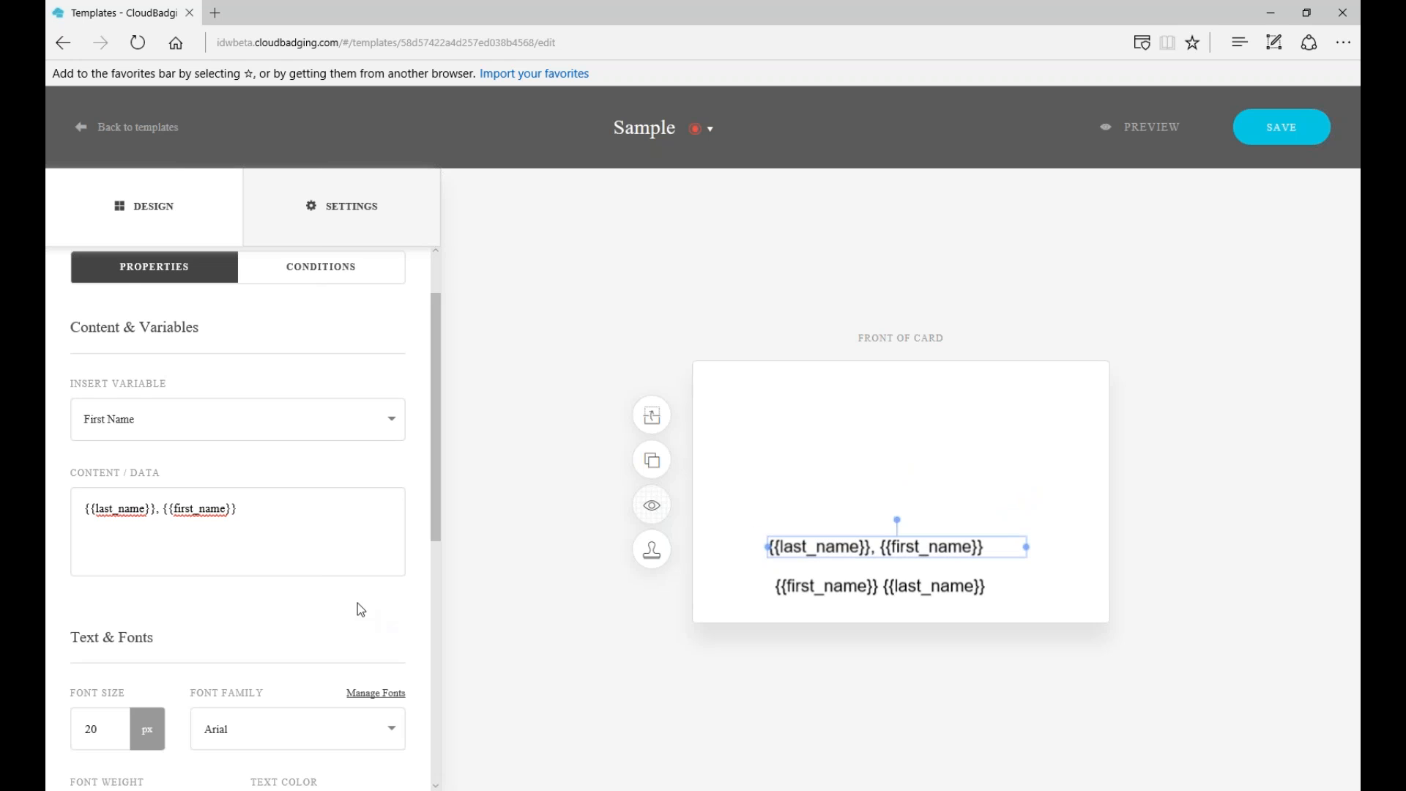
scroll(324, 634, "down", 2)
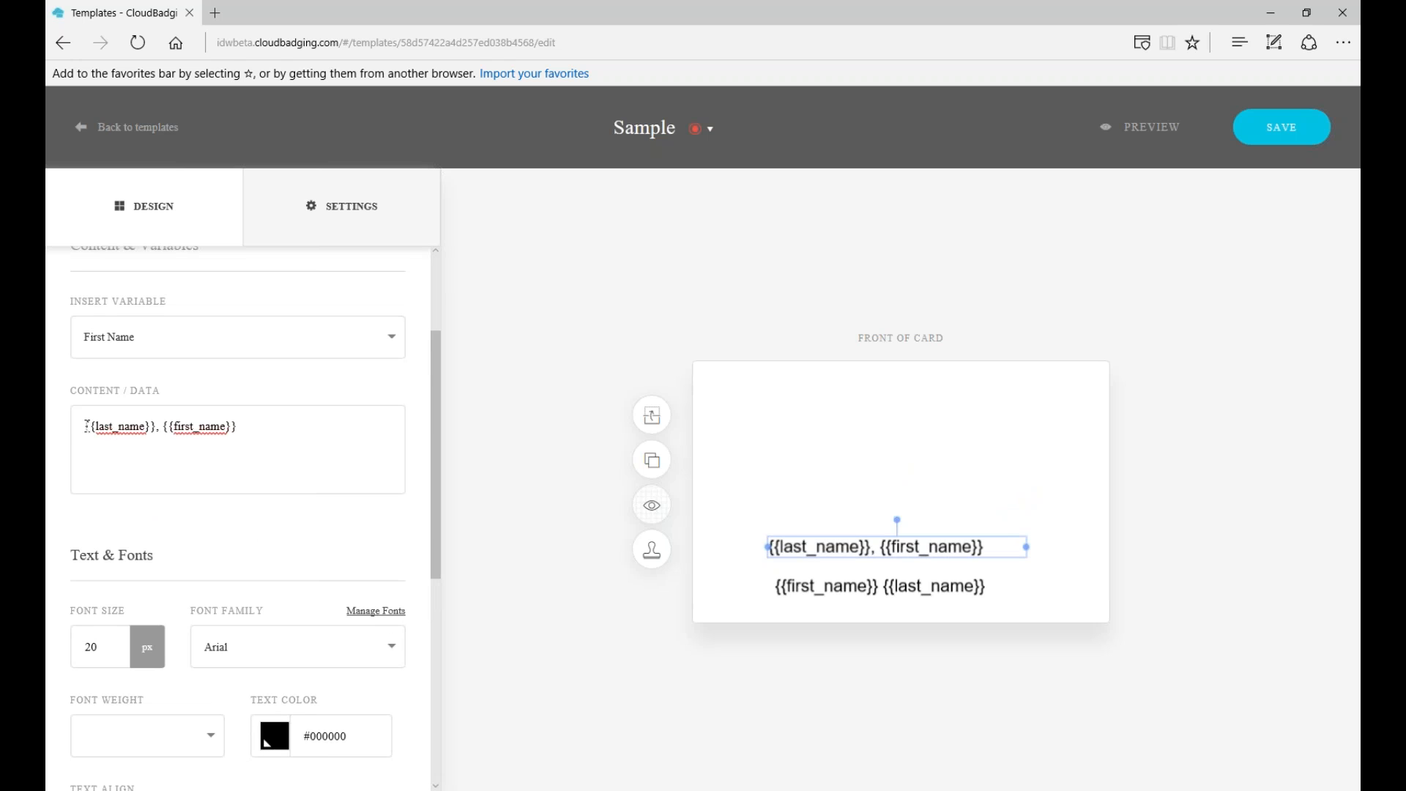
left_click(85, 427)
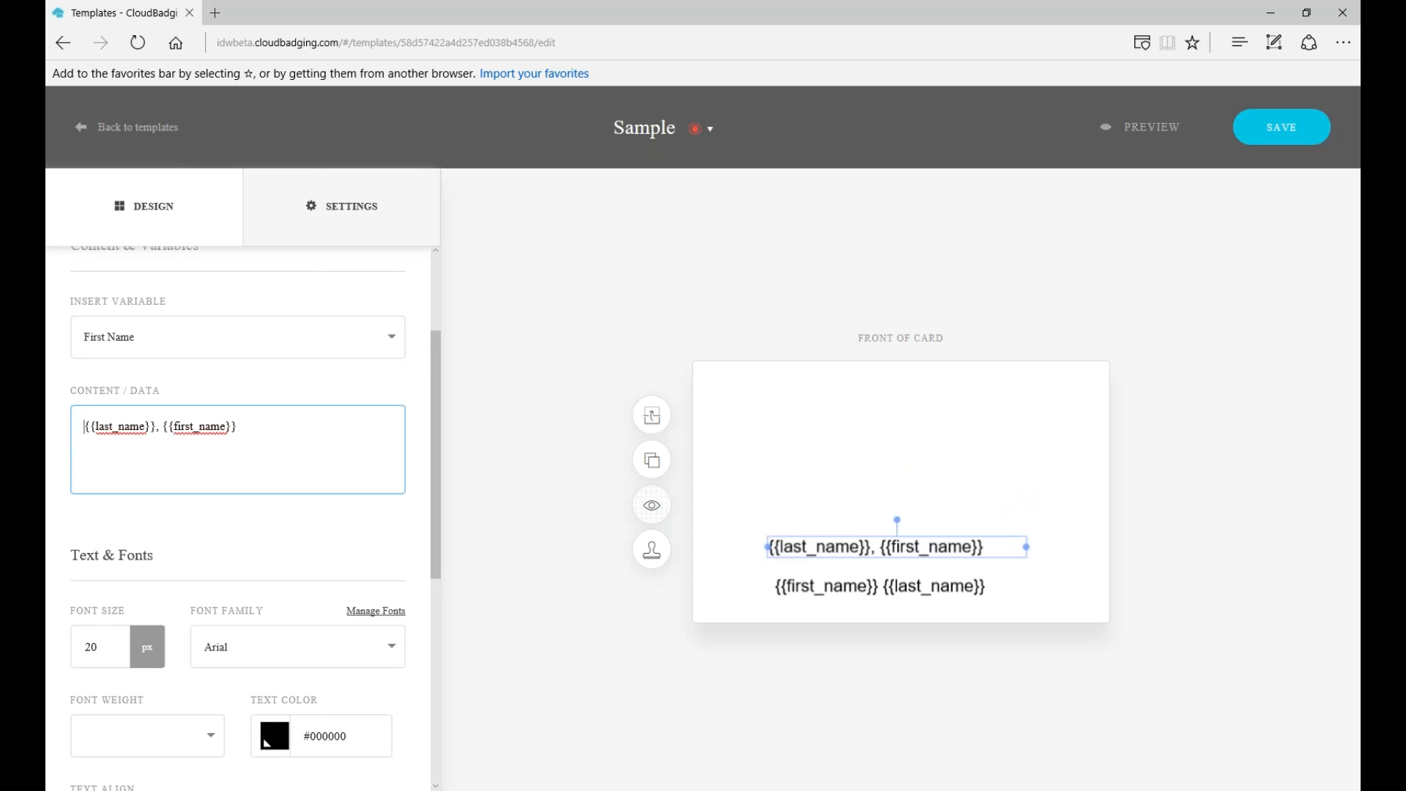
type("NAME:")
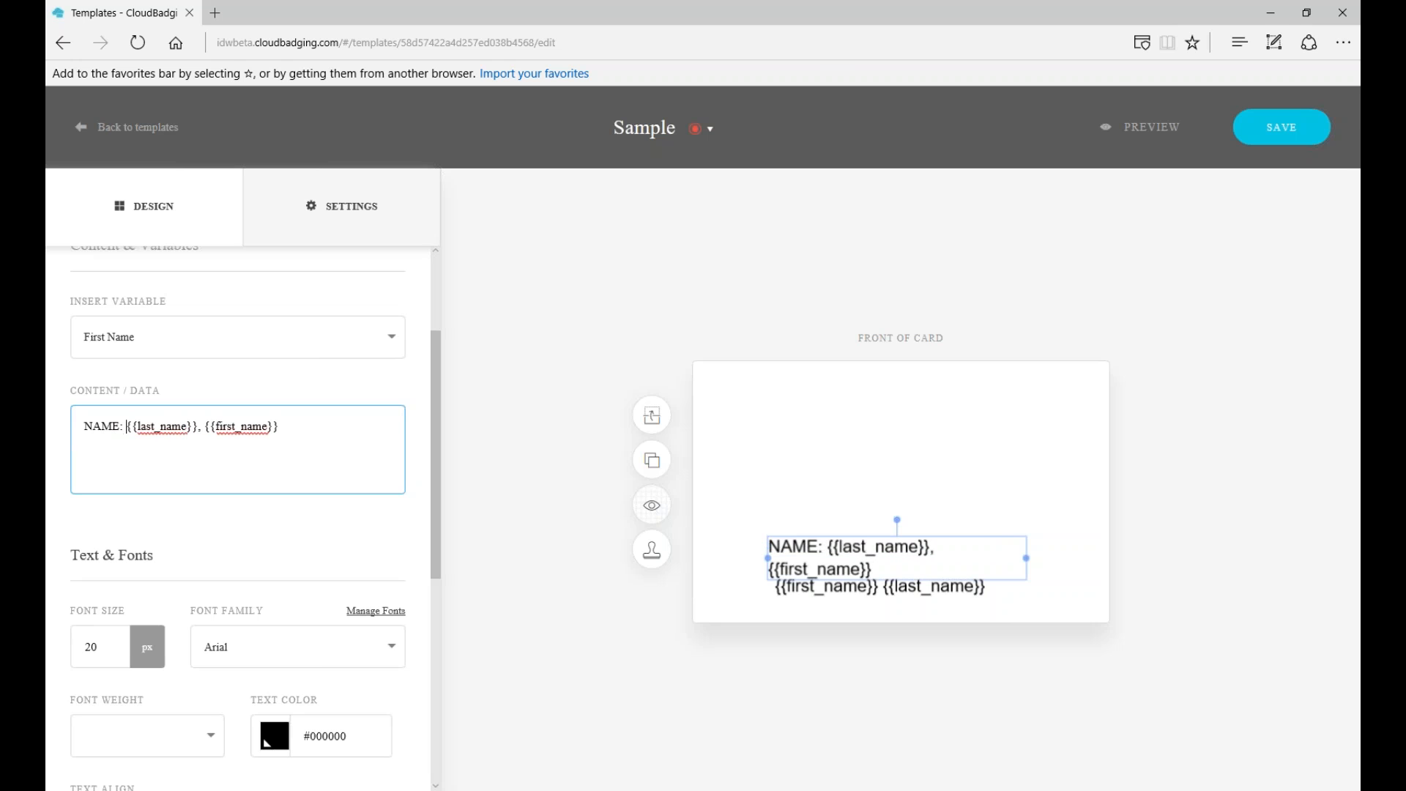
left_click_drag(859, 557, 810, 540)
left_click_drag(978, 540, 1057, 548)
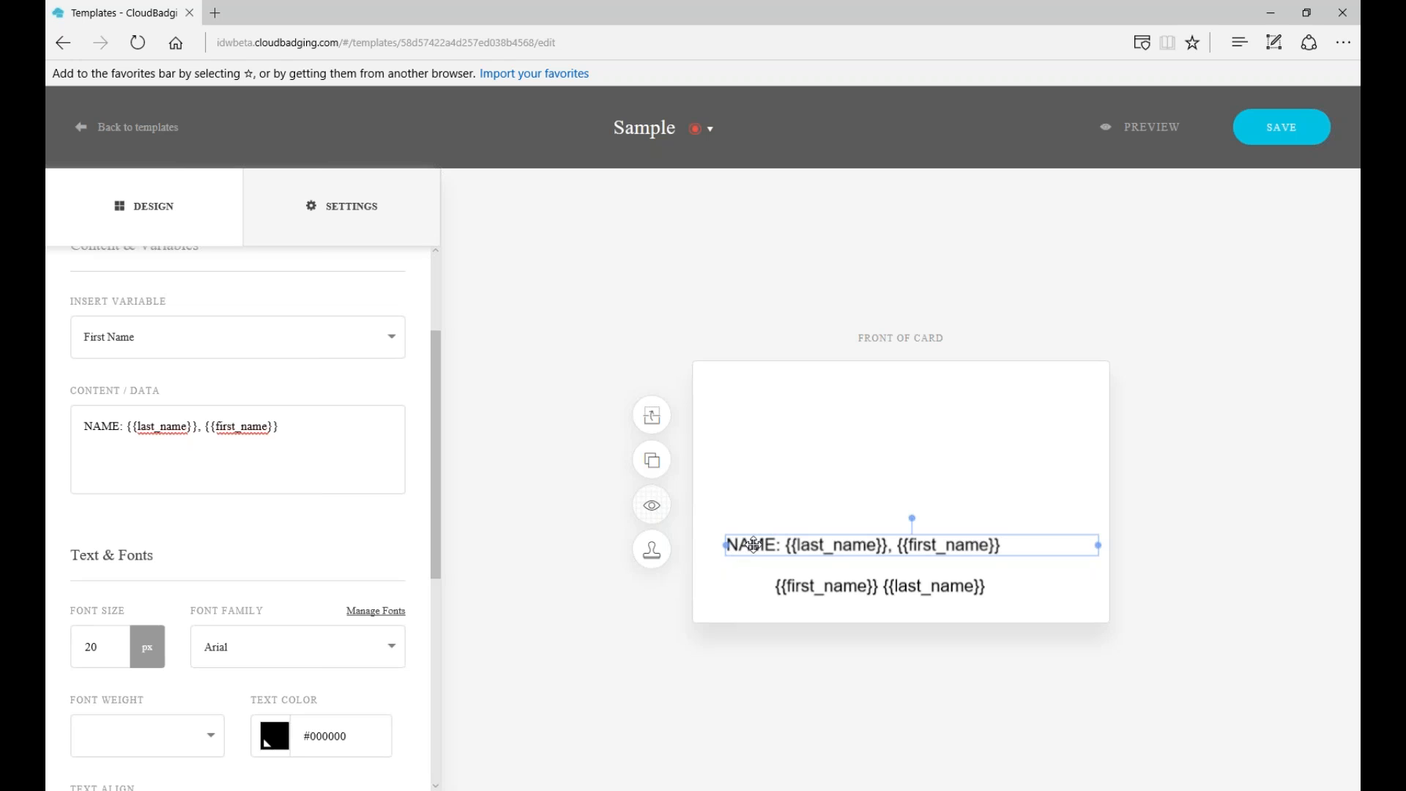
left_click_drag(754, 545, 752, 555)
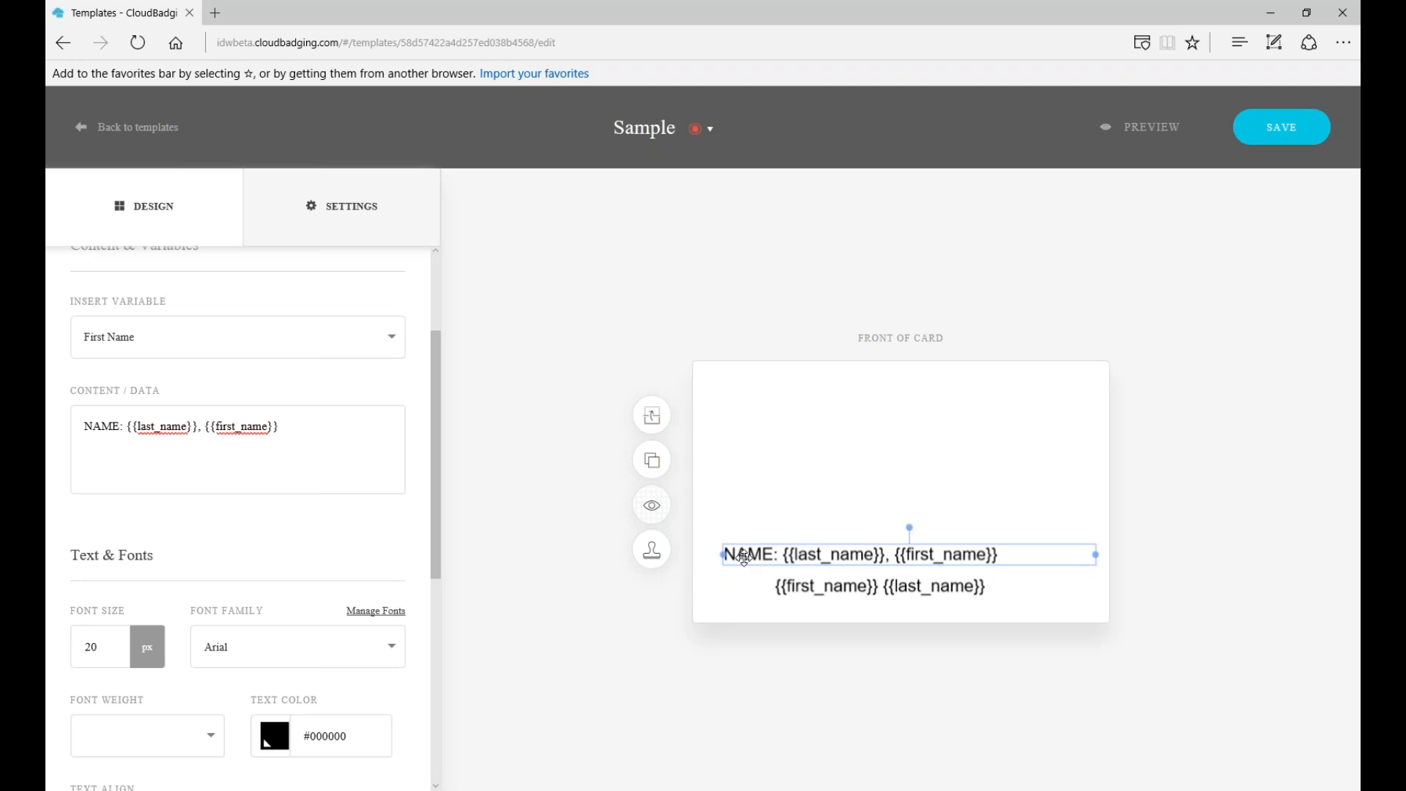
left_click(890, 481)
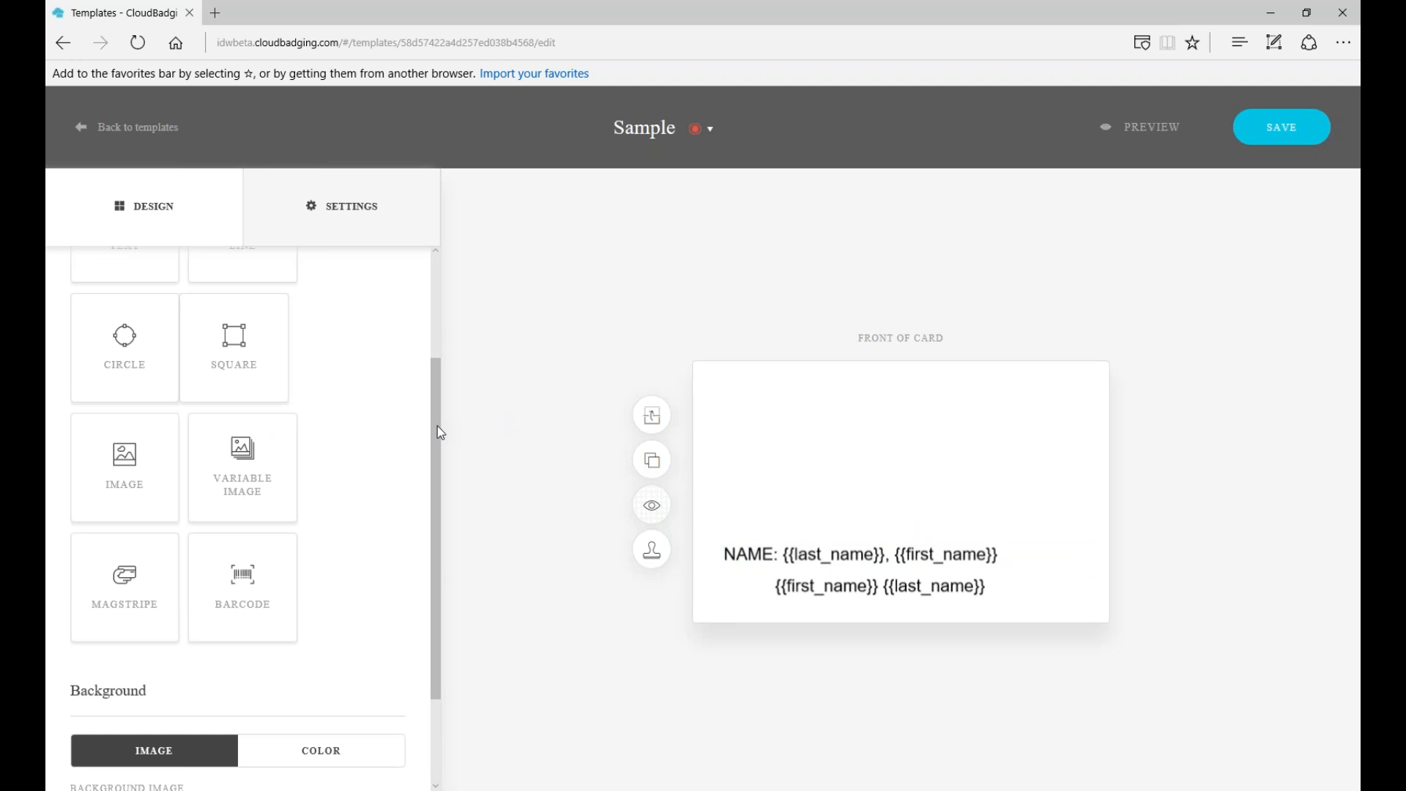
scroll(437, 401, "up", 1)
Add a {{first_name}} text element at the card's top-left corner and narrow its box.
scroll(438, 401, "up", 3)
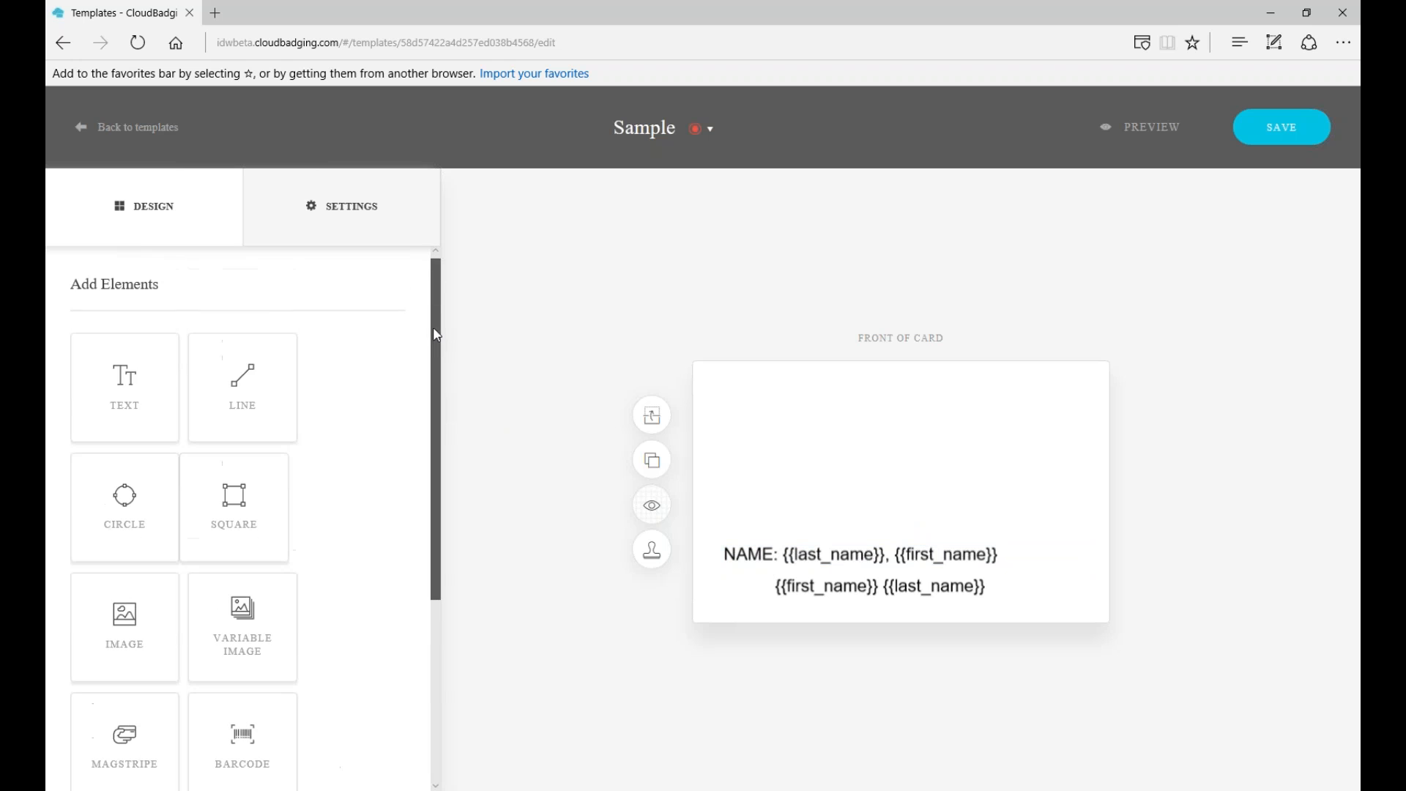
left_click(112, 376)
left_click(395, 508)
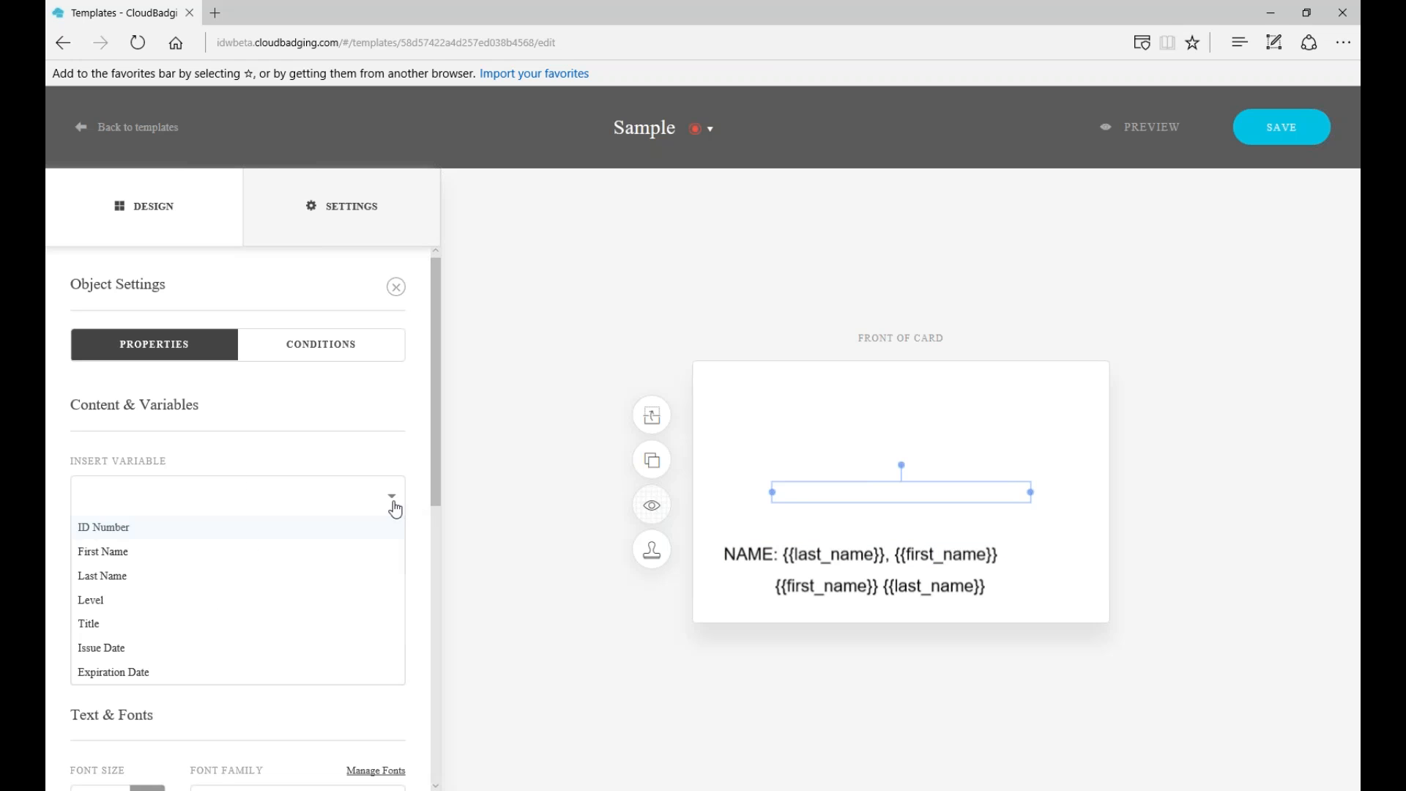
left_click(167, 551)
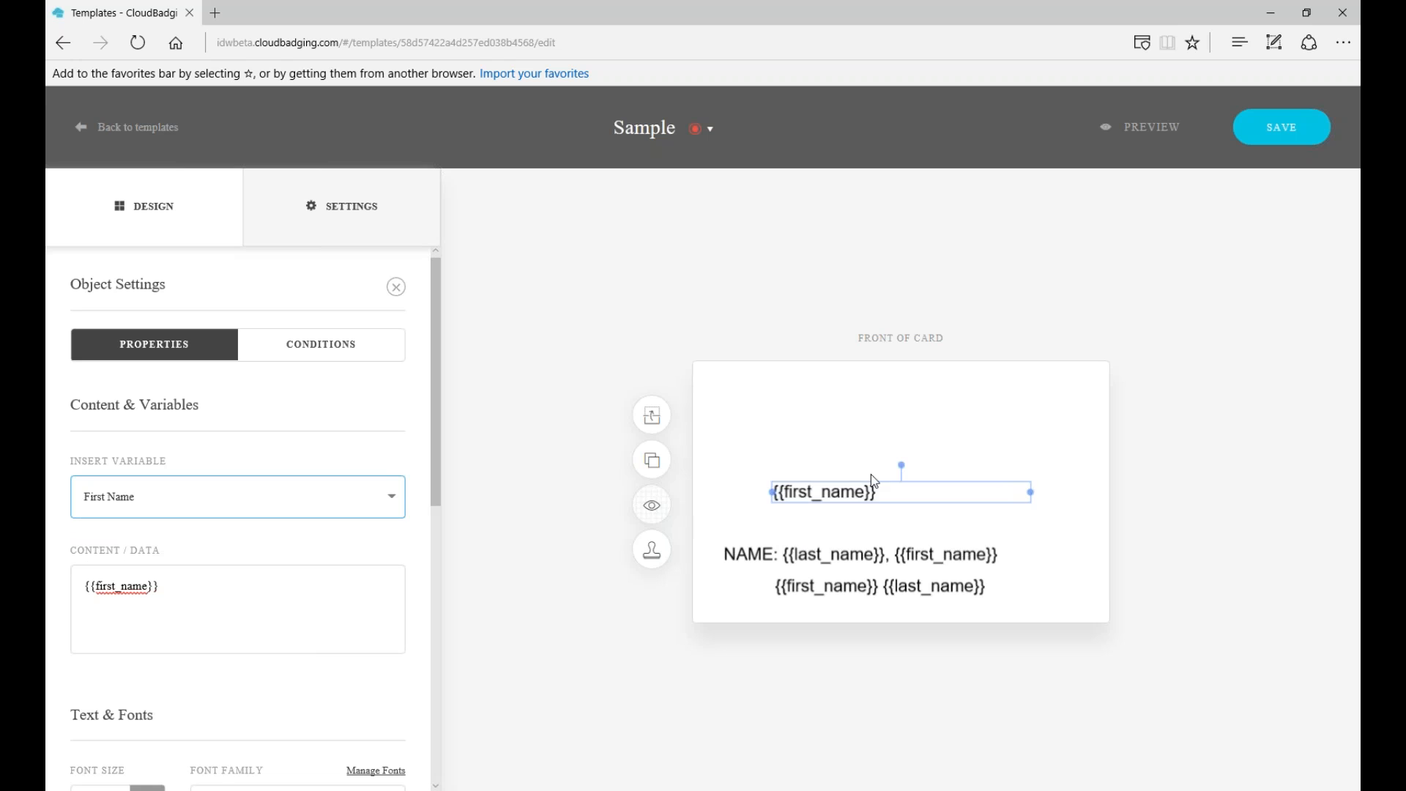
left_click_drag(842, 490, 777, 386)
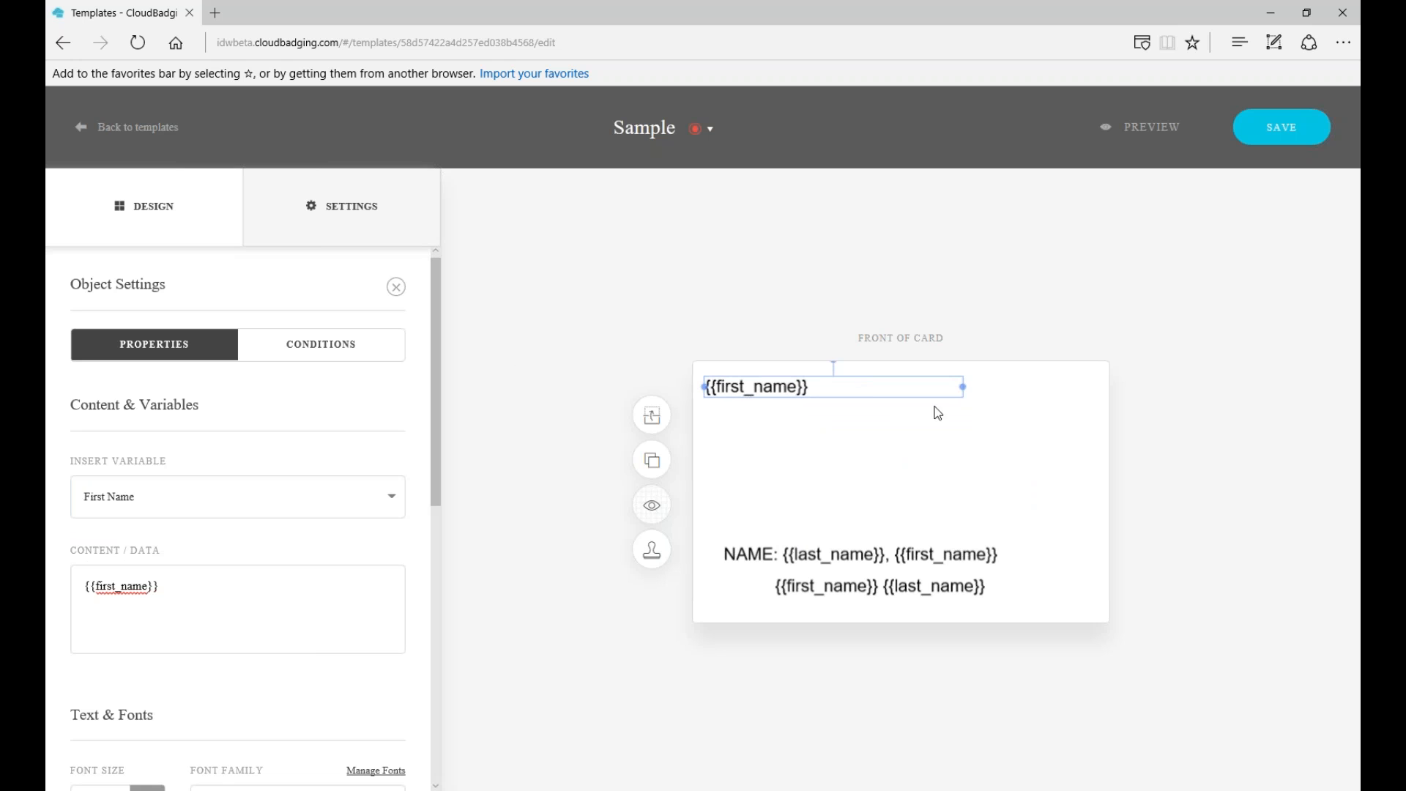
left_click_drag(960, 388, 870, 388)
left_click(581, 345)
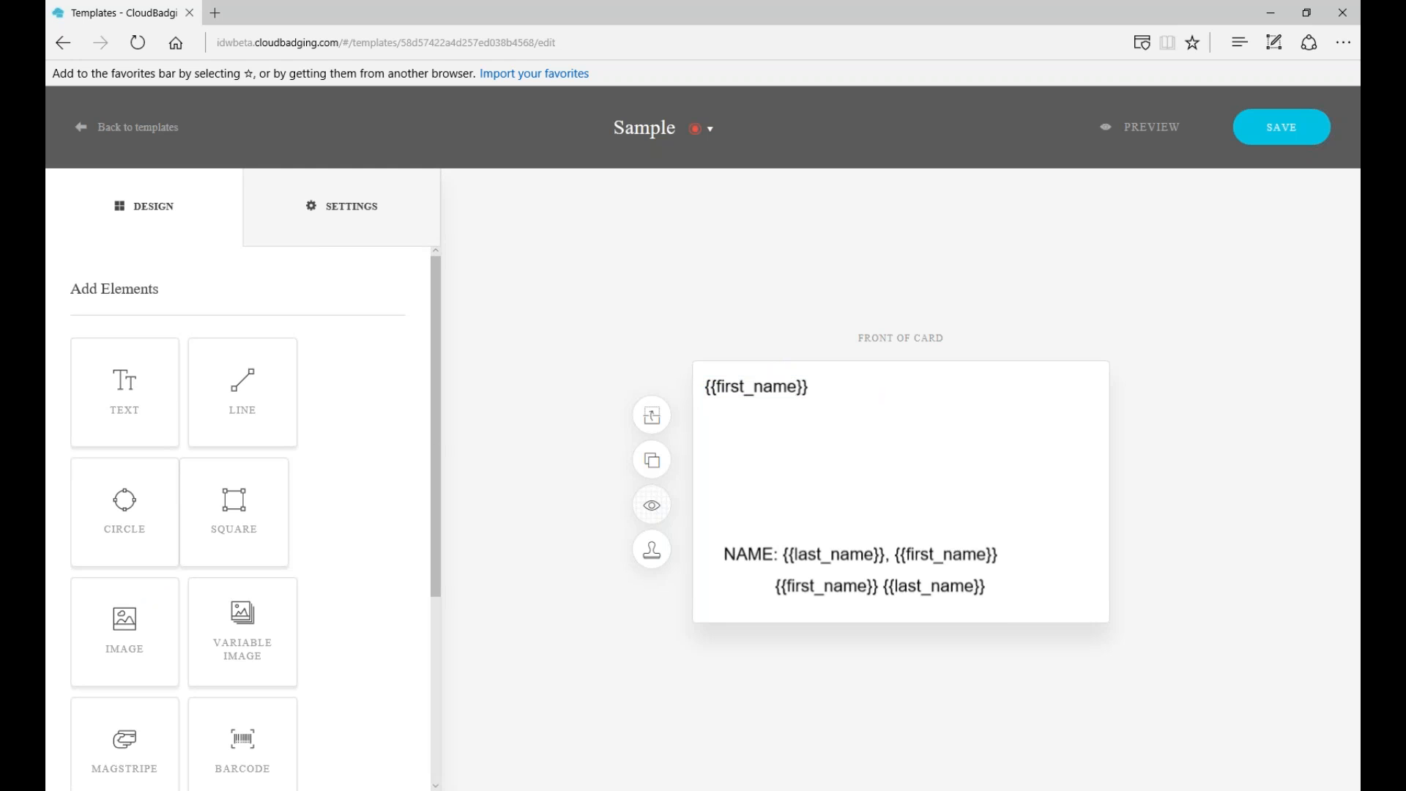
Add a {{last_name}} text element directly below {{first_name}}.
left_click(129, 411)
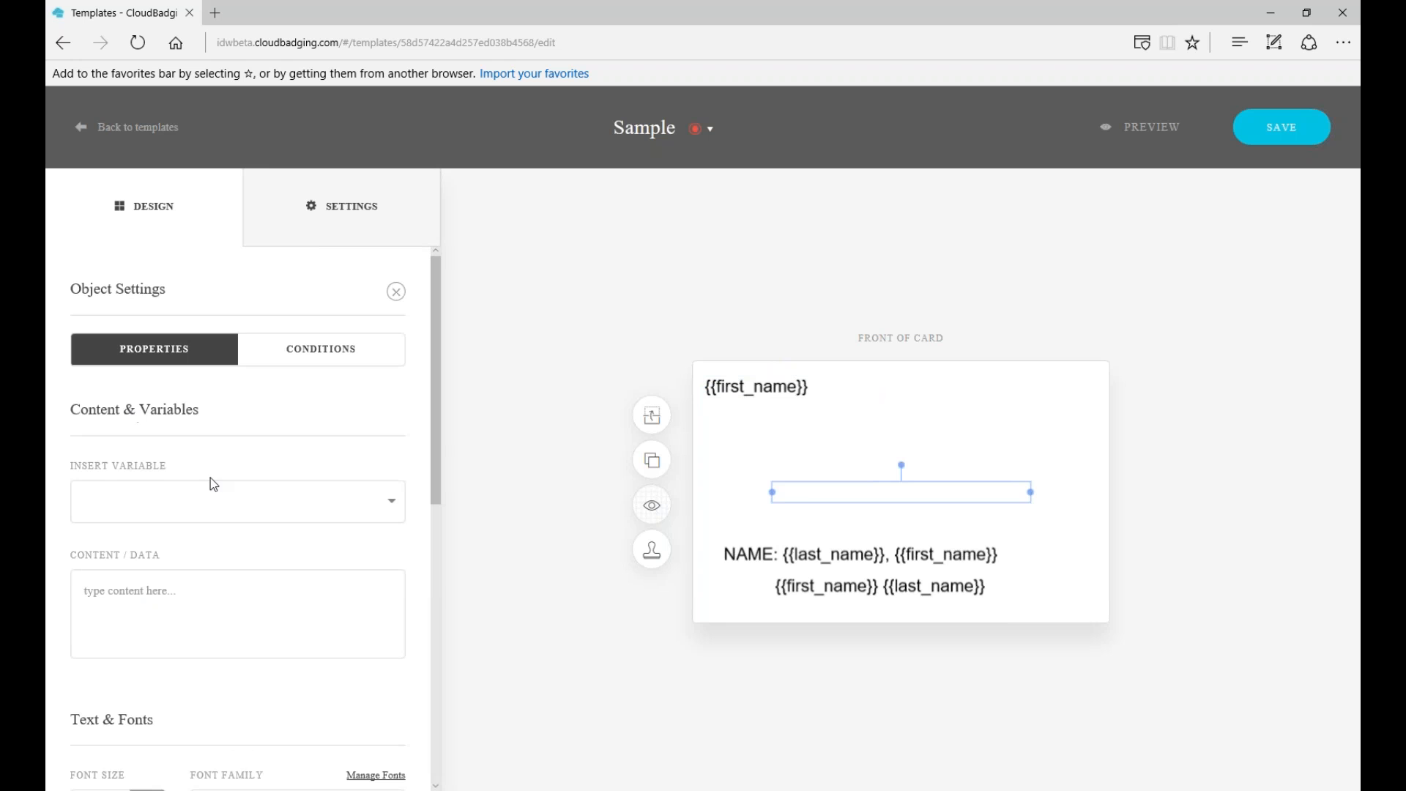
left_click(389, 502)
left_click(114, 581)
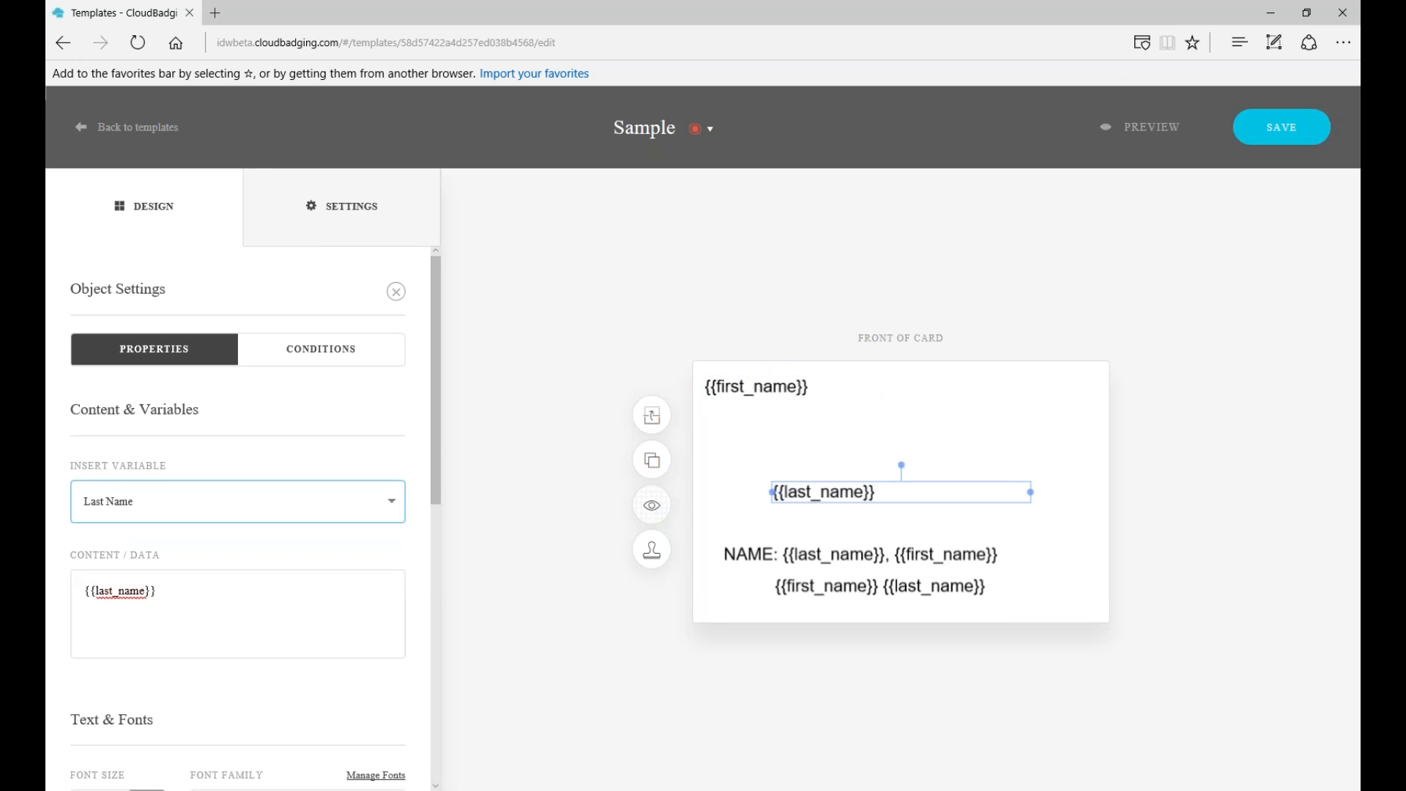
left_click_drag(916, 490, 850, 413)
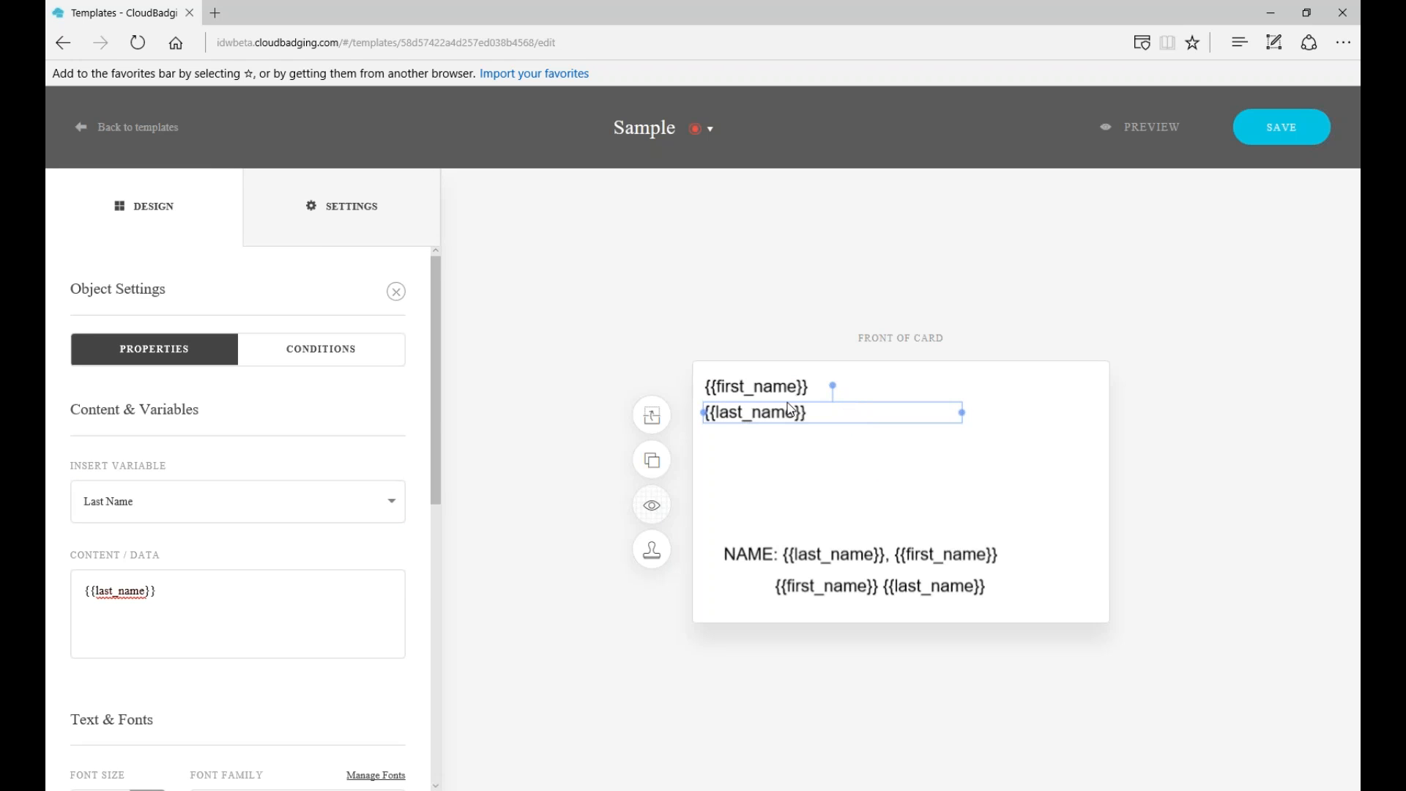
left_click_drag(778, 418, 779, 417)
left_click(608, 500)
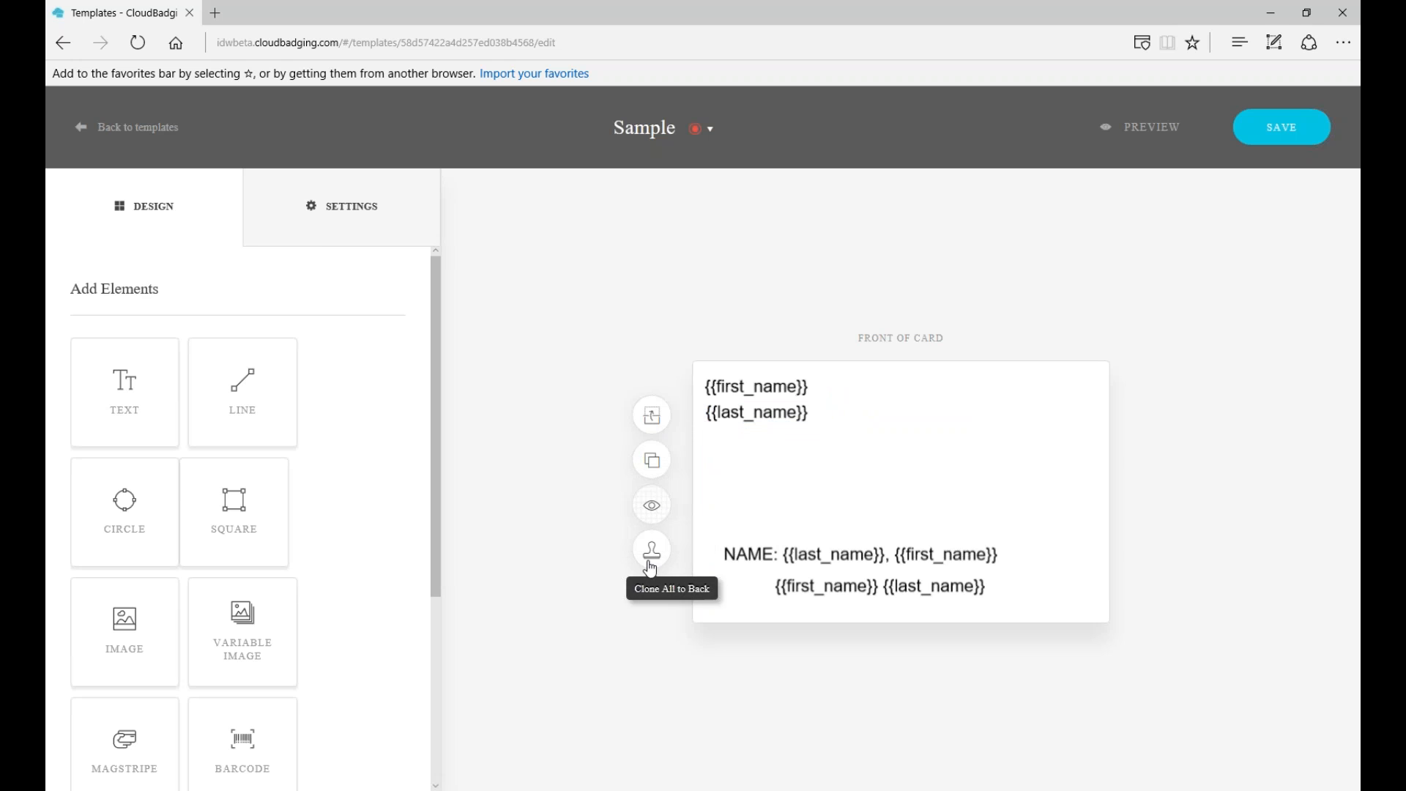
Left-align and resize both name fields against the grid, then hide the grid.
left_click(654, 513)
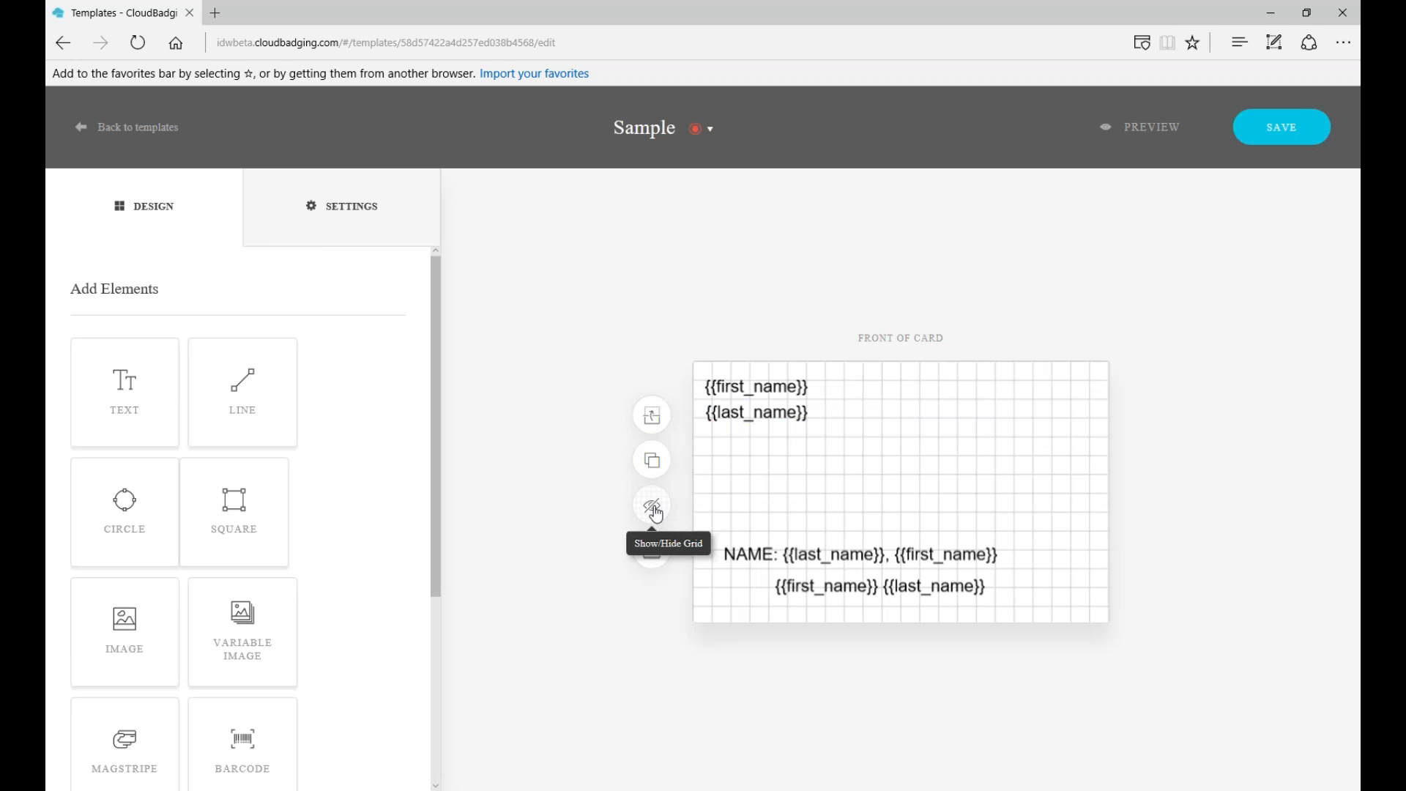
left_click(764, 393)
left_click_drag(764, 393, 729, 426)
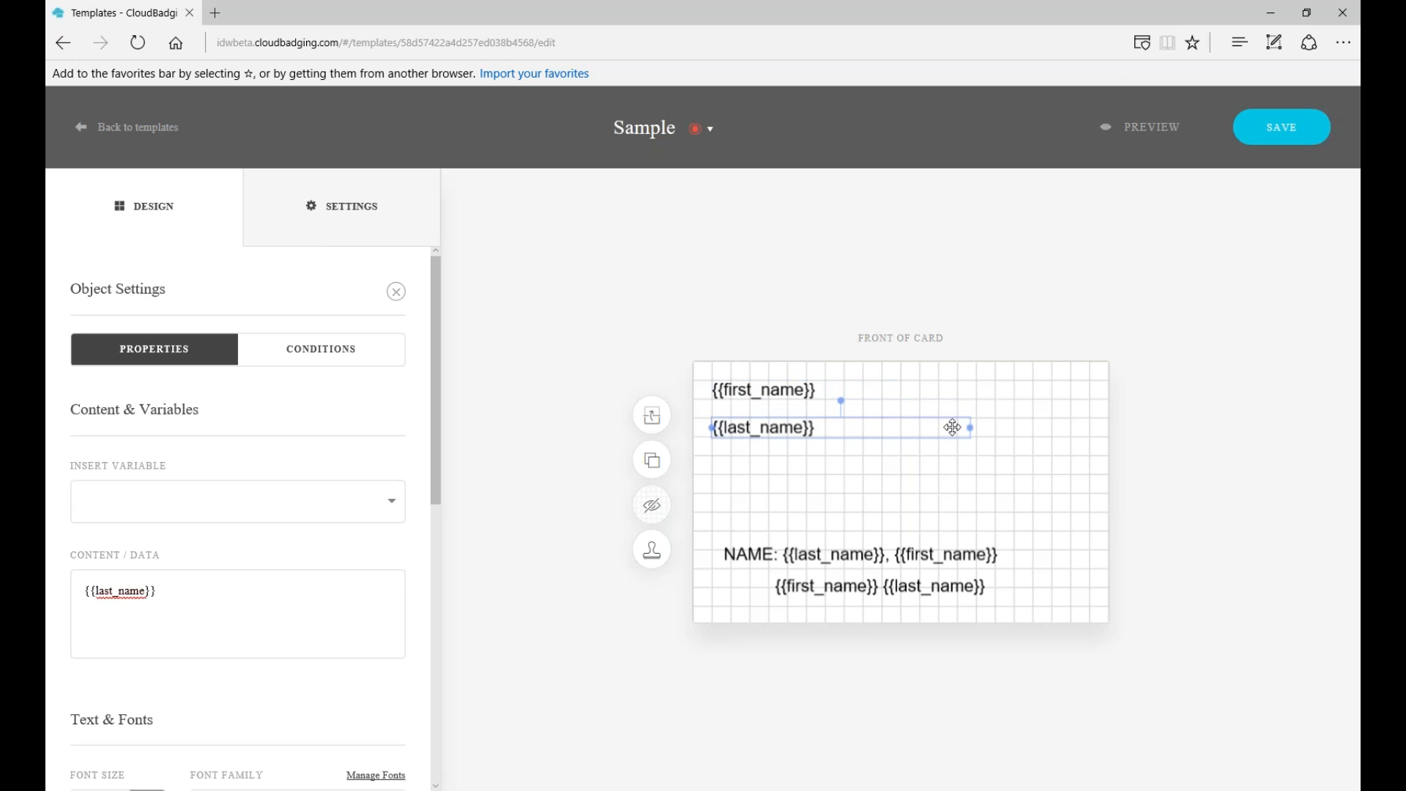
left_click_drag(971, 427, 876, 427)
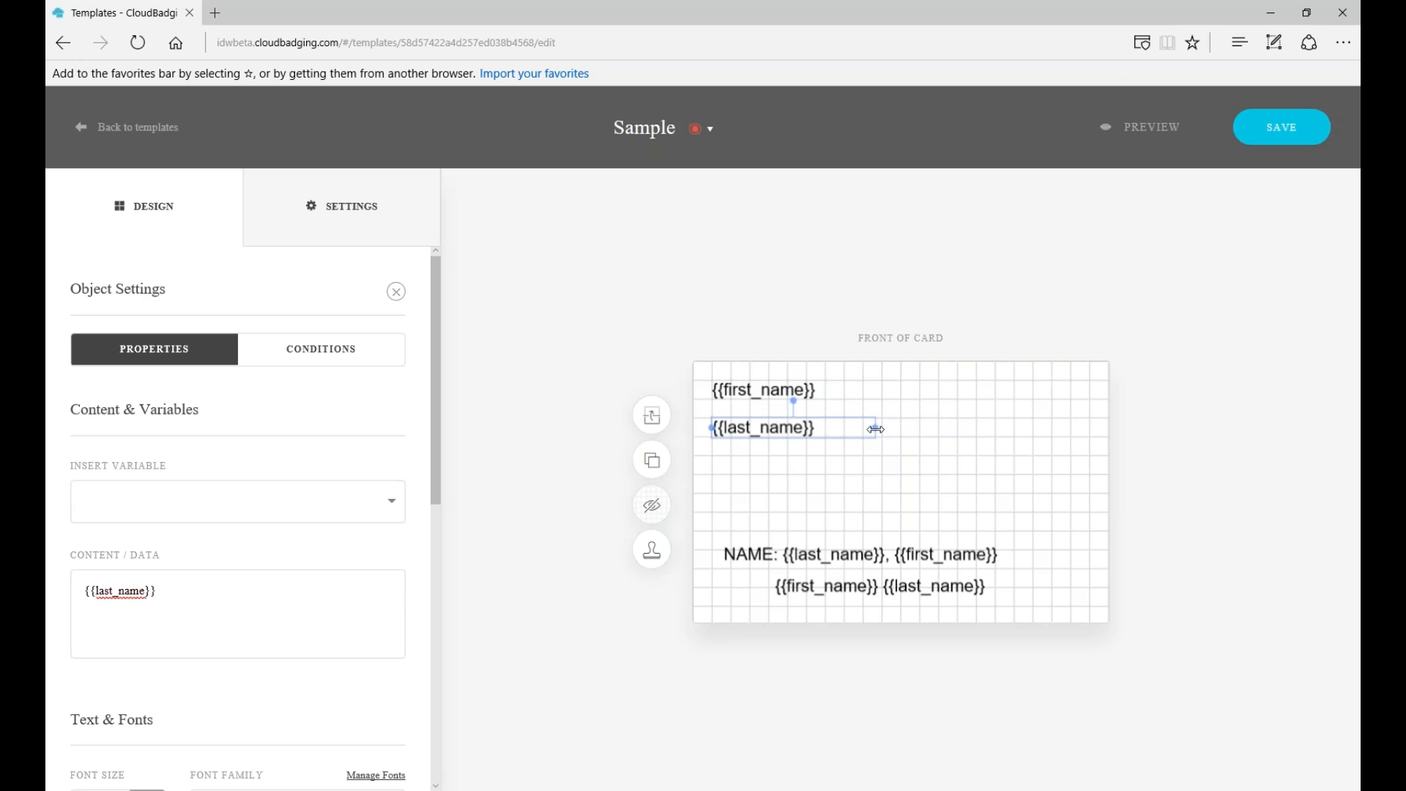
mouse_move(782, 429)
left_mouse_down()
mouse_move(782, 445)
mouse_move(782, 432)
left_mouse_up()
left_click(652, 513)
left_click(789, 483)
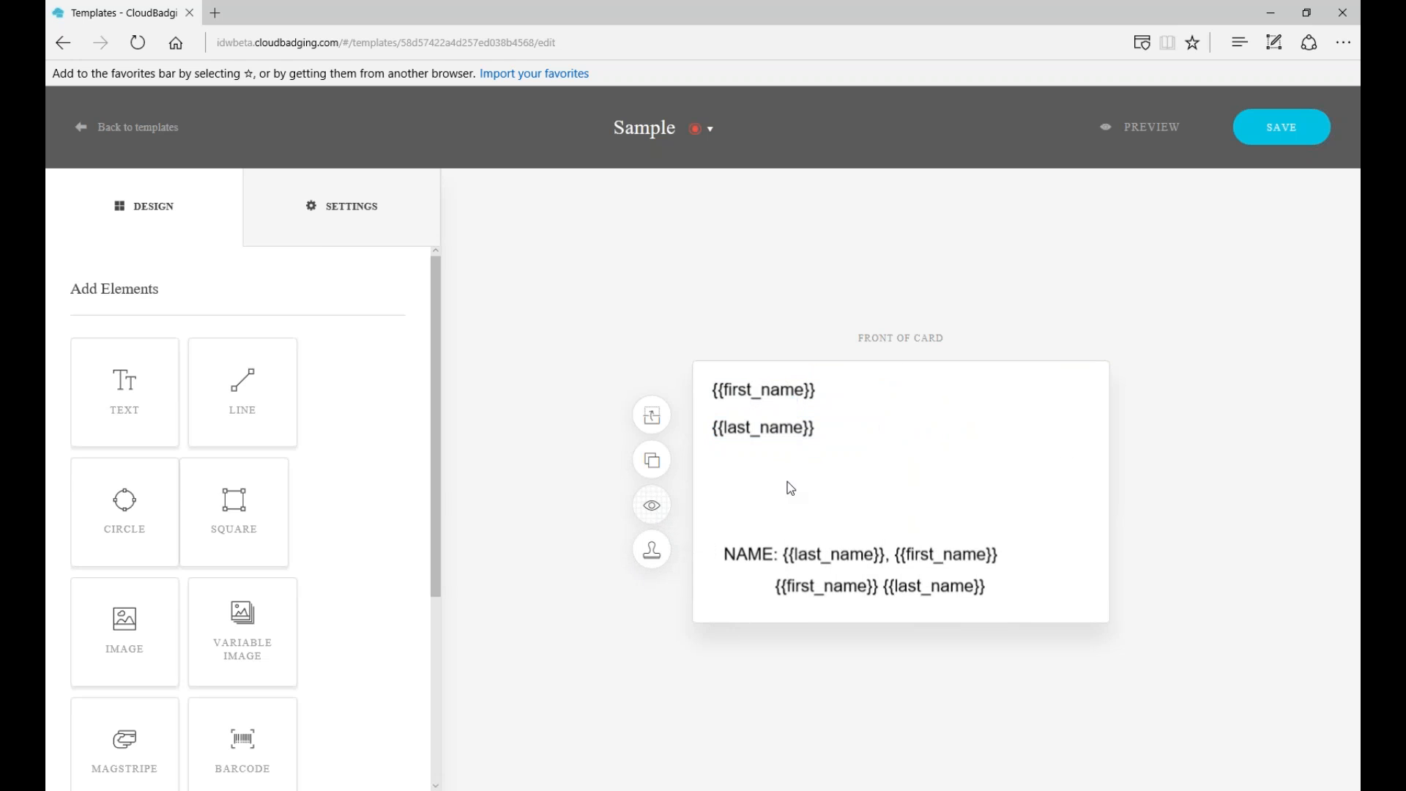
left_click(812, 555)
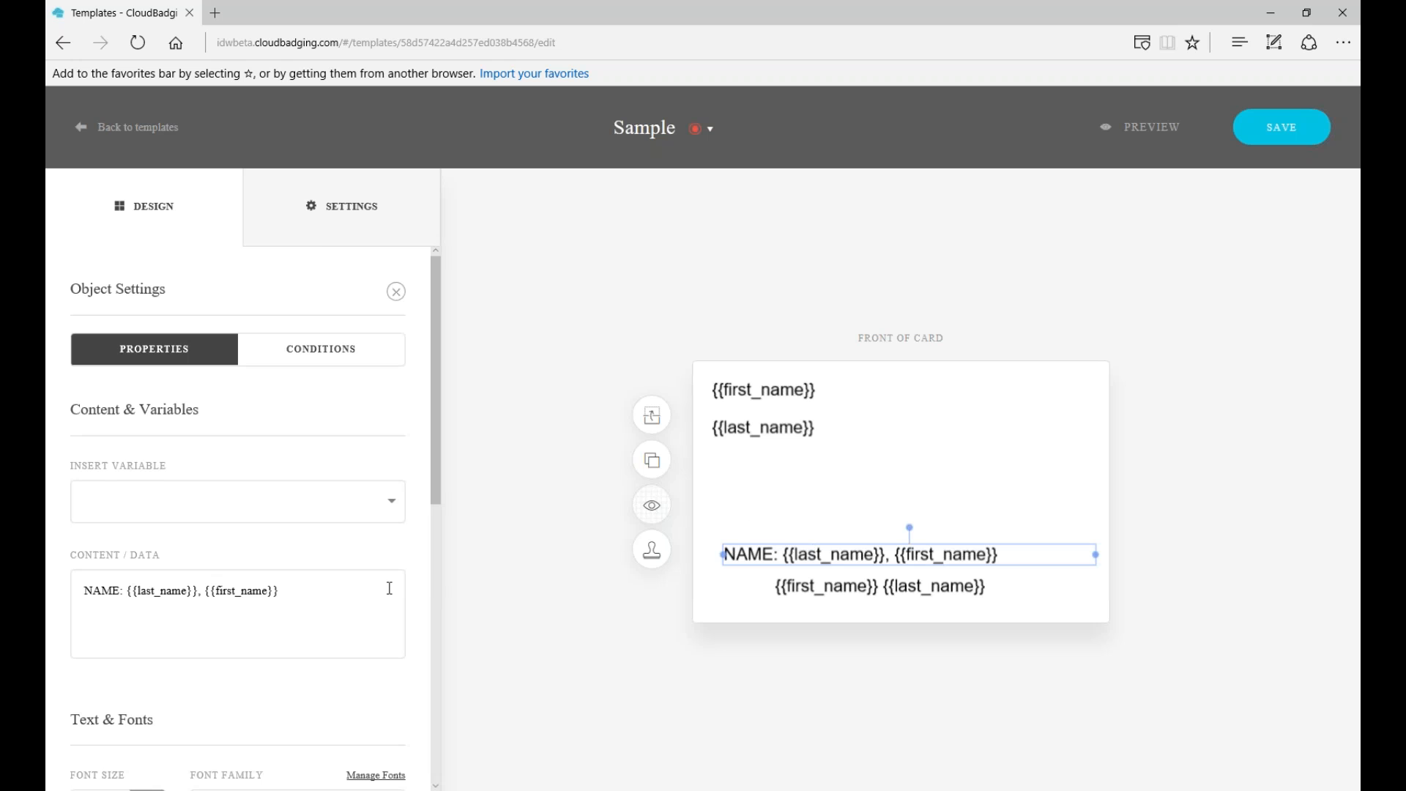
Position the NAME line at X 20 px, Y 210 px.
left_click_drag(440, 377, 419, 716)
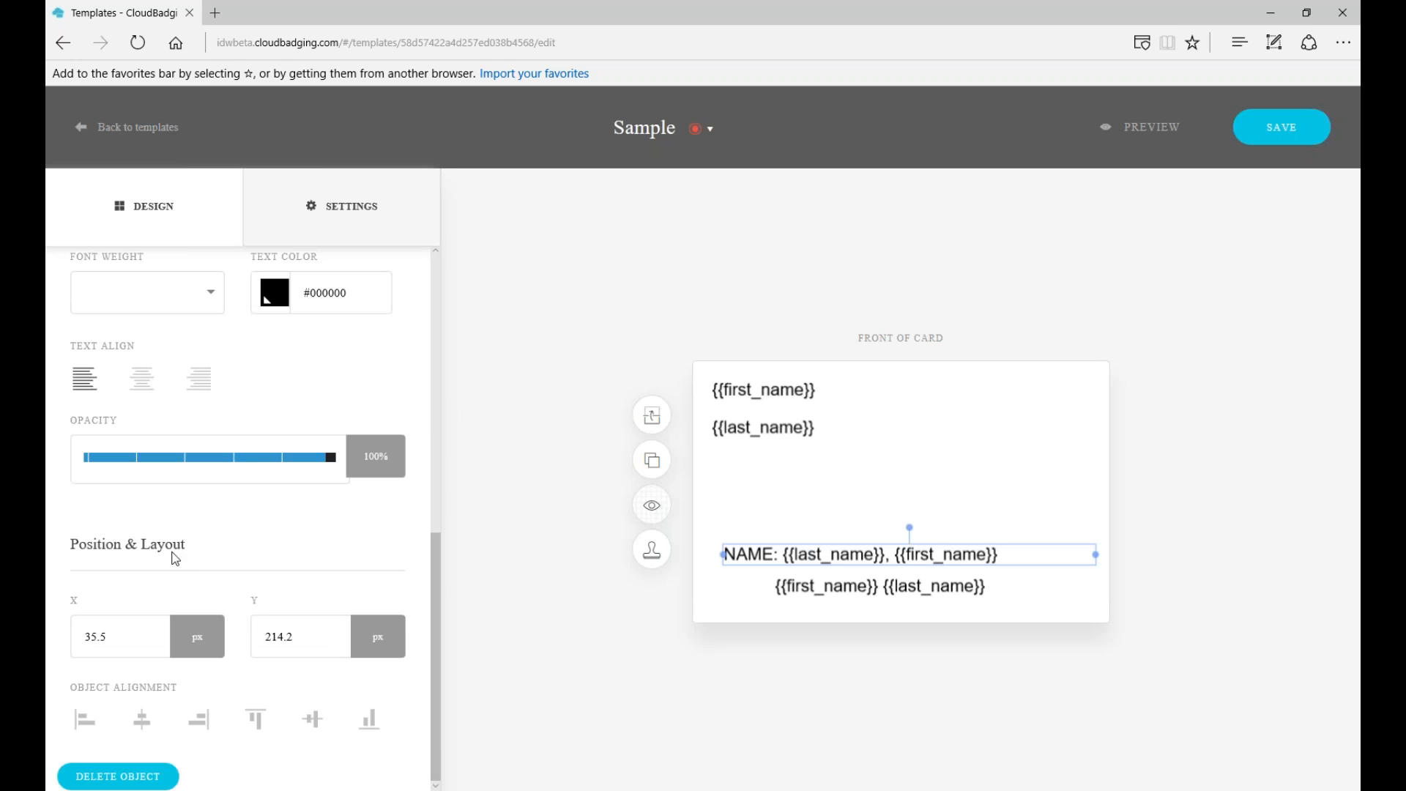
double_click(112, 636)
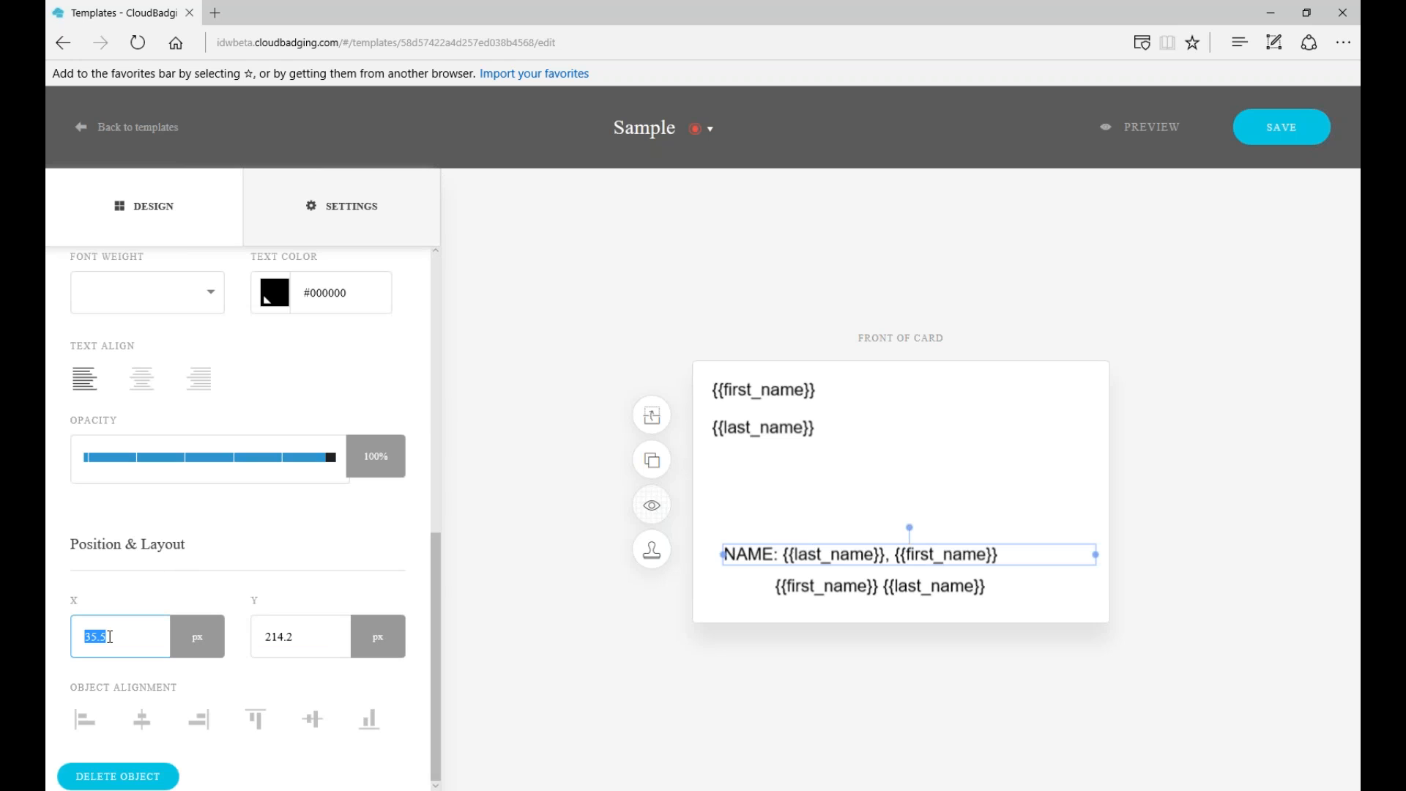
type("20")
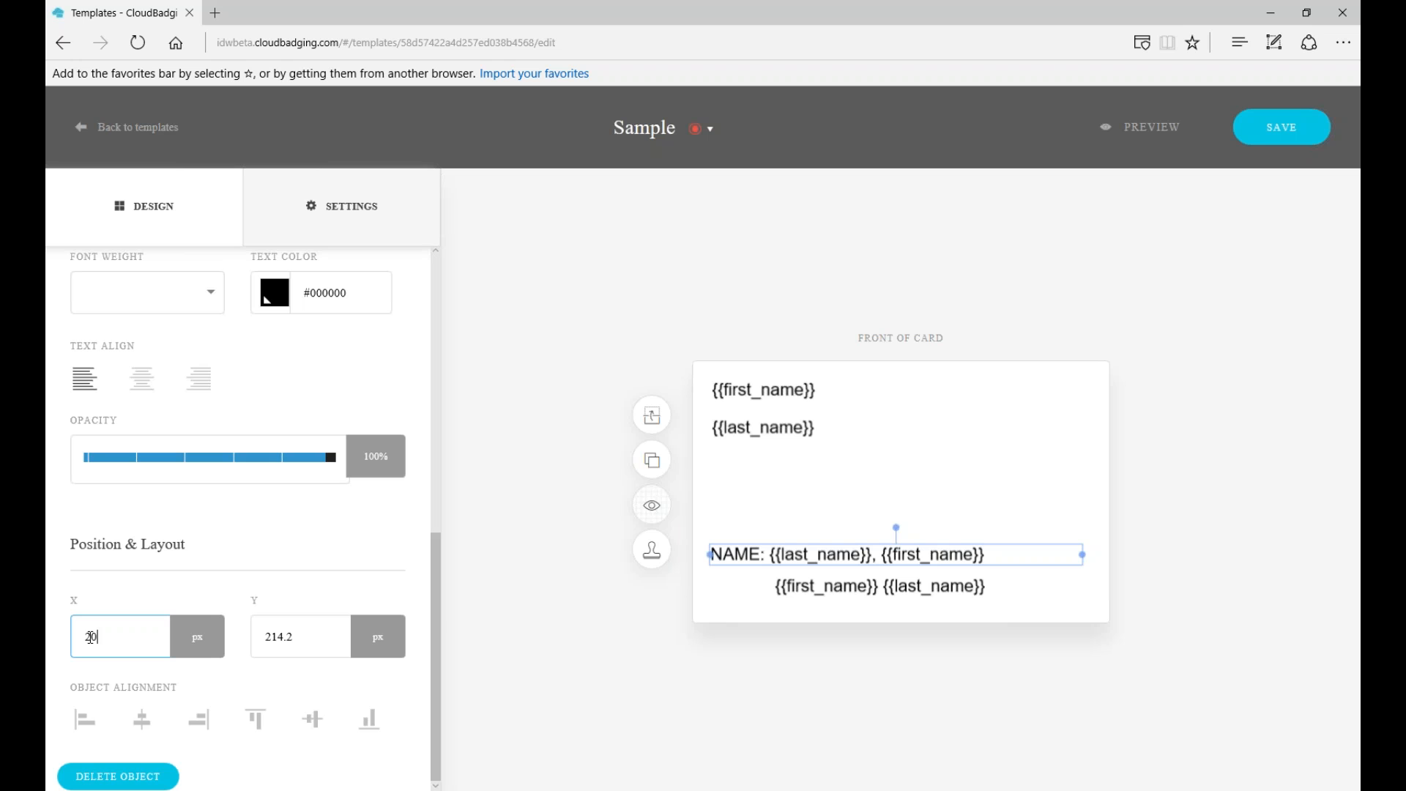
double_click(270, 638)
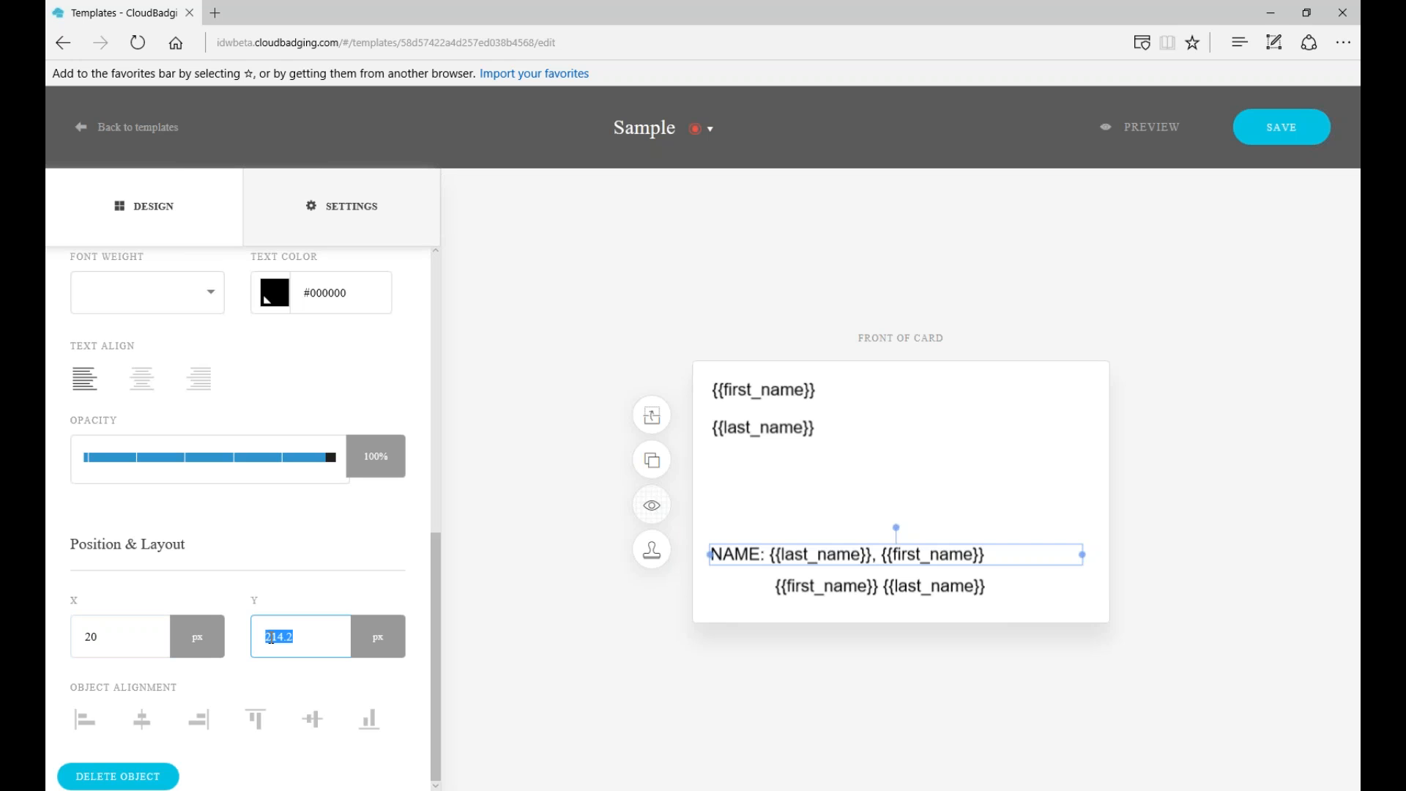
type("210")
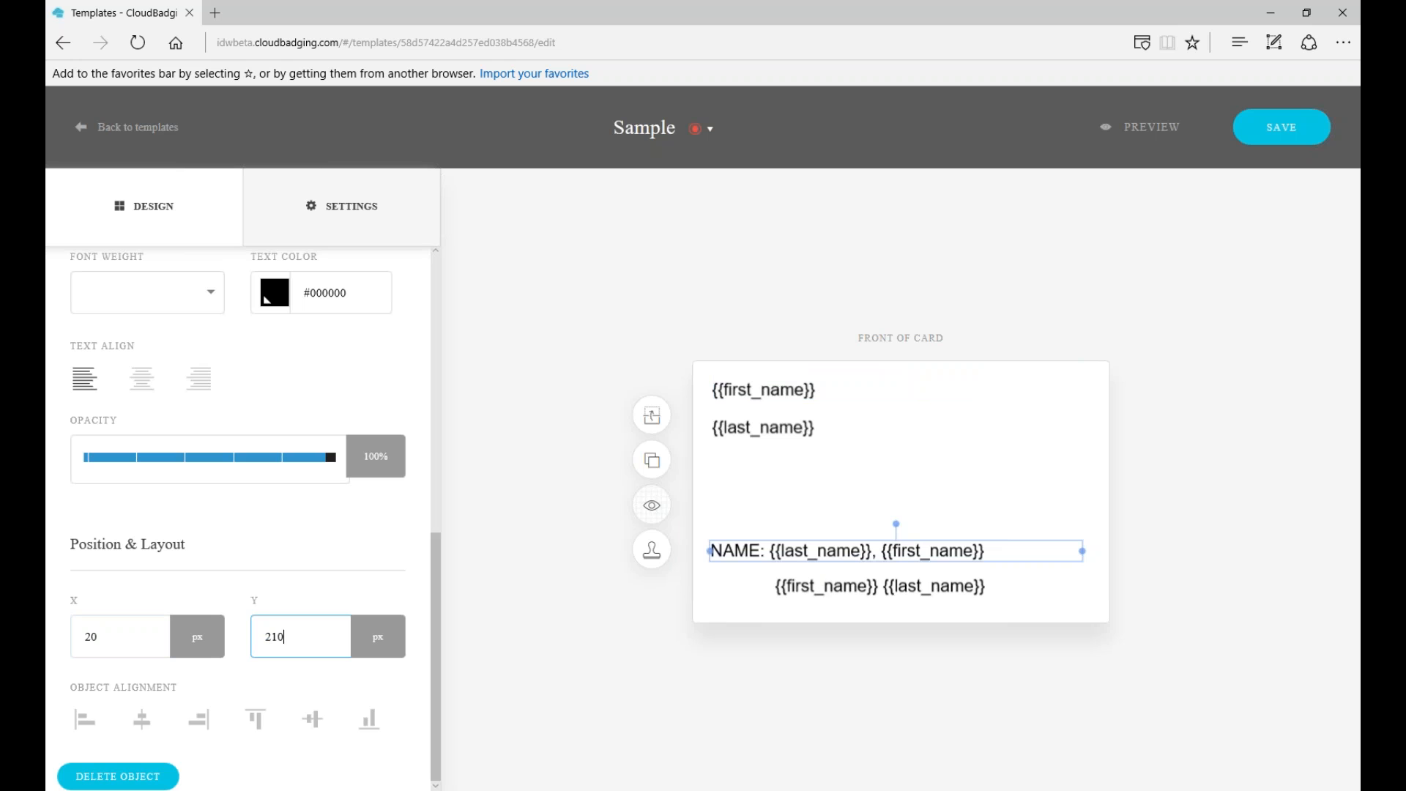
Position the {{first_name}} {{last_name}} line at X 20 px, Y 252 px.
left_click(830, 585)
double_click(103, 636)
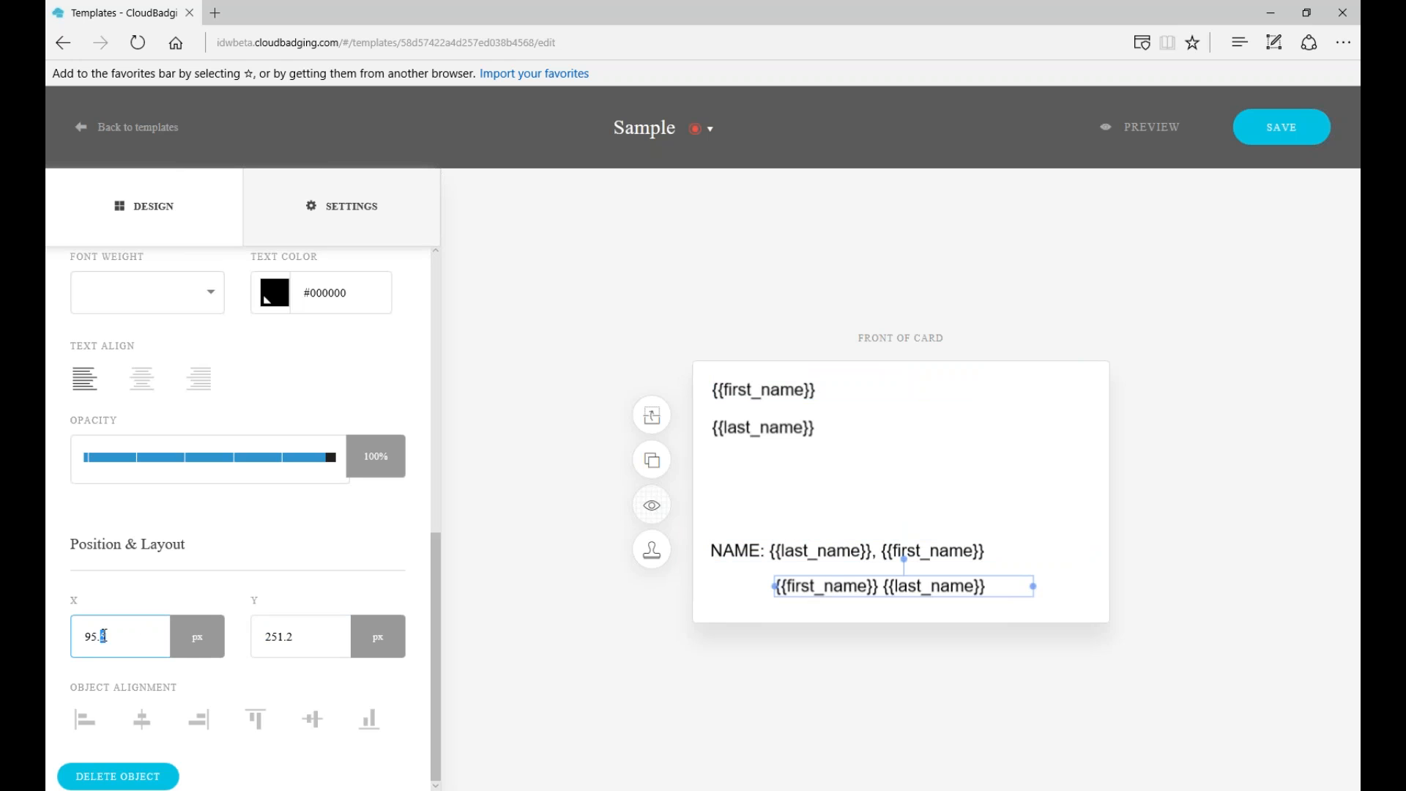
key("ctrl+a")
type("95.50")
key("BackSpace")
key("BackSpace")
key("BackSpace")
key("BackSpace")
key("BackSpace")
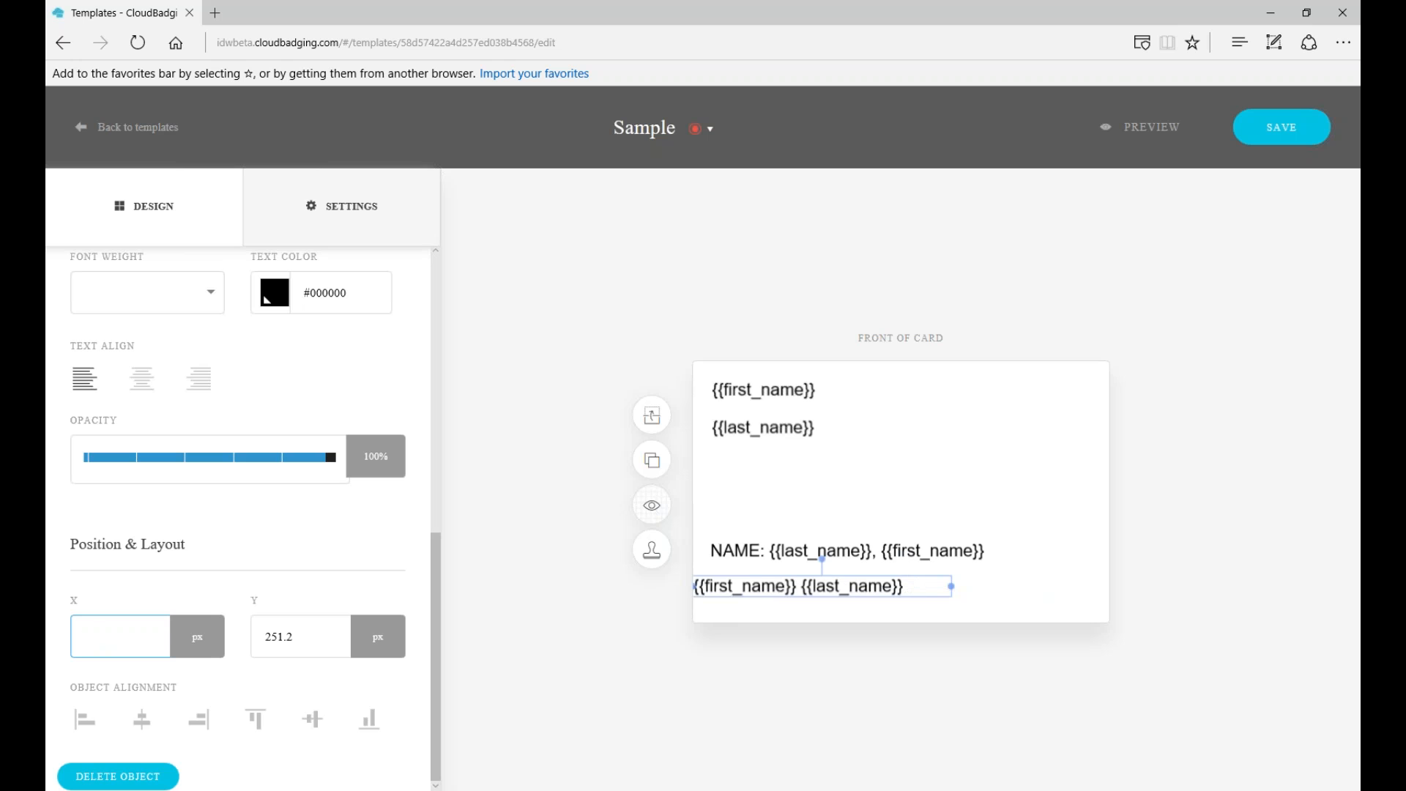
type("20")
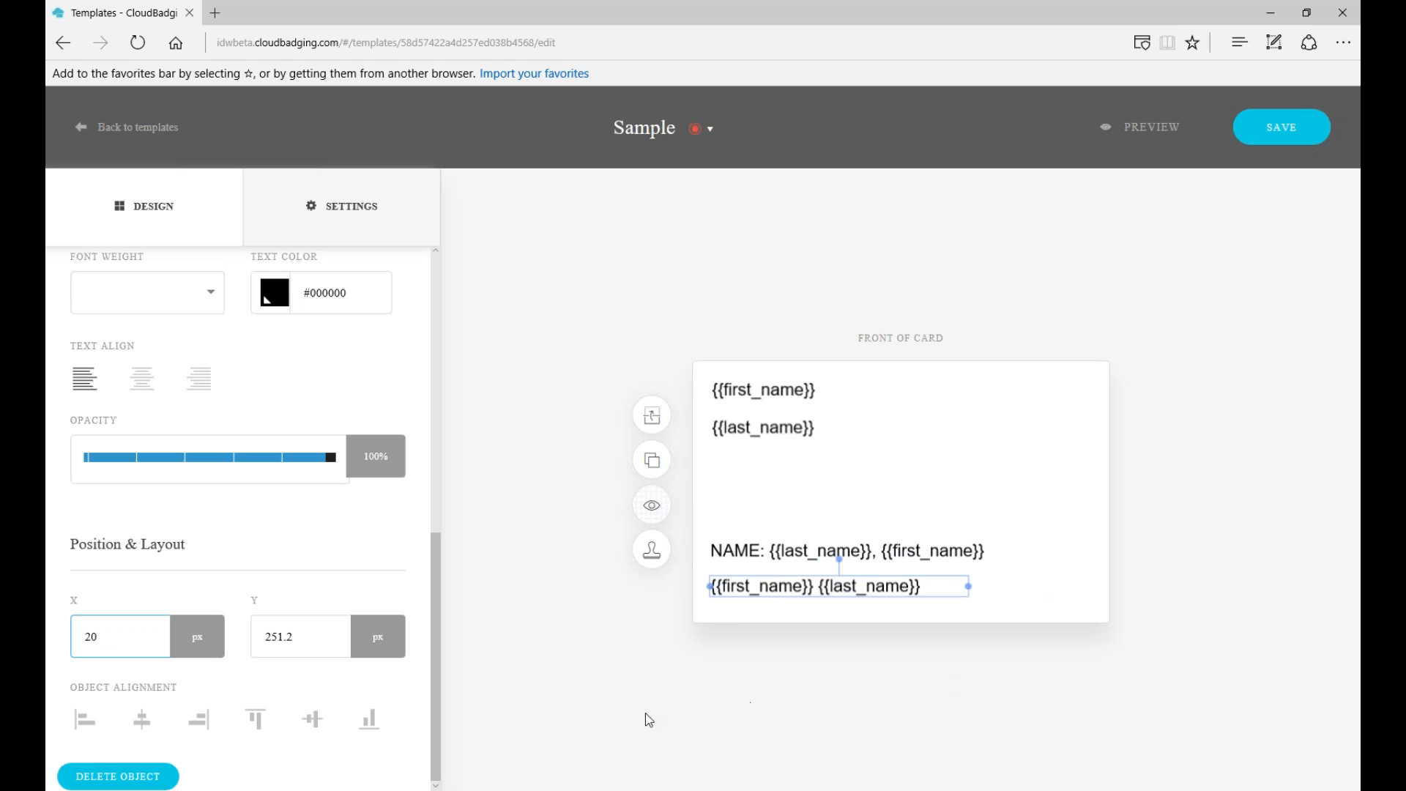
key("Tab")
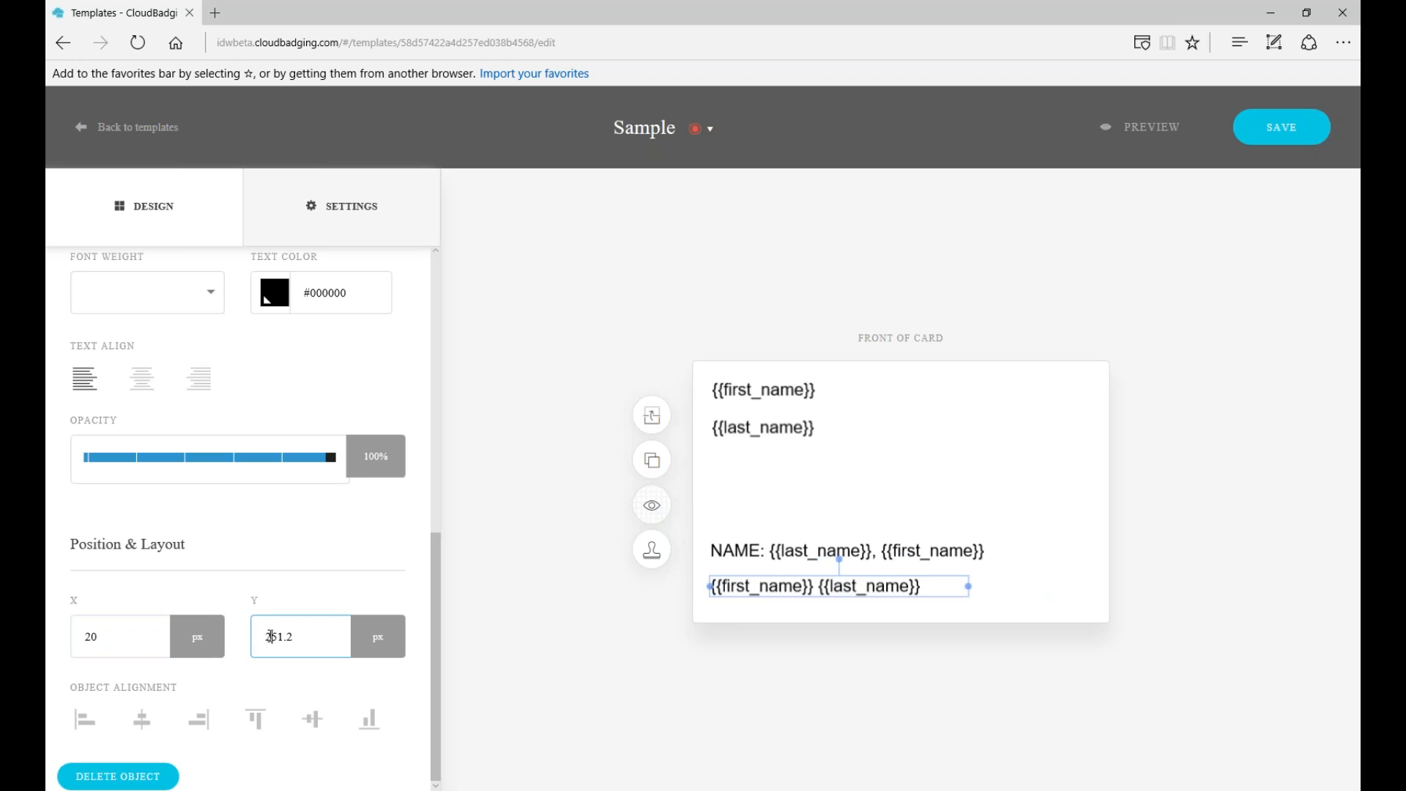
type("252")
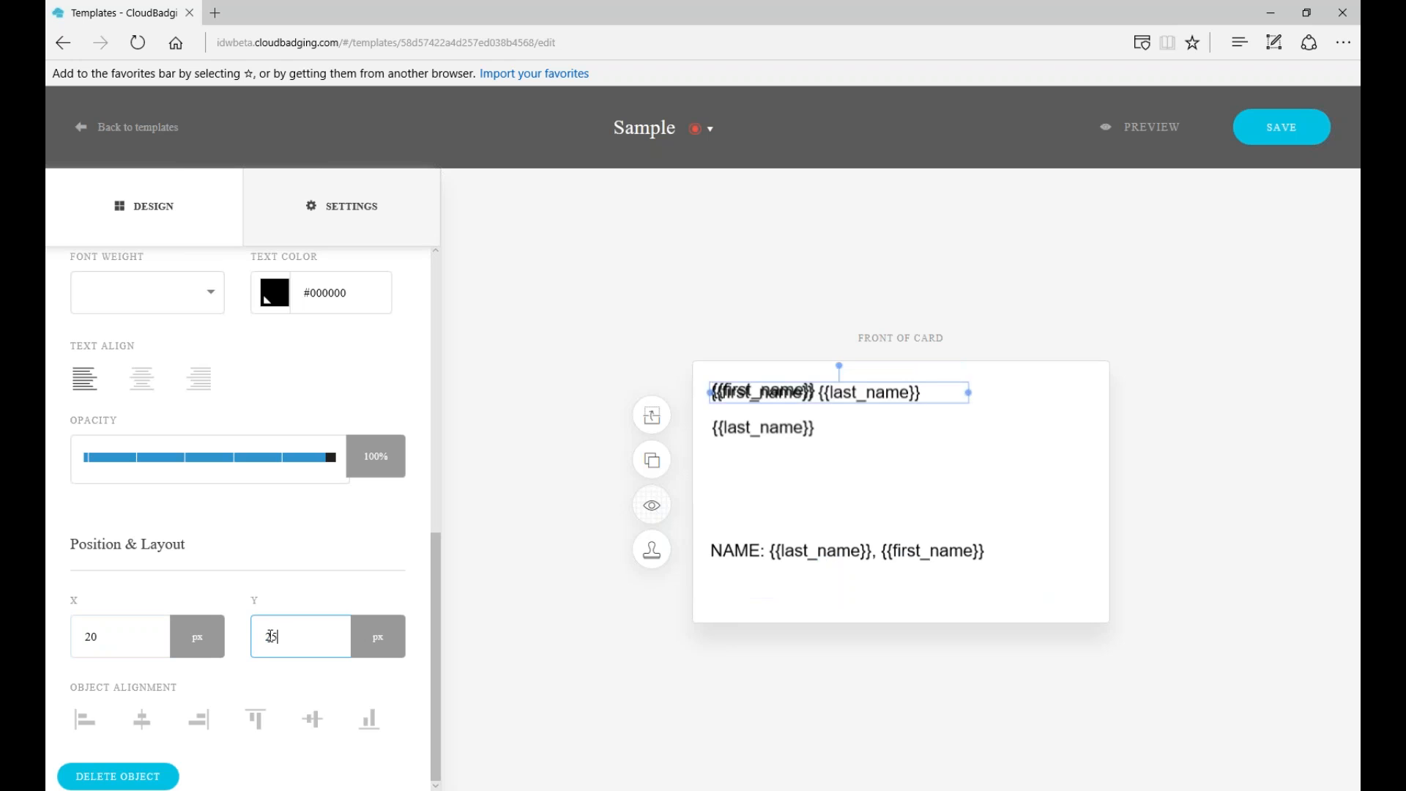
left_click(523, 463)
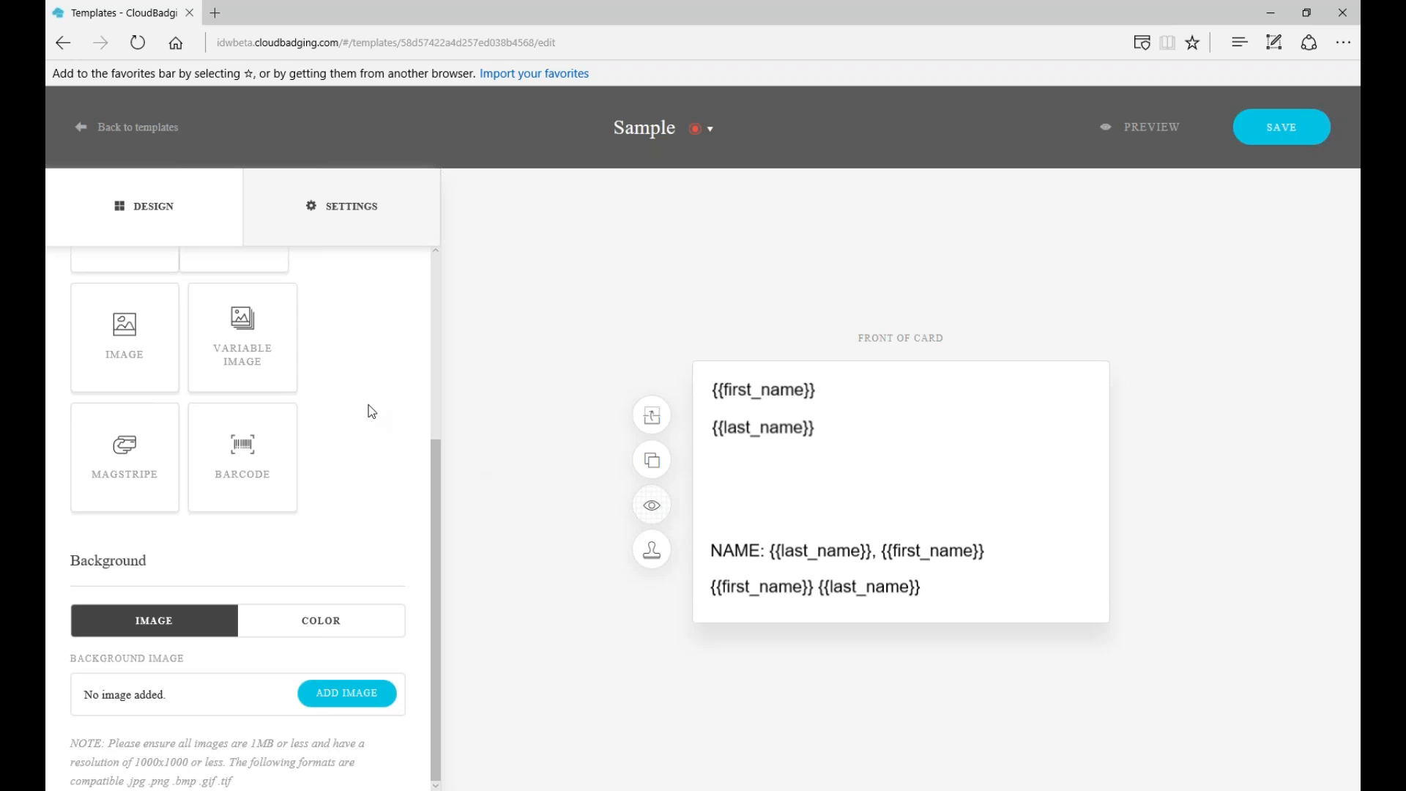
Open the image library, cancel the file upload, and show the bkg.jpg details.
scroll(370, 411, "up", 2)
scroll(371, 410, "up", 1)
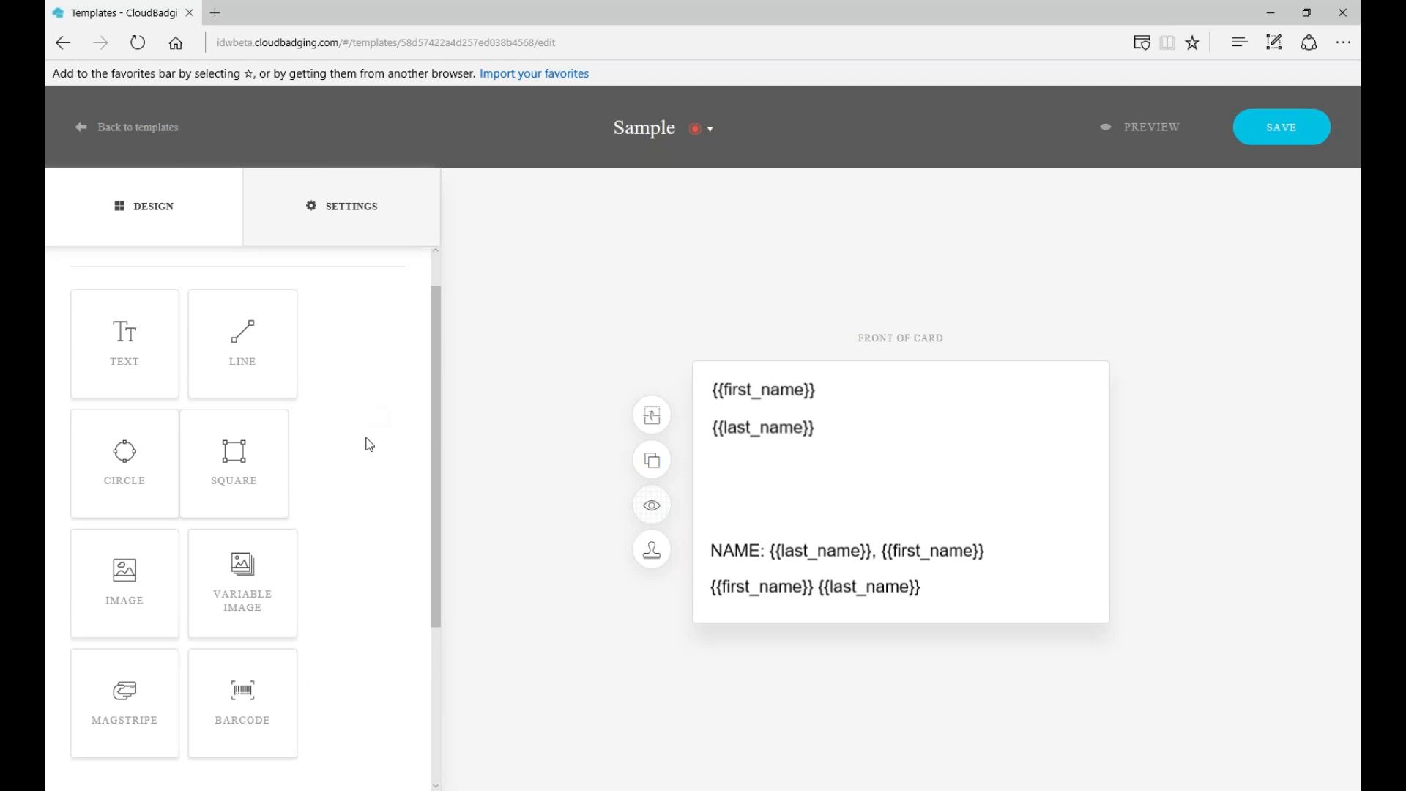
scroll(370, 451, "down", 1)
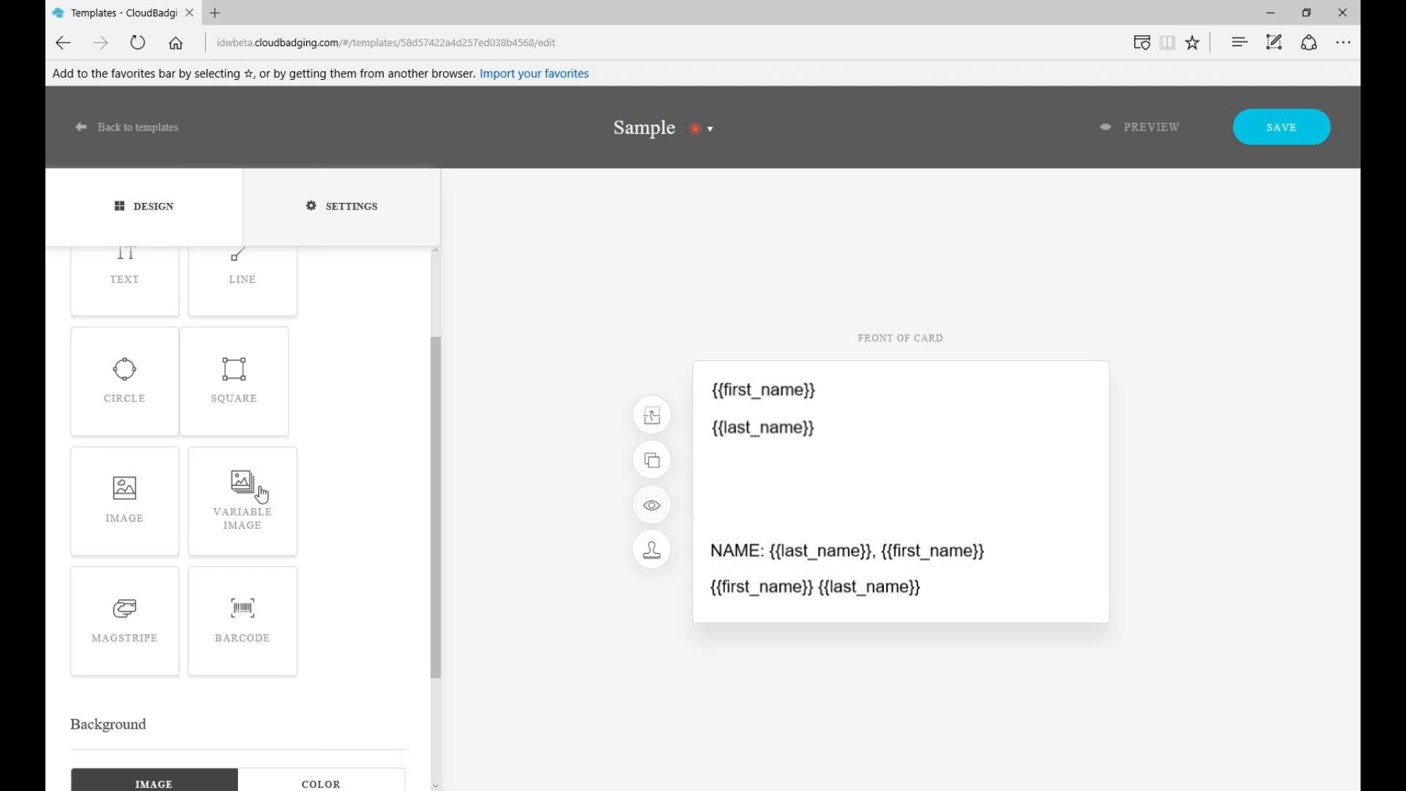
scroll(123, 505, "up", 1)
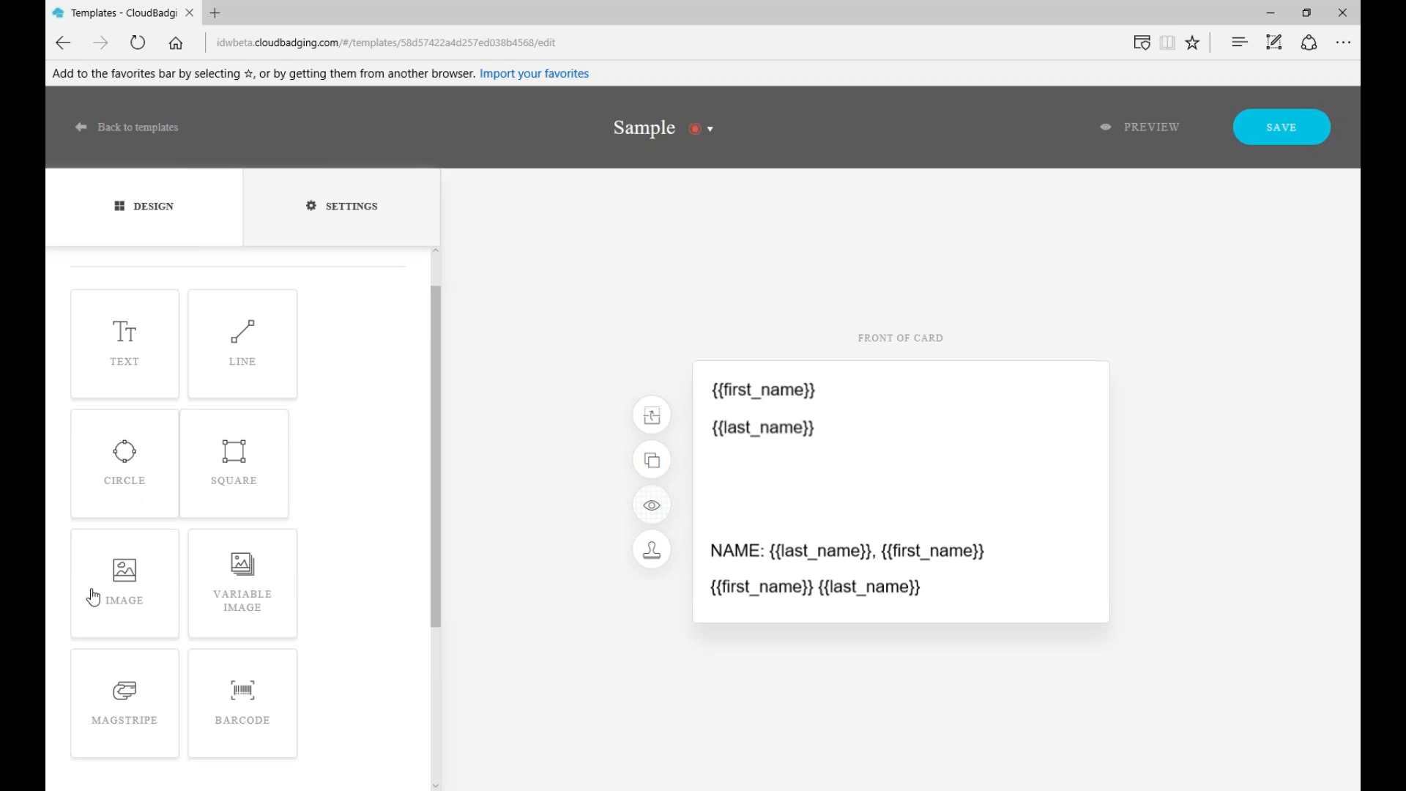
scroll(94, 597, "down", 1)
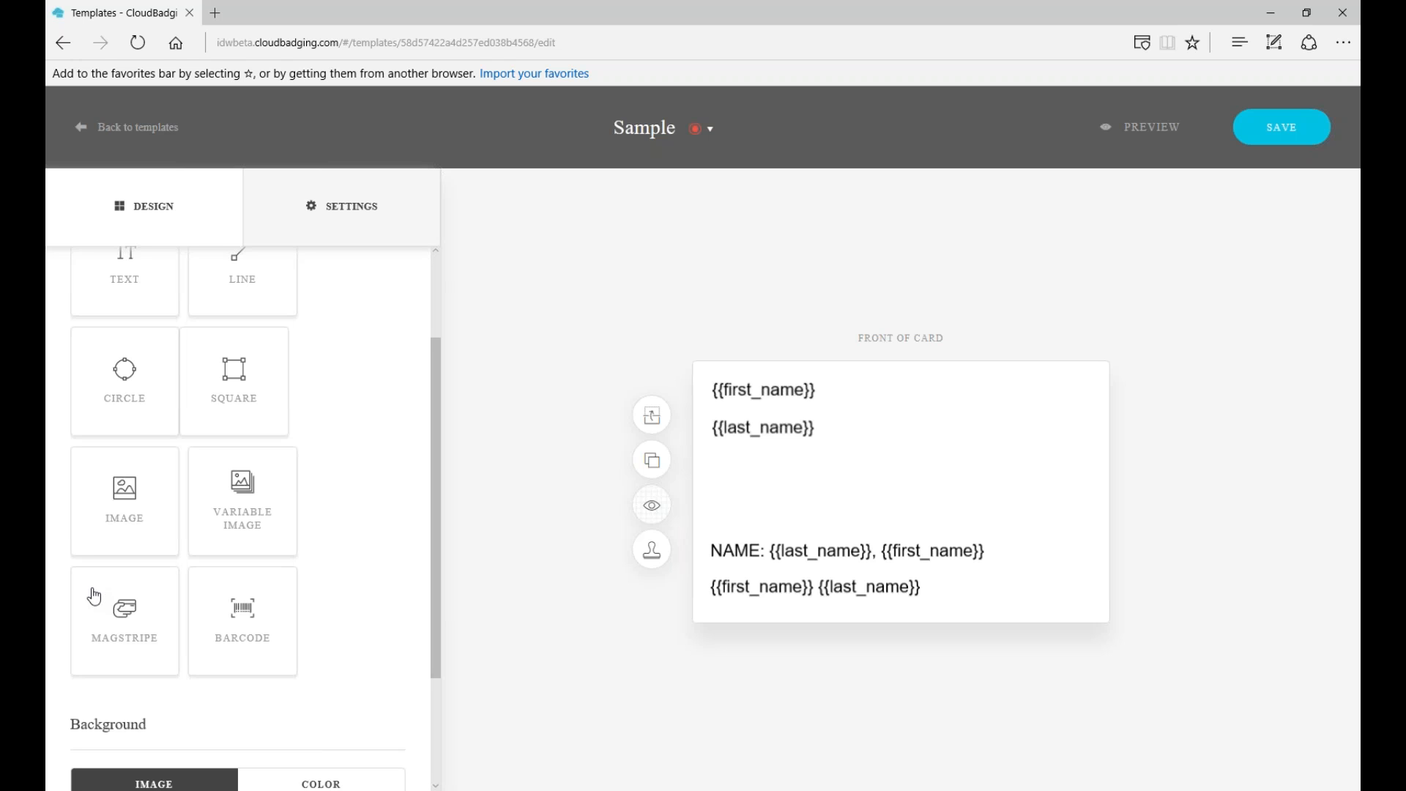
left_click(115, 508)
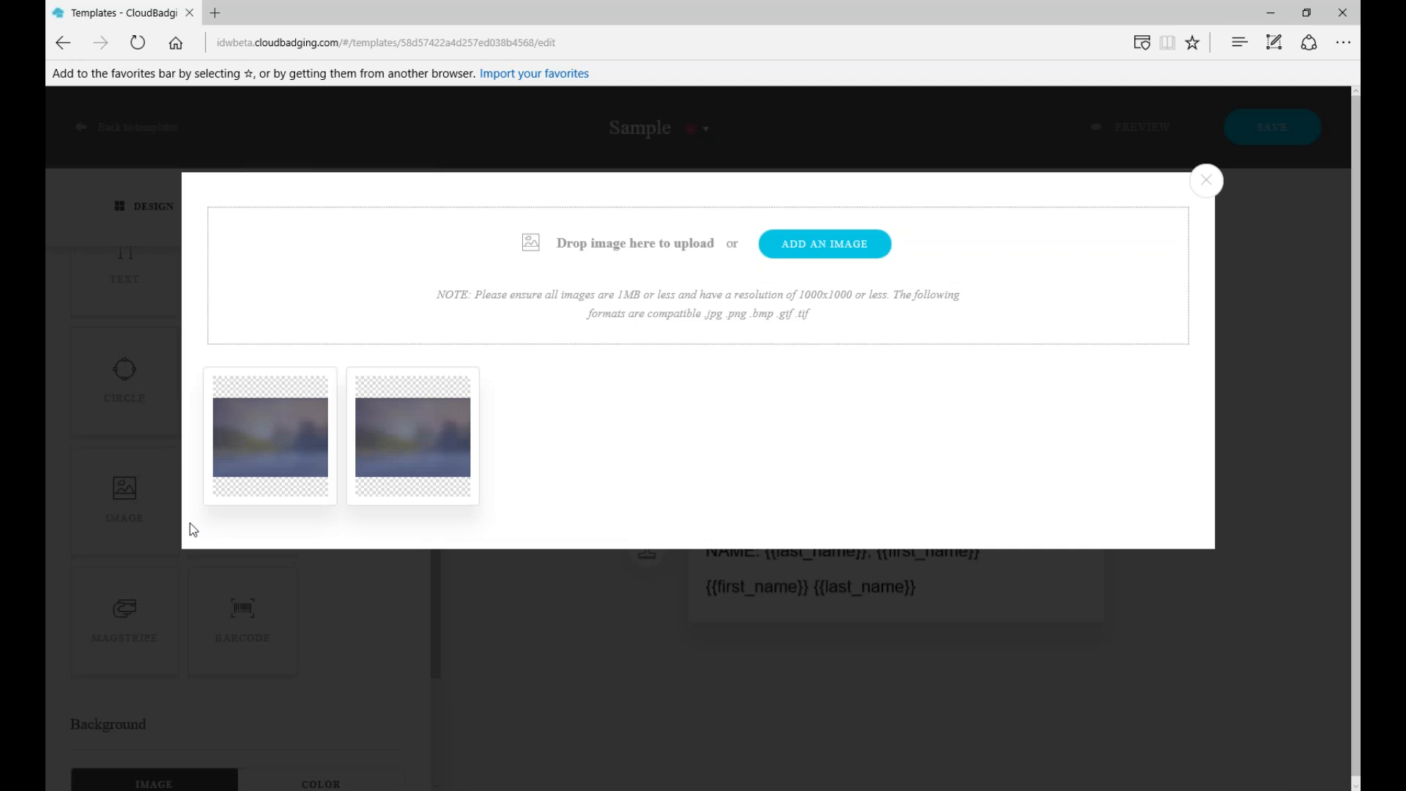
mouse_move(472, 461)
left_click(819, 253)
left_click(608, 464)
mouse_move(269, 433)
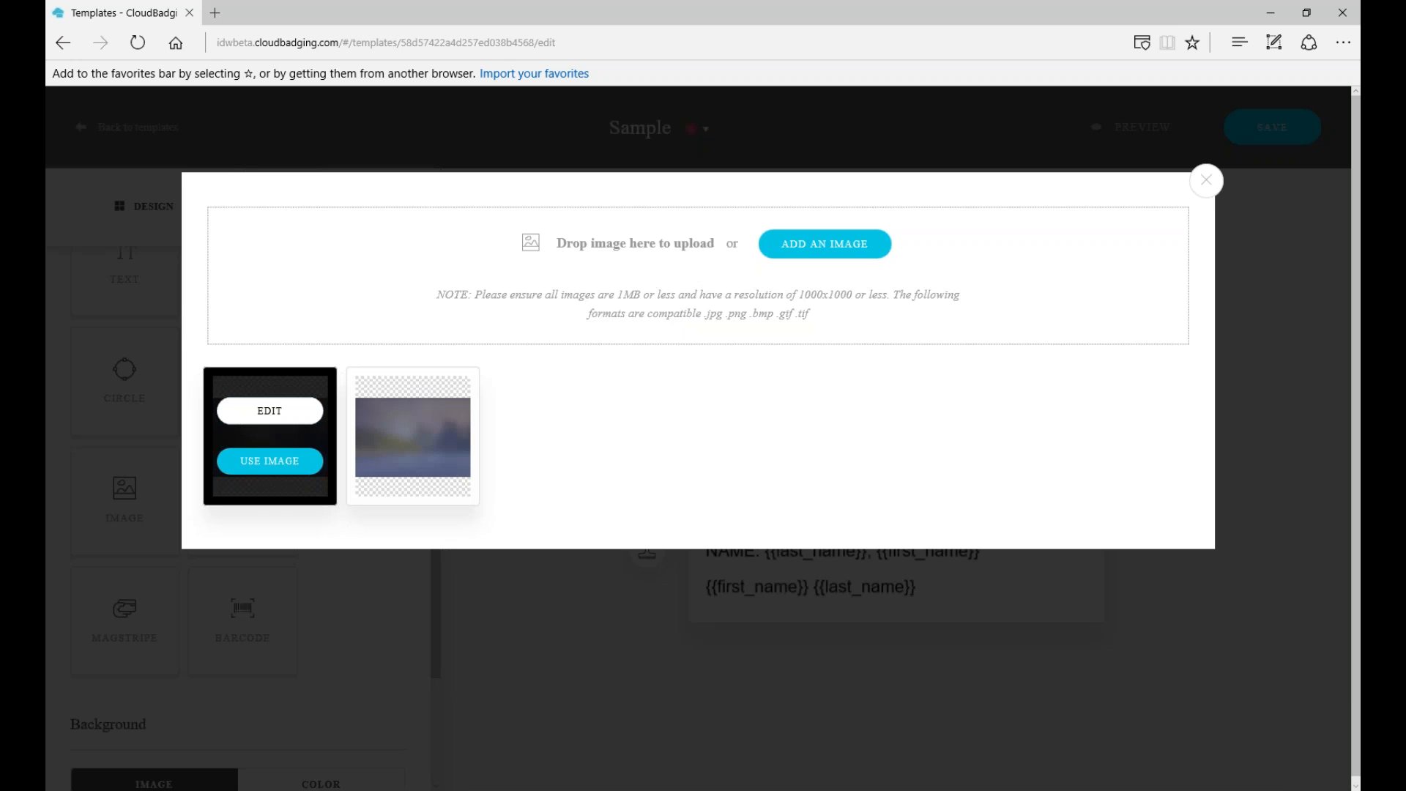
left_click(266, 414)
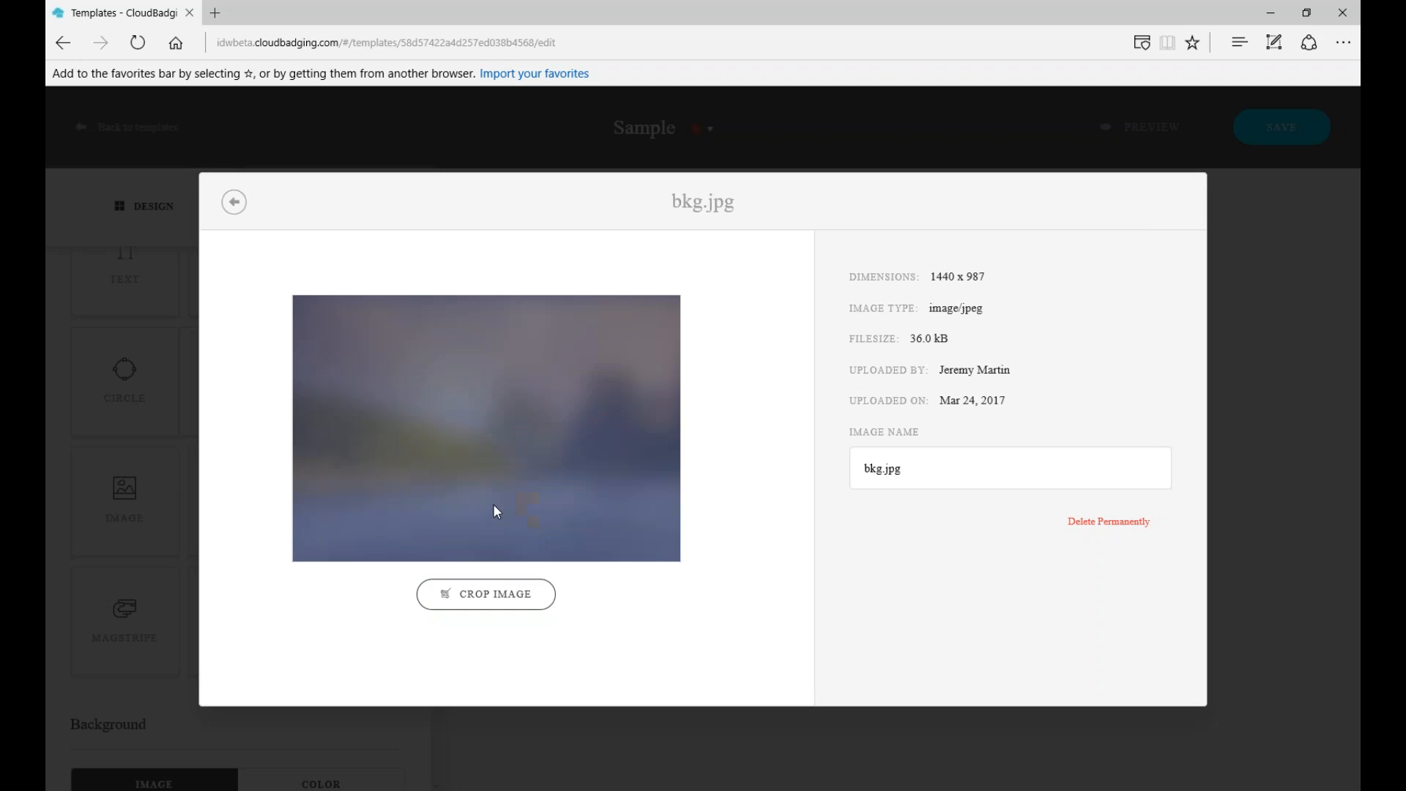
Abandon cropping and place bkg.jpg on the card front as a static image.
left_click(495, 594)
left_click_drag(580, 339, 822, 524)
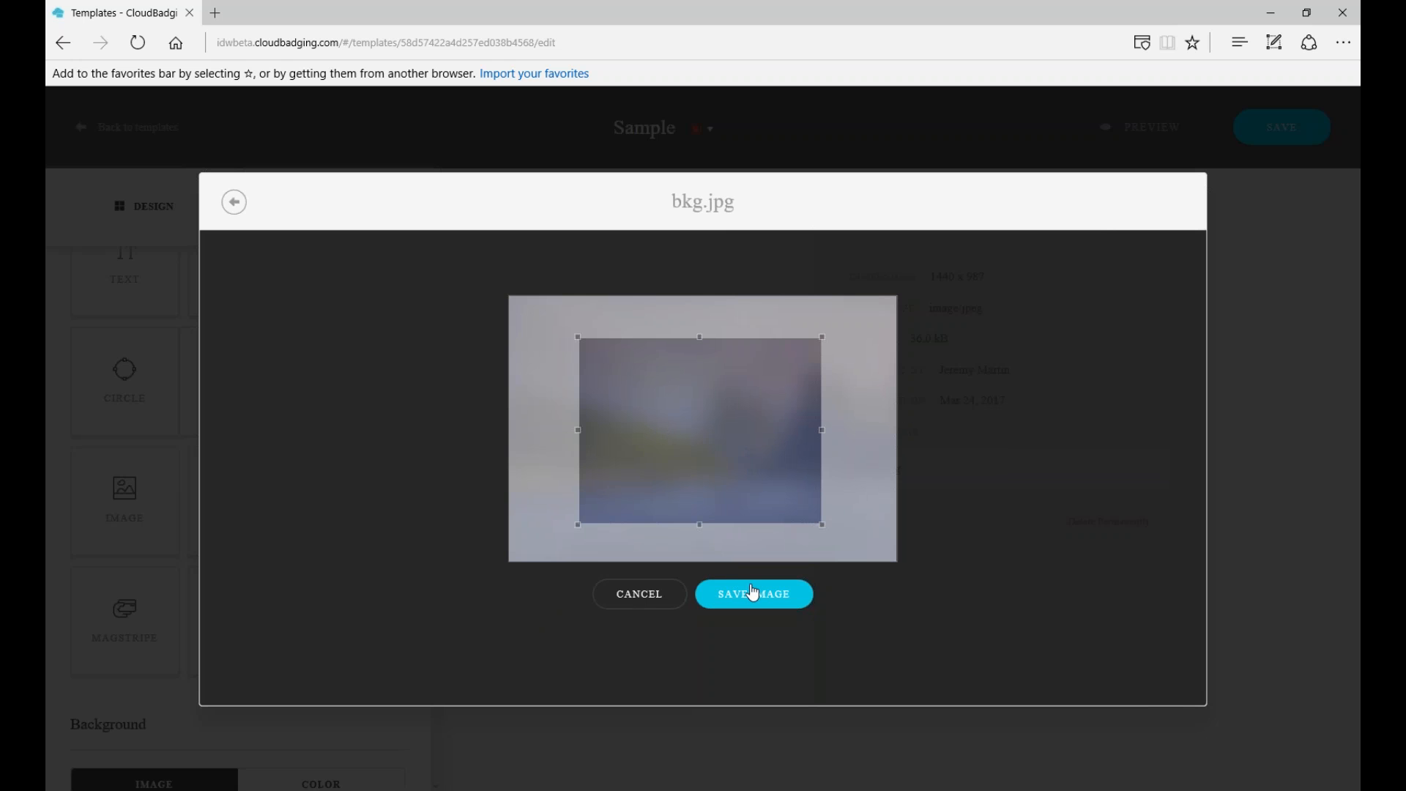
left_click(661, 595)
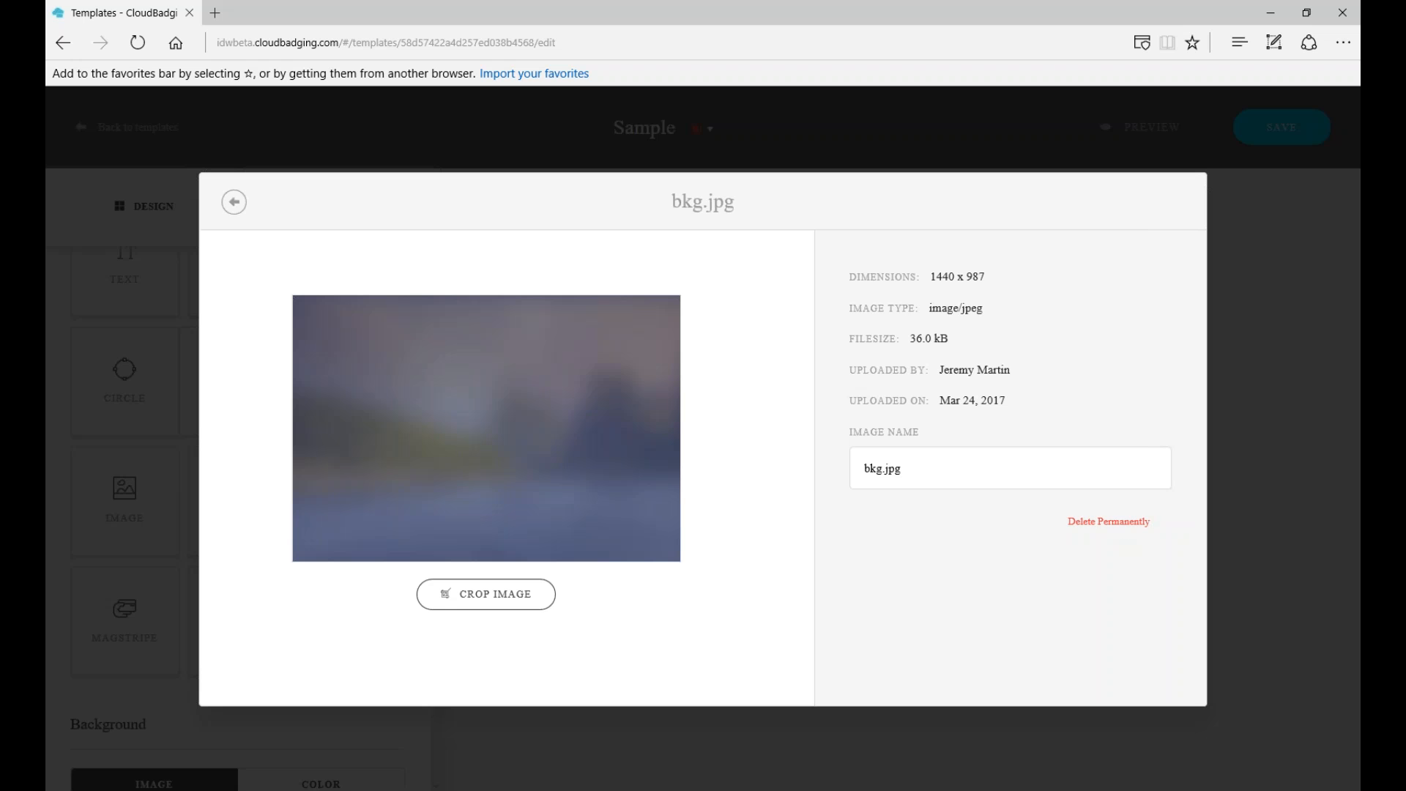
left_click(236, 209)
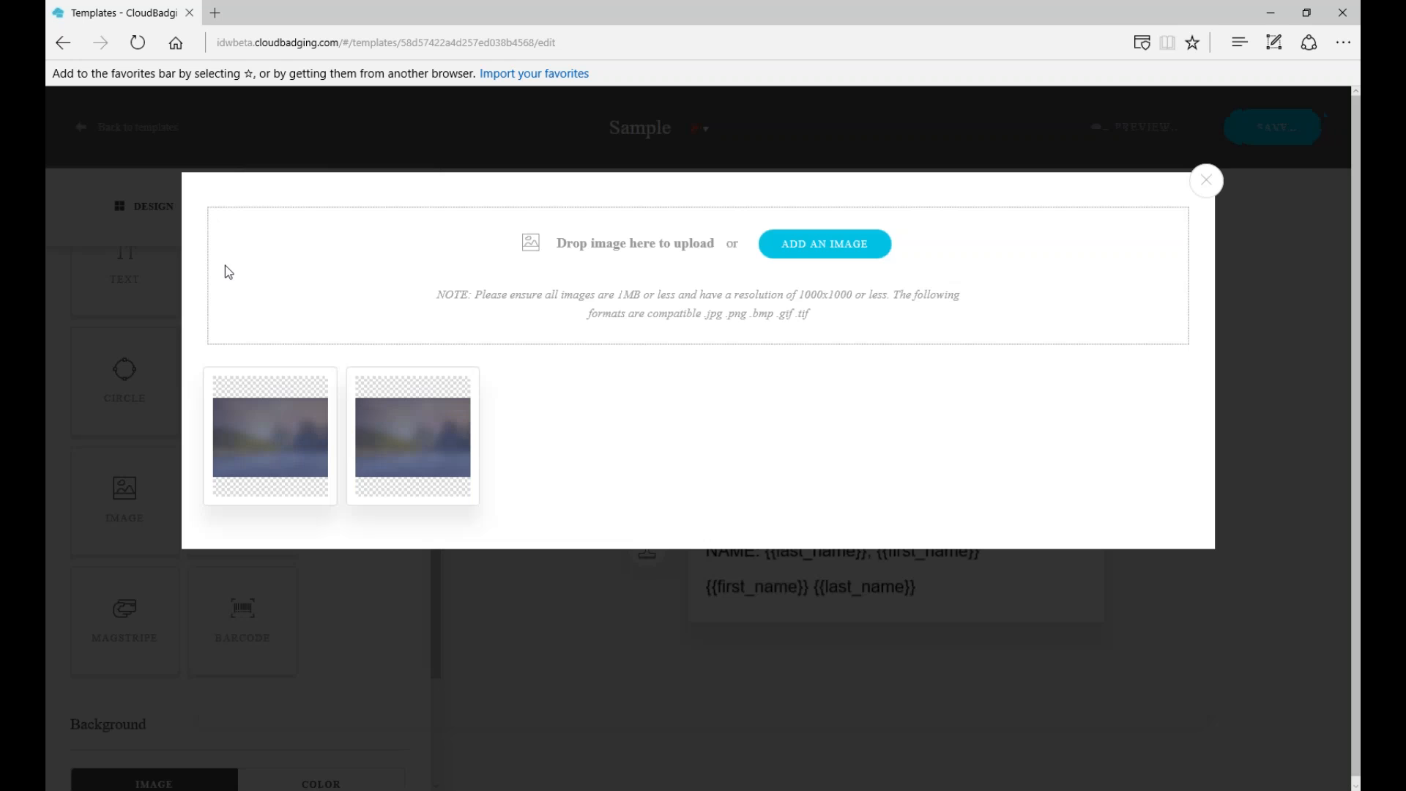
mouse_move(280, 450)
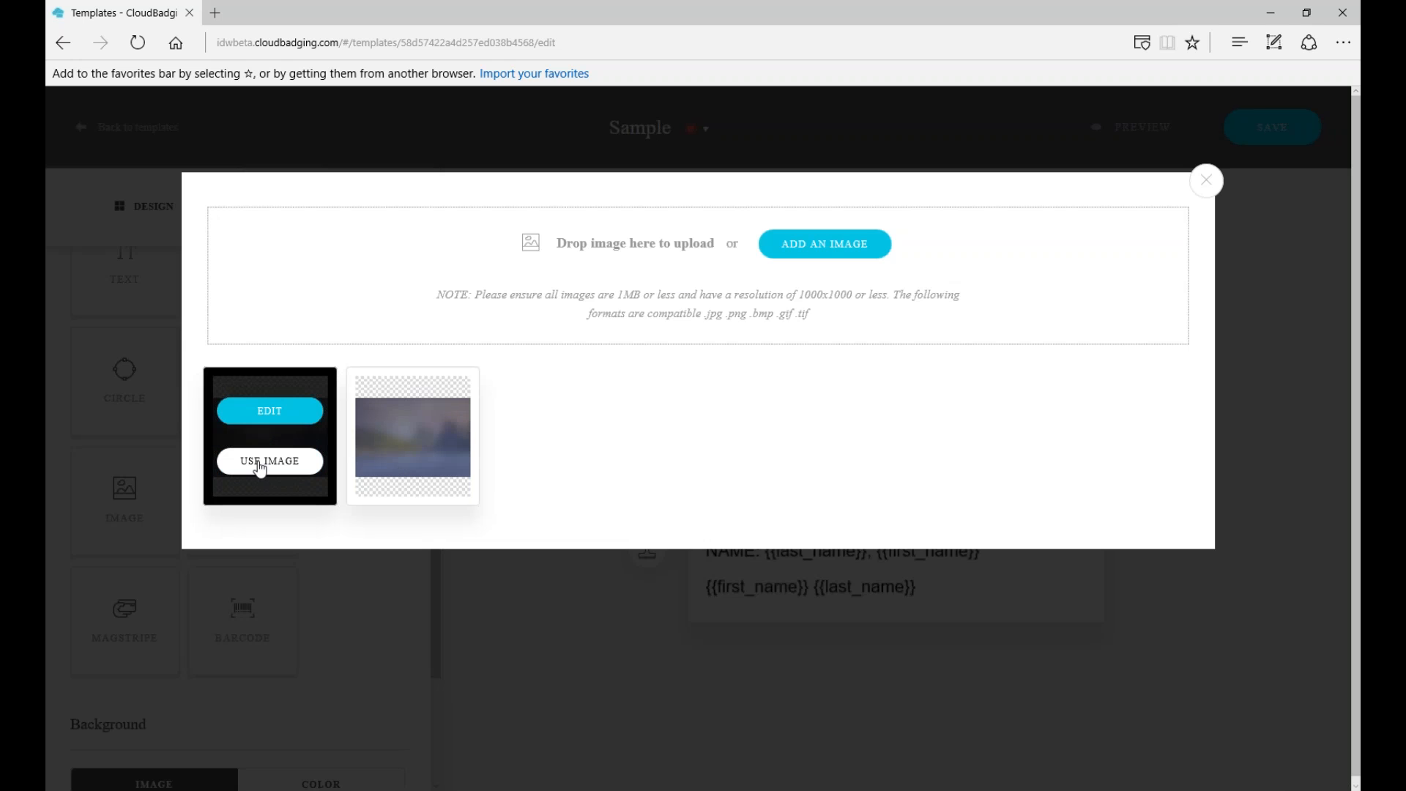
left_click(260, 469)
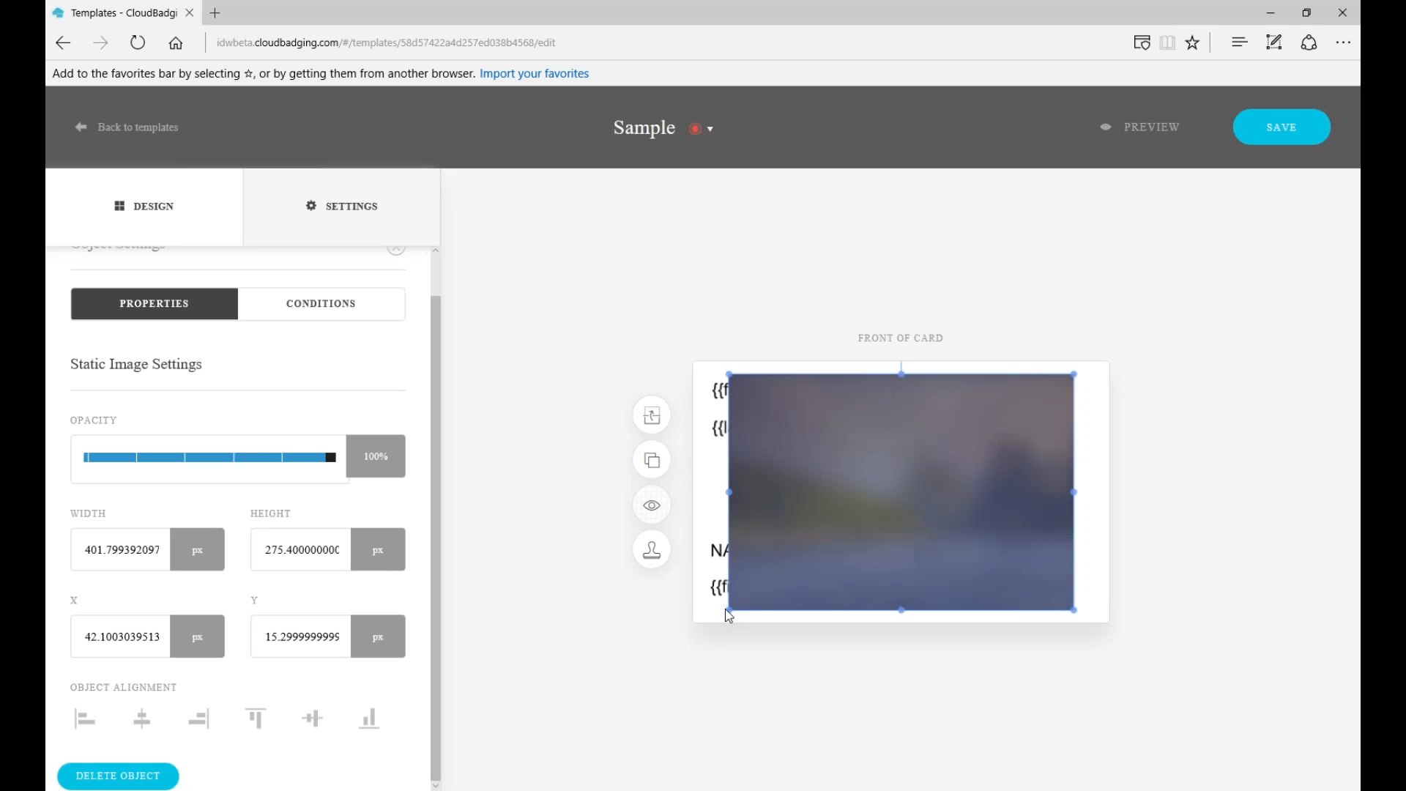
Shrink the bkg.jpg photo to a thumbnail, then delete it from the card front.
left_click_drag(728, 611, 1065, 412)
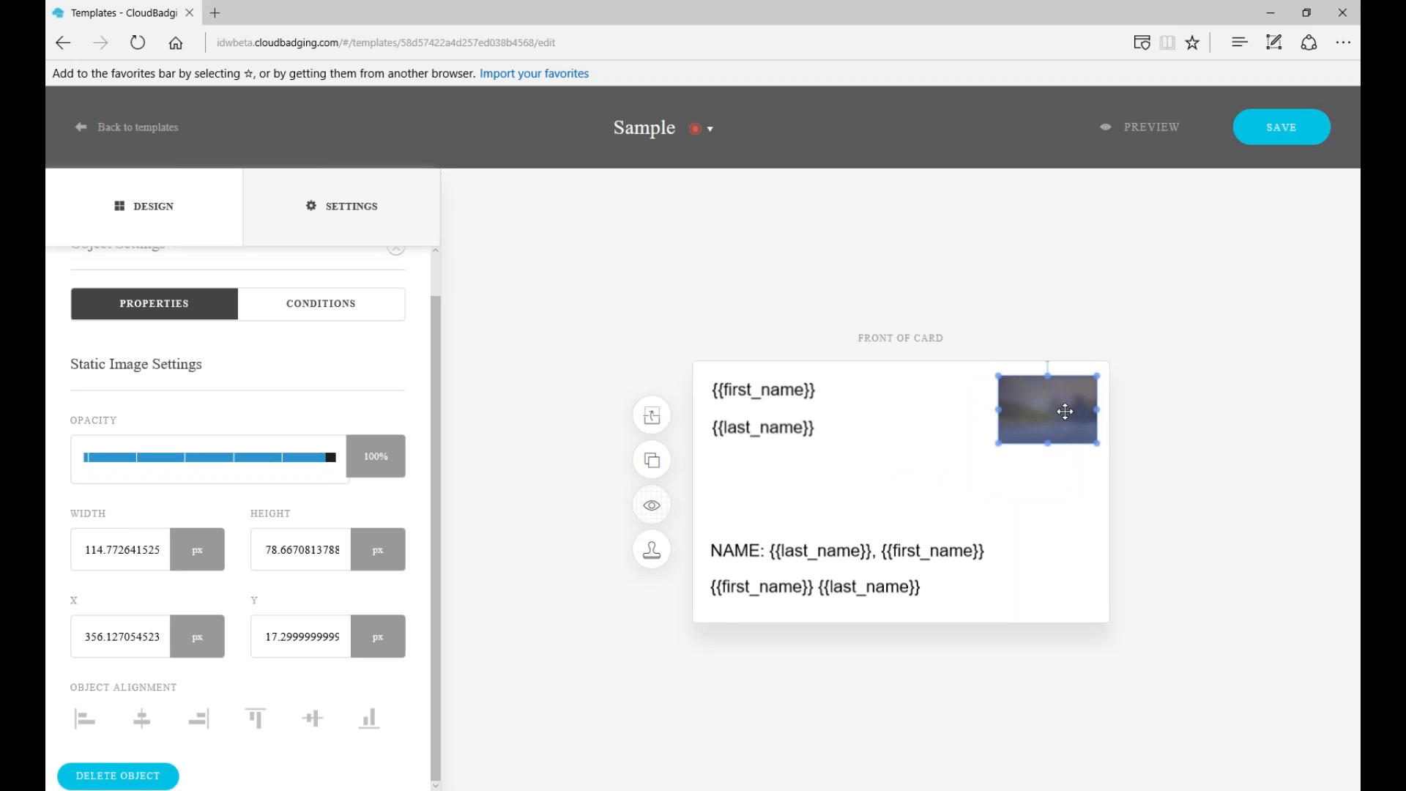
left_click(881, 457)
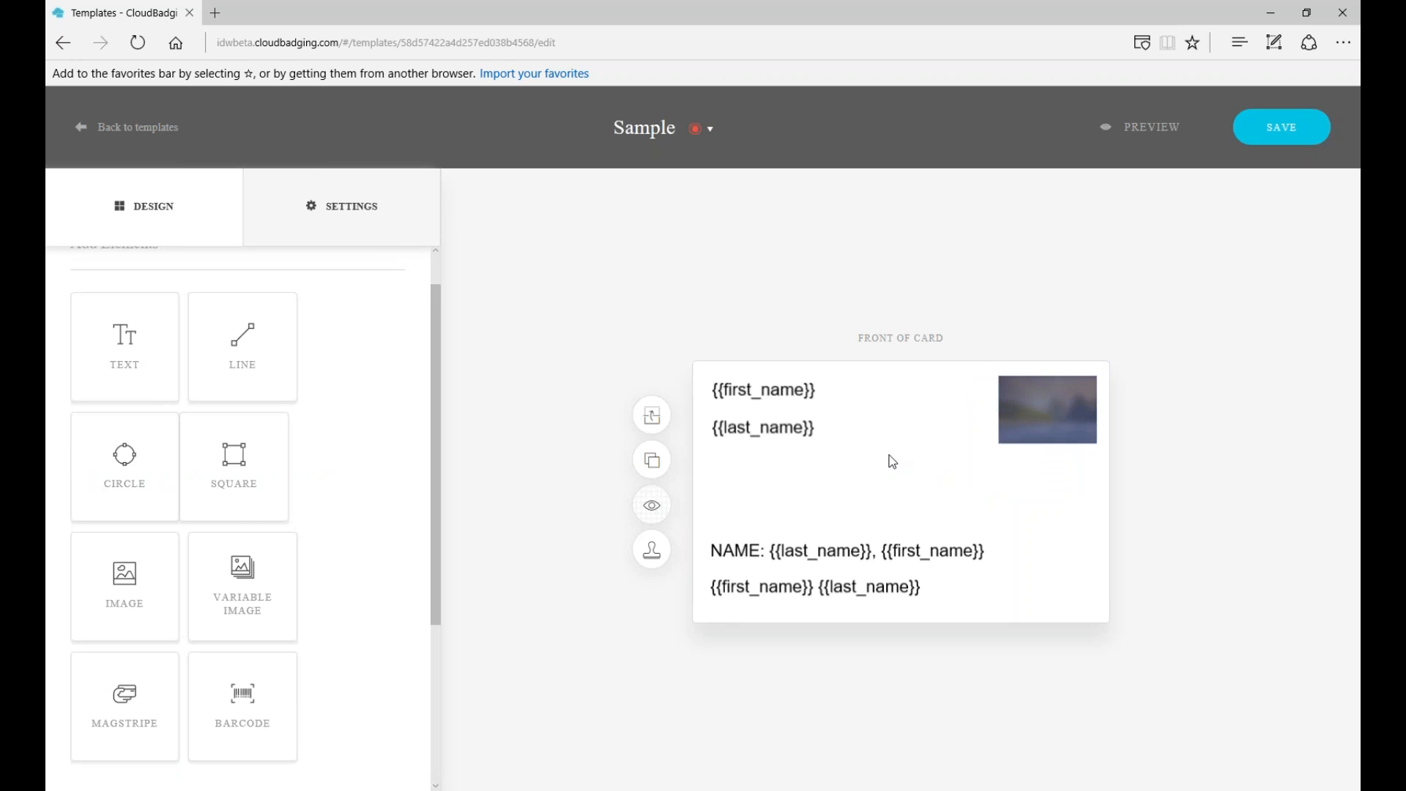
left_click(1056, 408)
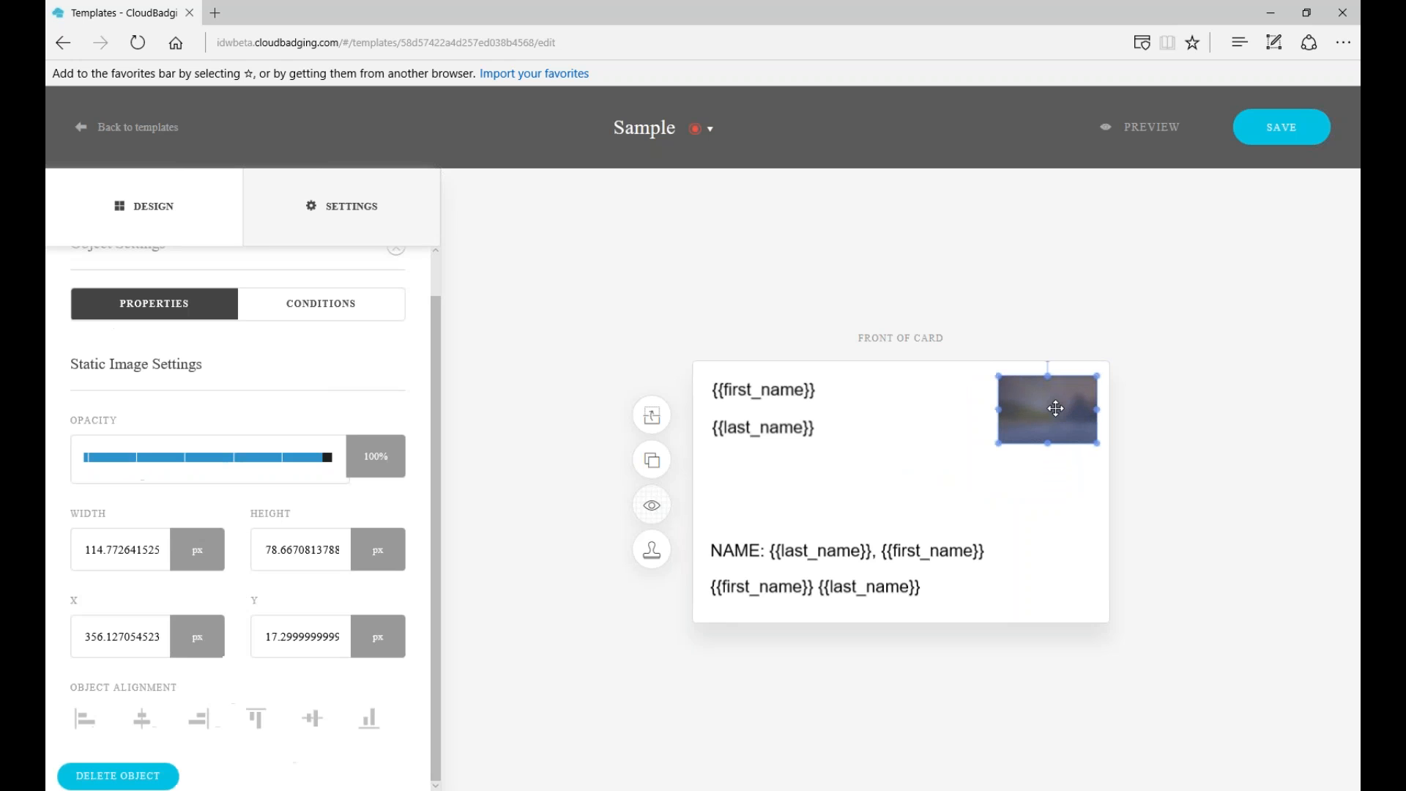
left_click(895, 492)
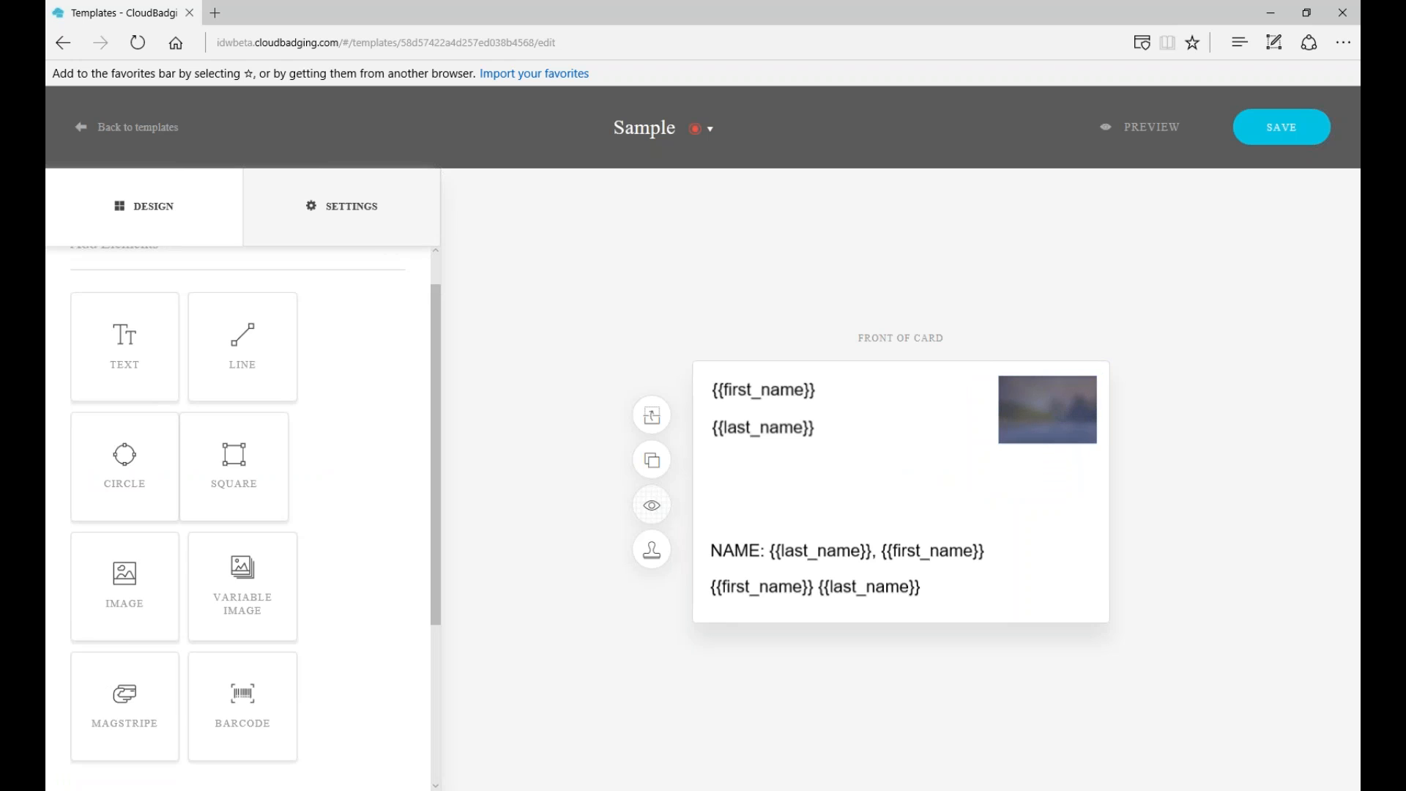
left_click(1049, 410)
left_click(118, 776)
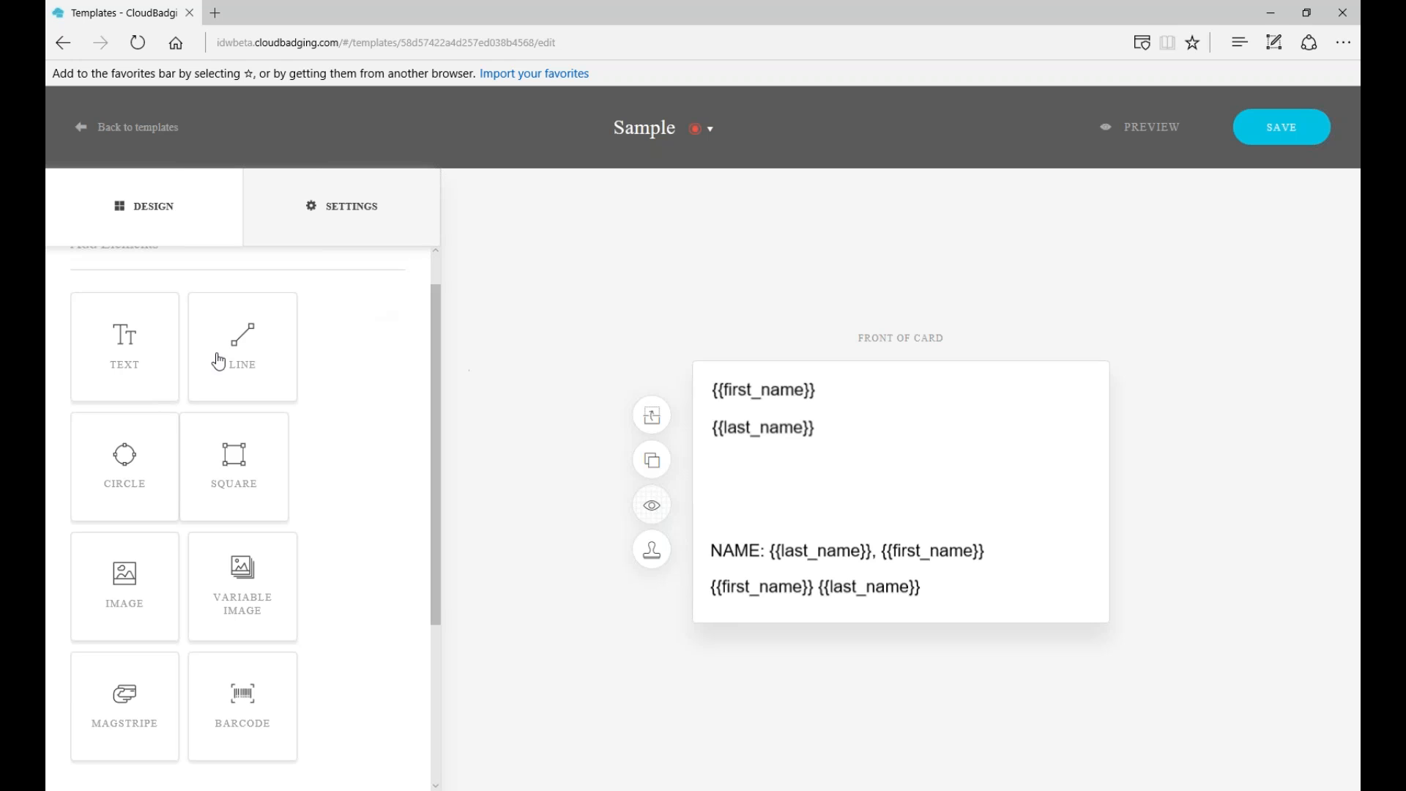
Set the second library picture as the front's background image.
scroll(168, 294, "down", 2)
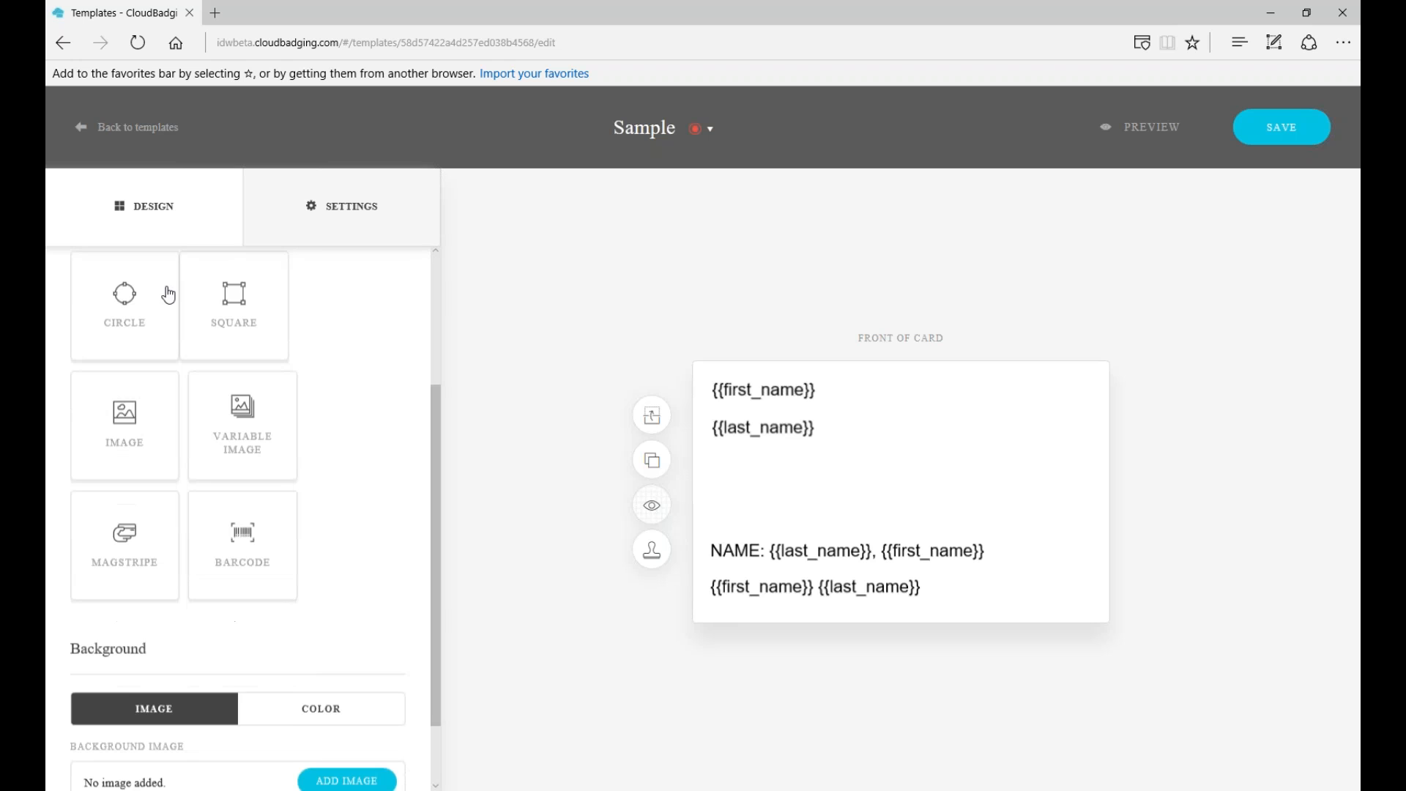
scroll(399, 393, "down", 1)
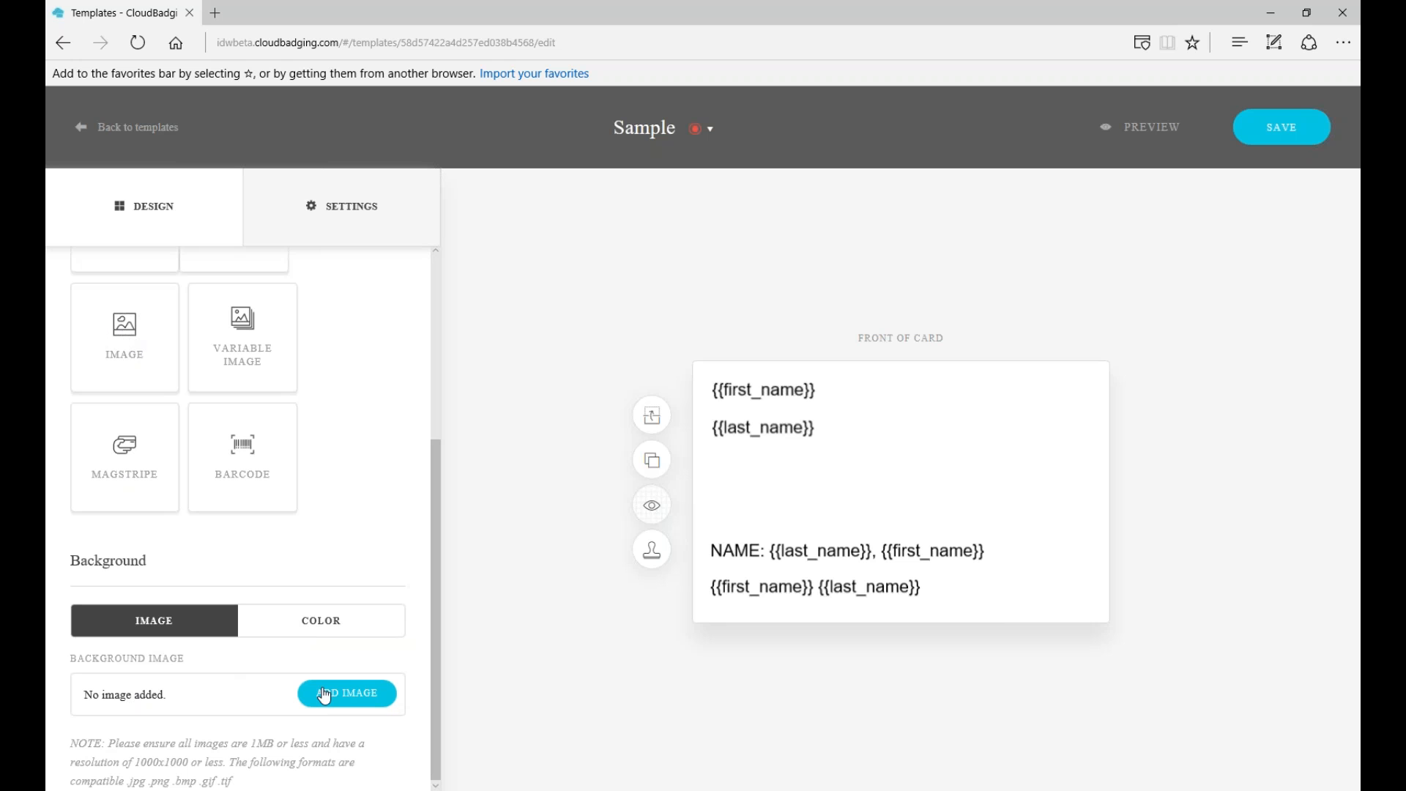
left_click(347, 694)
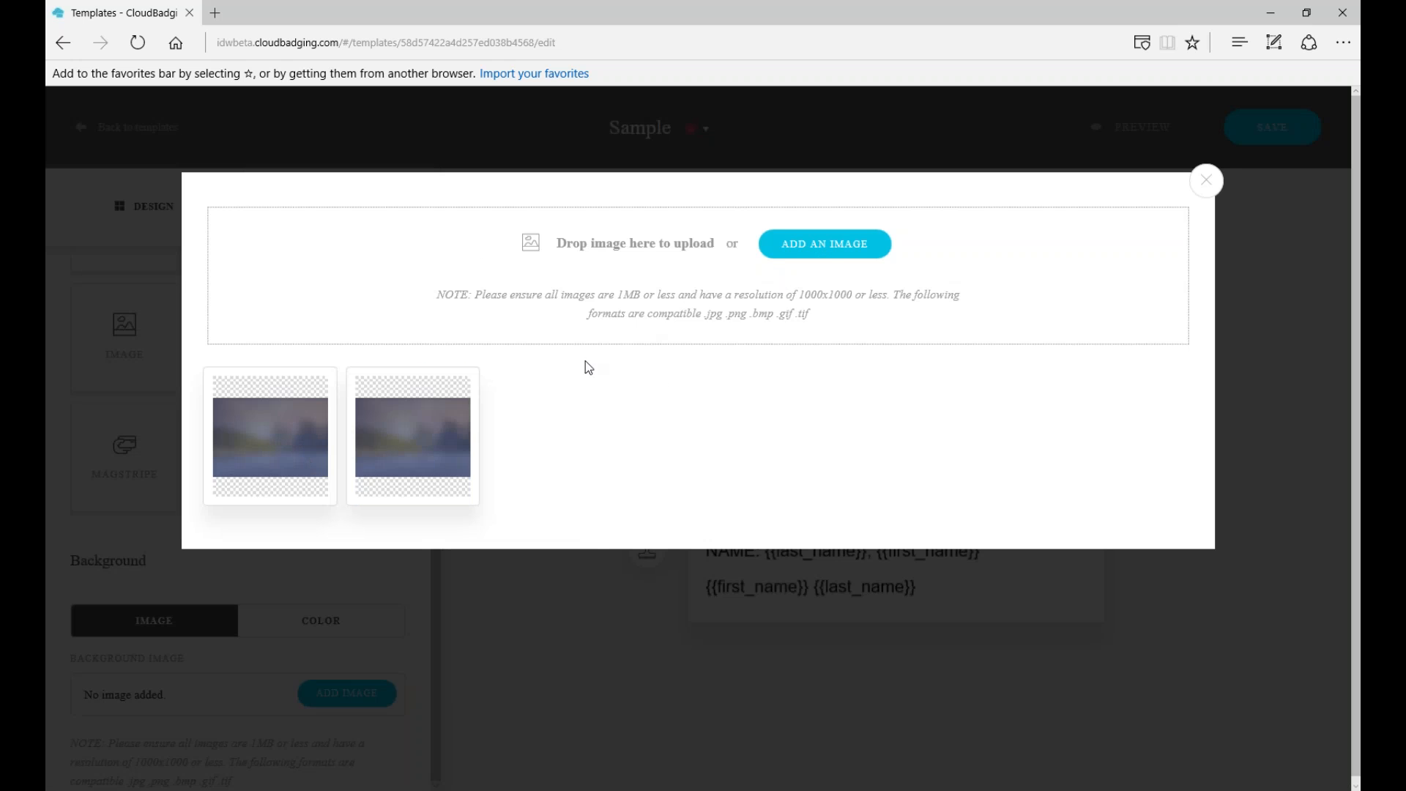
mouse_move(395, 437)
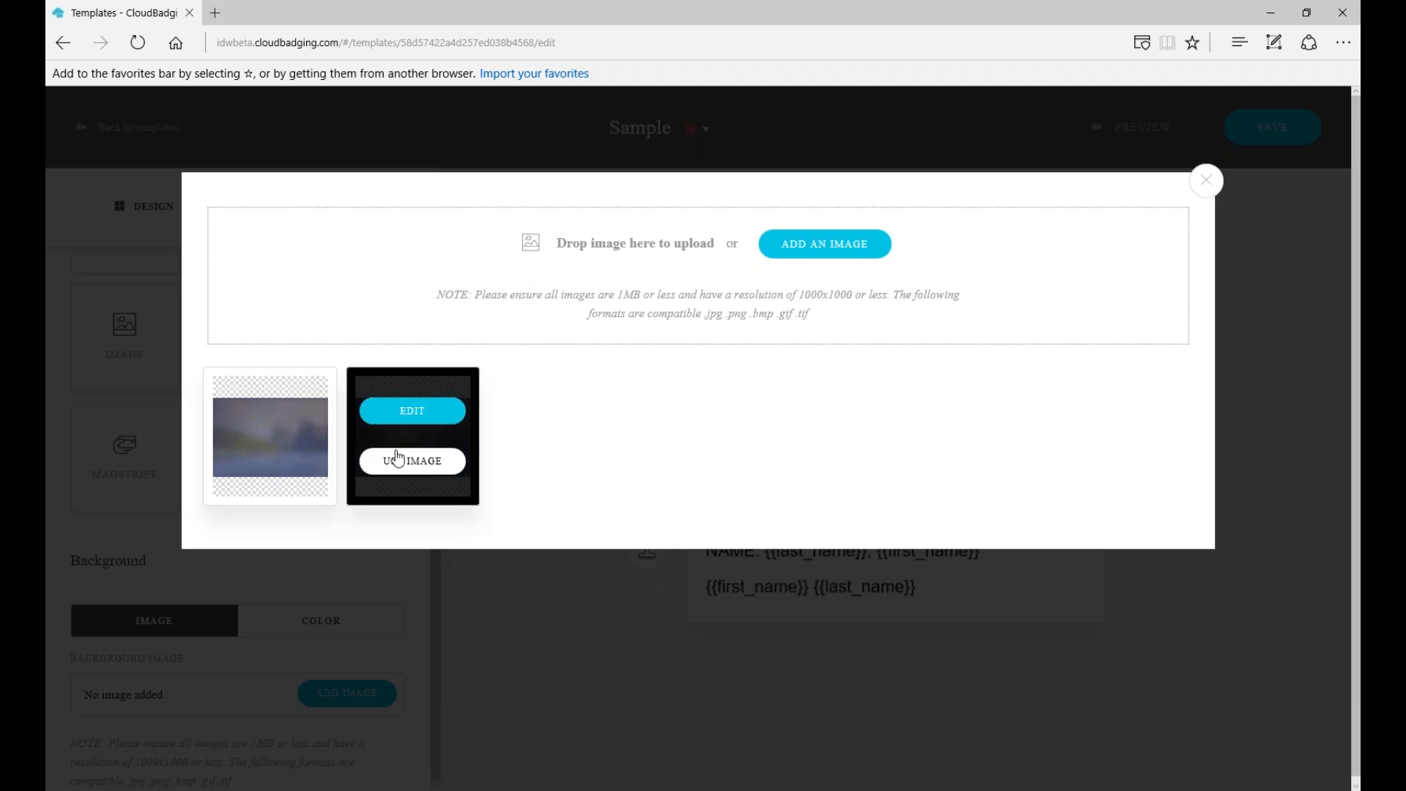
left_click(400, 462)
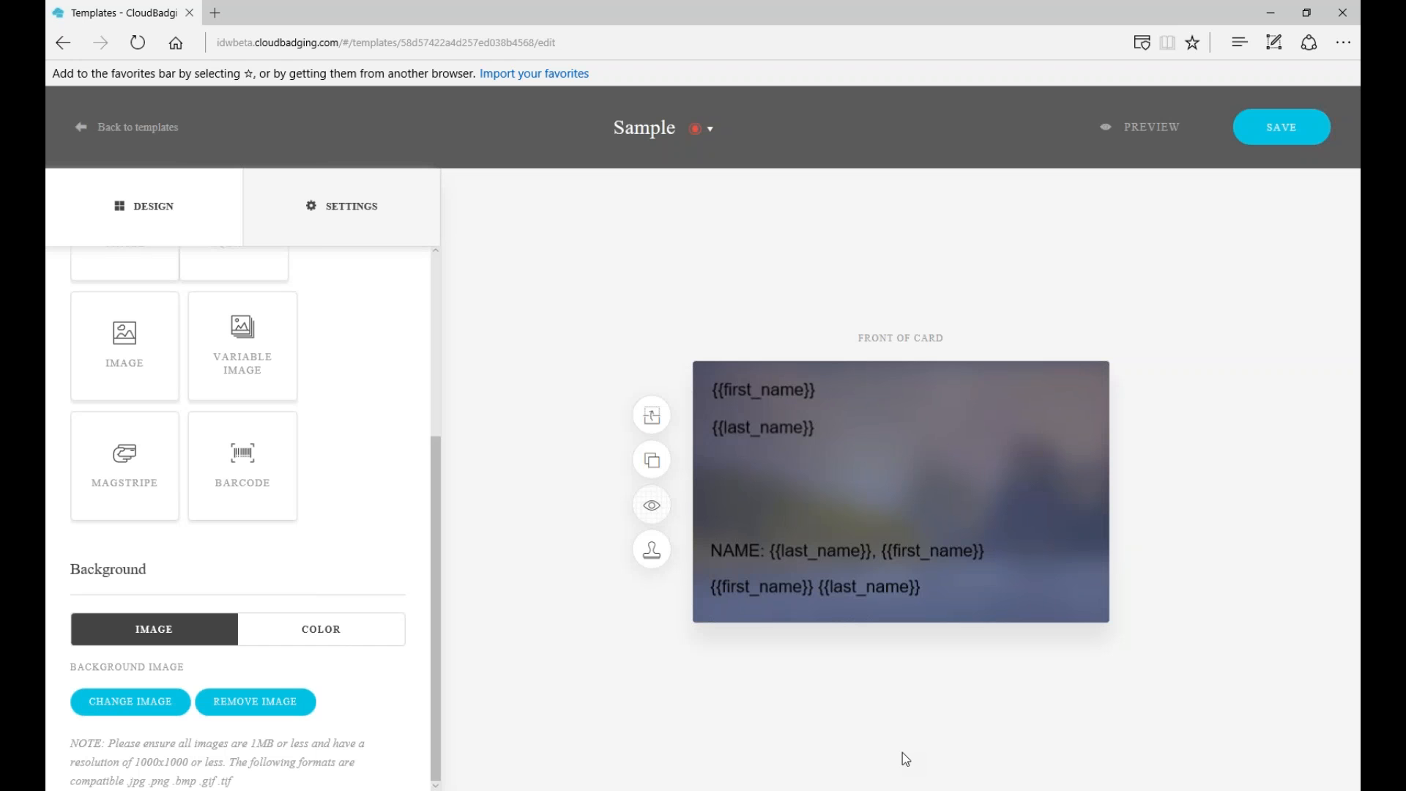
left_click(661, 415)
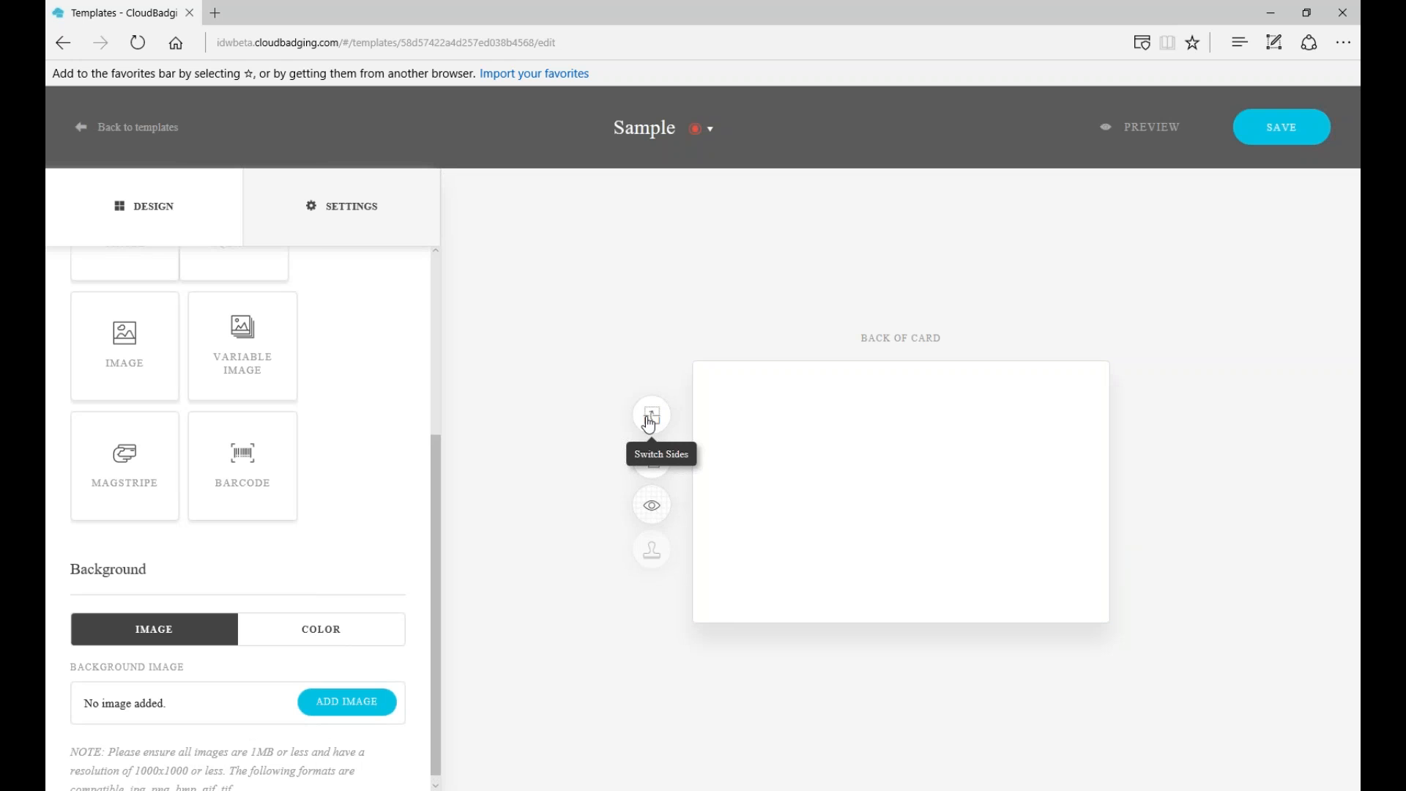
left_click(650, 422)
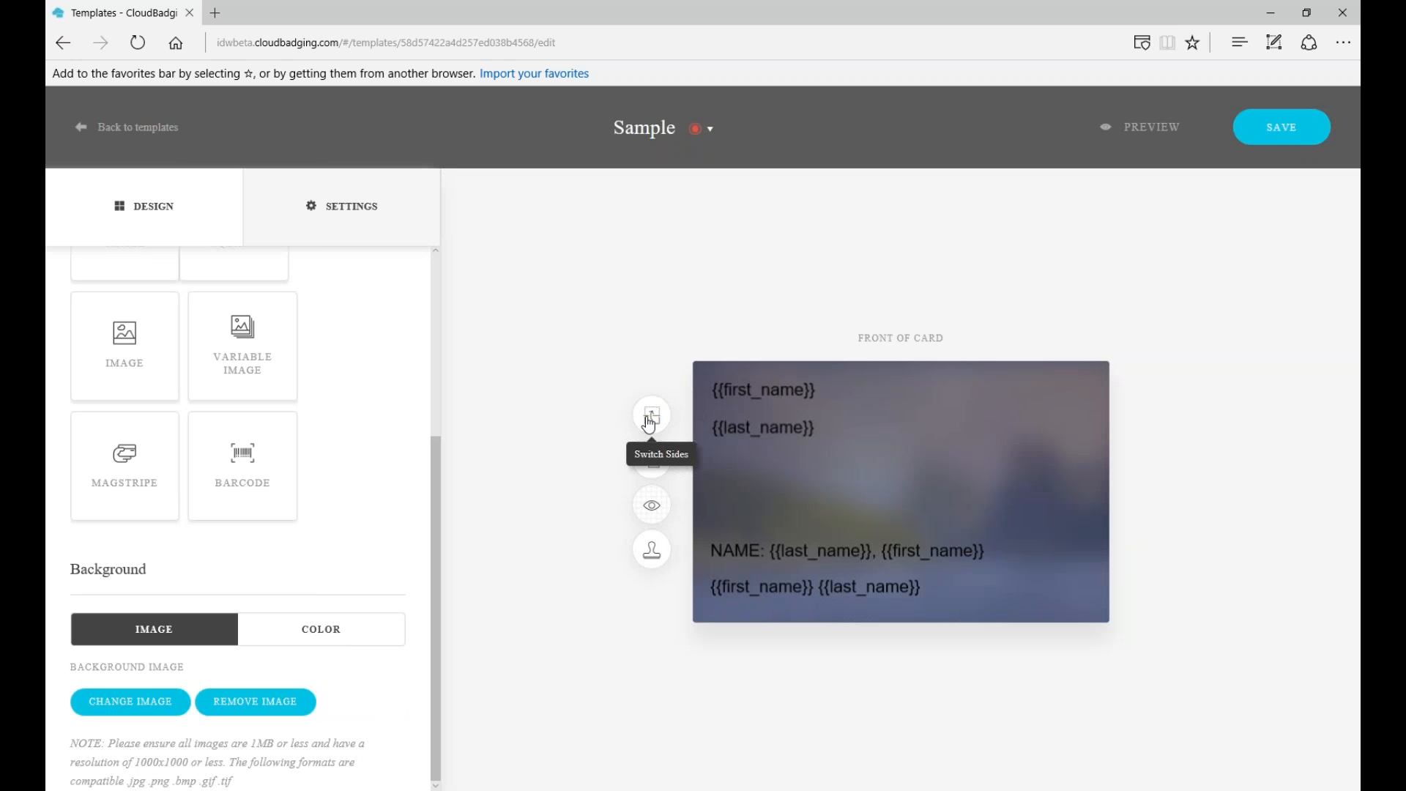
Give the back the same background picture, then remove the background pictures from both sides.
left_click(649, 424)
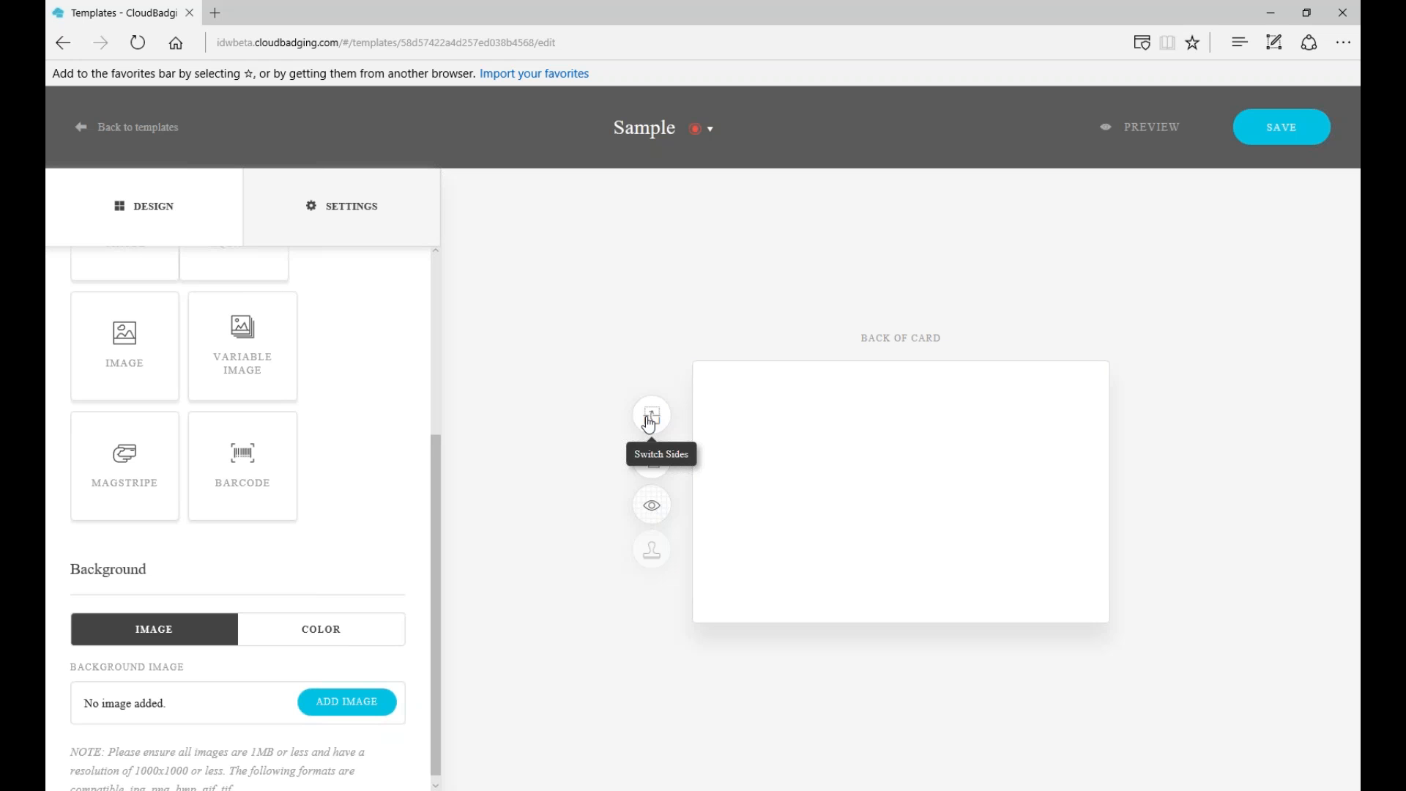
left_click(328, 705)
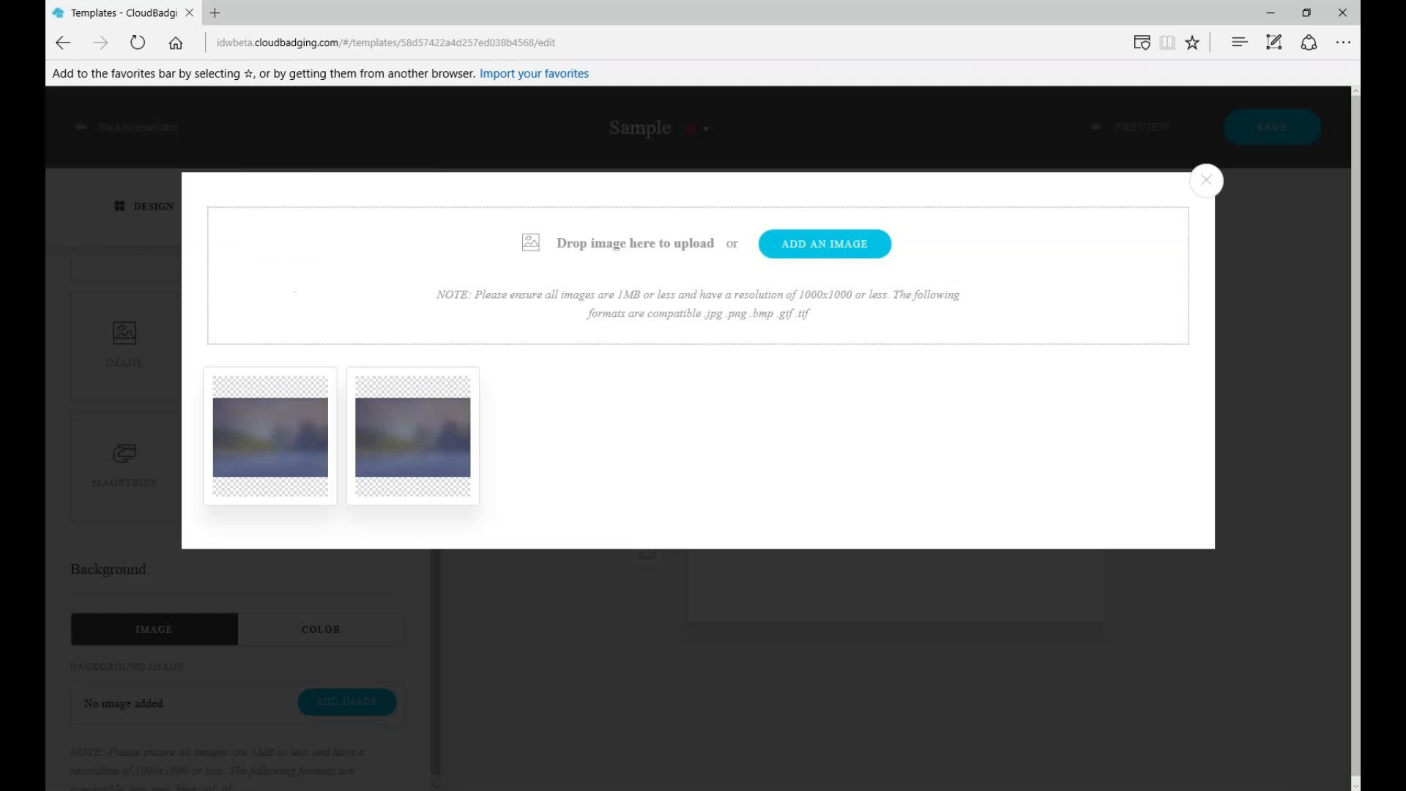
mouse_move(419, 424)
left_click(413, 461)
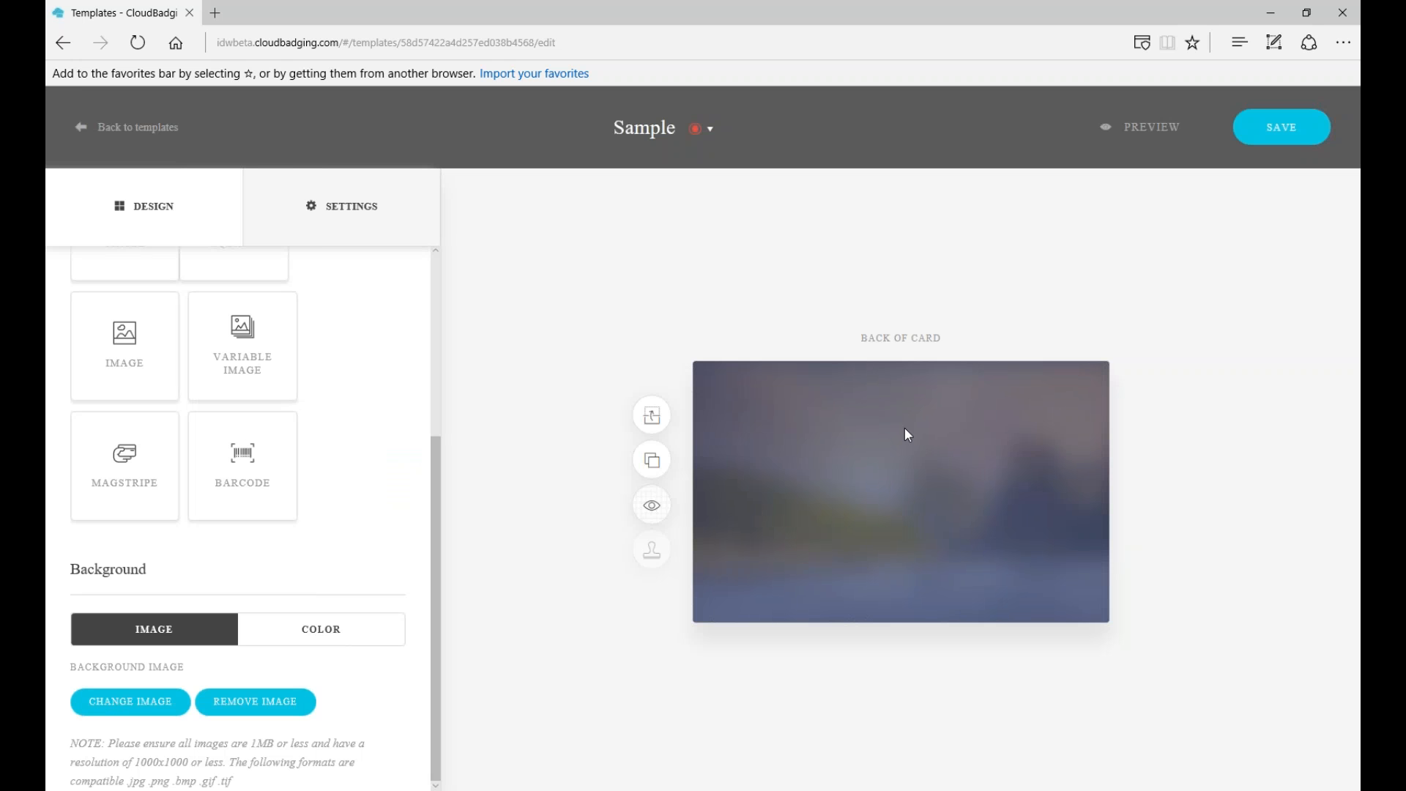
left_click(277, 701)
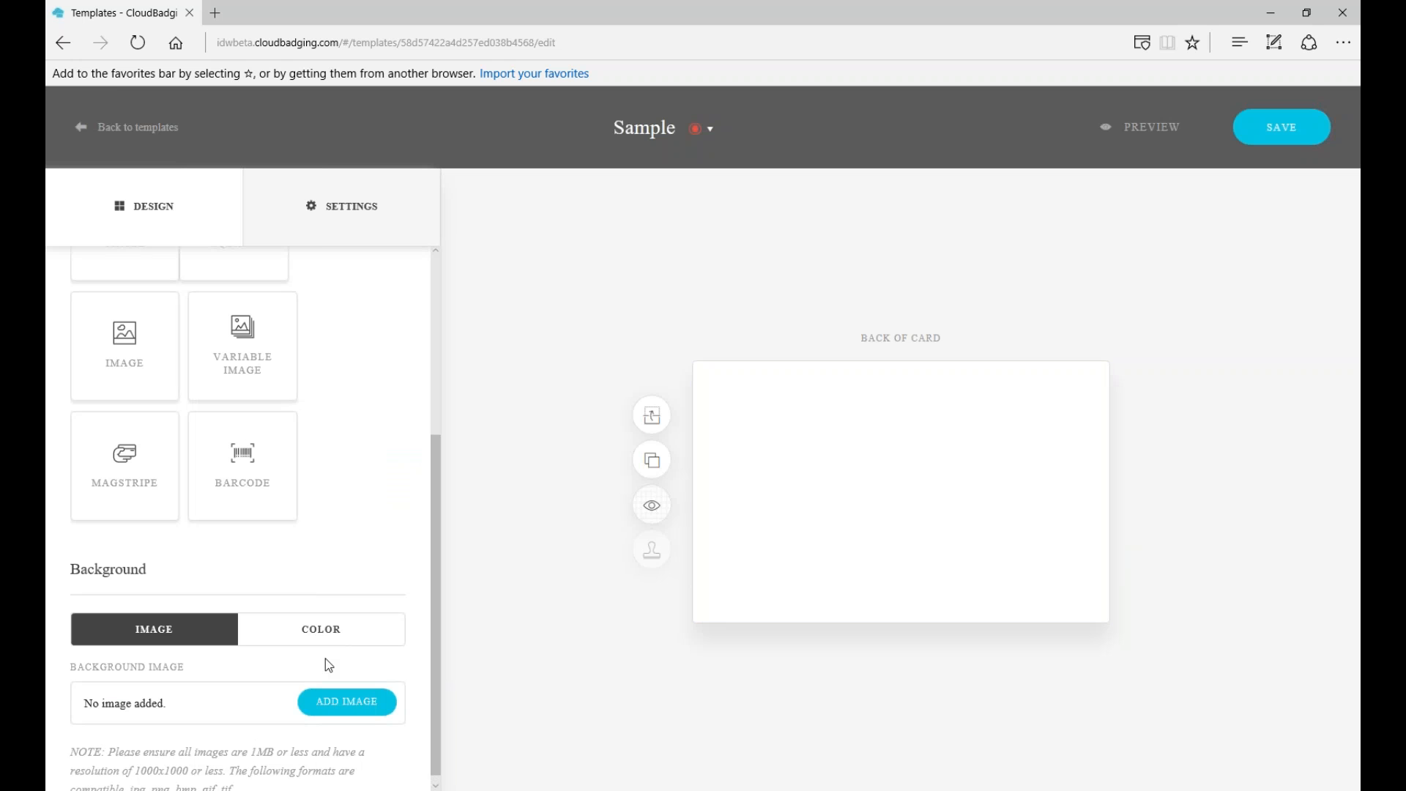
left_click(654, 417)
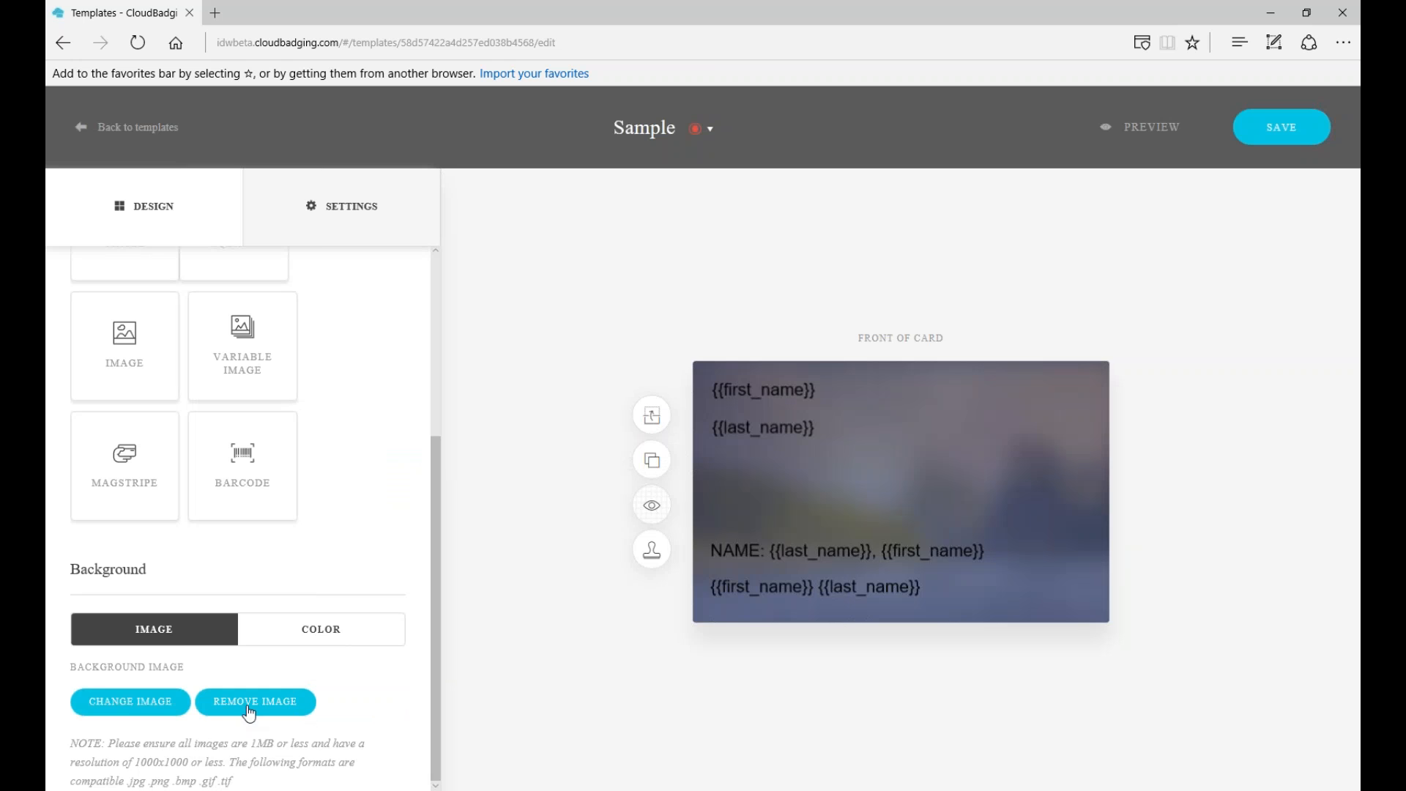
left_click(249, 707)
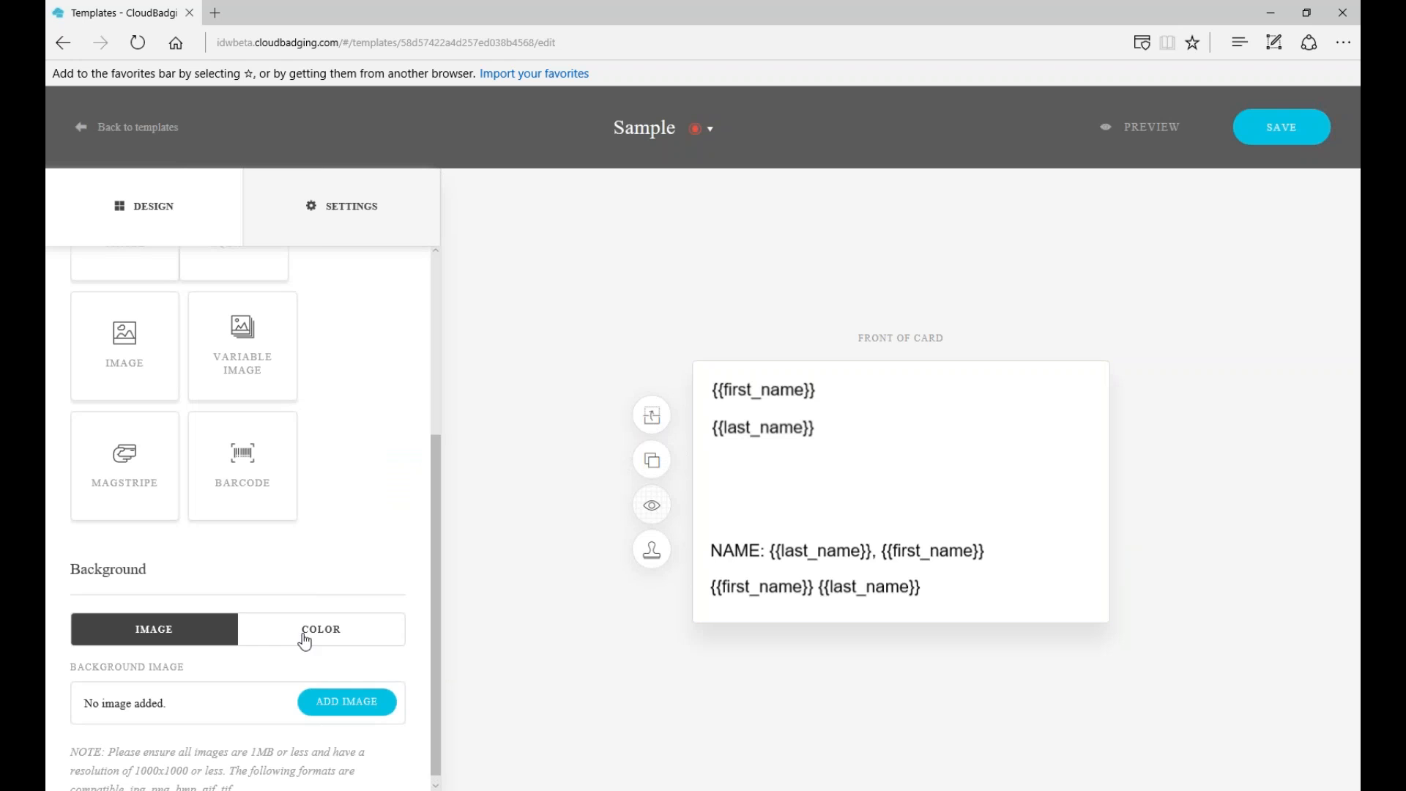
Switch the front background to a solid green colour, #3ab608.
left_click(327, 628)
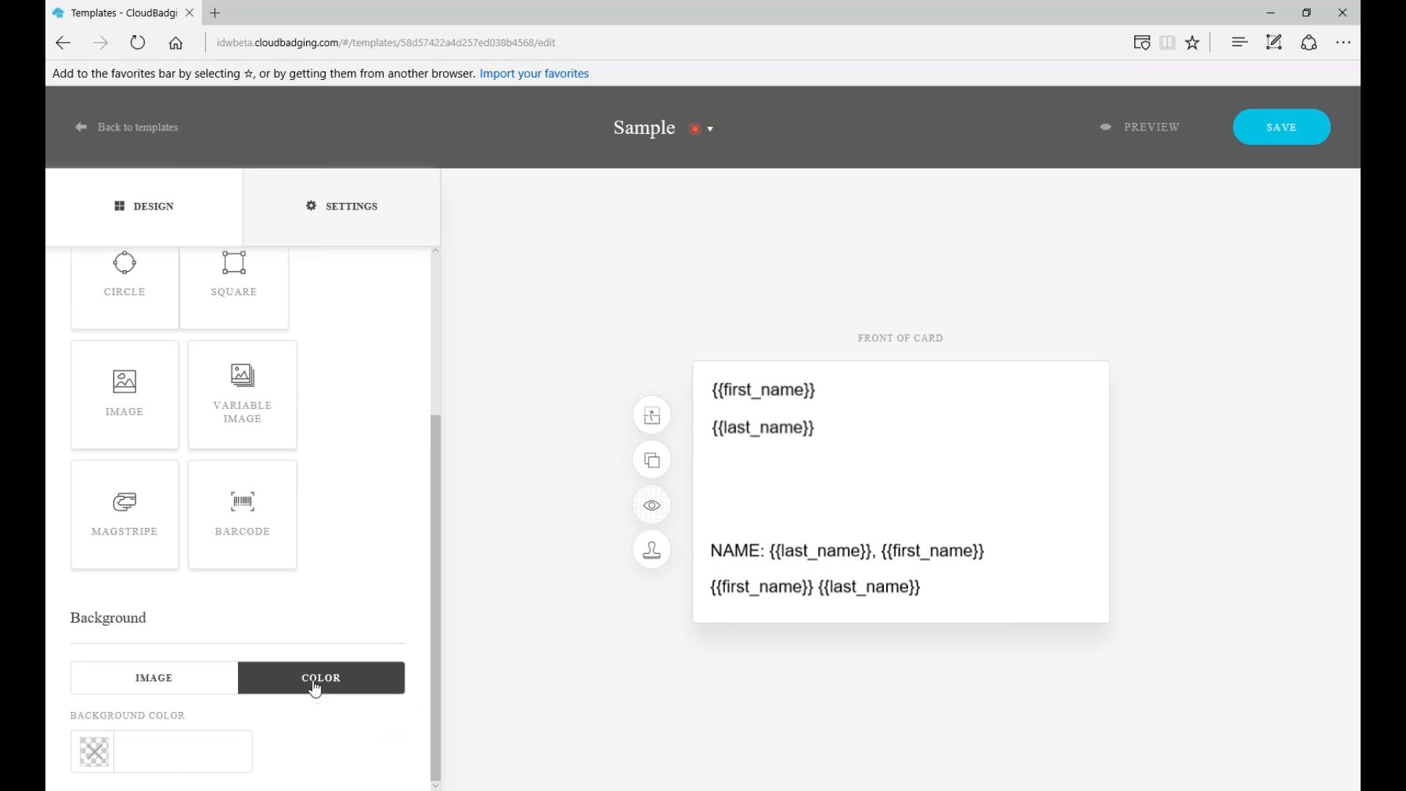
left_click(95, 754)
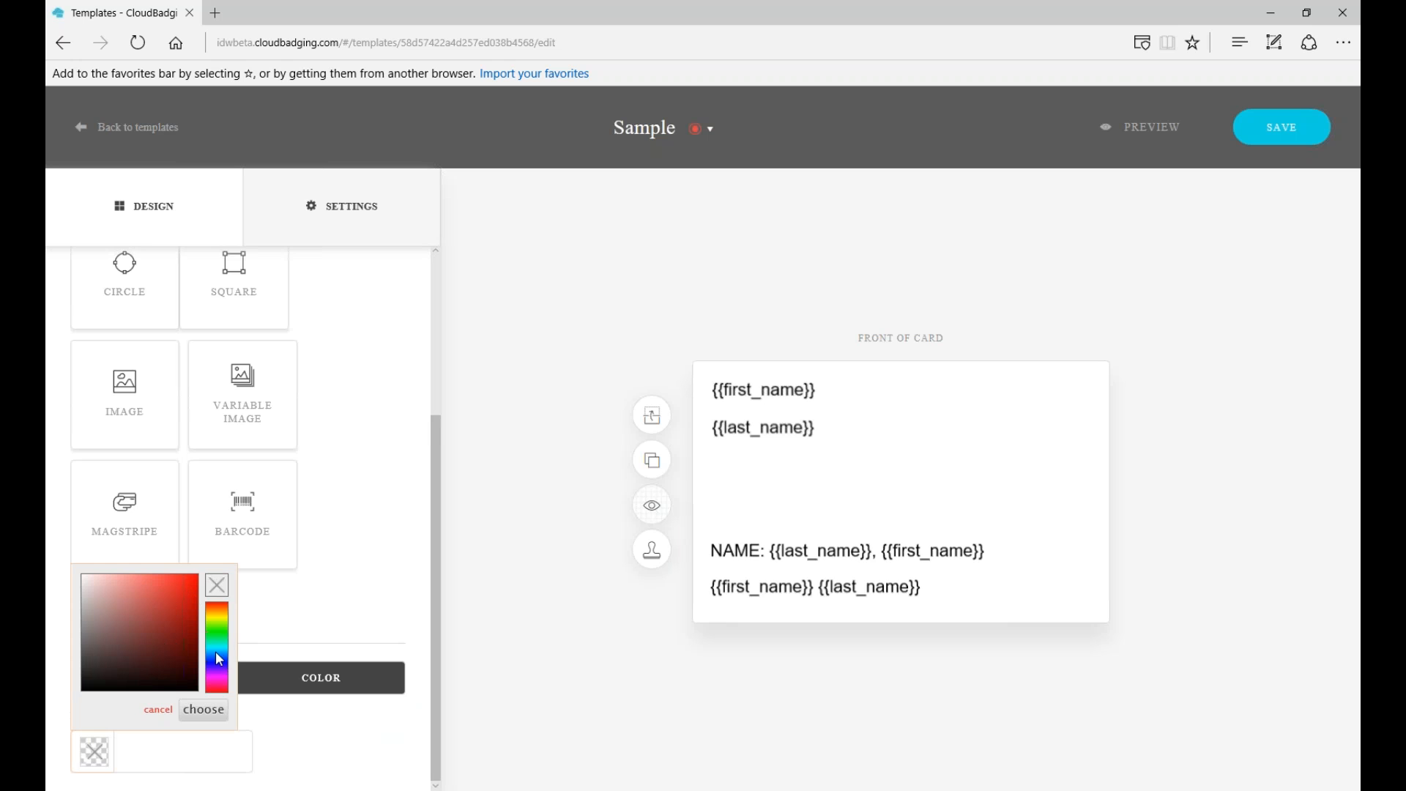
left_click(217, 633)
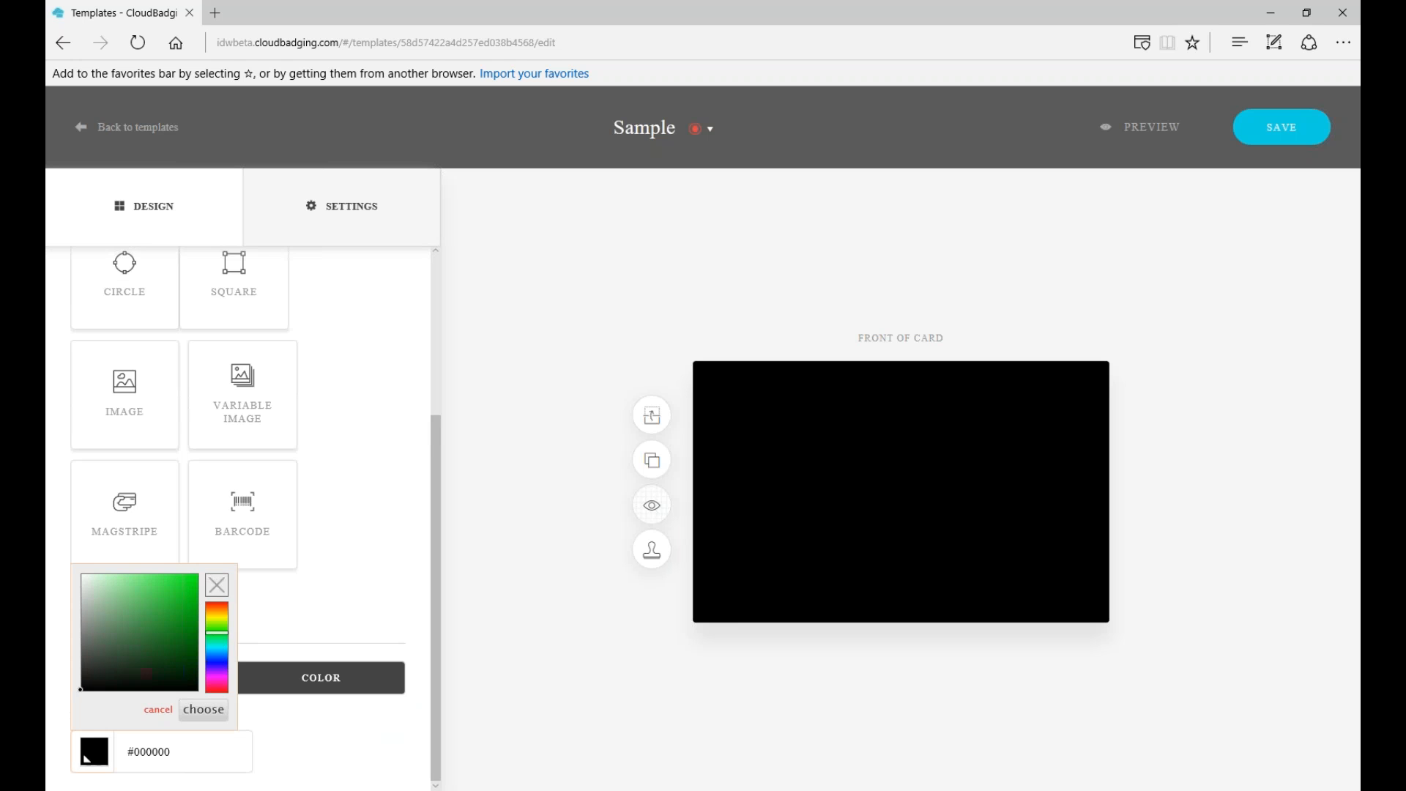
left_click(217, 628)
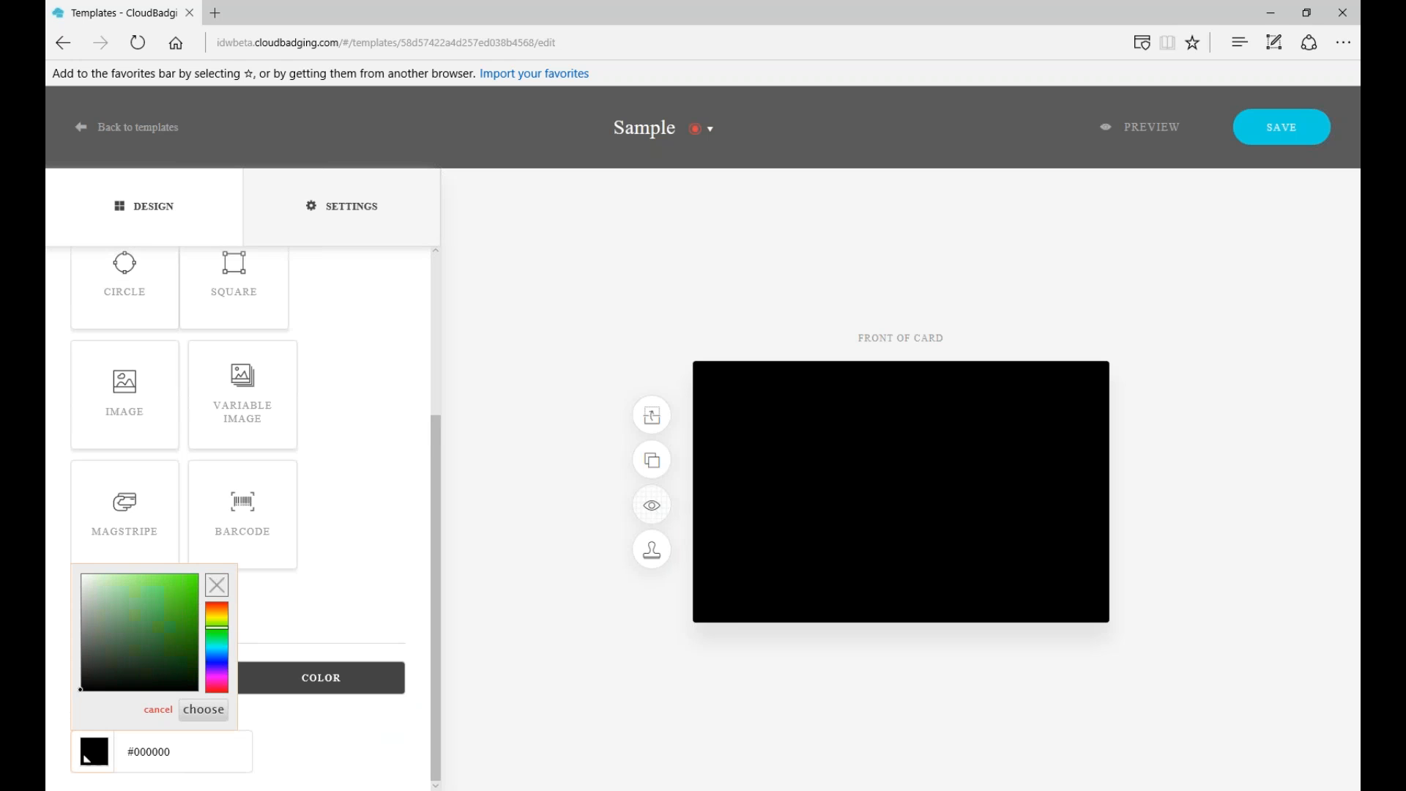
left_click(188, 581)
mouse_move(188, 581)
left_mouse_down()
mouse_move(183, 618)
mouse_move(166, 618)
mouse_move(179, 606)
mouse_move(180, 643)
mouse_move(132, 624)
mouse_move(183, 591)
mouse_move(183, 636)
mouse_move(192, 605)
left_mouse_up()
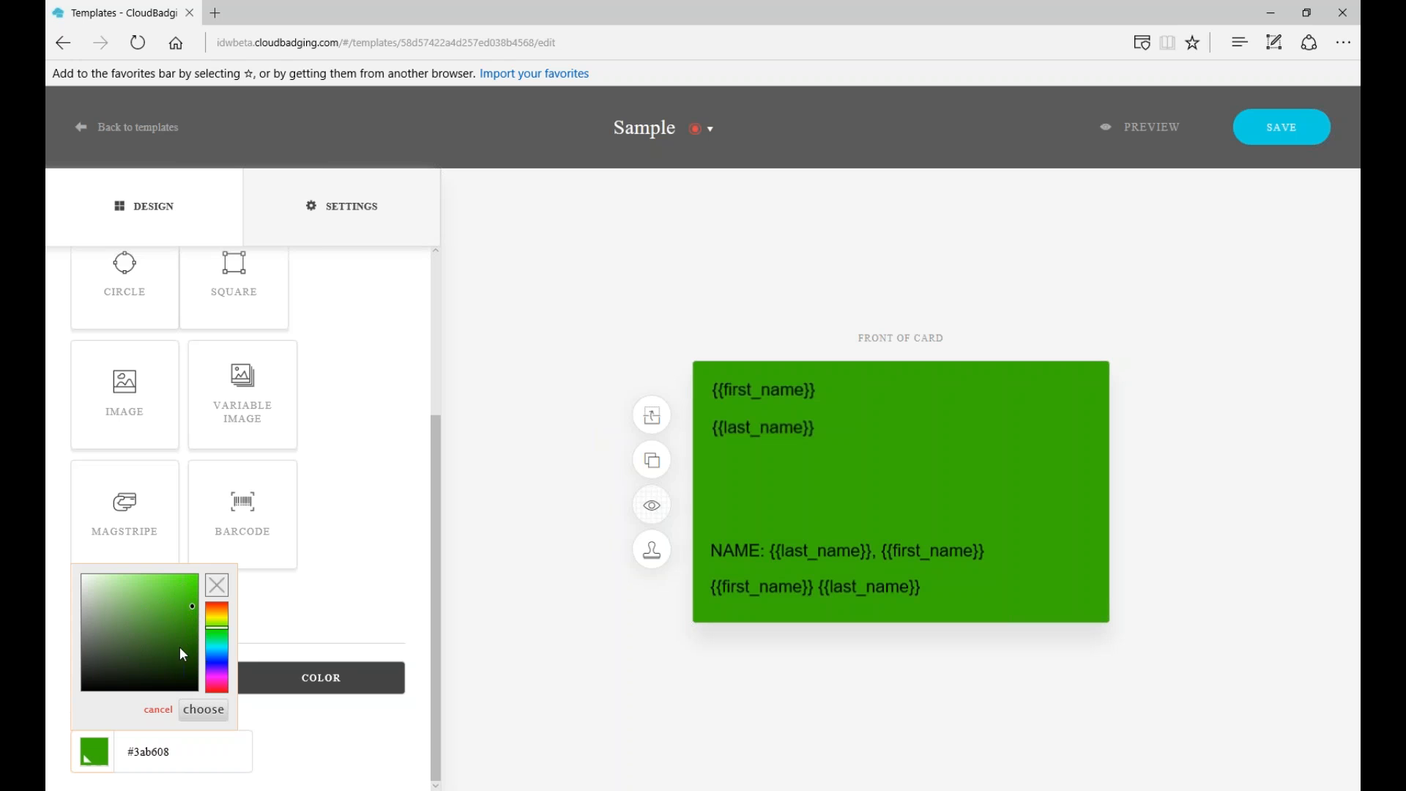
left_click(199, 710)
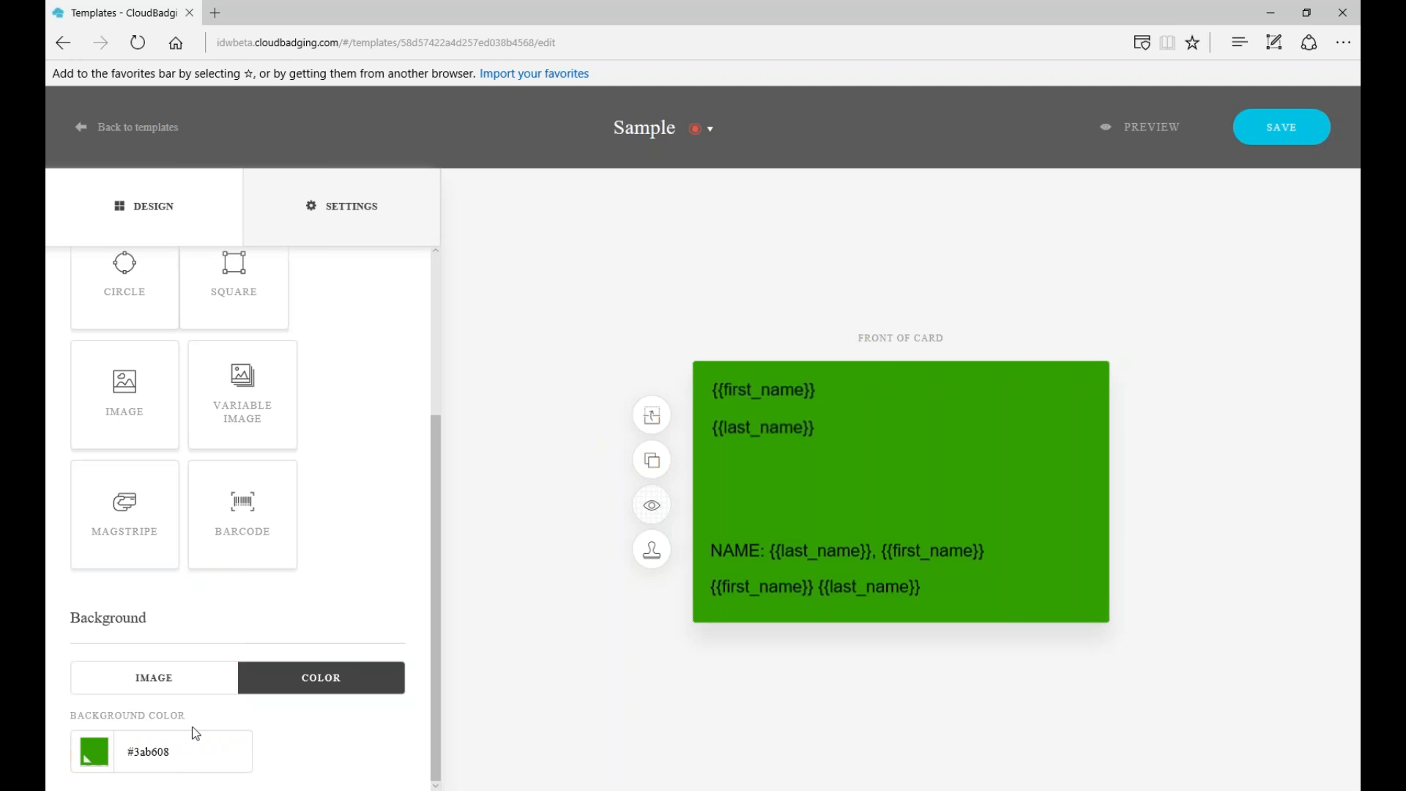
left_click(189, 760)
left_click(158, 753)
left_click_drag(134, 753, 189, 749)
Clear the #3ab608 background colour so the card front is plain white.
left_click(231, 752)
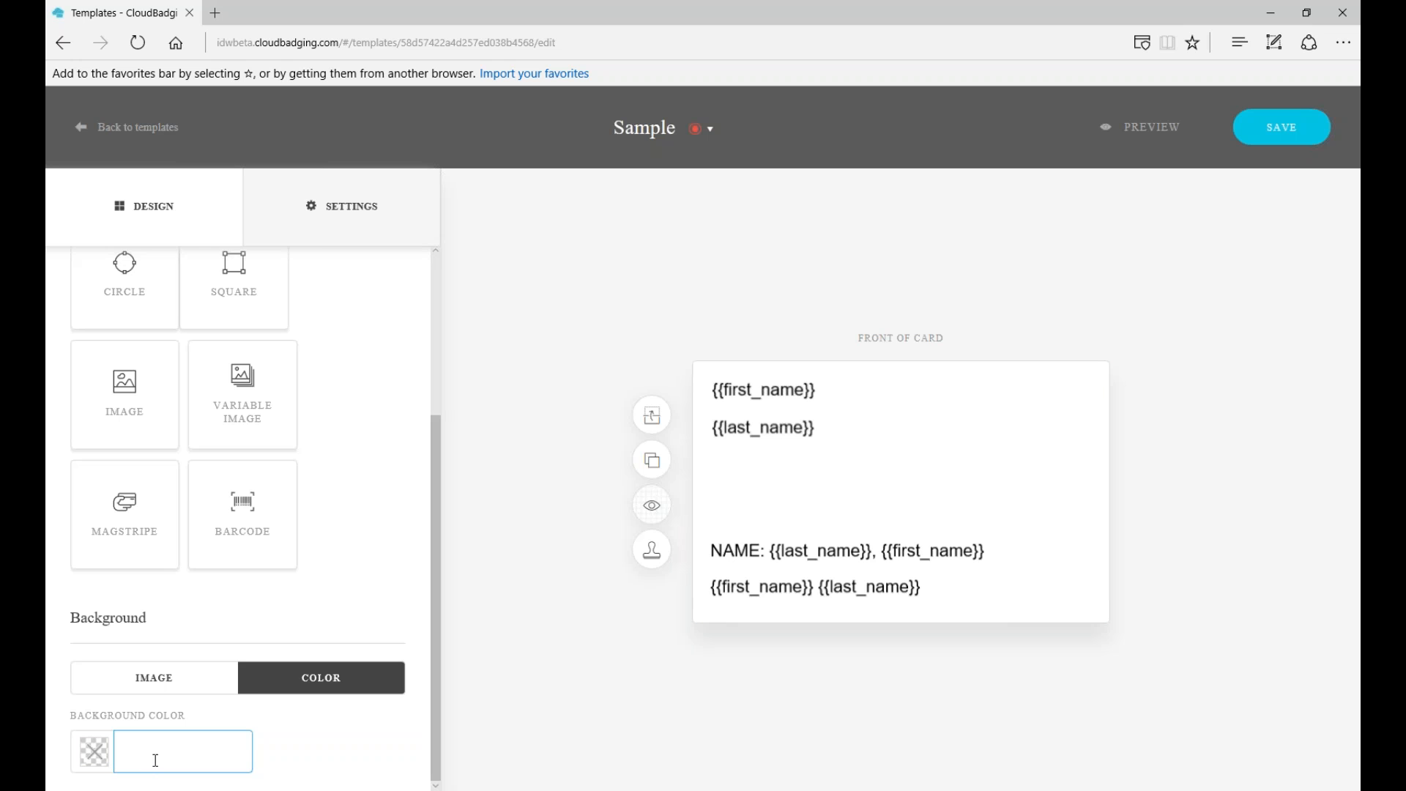
left_click(582, 237)
Add a variable image placeholder beside the name fields and enlarge it.
left_click(240, 392)
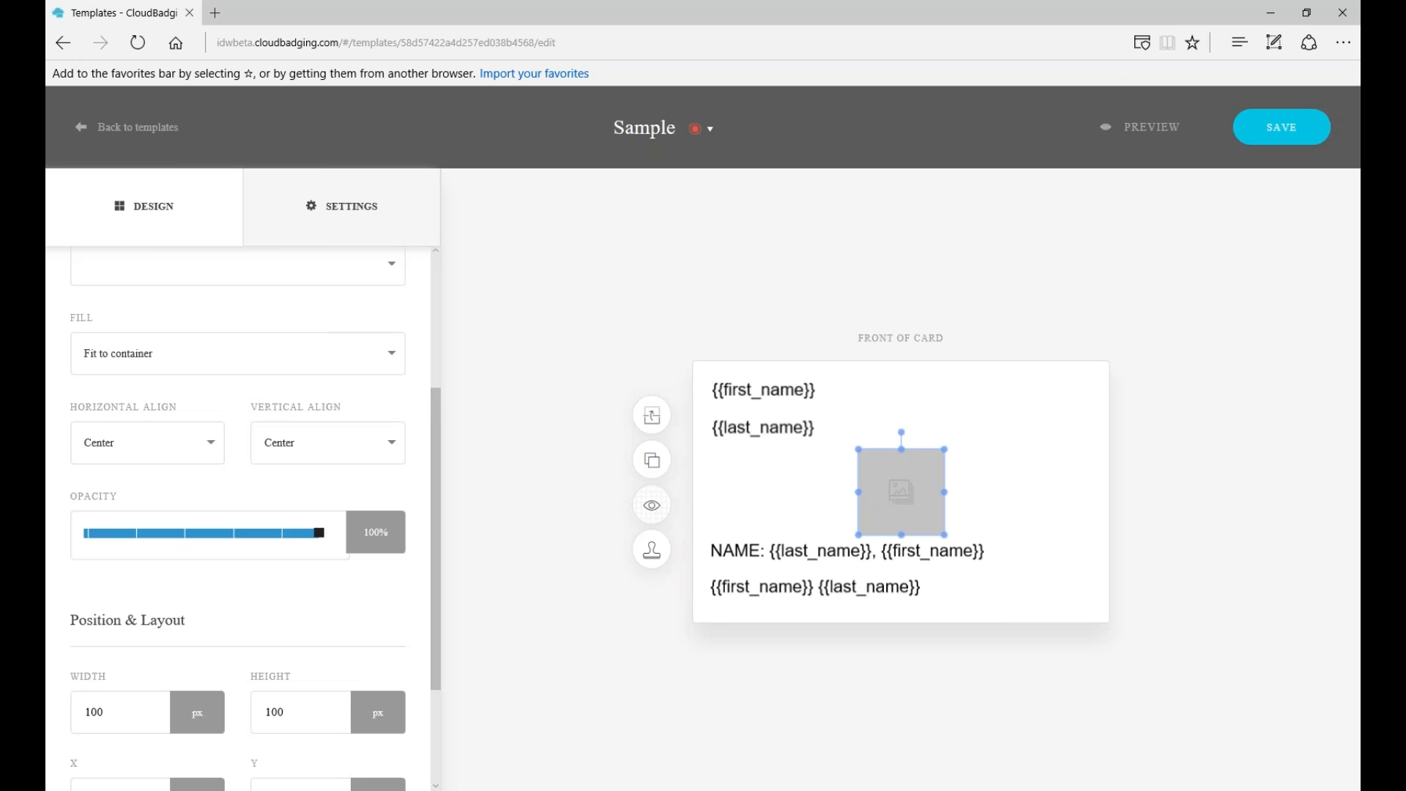
left_click_drag(902, 481, 1004, 445)
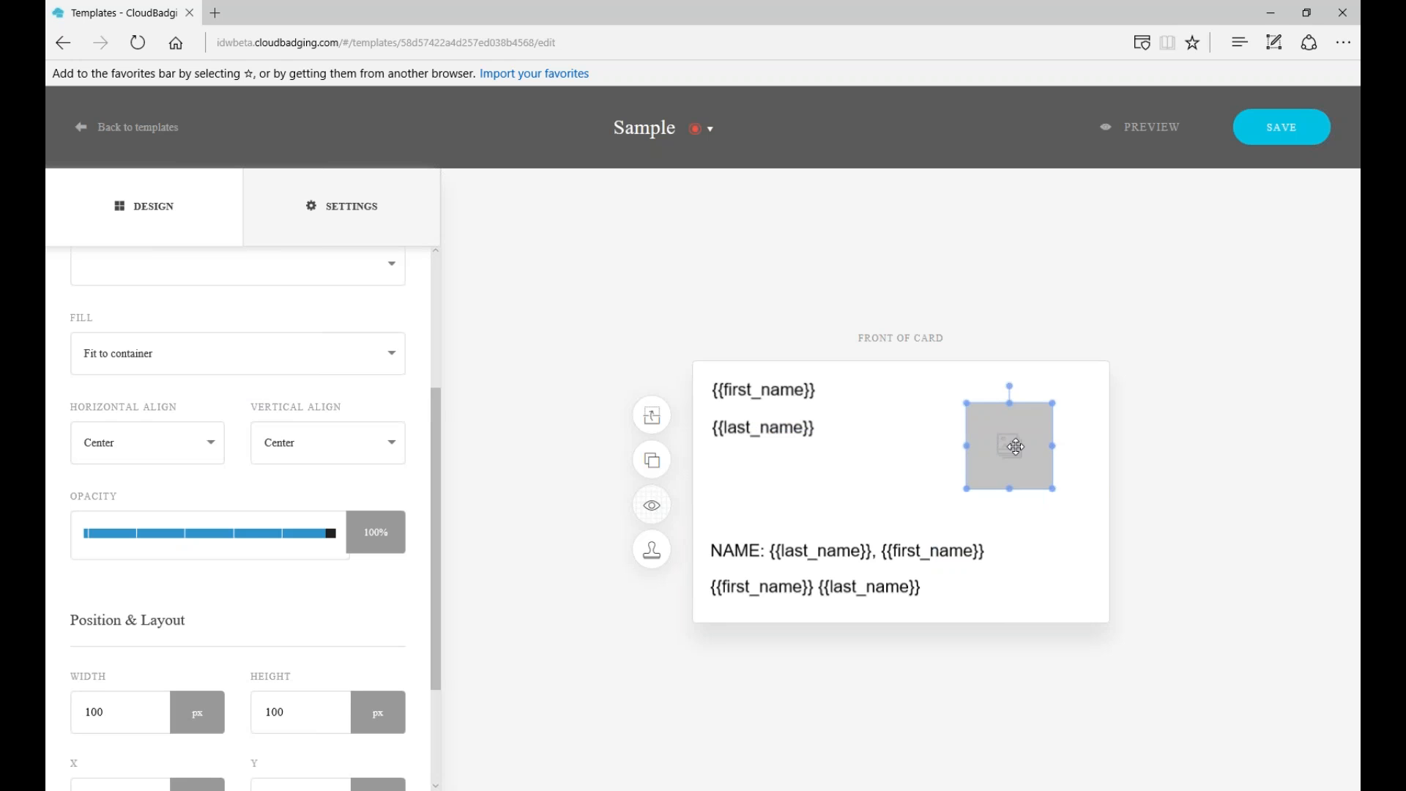
left_click_drag(1011, 442, 874, 421)
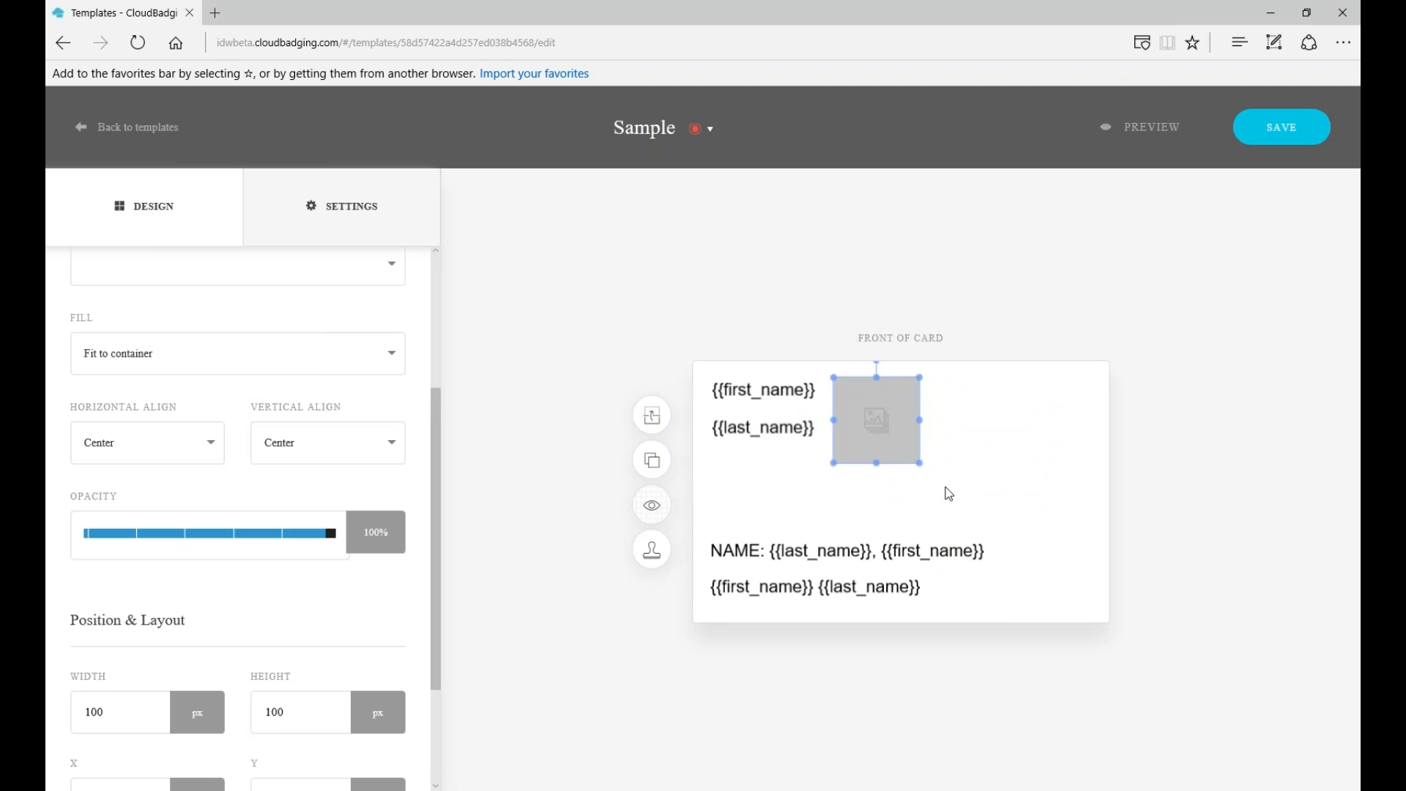
left_click_drag(922, 462, 959, 503)
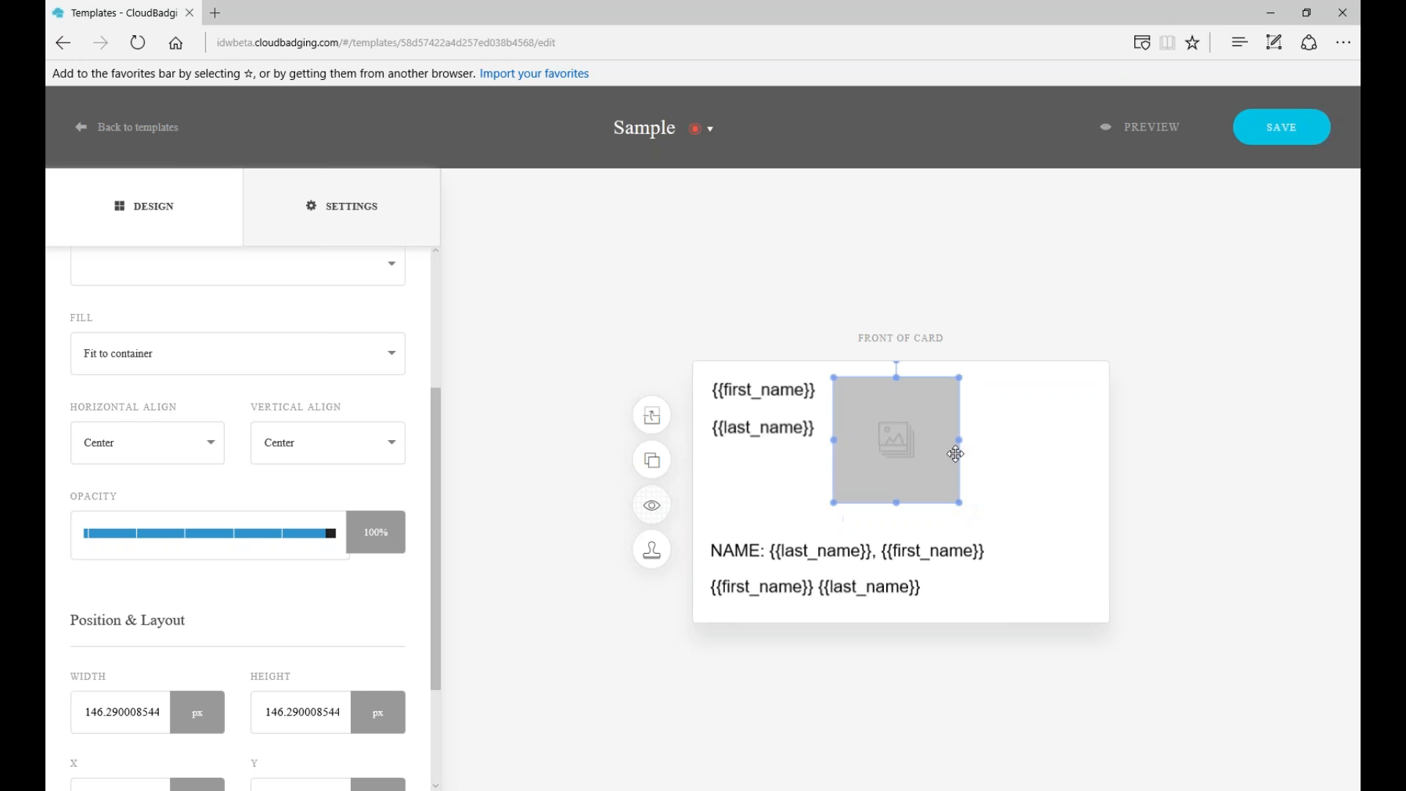
mouse_move(959, 439)
left_mouse_down()
mouse_move(1105, 439)
mouse_move(967, 440)
left_mouse_up()
mouse_move(900, 503)
left_mouse_down()
mouse_move(902, 644)
mouse_move(900, 477)
left_mouse_up()
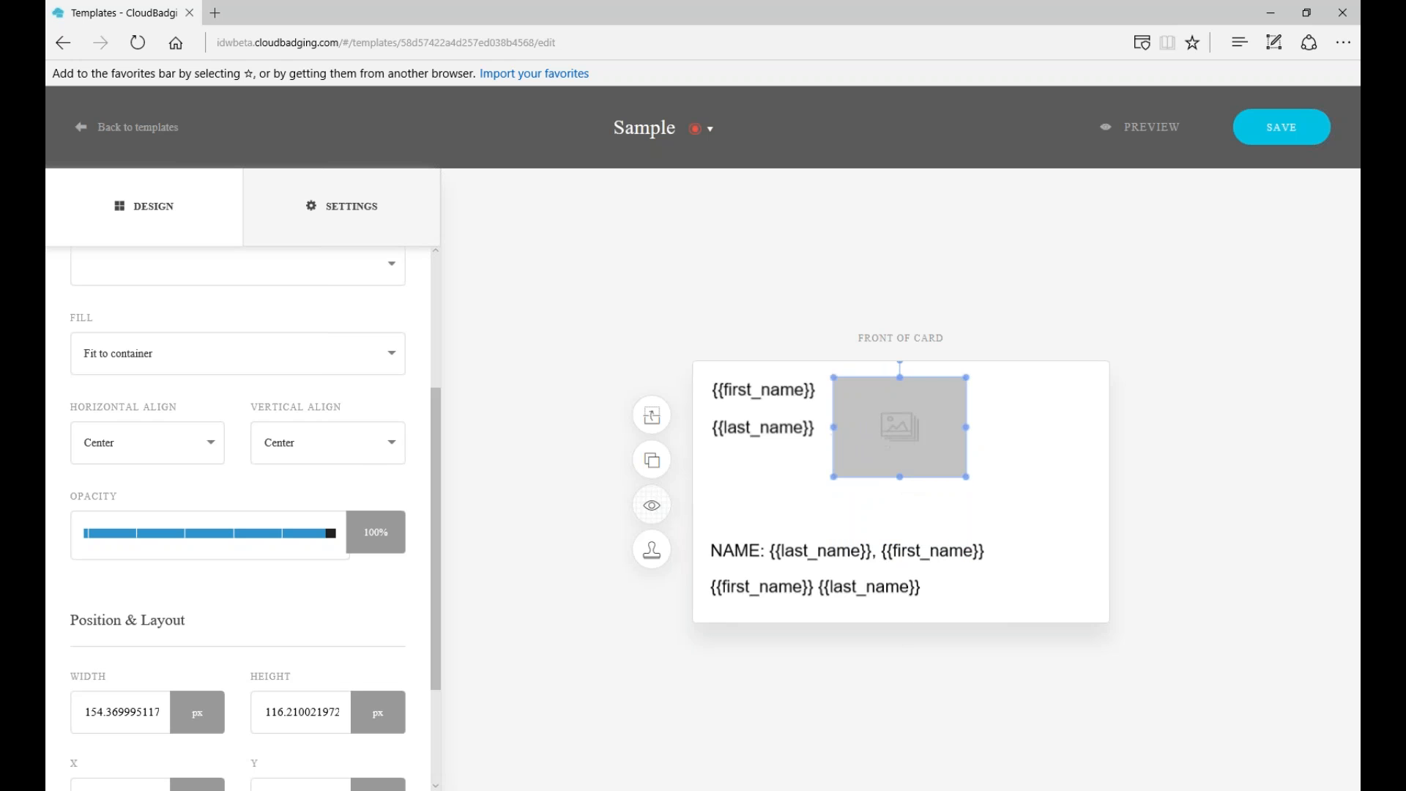
Replace it with a new variable image of about 110 px beside the name fields.
key("Delete")
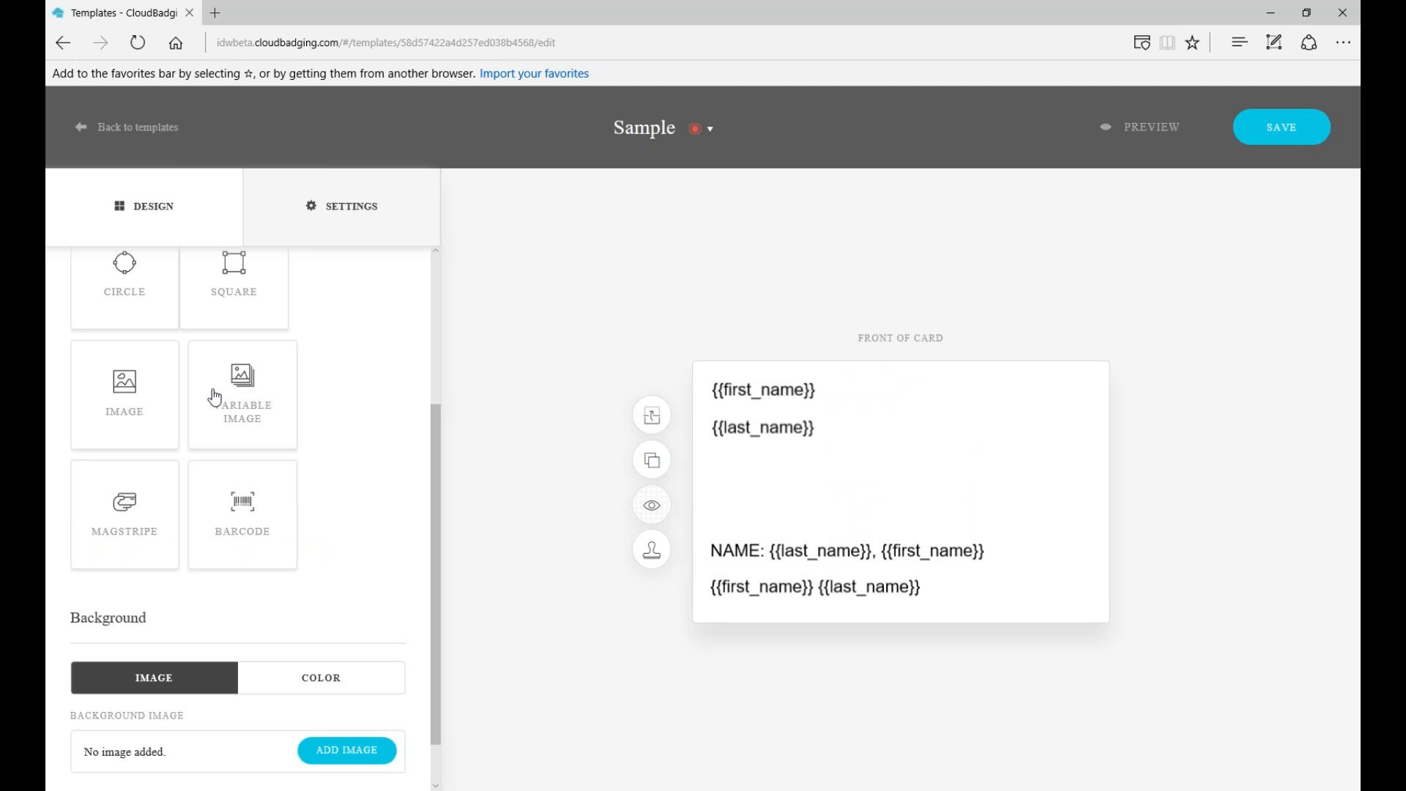
left_click(241, 394)
left_click_drag(912, 469, 888, 398)
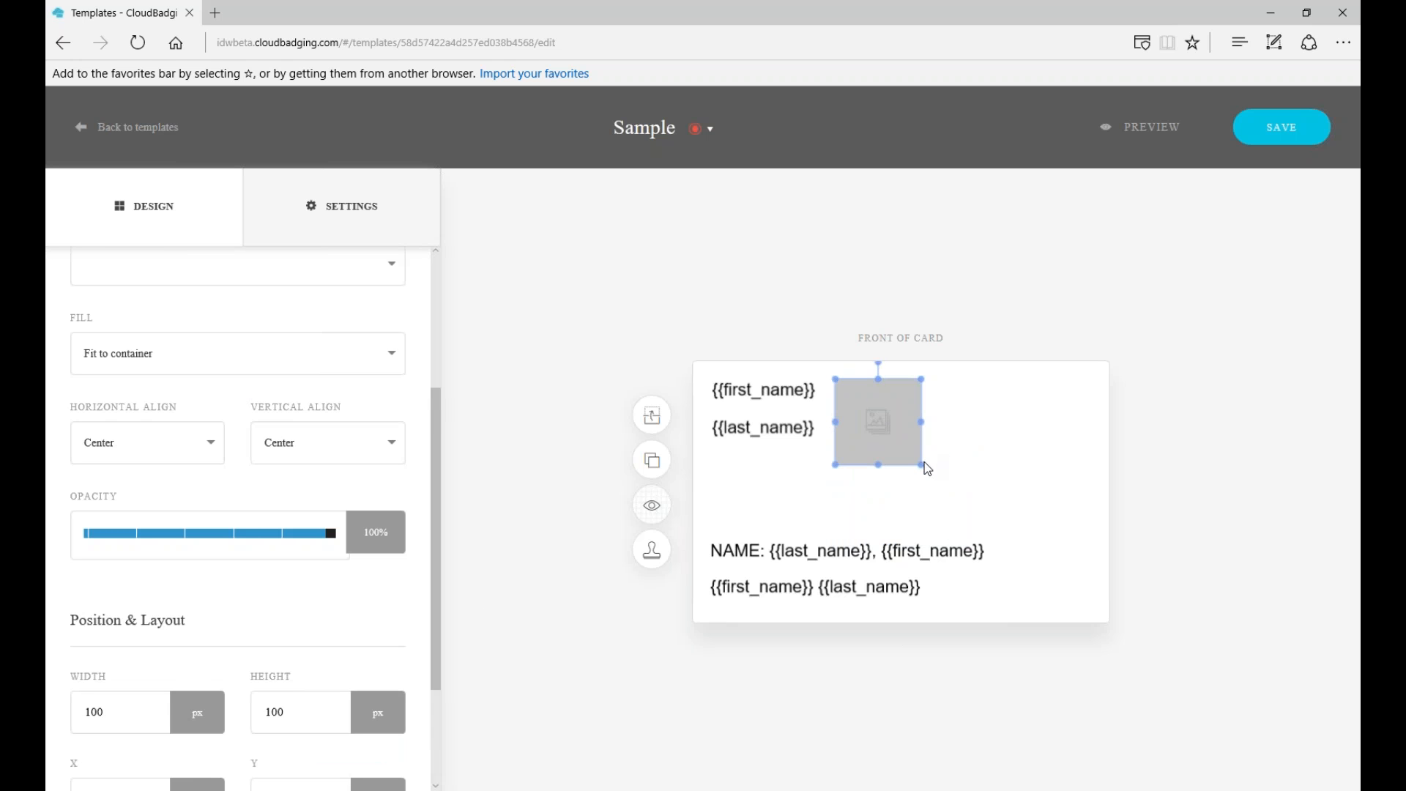
mouse_move(921, 466)
left_mouse_down()
mouse_move(945, 506)
mouse_move(926, 480)
left_mouse_up()
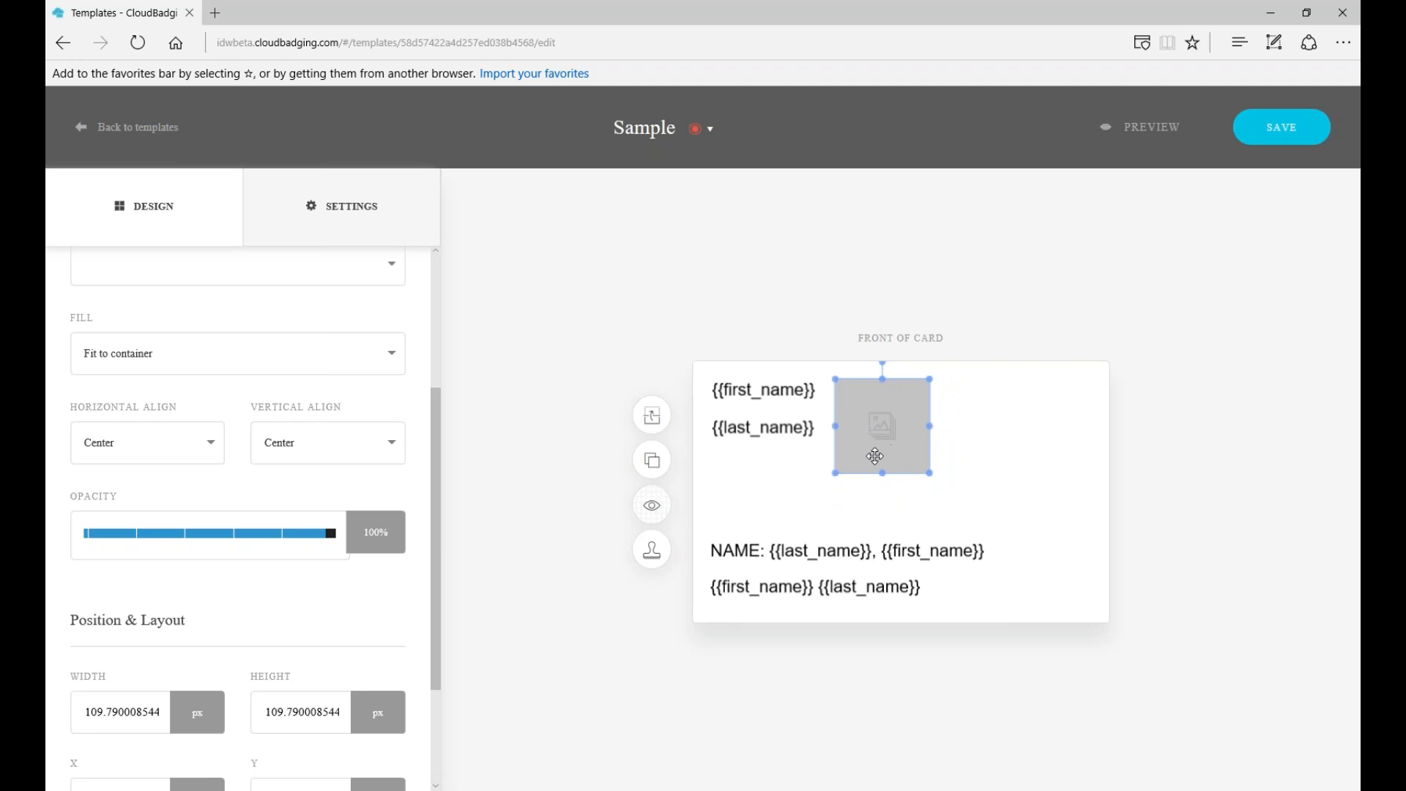
scroll(364, 418, "up", 3)
Link the variable image to the Photo field and set its fill to Fit to container.
left_click(370, 501)
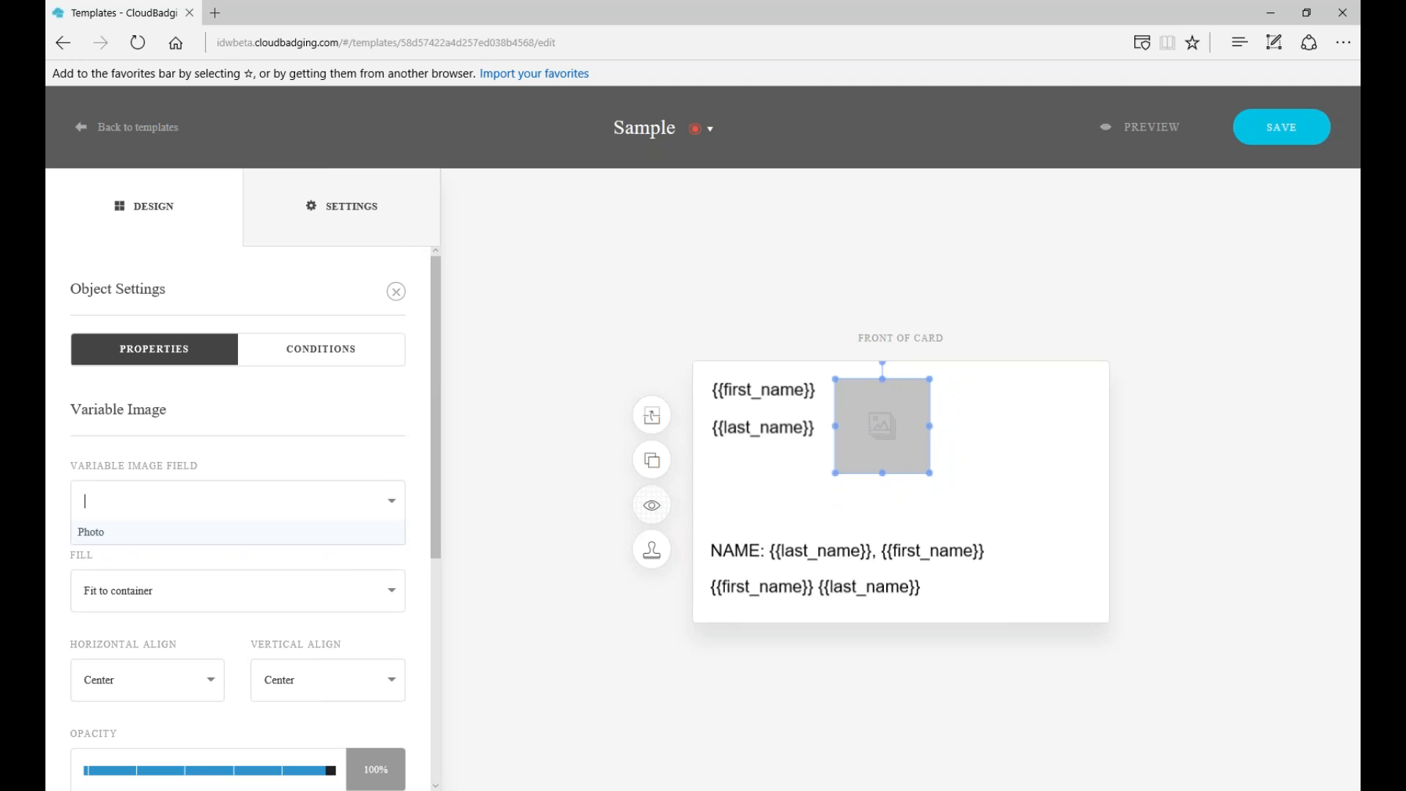
left_click(176, 535)
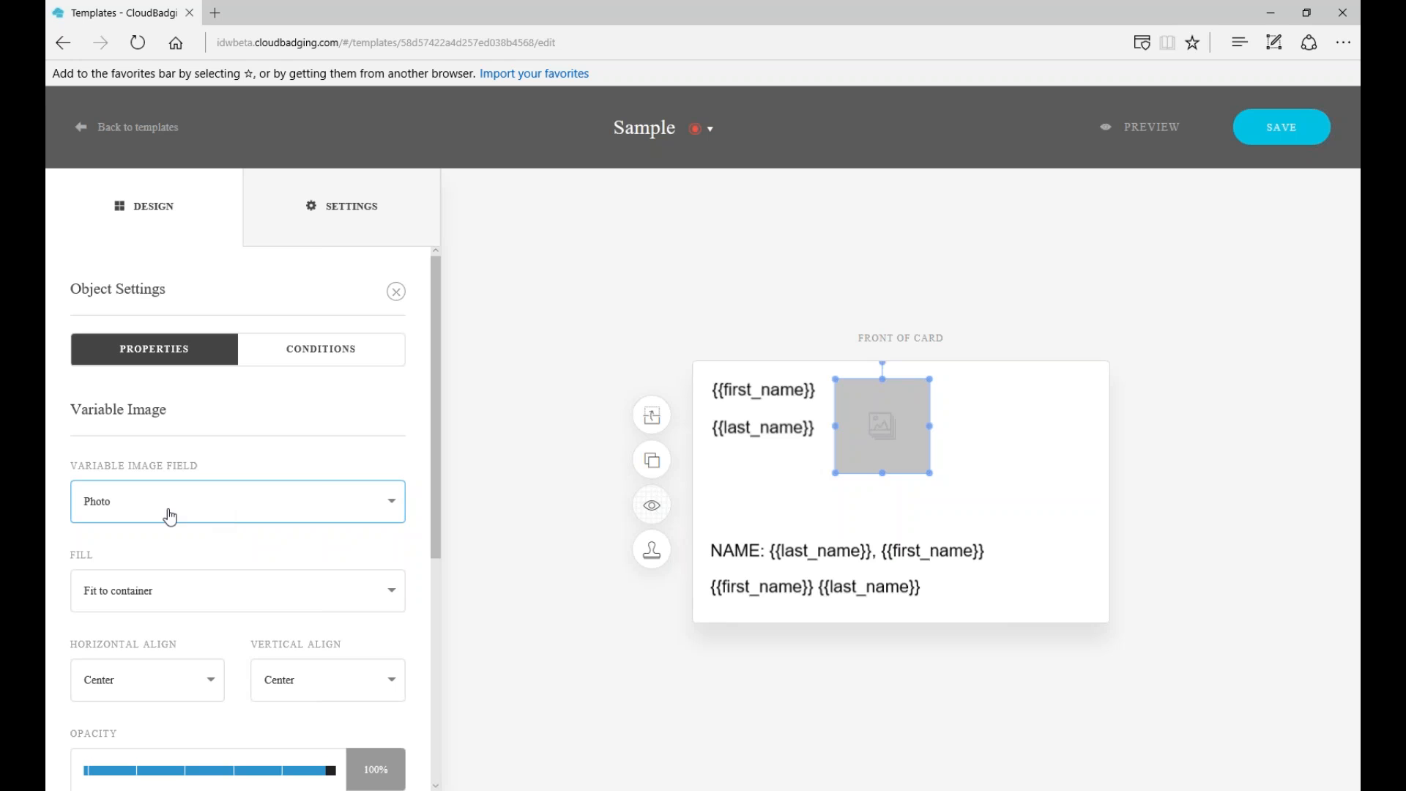
scroll(298, 564, "down", 1)
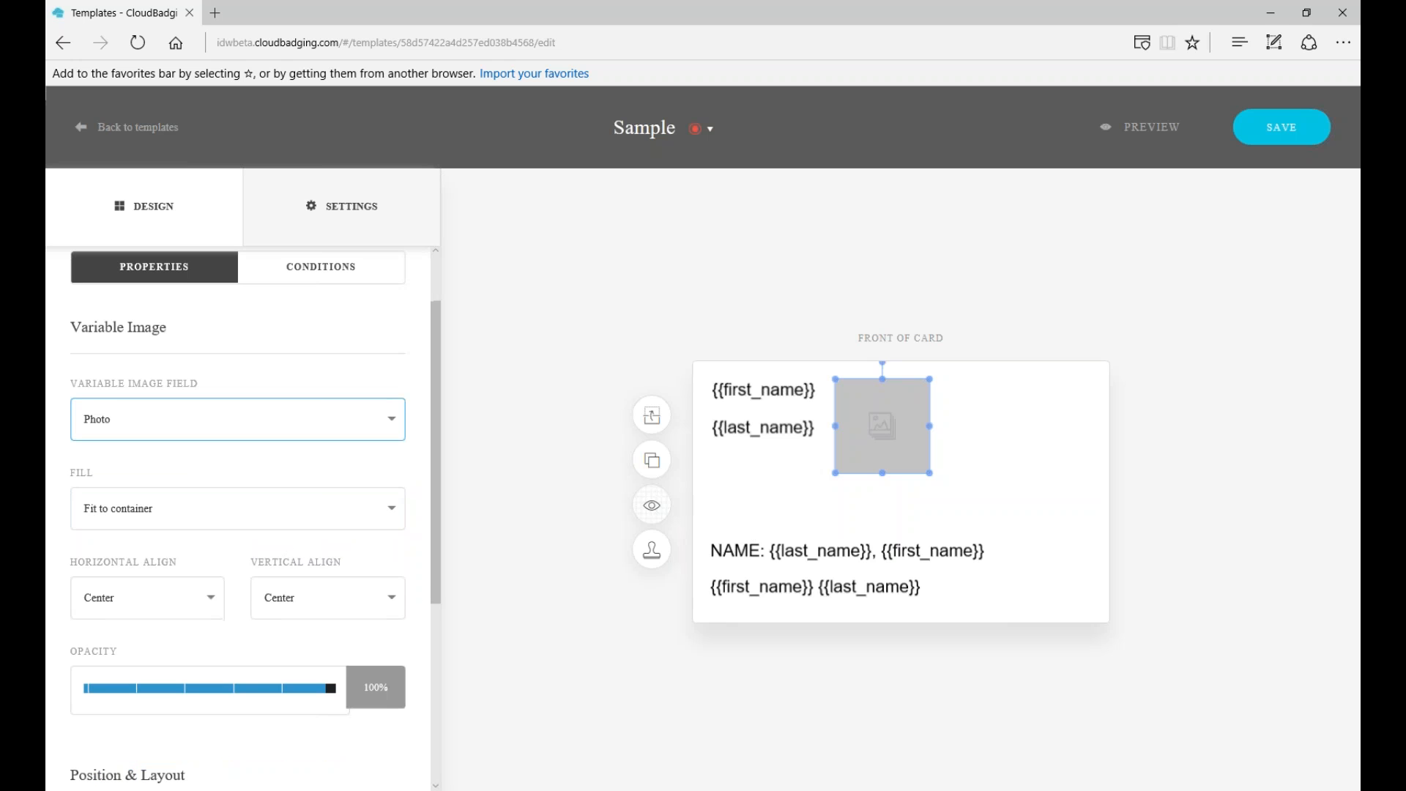
left_click(395, 513)
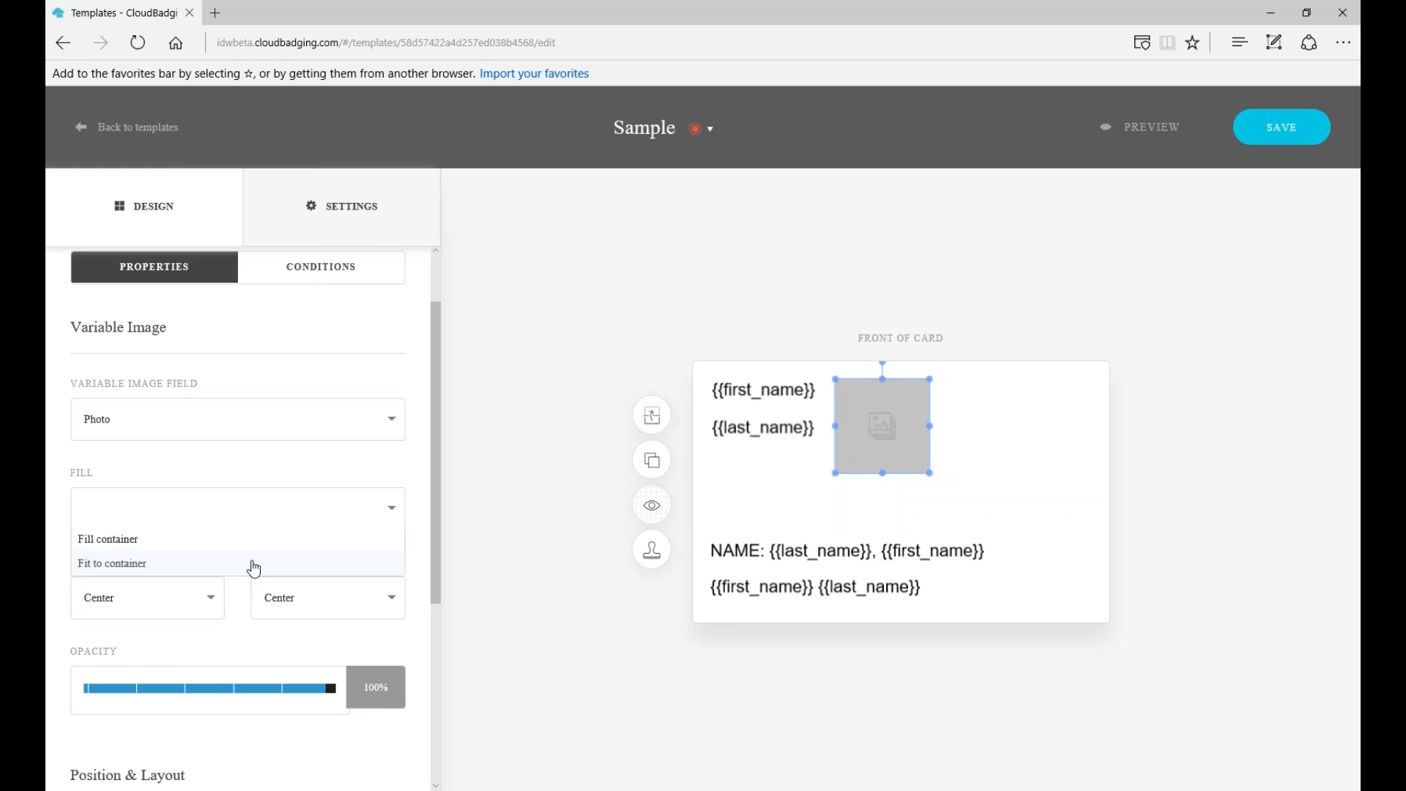
left_click(136, 564)
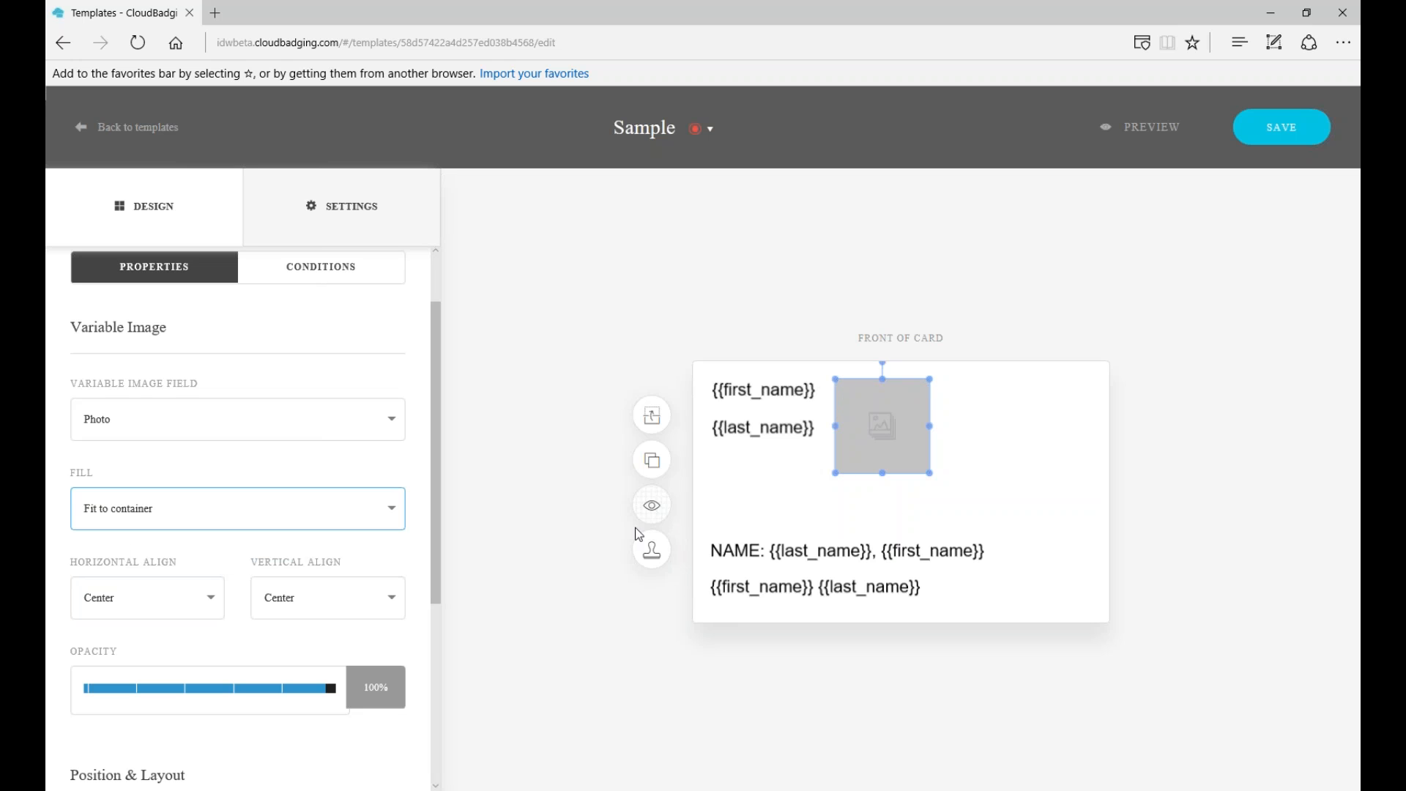
left_click(157, 518)
left_click(153, 568)
left_click(526, 423)
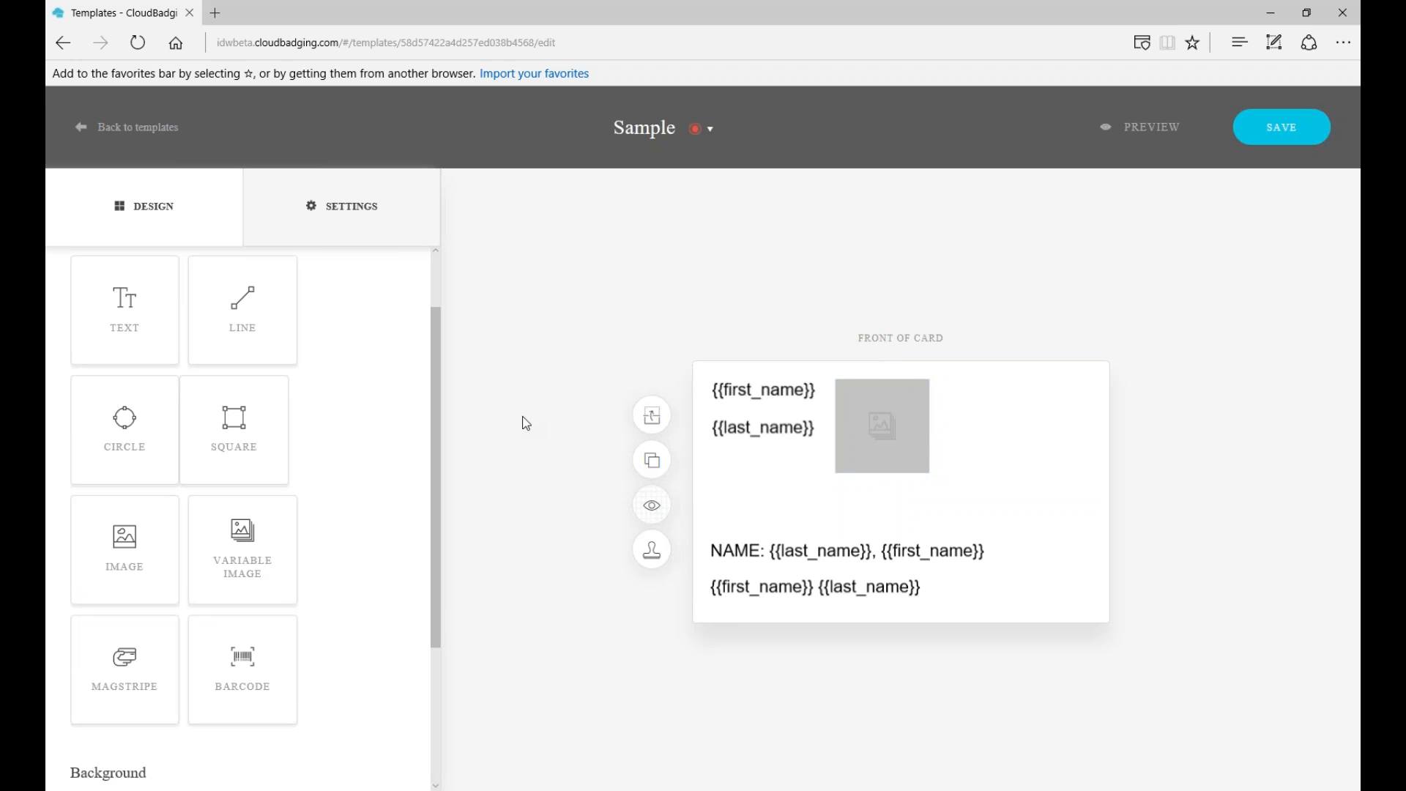
Select the photo placeholder and centre it horizontally and vertically with the alignment buttons.
left_click(904, 438)
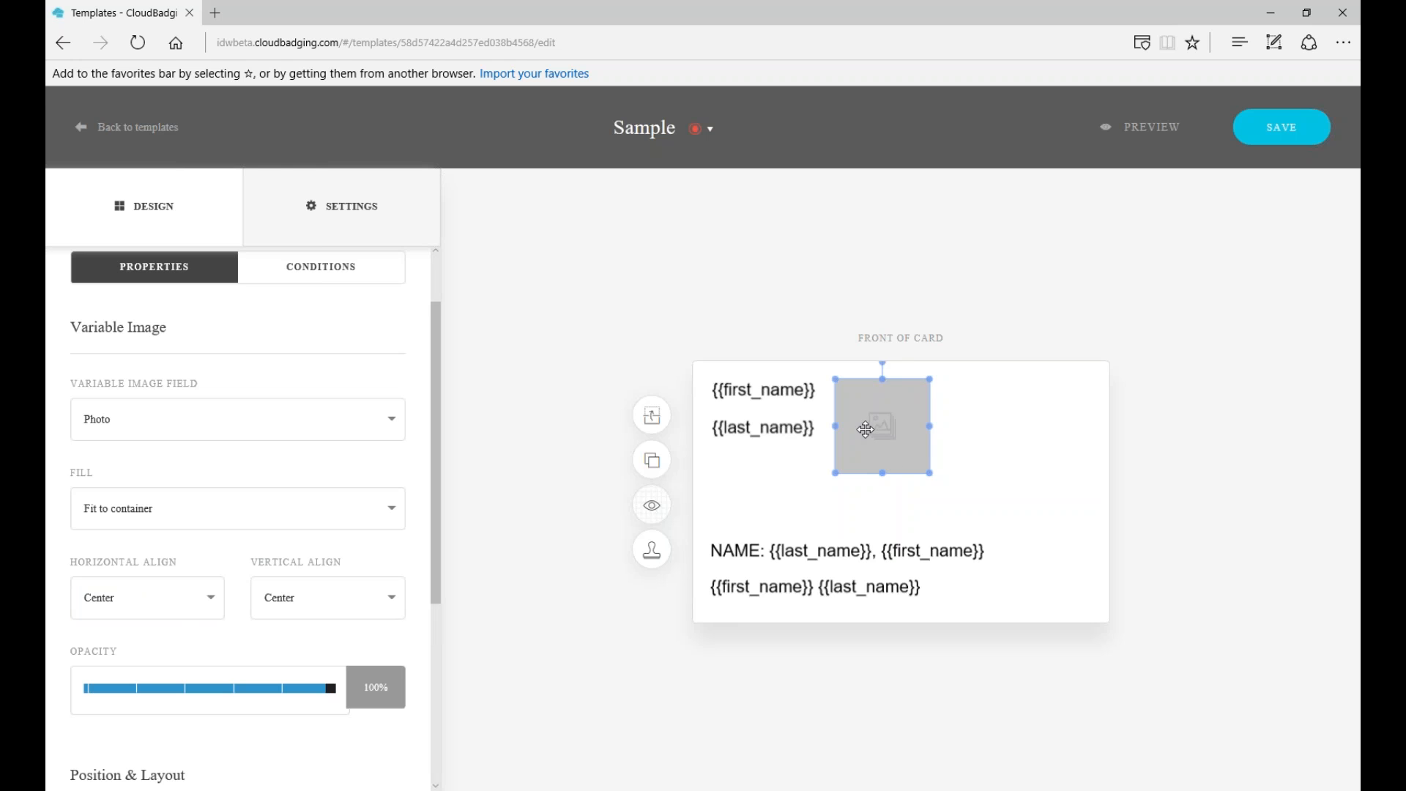
left_click(527, 286)
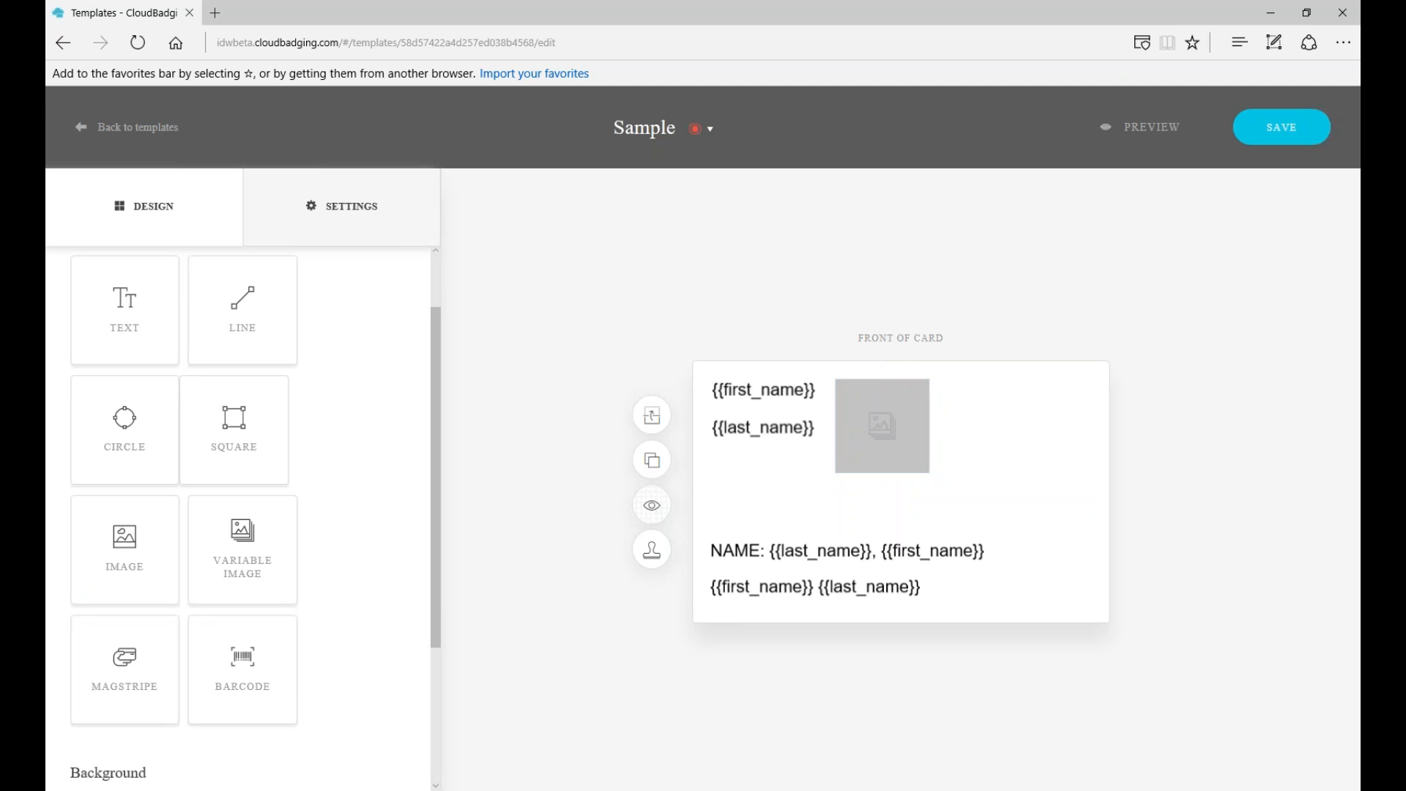
left_click(895, 428)
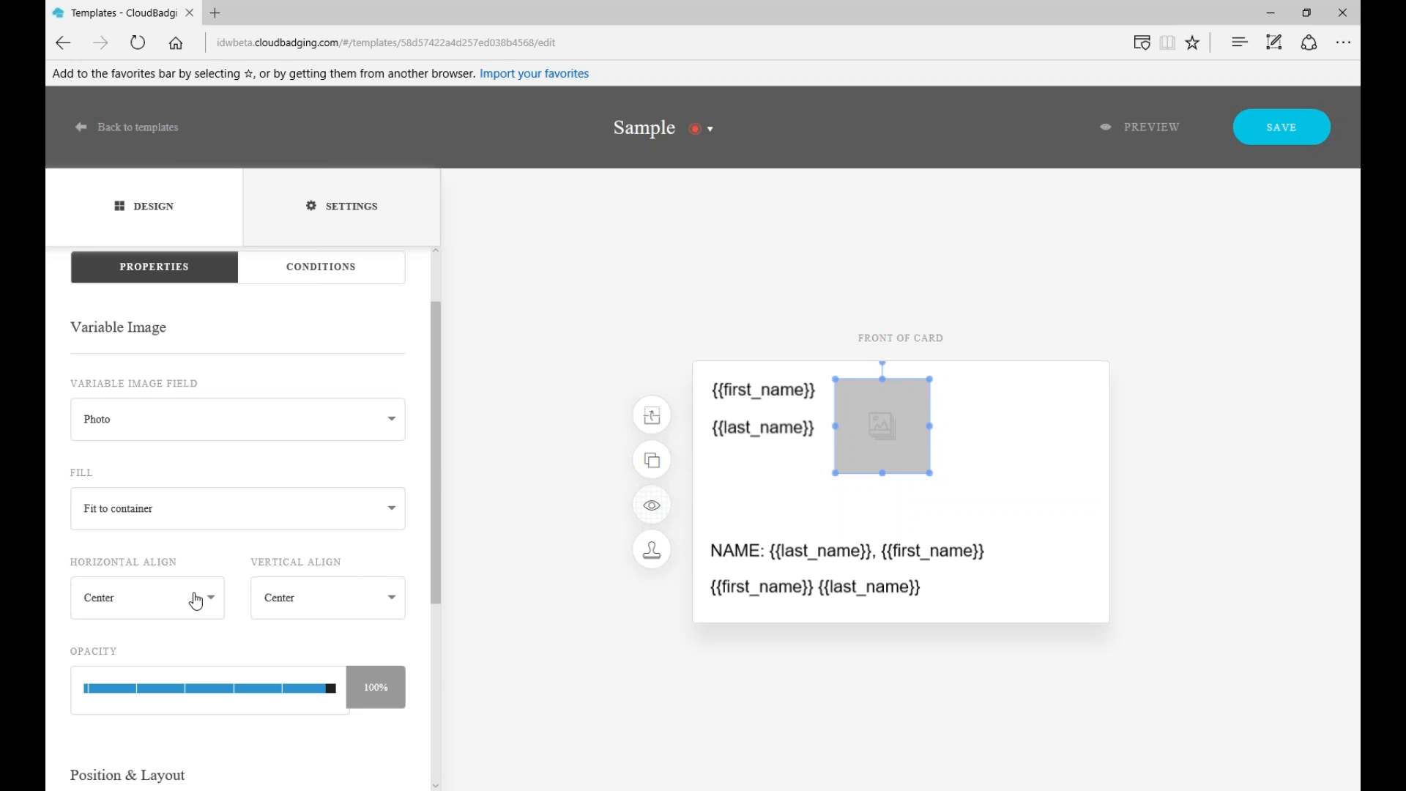
scroll(196, 600, "down", 4)
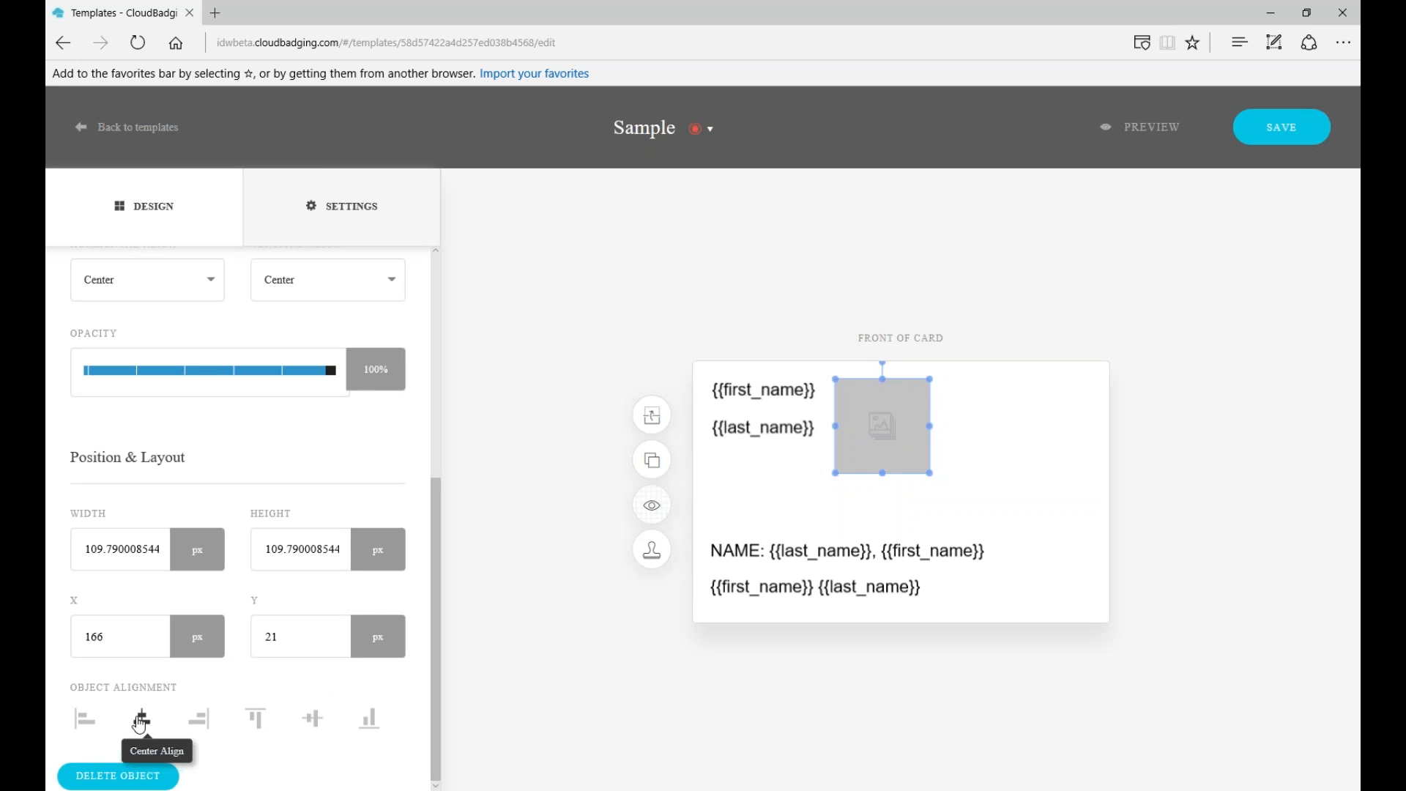
left_click(142, 719)
left_click(313, 719)
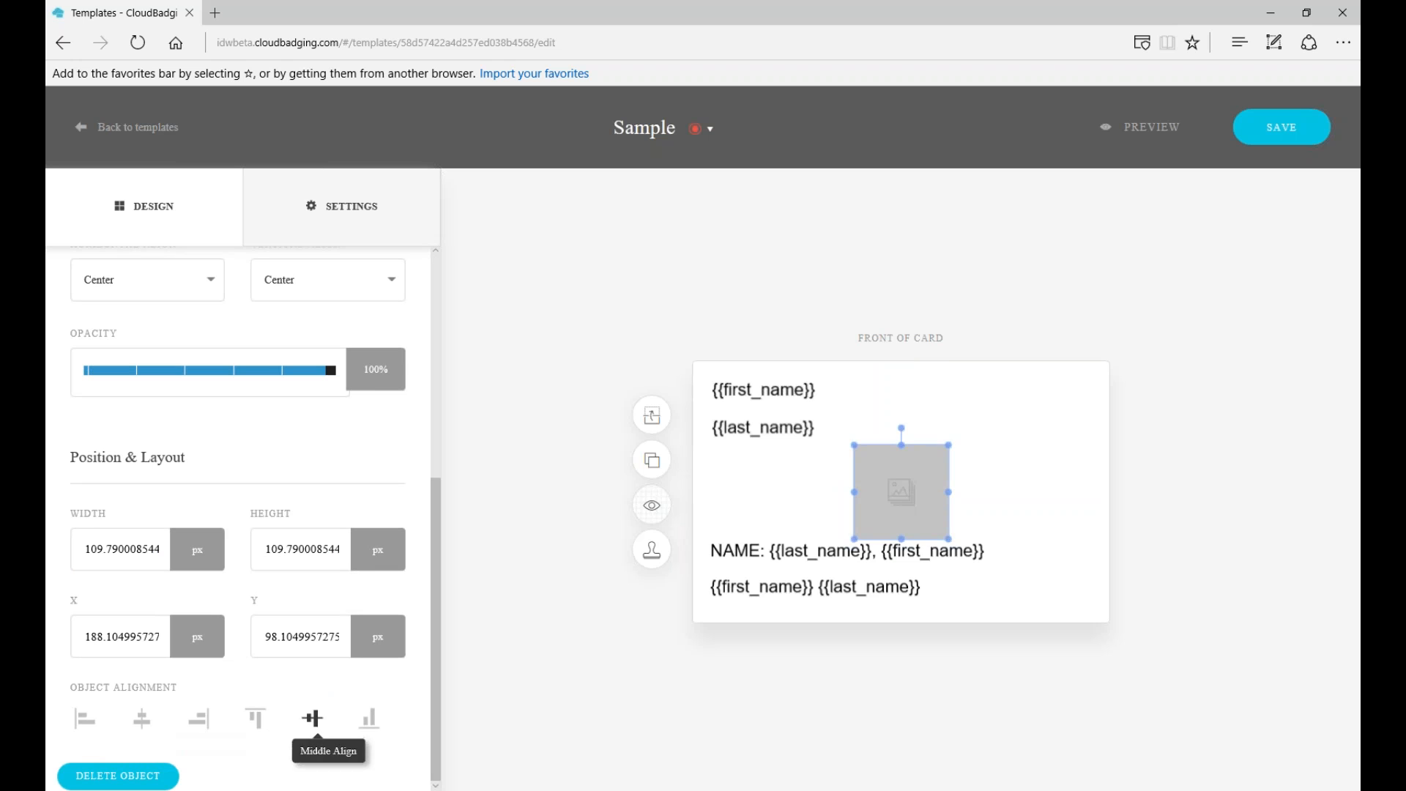
Try the edge alignments, then drag the placeholder to the top-right corner at X 350, Y 20.
left_click(373, 722)
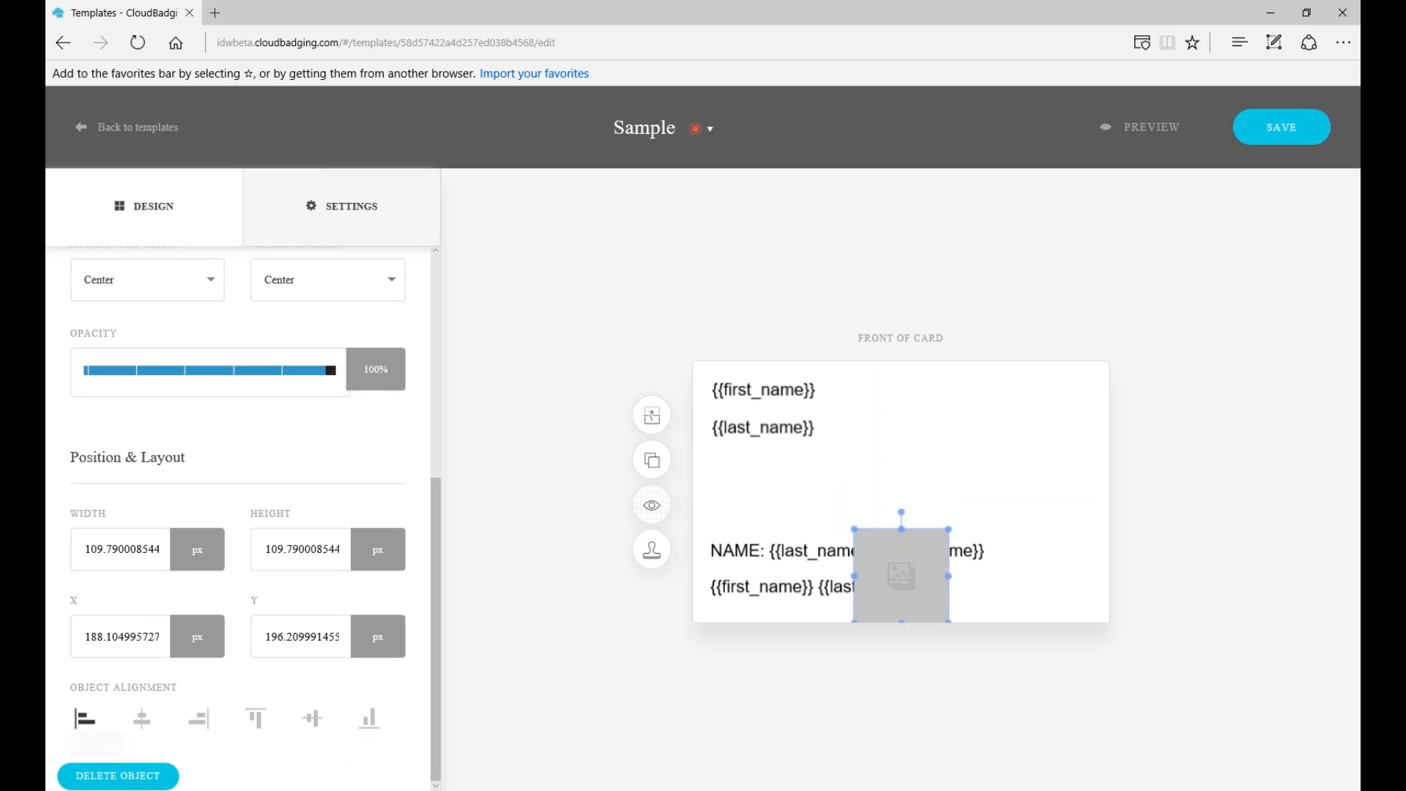
left_click(85, 718)
left_click(198, 718)
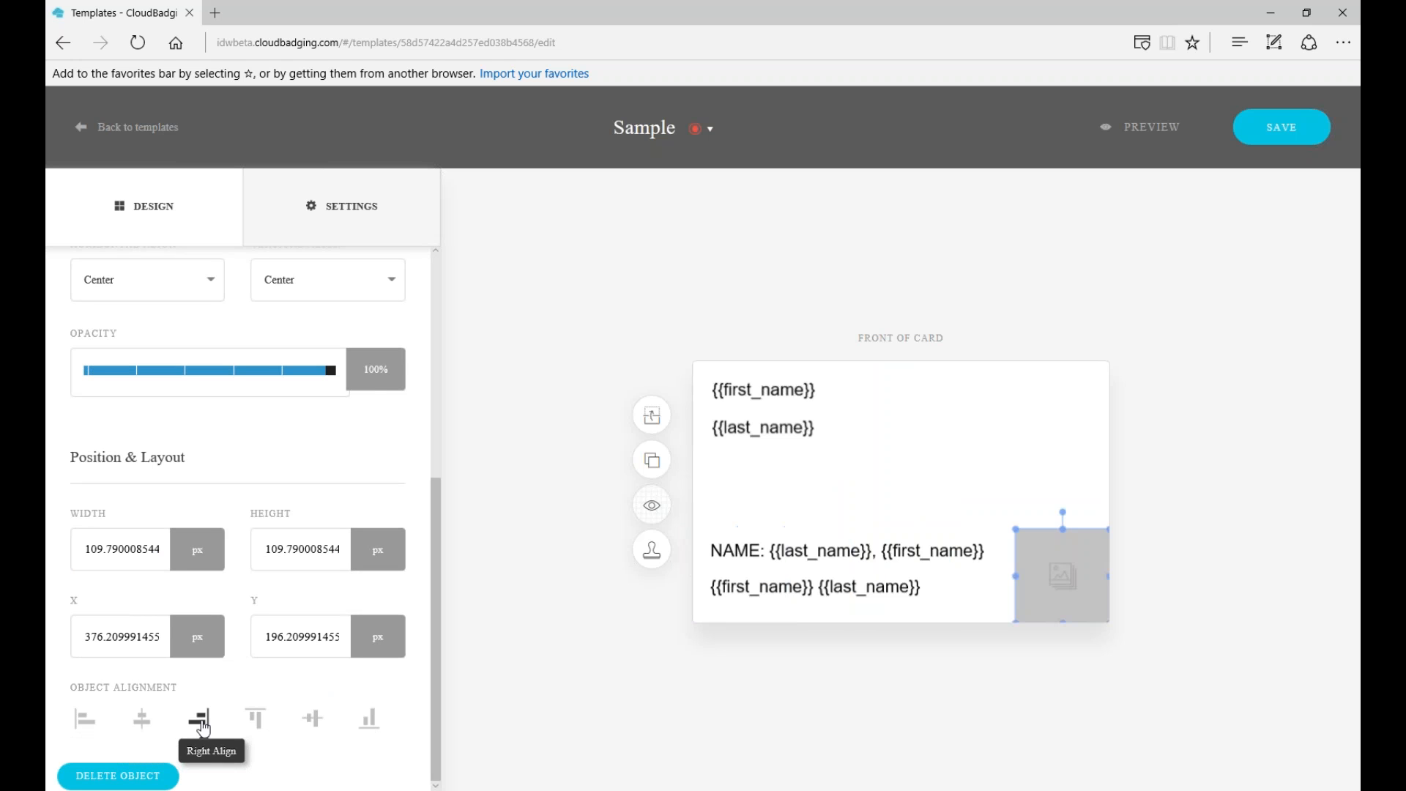
left_click(313, 719)
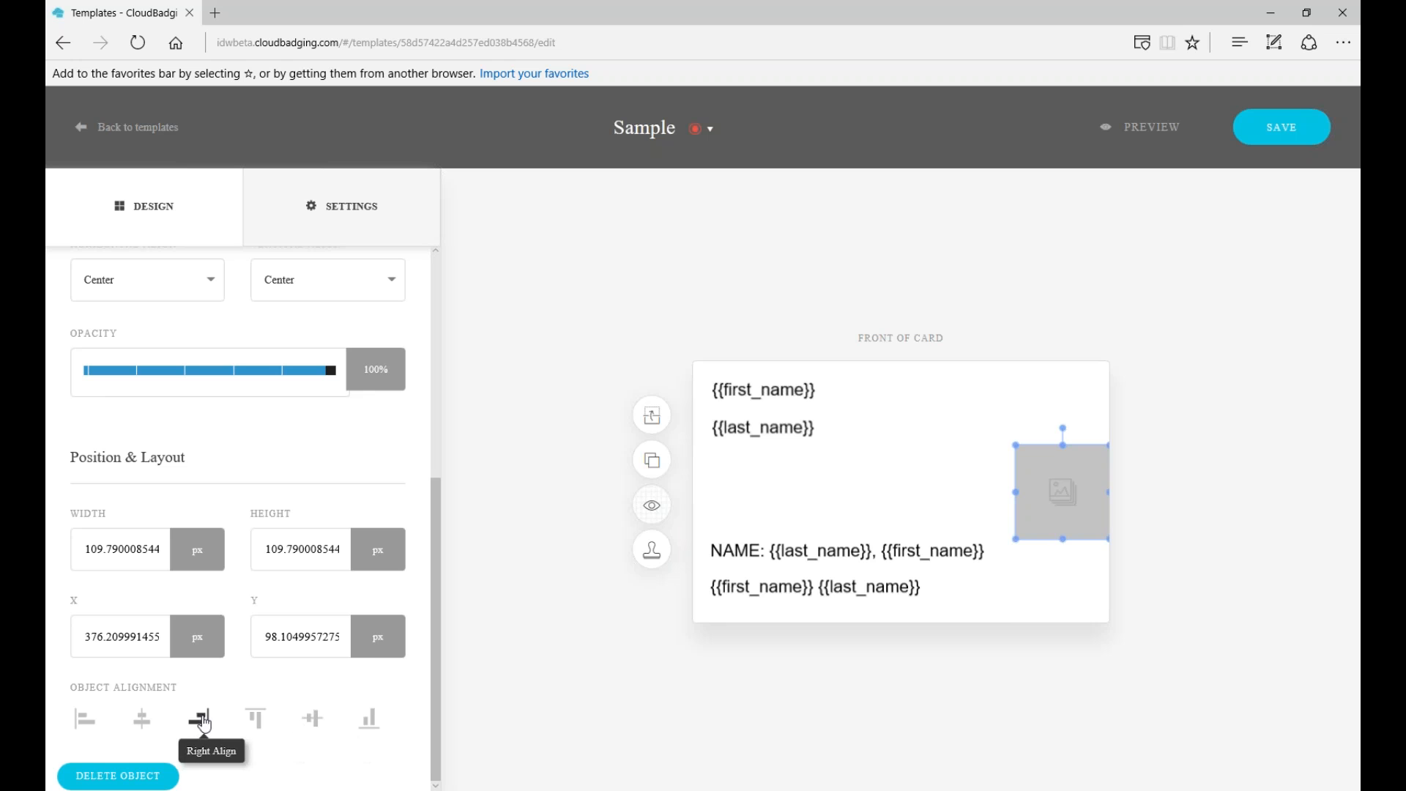
left_click(146, 721)
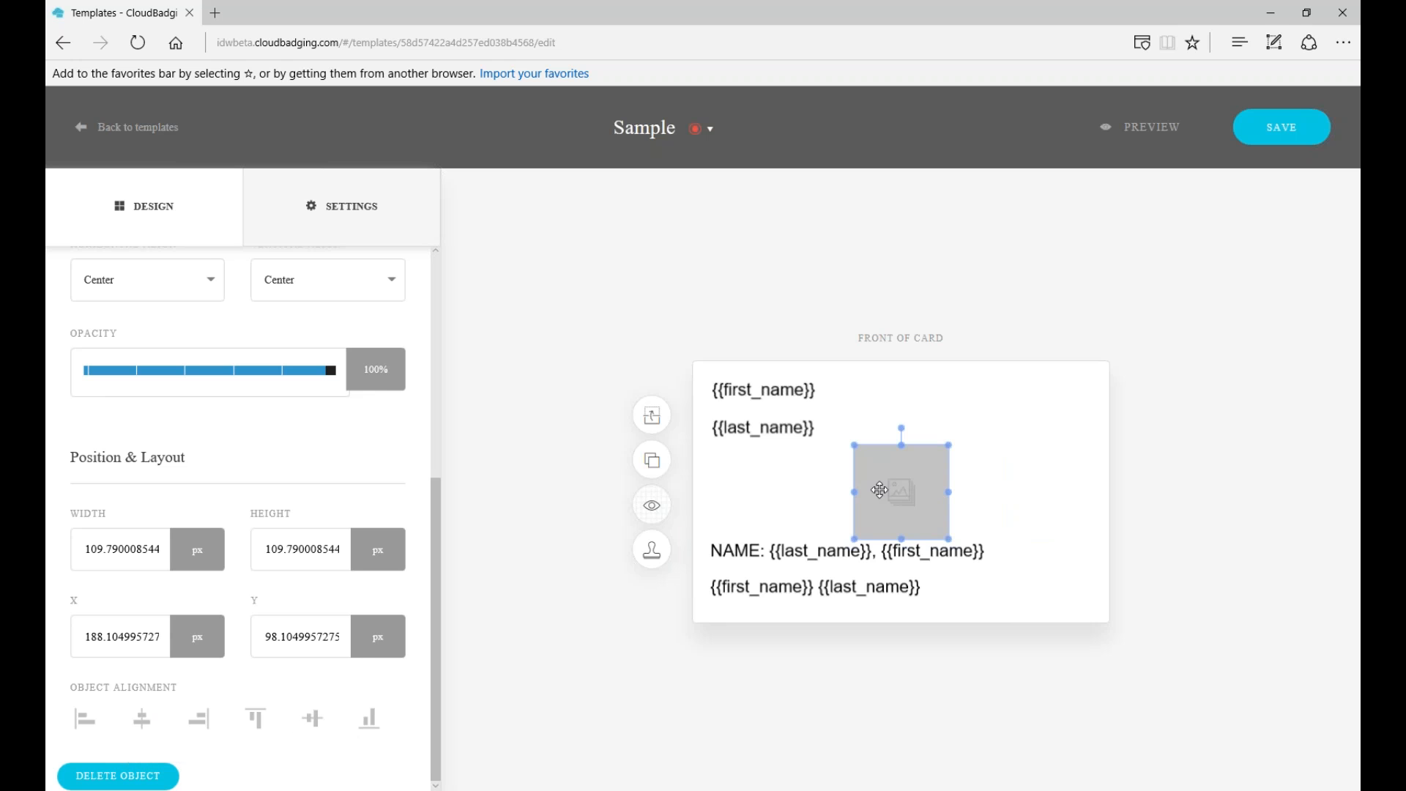
left_click_drag(888, 455, 1024, 415)
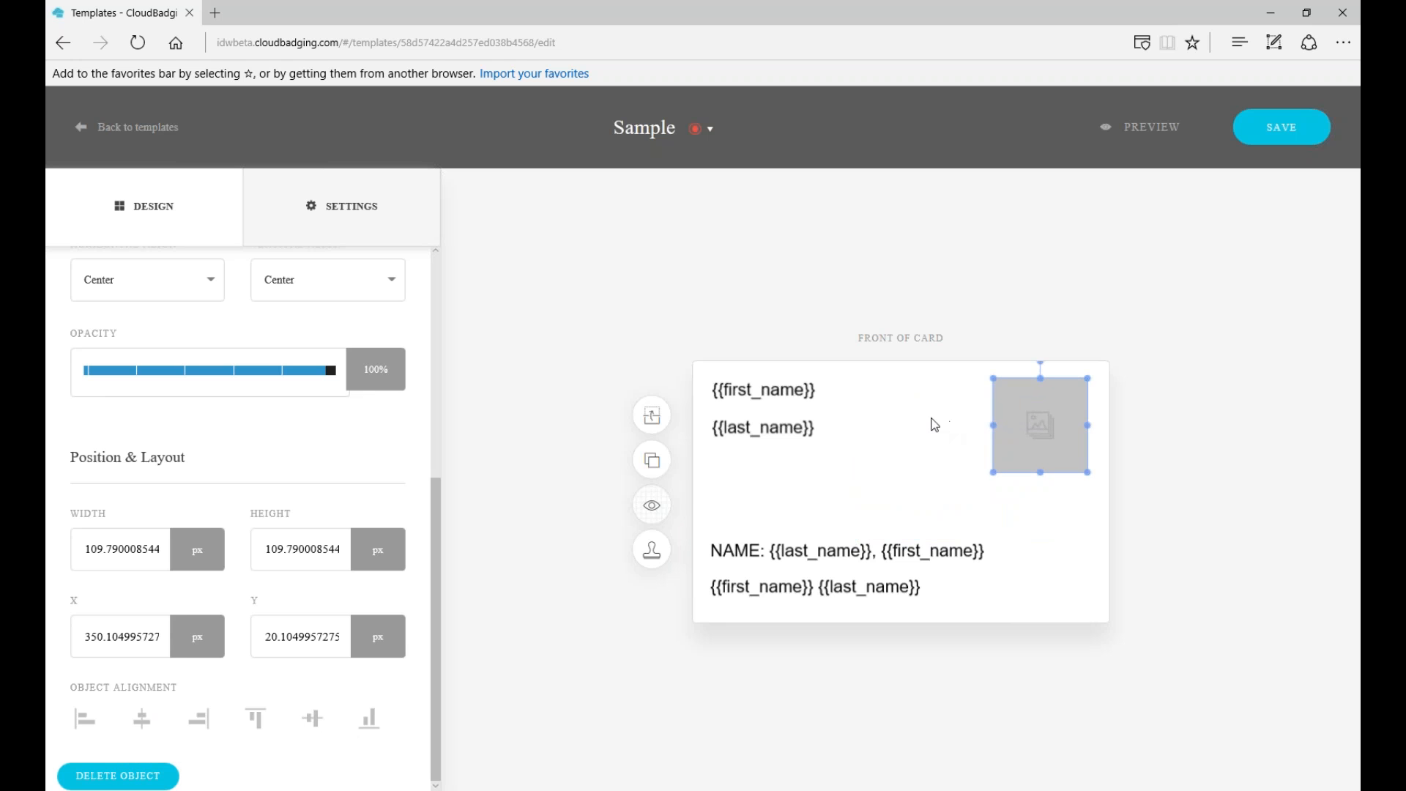
left_click(915, 422)
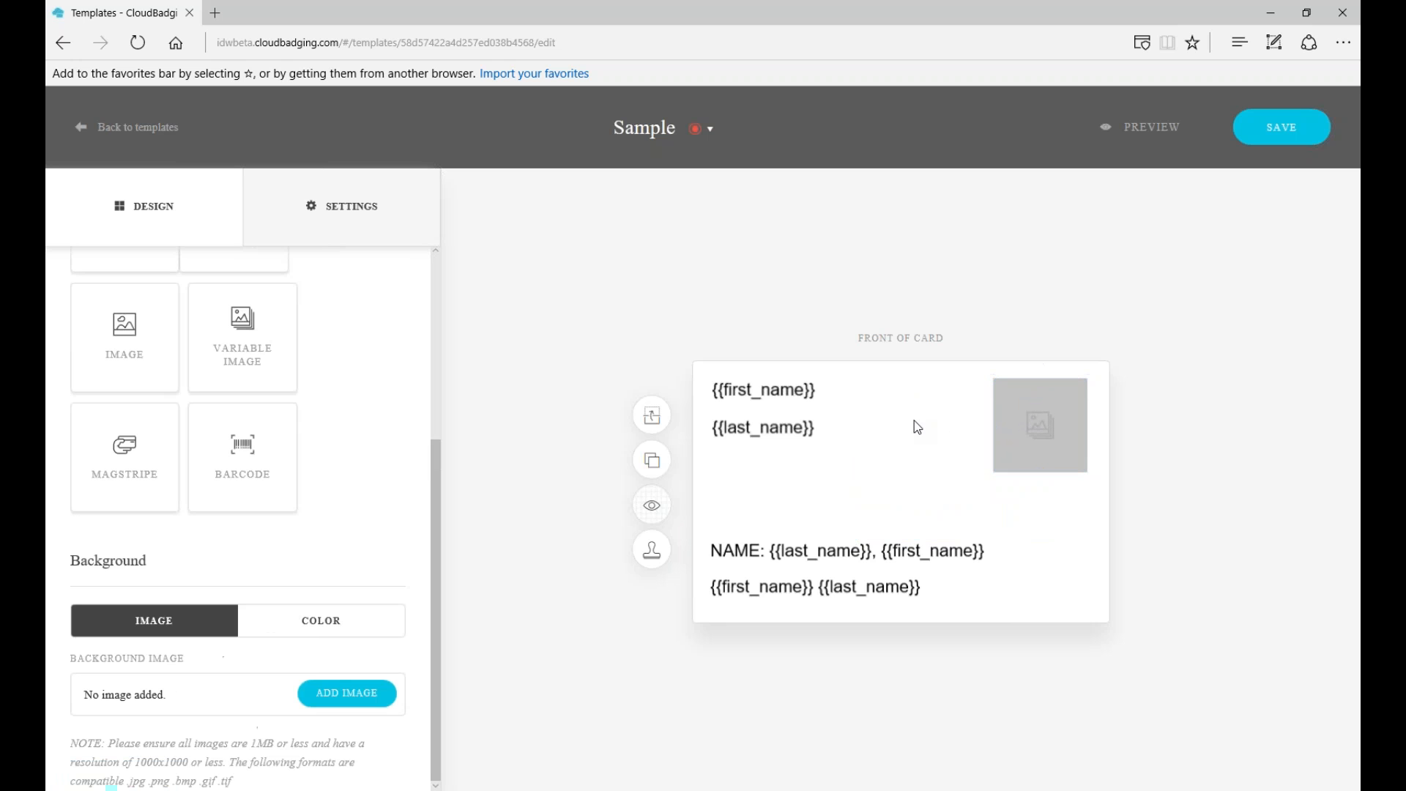
Place the blurred landscape picture on the card front and enlarge it to cover the card.
left_click(1054, 431)
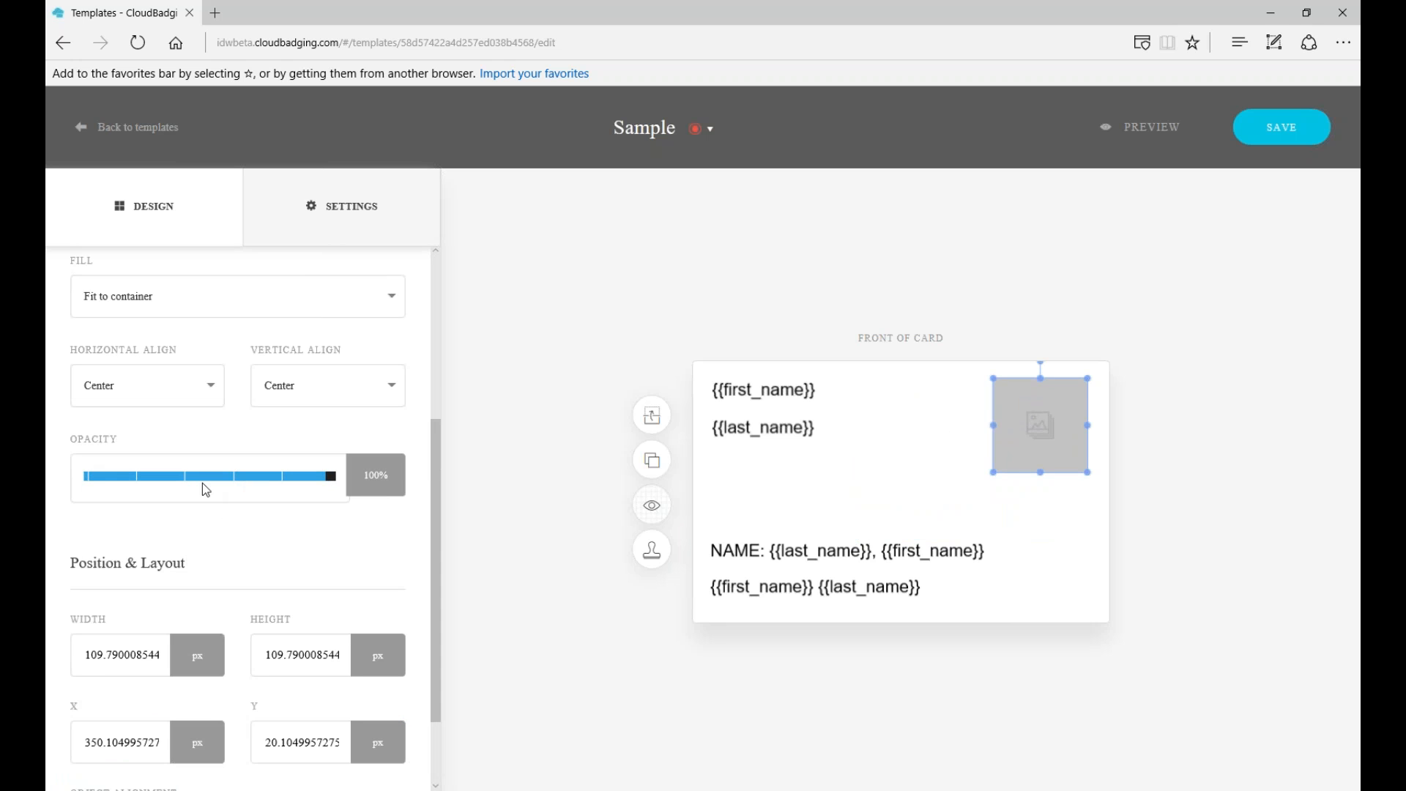
left_click(575, 354)
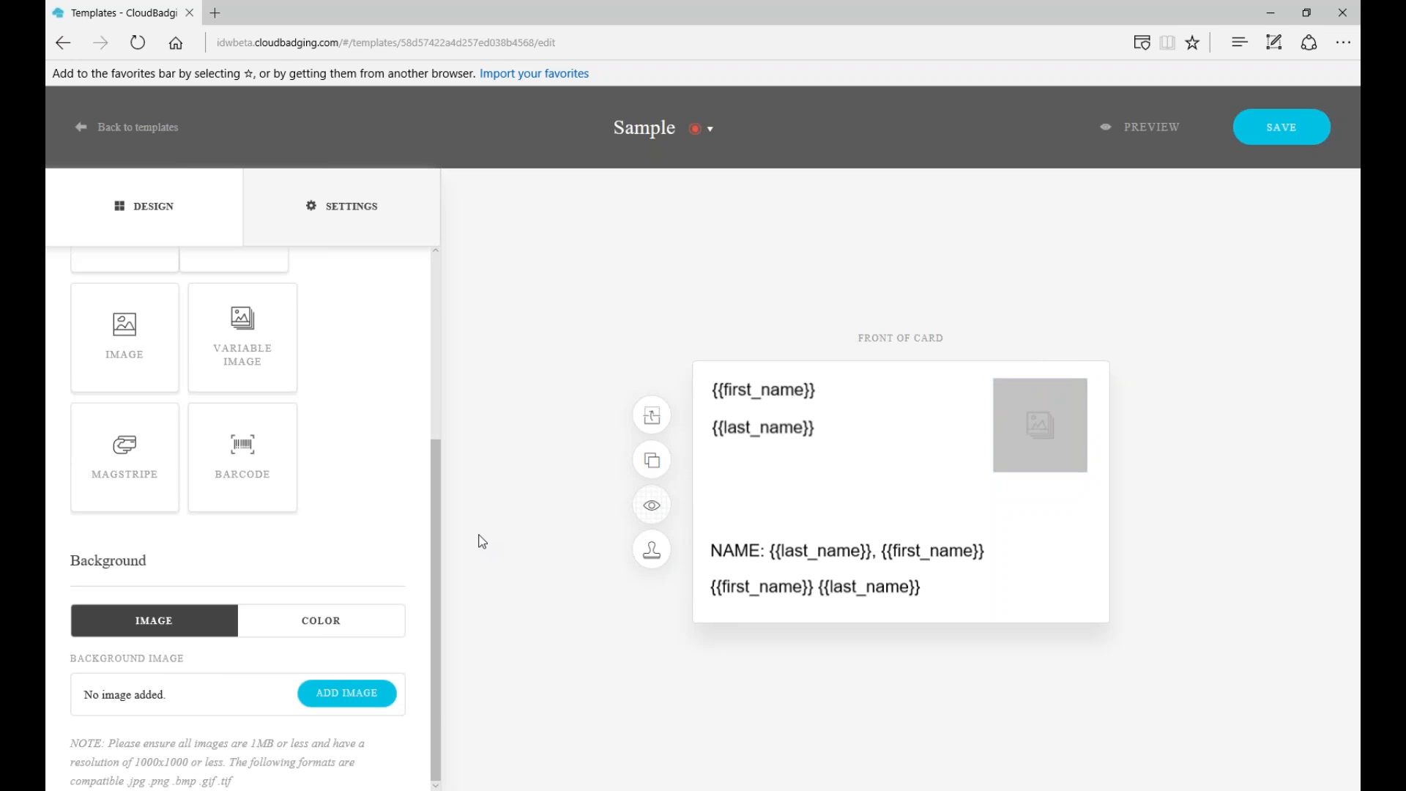
scroll(346, 717, "up", 1)
left_click(347, 775)
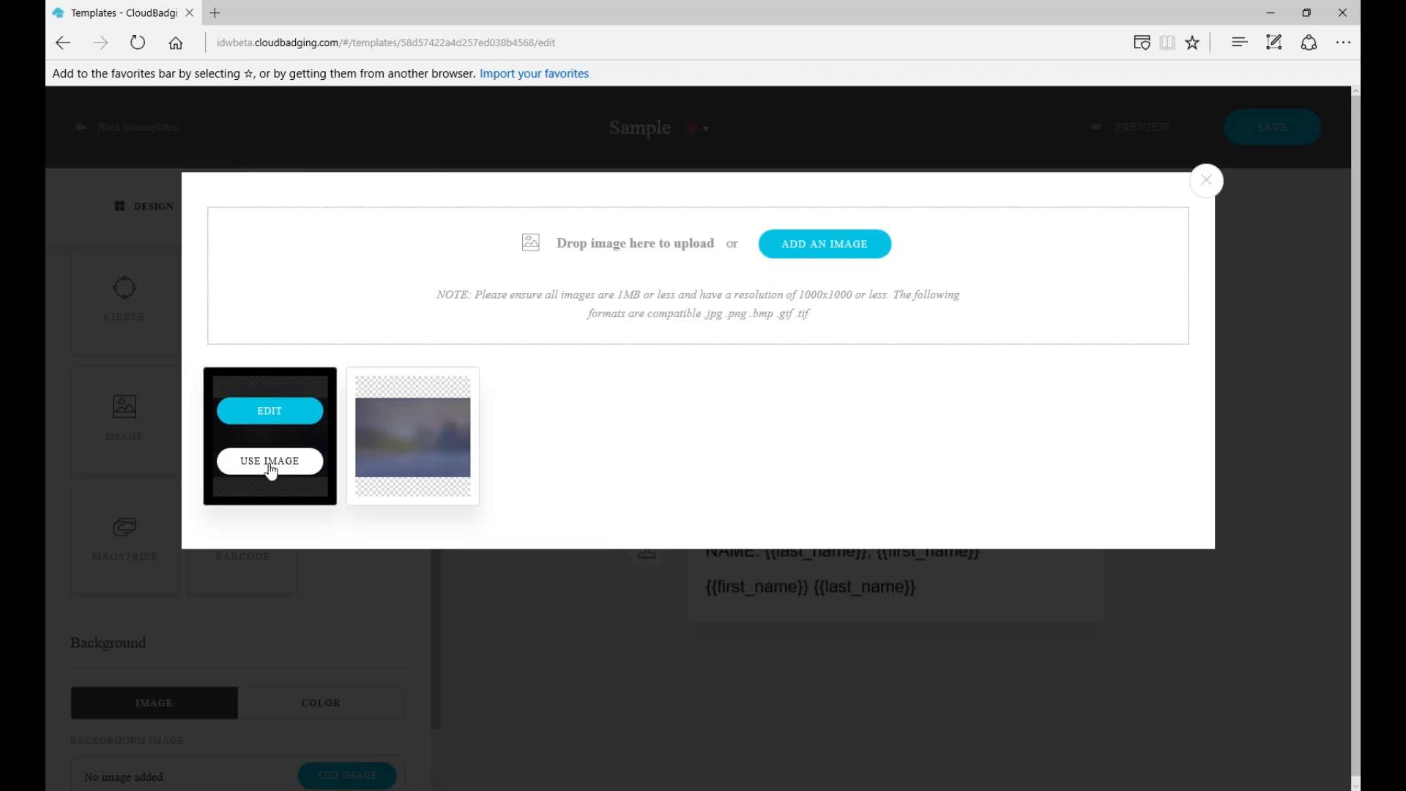
left_click(271, 471)
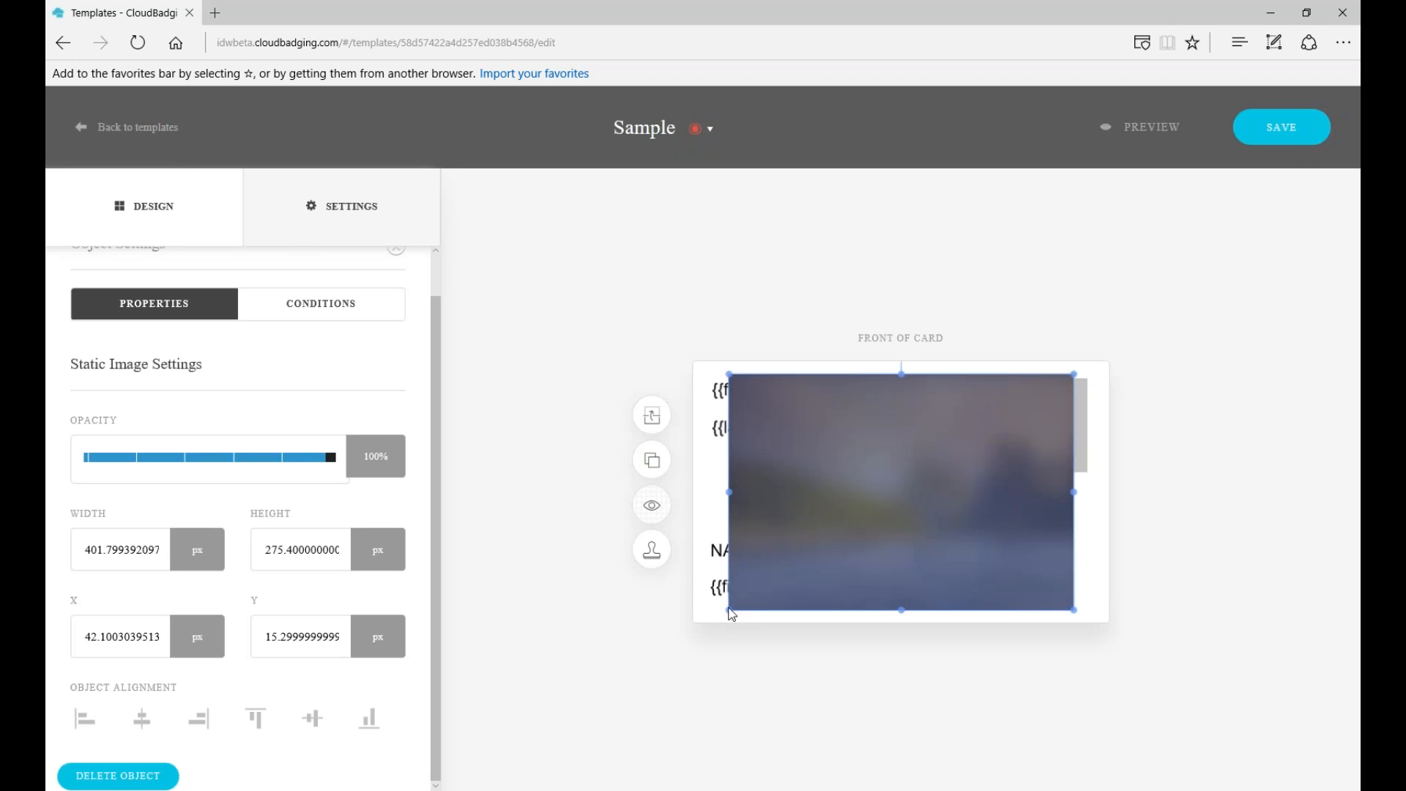
left_click_drag(812, 559, 782, 550)
mouse_move(1045, 604)
left_mouse_down()
mouse_move(1082, 619)
mouse_move(1064, 617)
left_mouse_up()
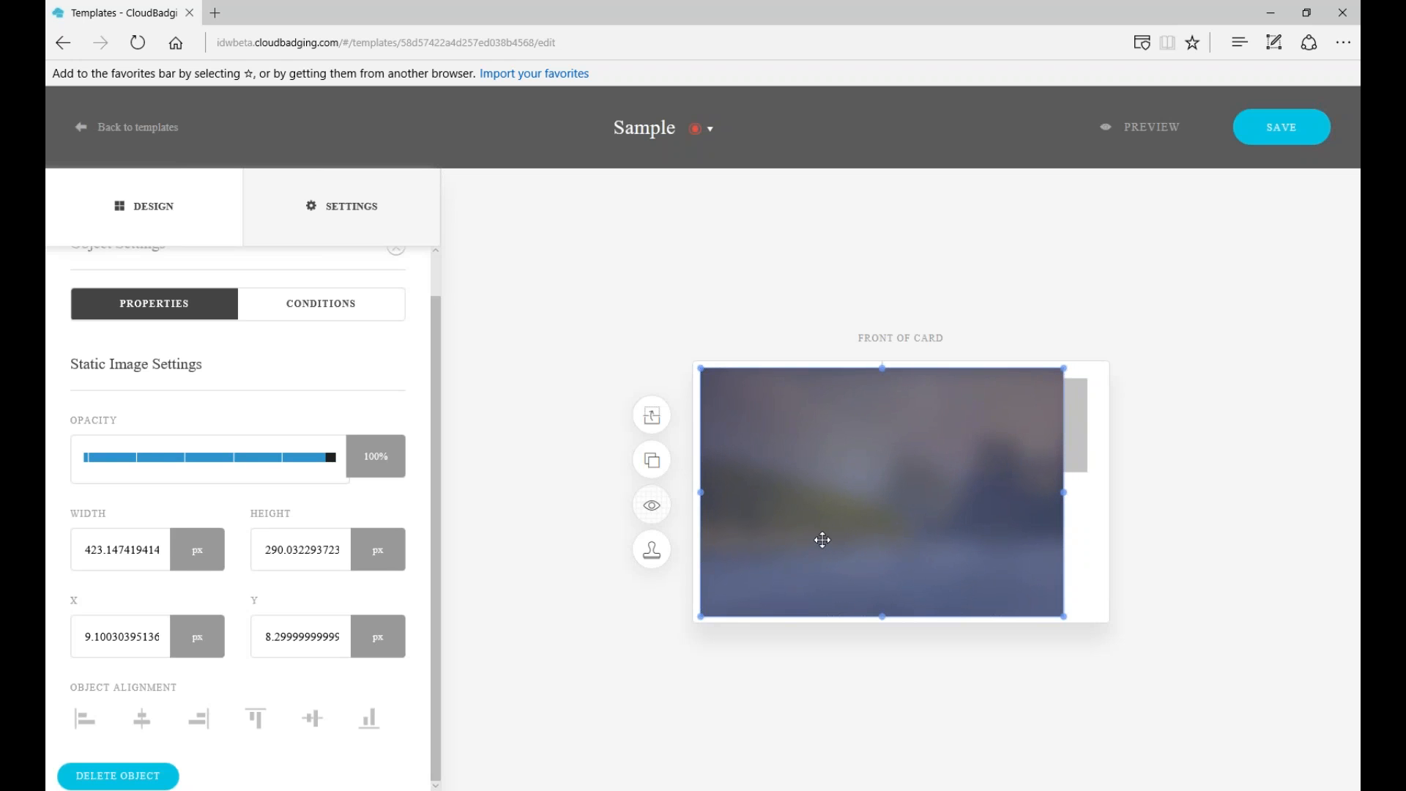
left_click_drag(930, 512, 937, 517)
Experiment with the picture's opacity (66%, 48%, 30%, 6%), then delete the faded background image.
left_click_drag(331, 457, 248, 459)
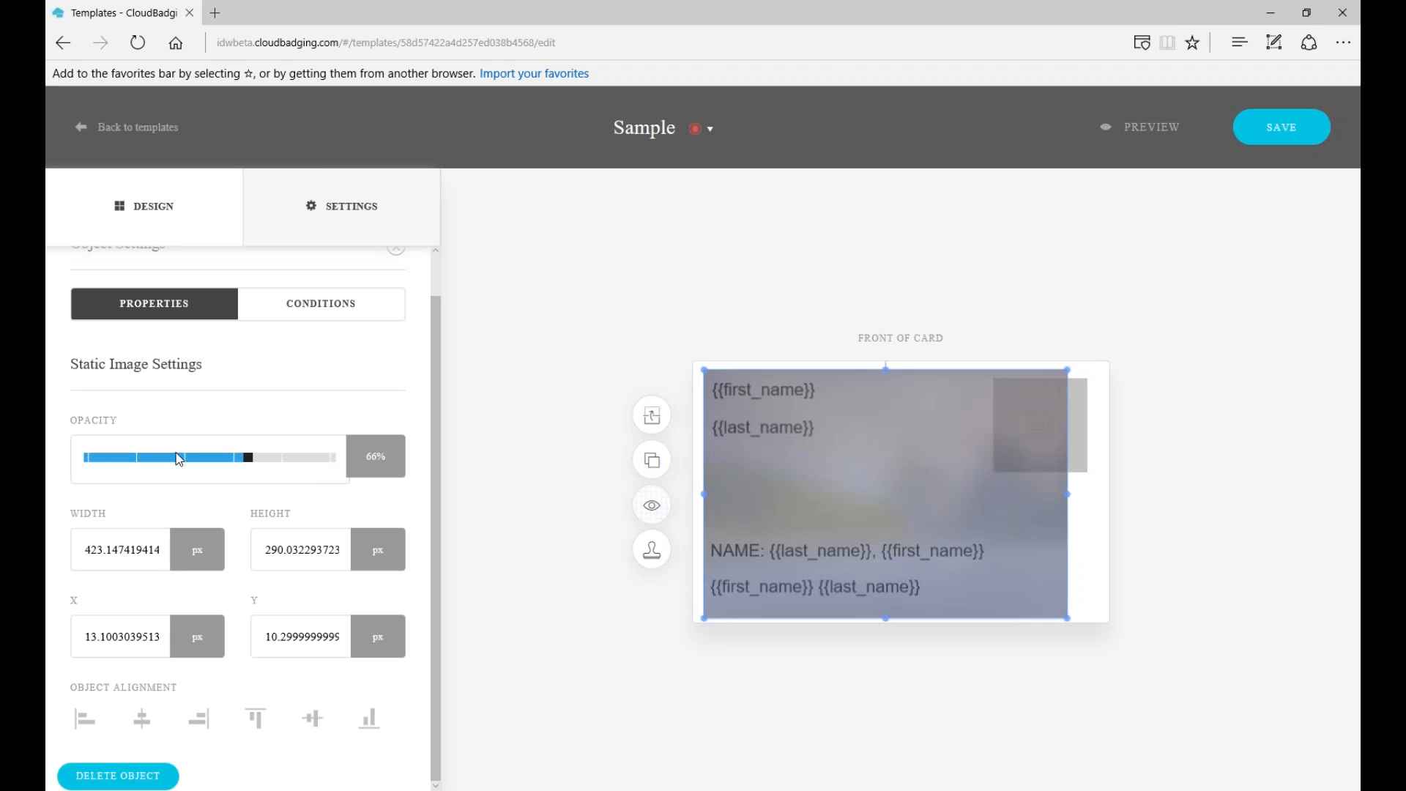
left_click(176, 459)
left_click(205, 459)
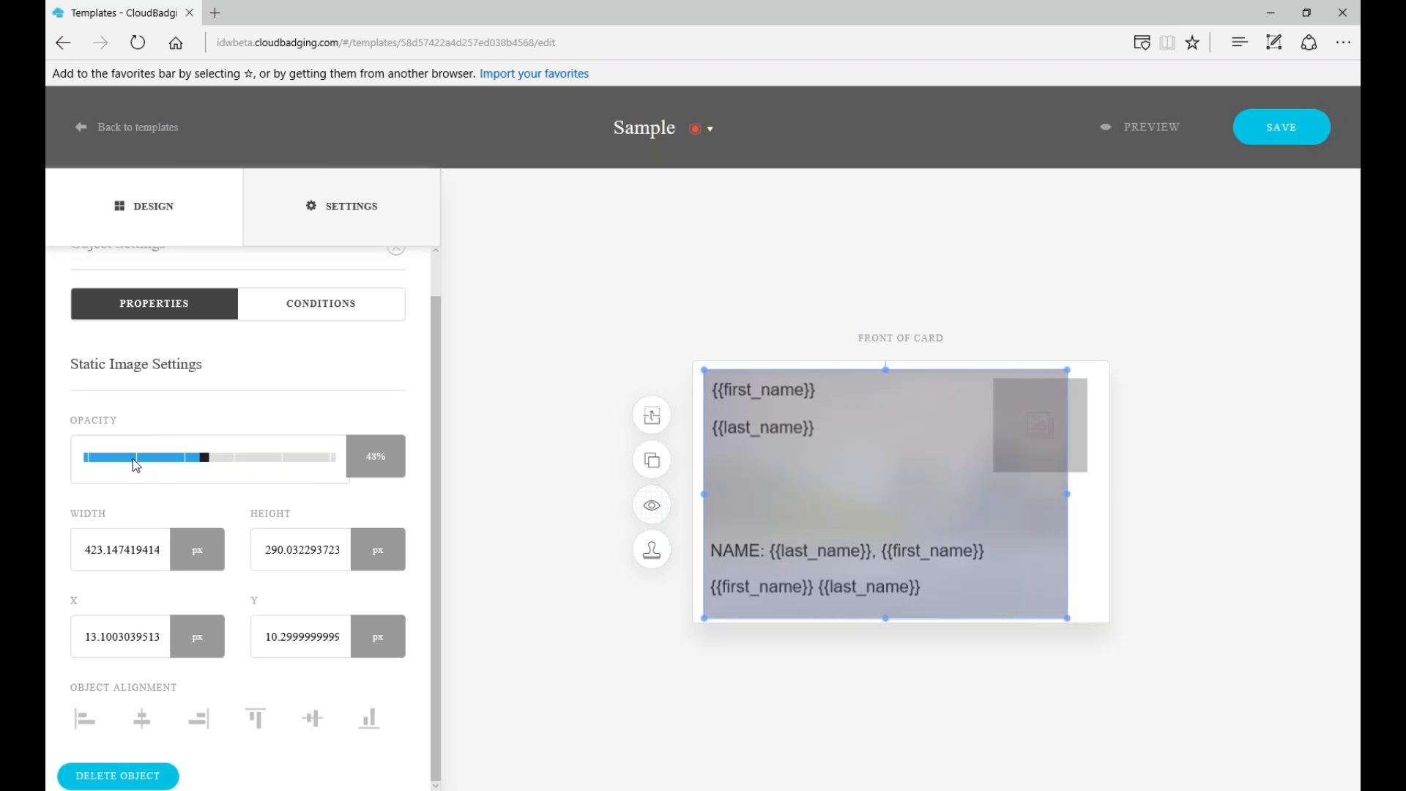
left_click(132, 459)
left_click(107, 459)
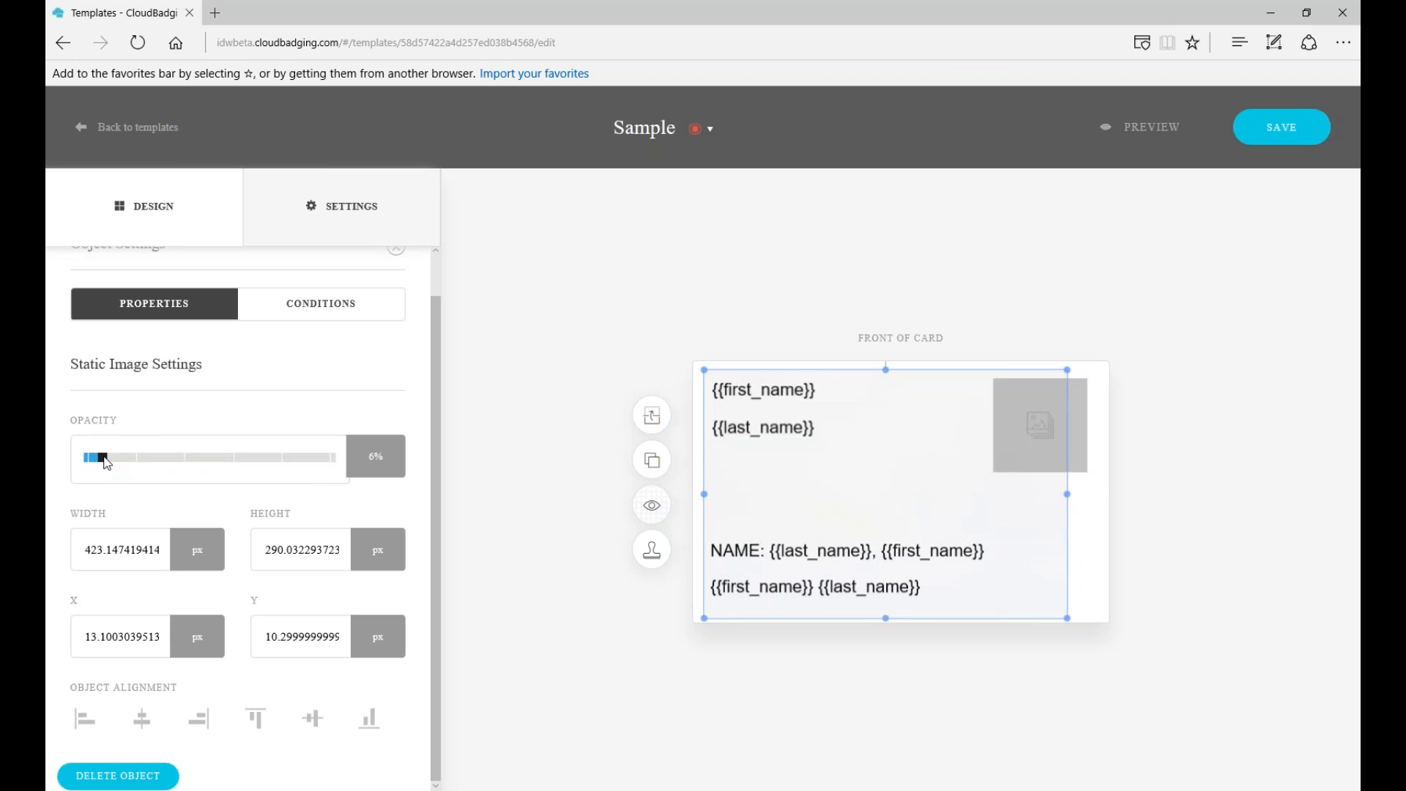
left_click_drag(119, 463, 210, 462)
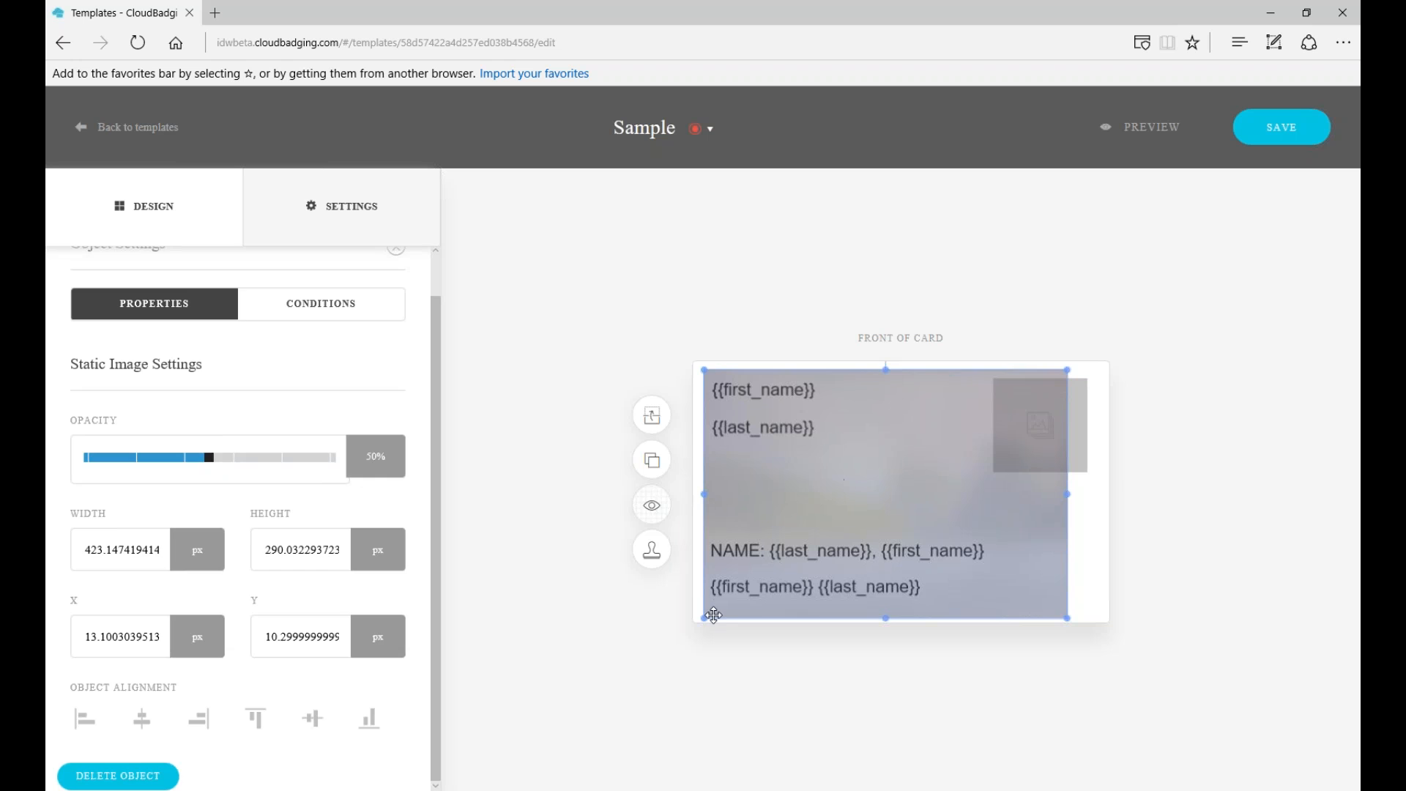
left_click(560, 687)
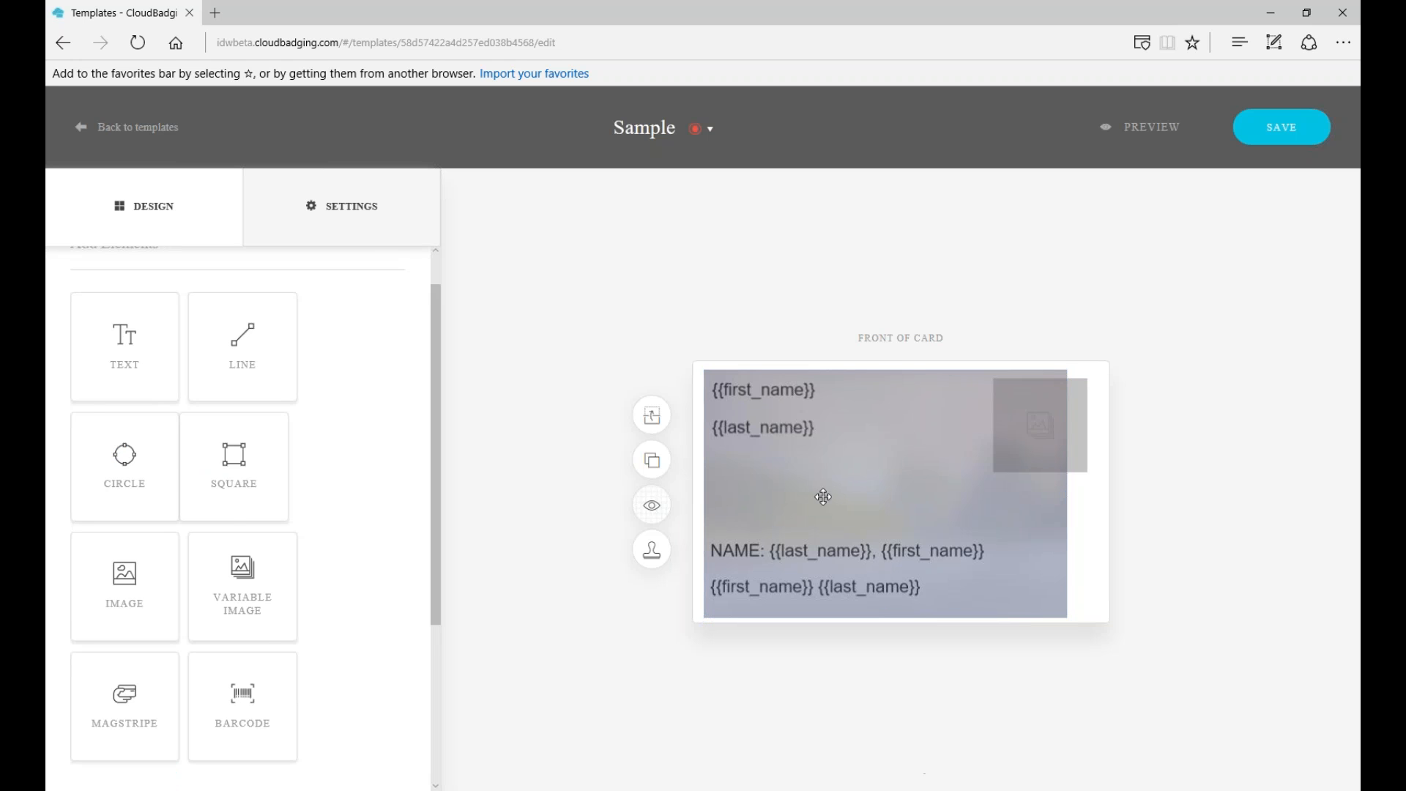
left_click(864, 491)
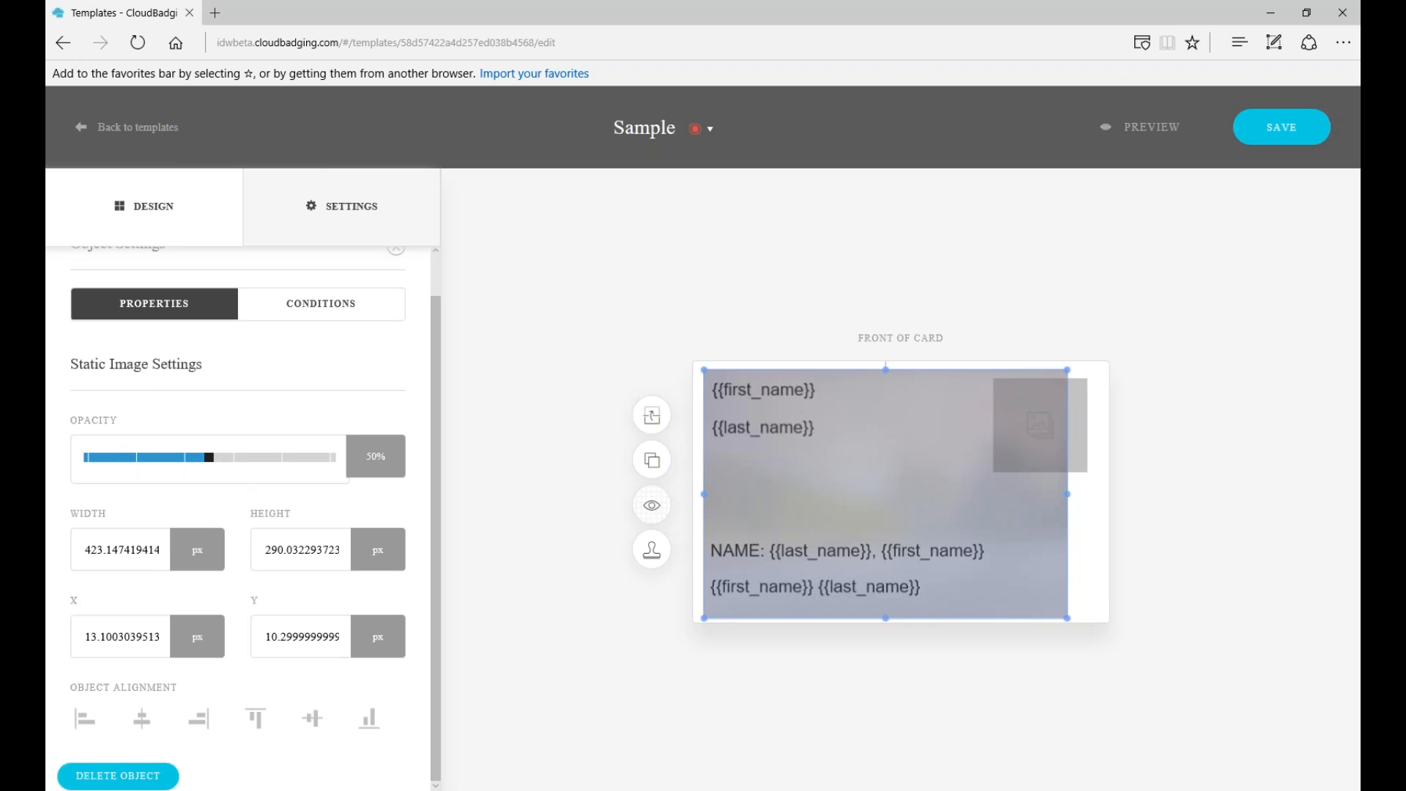
key("Delete")
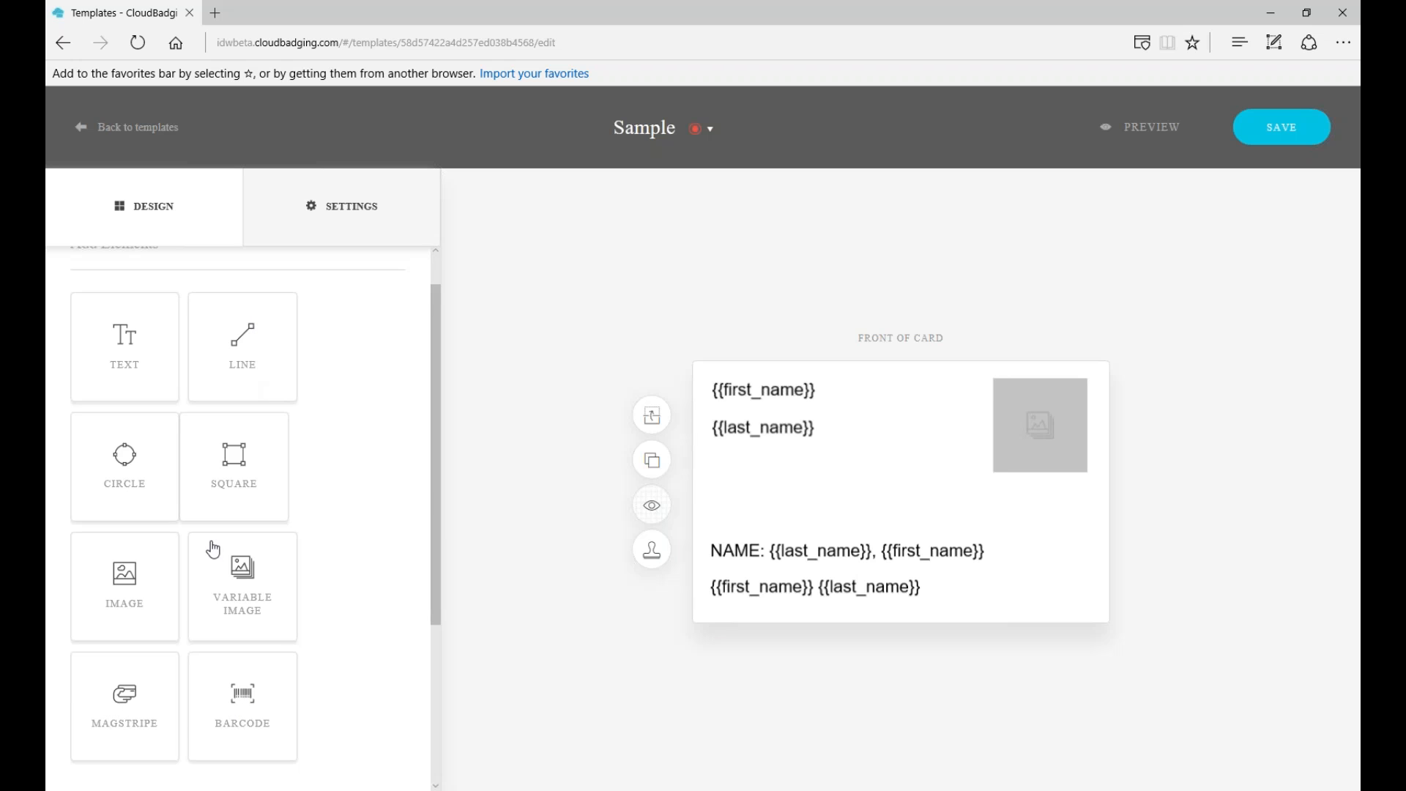
Add a barcode to the card front, trying rotation on it and on the NAME line.
left_click(242, 709)
mouse_move(902, 451)
left_mouse_down()
mouse_move(899, 406)
mouse_move(870, 459)
mouse_move(876, 486)
mouse_move(920, 489)
mouse_move(926, 432)
mouse_move(860, 481)
mouse_move(856, 455)
mouse_move(870, 496)
mouse_move(925, 456)
mouse_move(897, 442)
mouse_move(898, 426)
left_mouse_up()
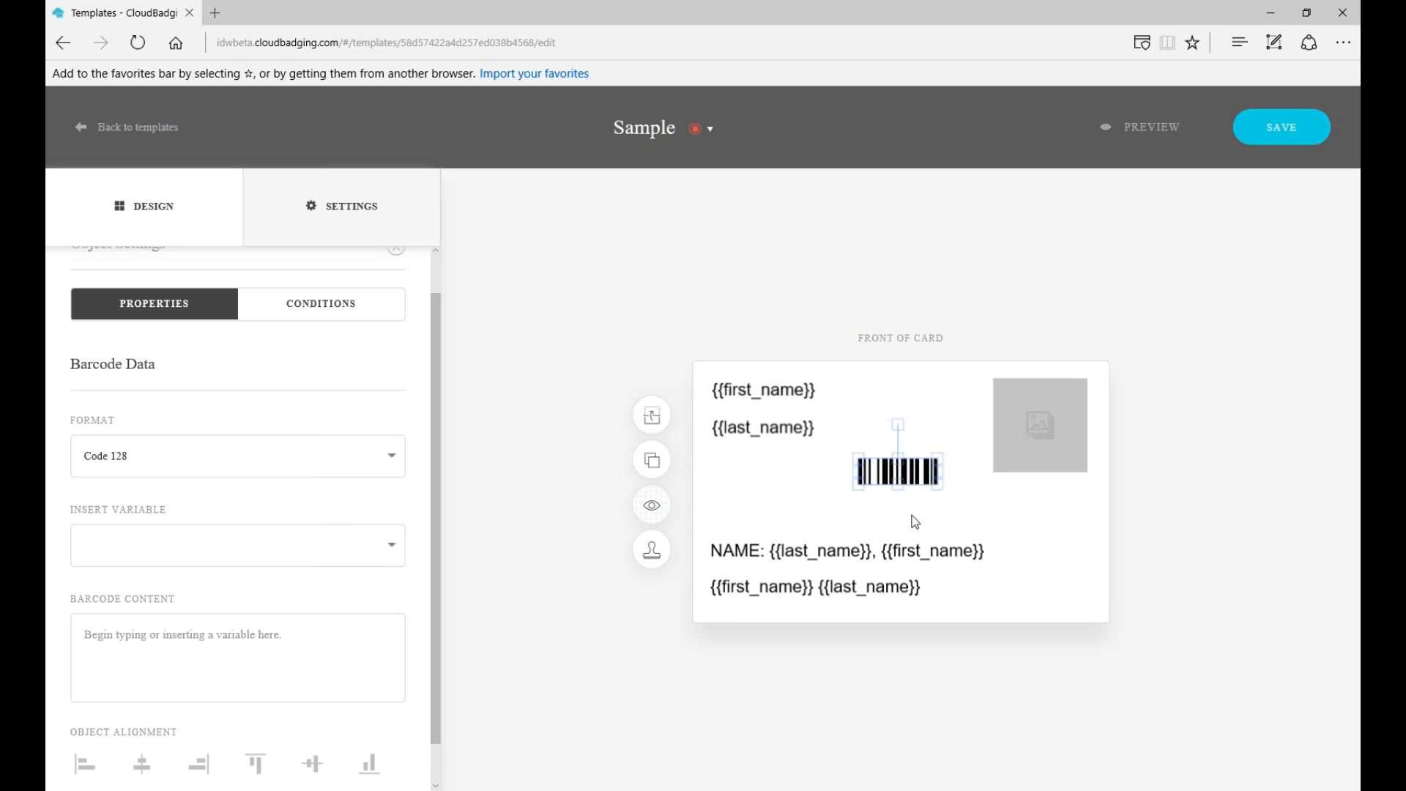
left_click(901, 408)
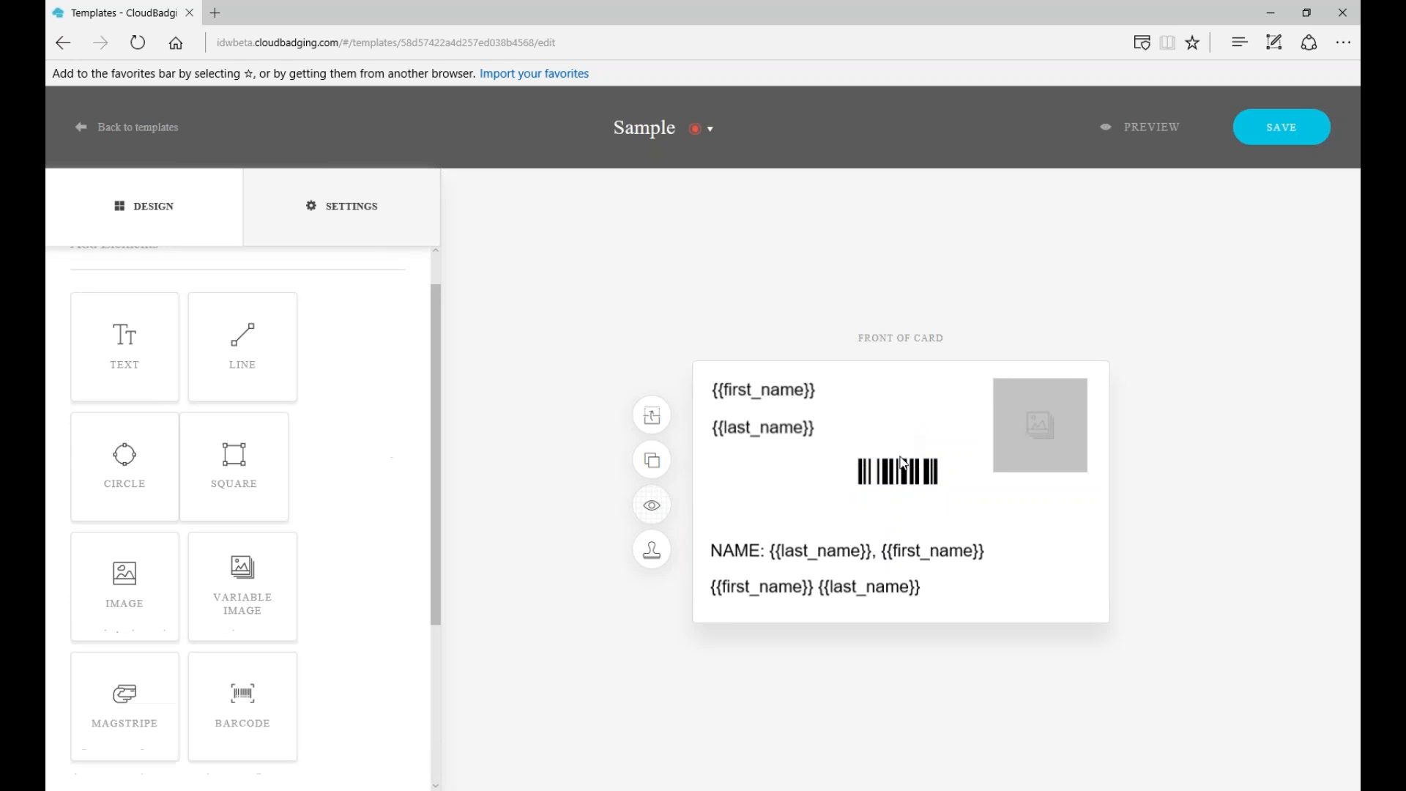
left_click(888, 472)
mouse_move(897, 423)
left_mouse_down()
mouse_move(863, 437)
mouse_move(908, 430)
mouse_move(901, 420)
left_mouse_up()
left_click(798, 554)
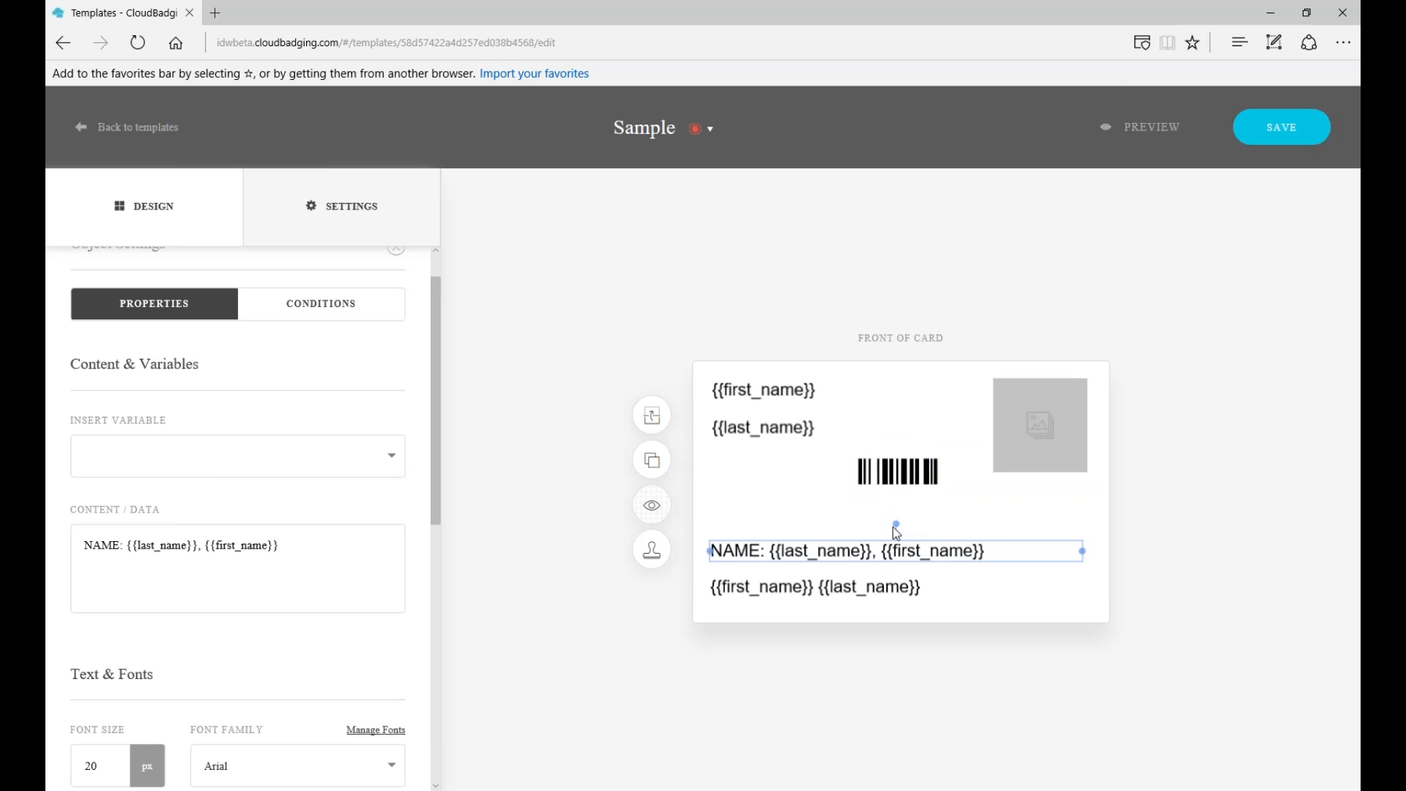
mouse_move(897, 524)
left_mouse_down()
mouse_move(872, 528)
mouse_move(860, 552)
mouse_move(897, 524)
left_mouse_up()
left_click(651, 416)
left_click(652, 416)
left_click(897, 470)
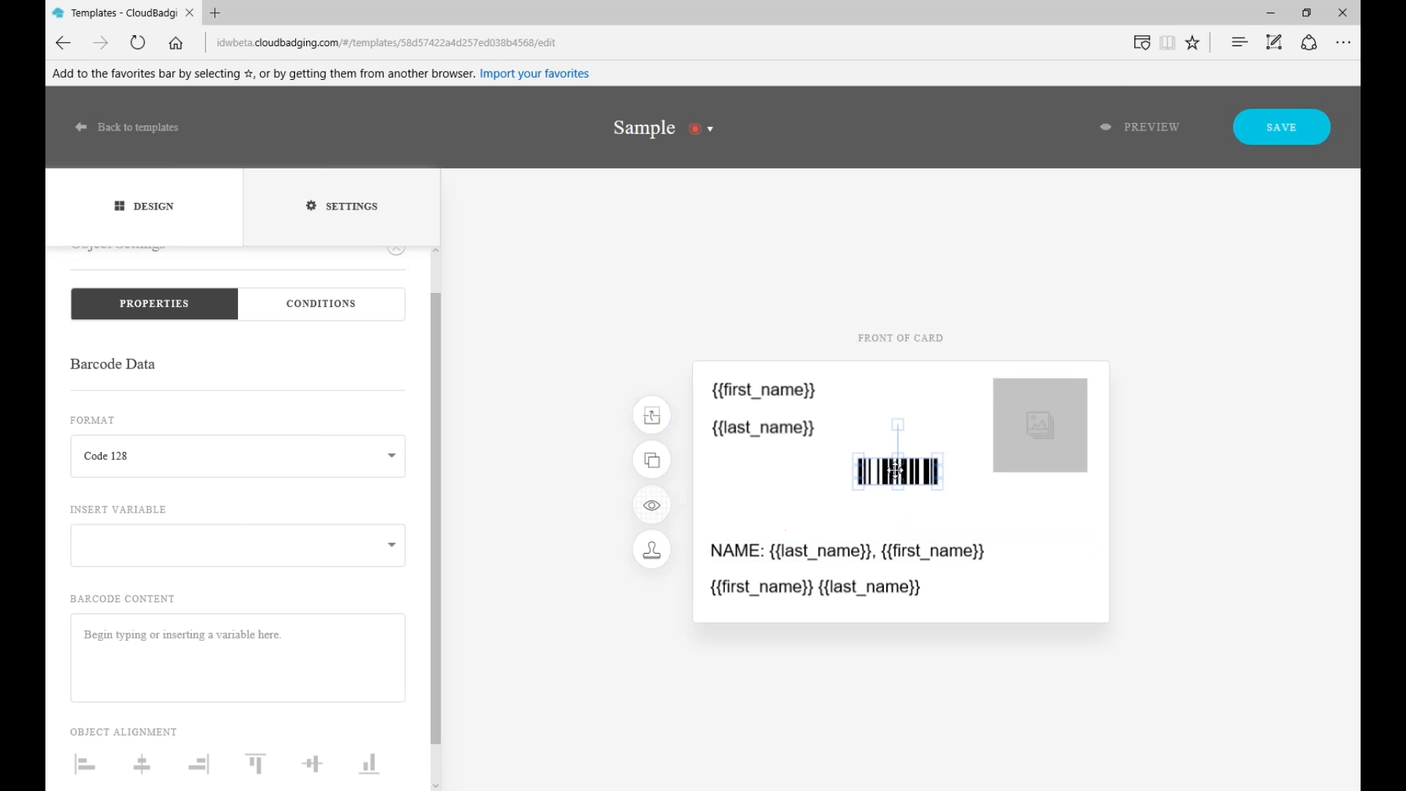
left_click_drag(895, 470, 893, 472)
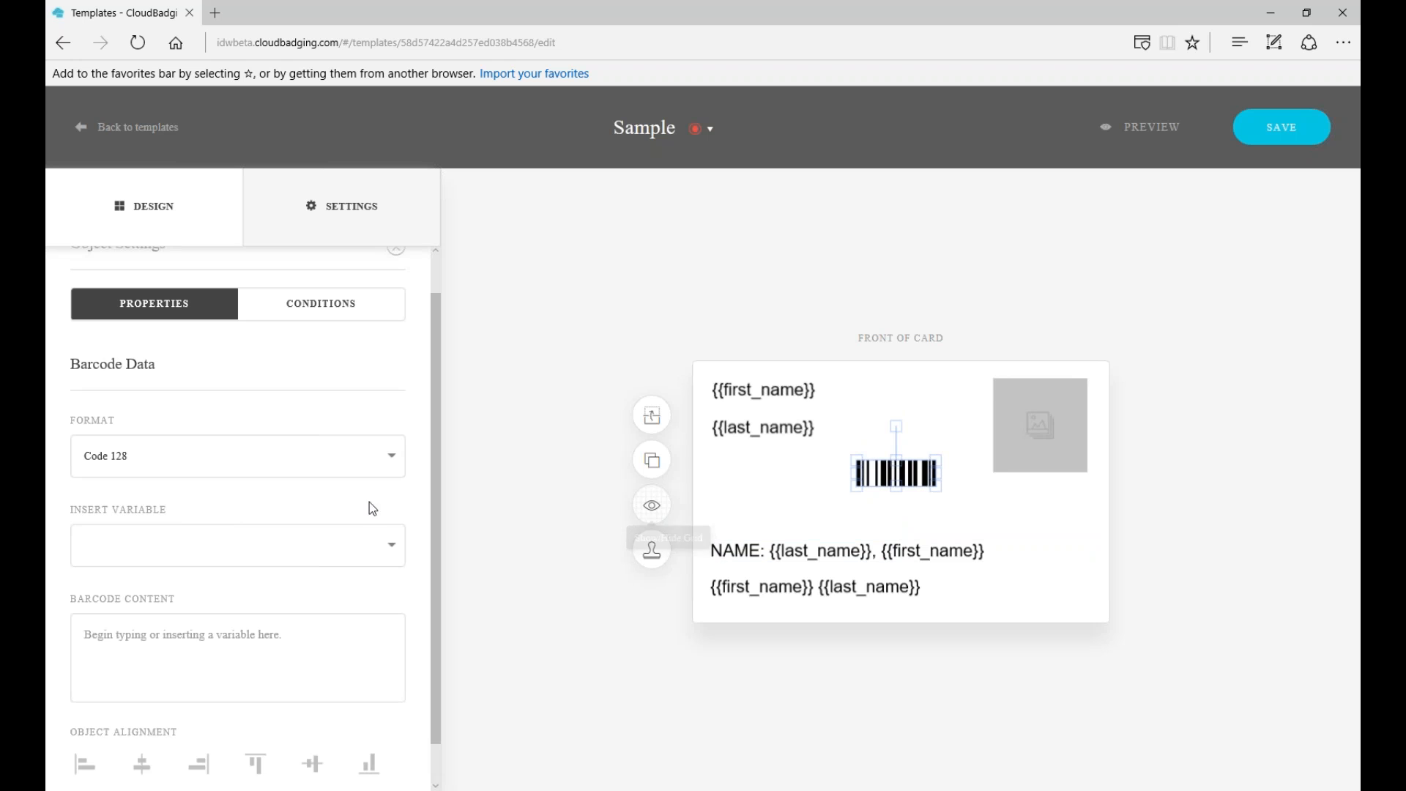
Change the barcode format to QR-Code, shrink it, and place it in the bottom-right corner.
left_click(393, 456)
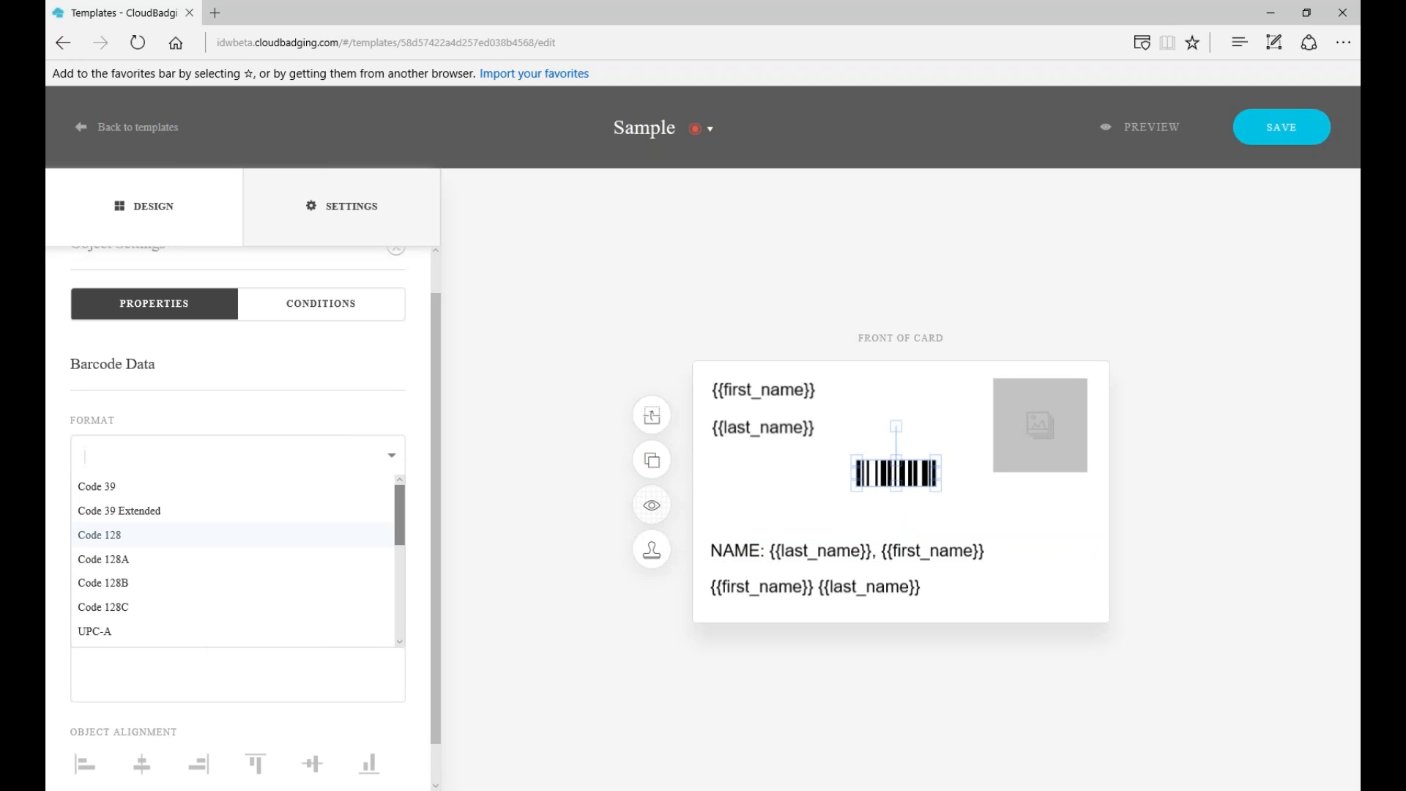
left_click_drag(398, 492, 405, 641)
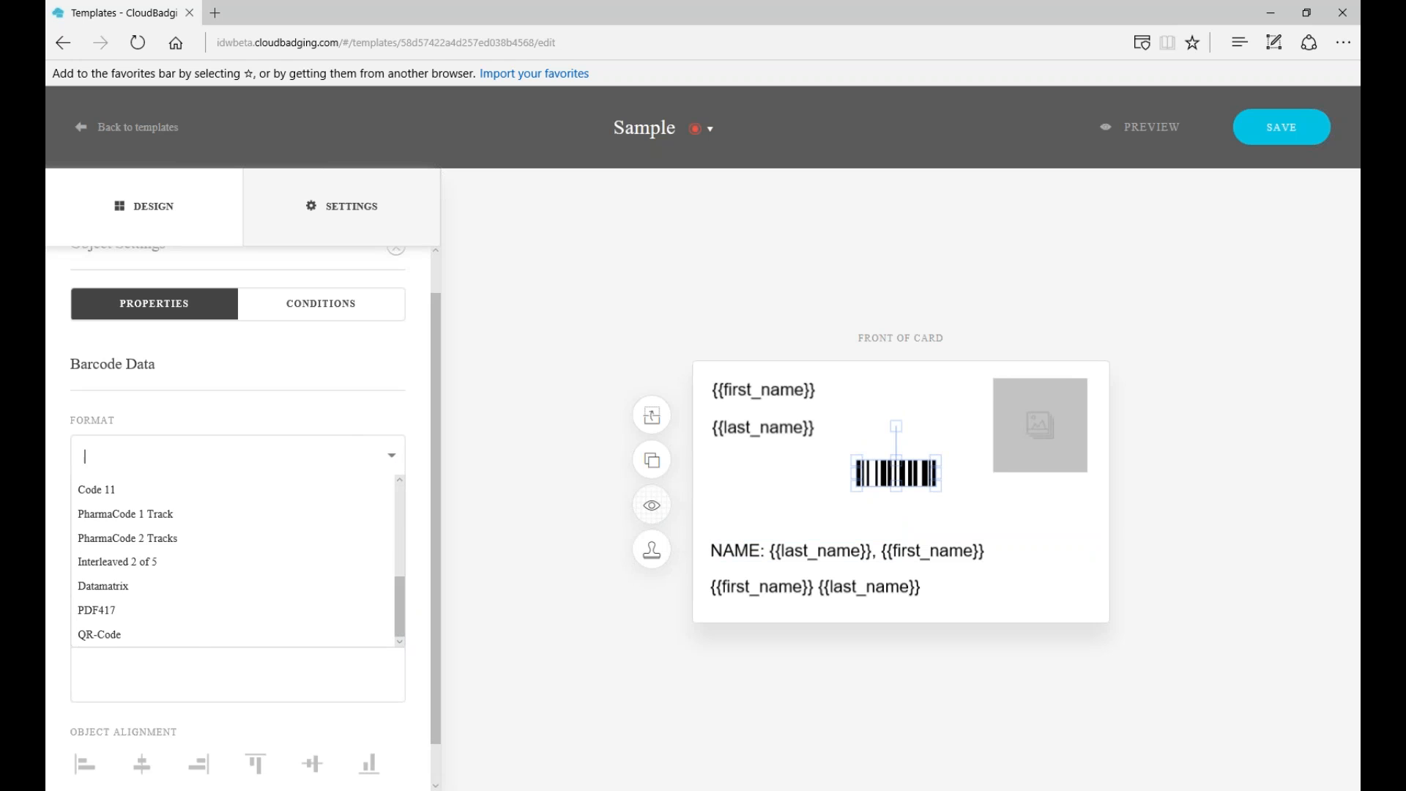
left_click(94, 637)
left_click_drag(898, 497, 889, 438)
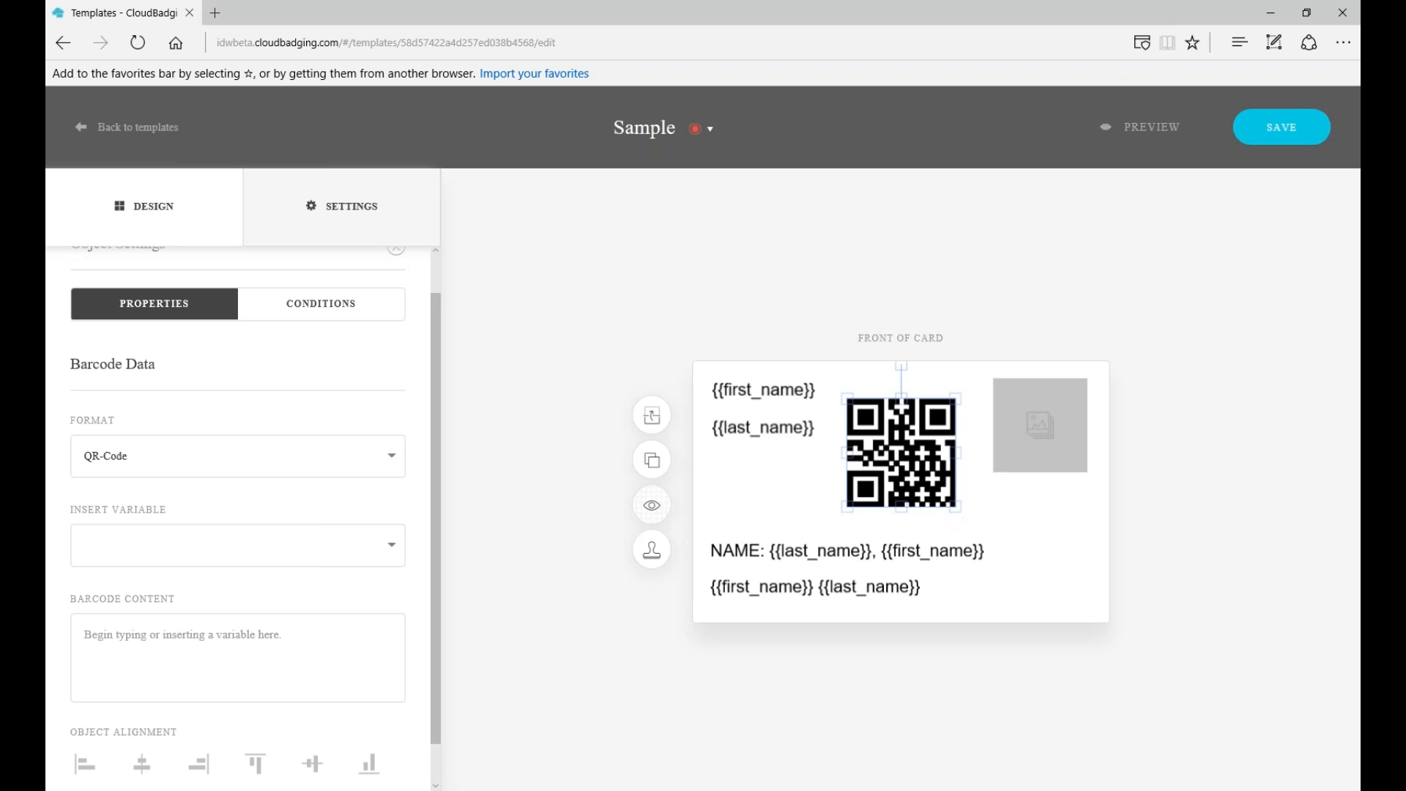
left_click_drag(906, 459, 922, 447)
mouse_move(871, 494)
left_mouse_down()
mouse_move(806, 553)
mouse_move(877, 453)
mouse_move(853, 472)
mouse_move(871, 475)
left_mouse_up()
mouse_move(885, 391)
left_mouse_down()
mouse_move(929, 416)
mouse_move(885, 398)
left_mouse_up()
left_click_drag(880, 467, 1036, 545)
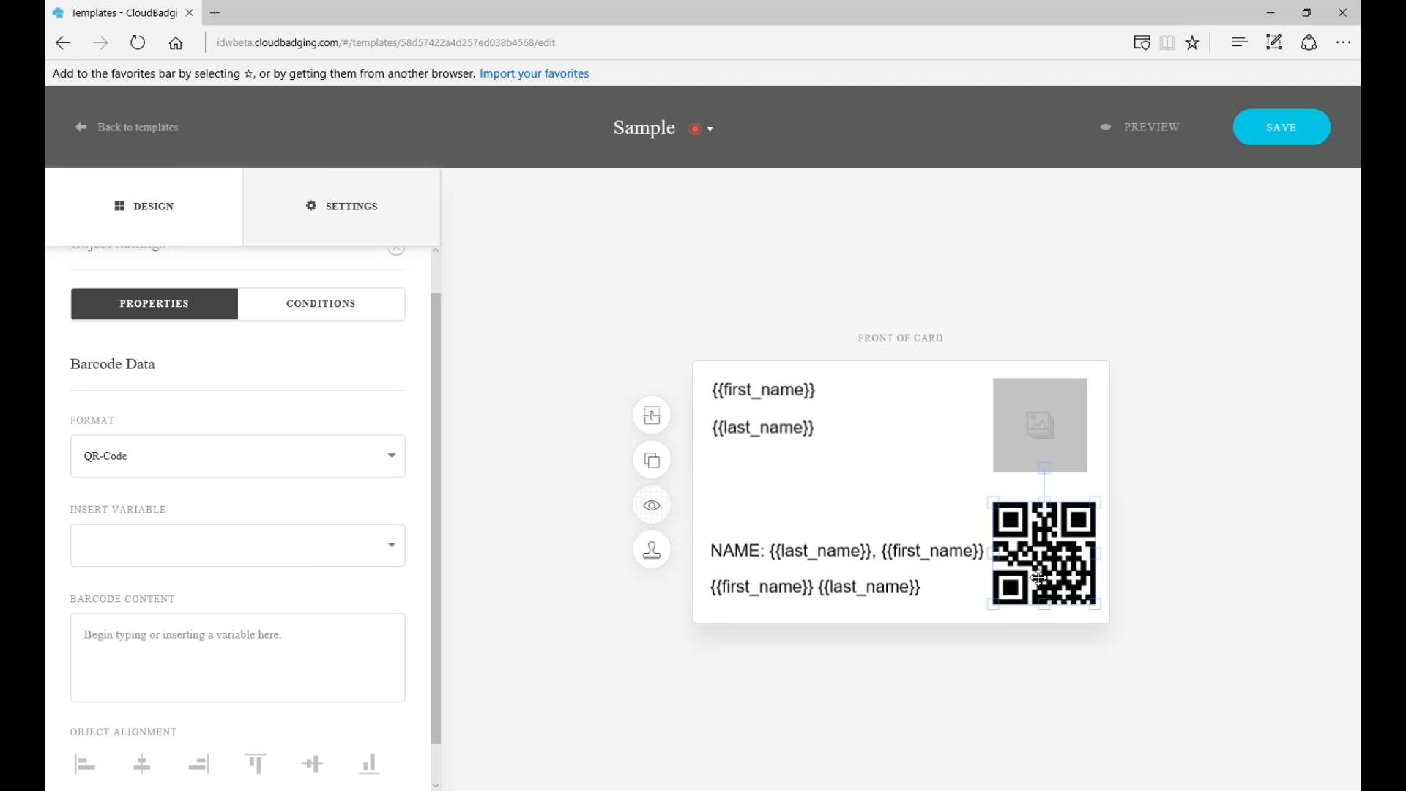
scroll(241, 512, "down", 1)
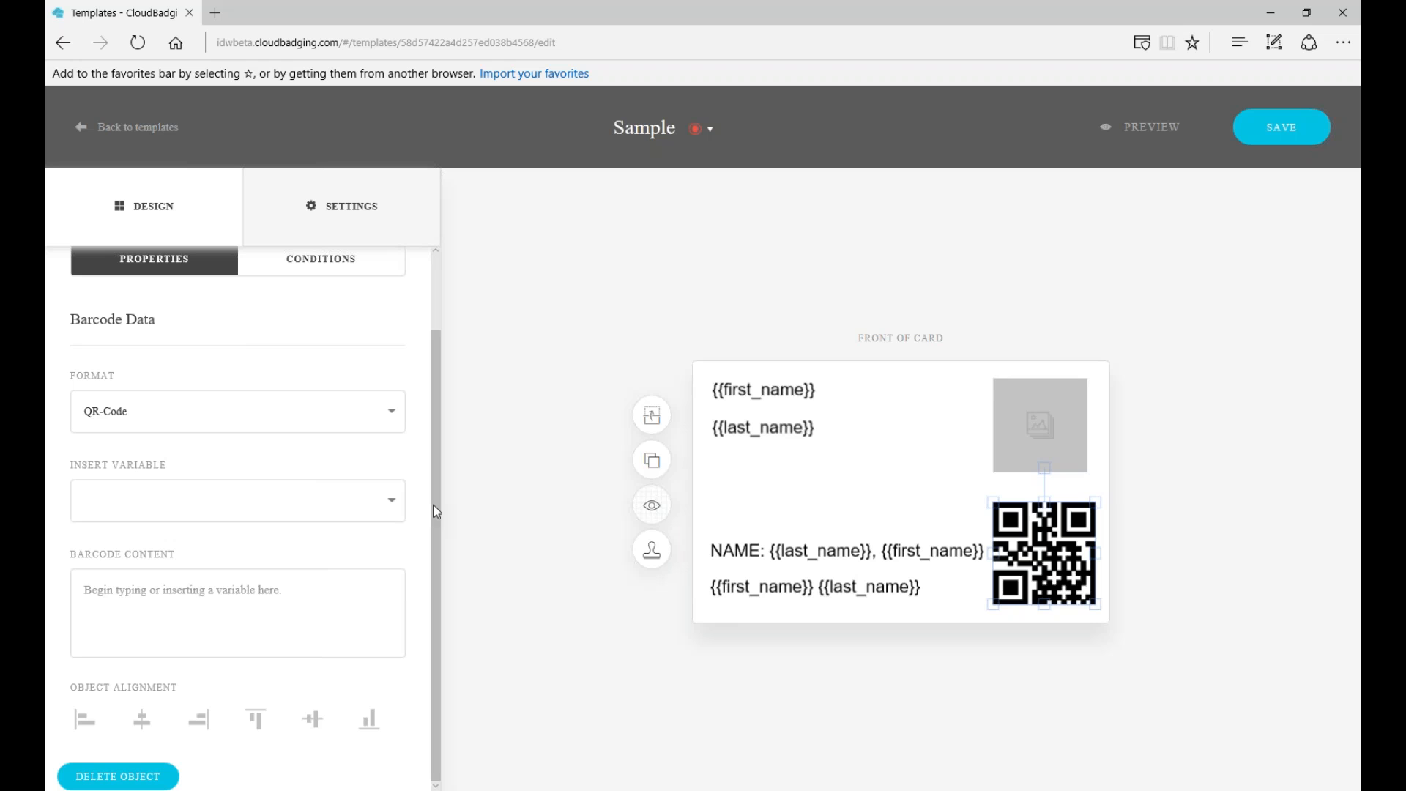
left_click(393, 501)
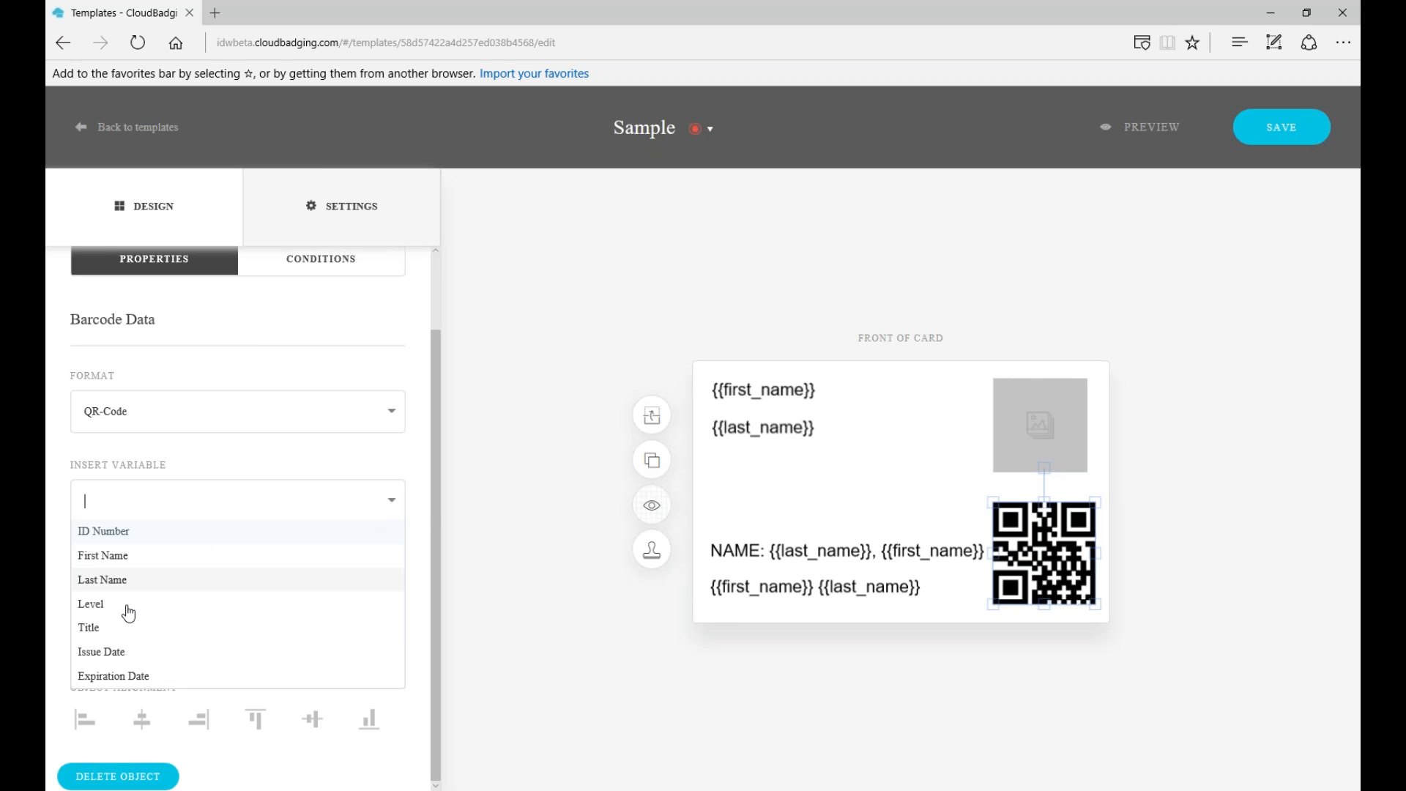
left_click(122, 541)
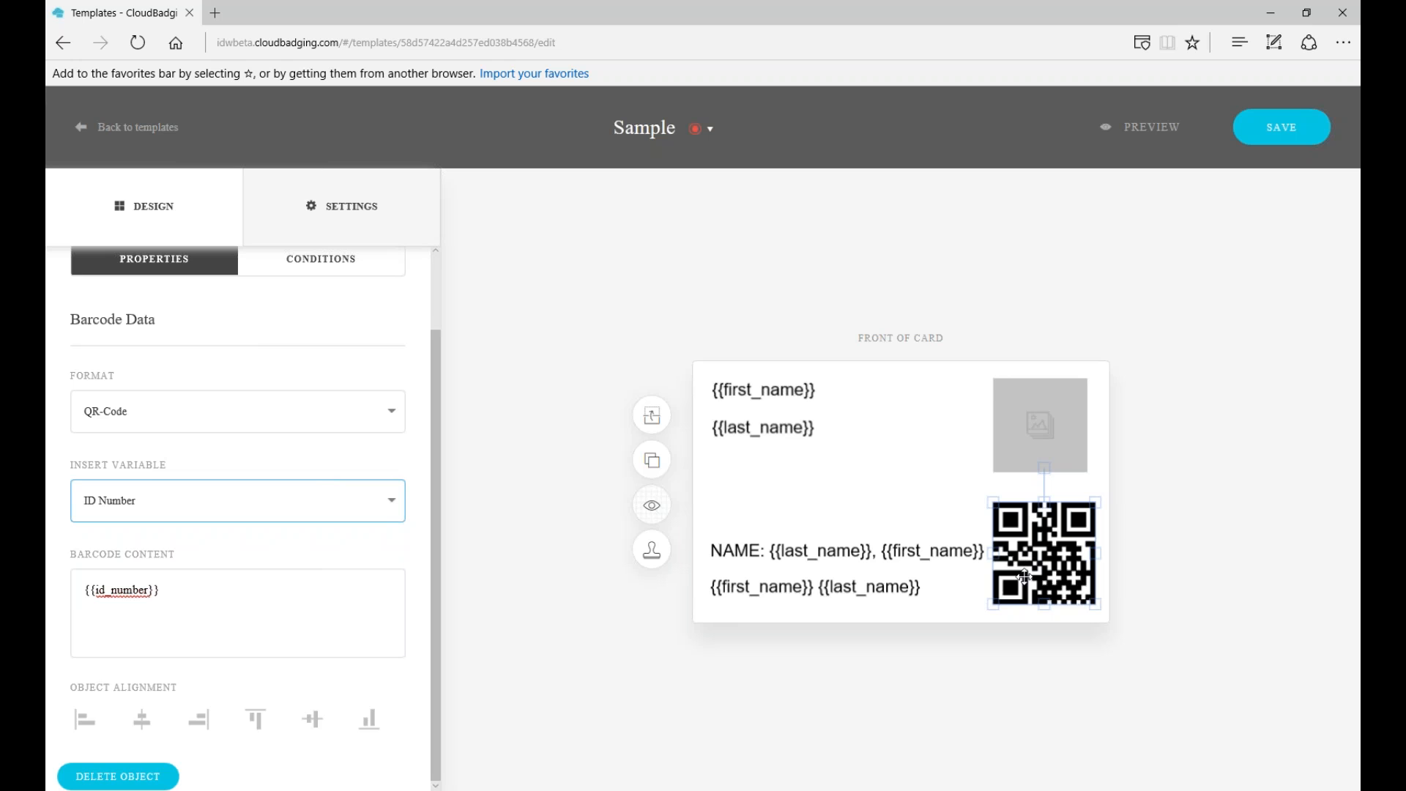
triple_click(174, 583)
key("BackSpace")
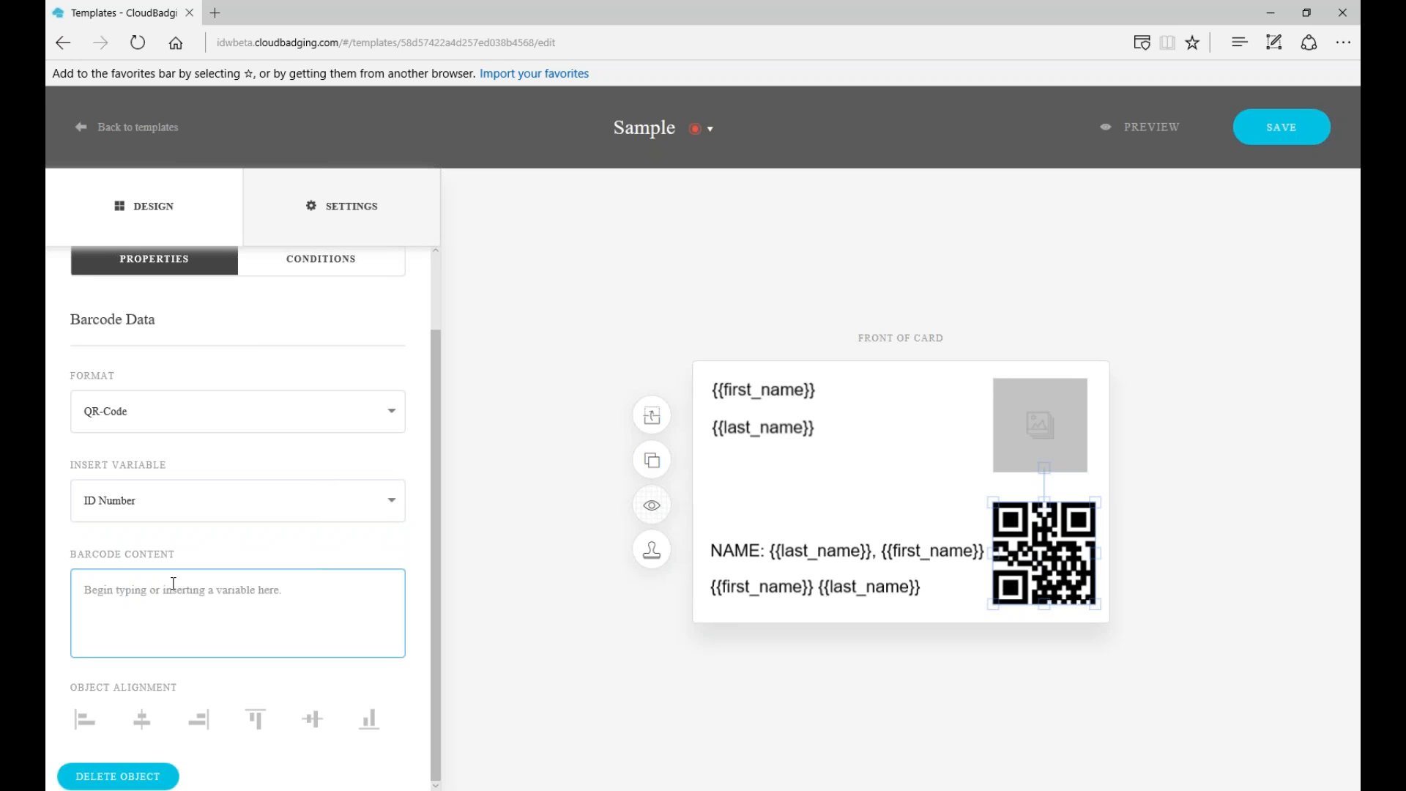
type("www.cloudbadging.com")
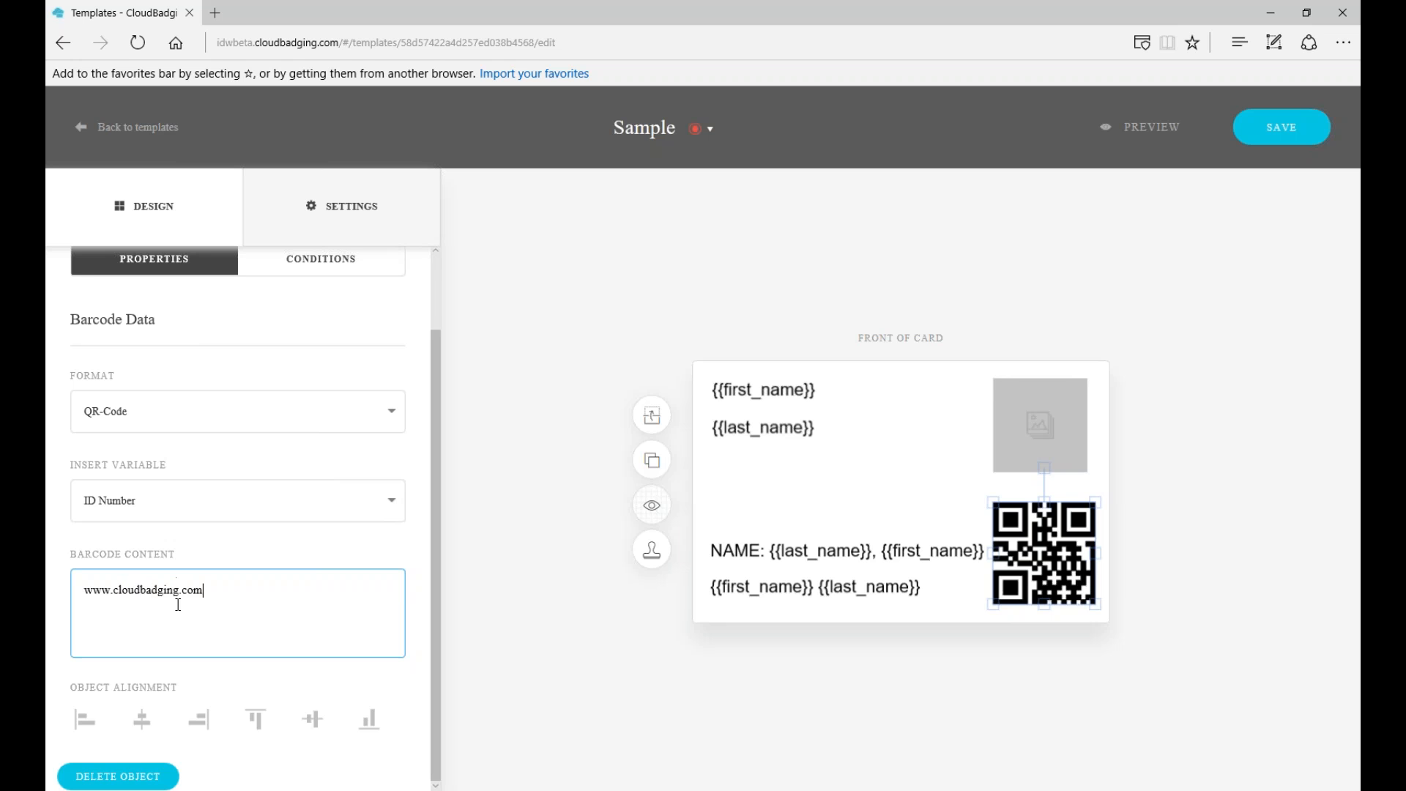
triple_click(129, 590)
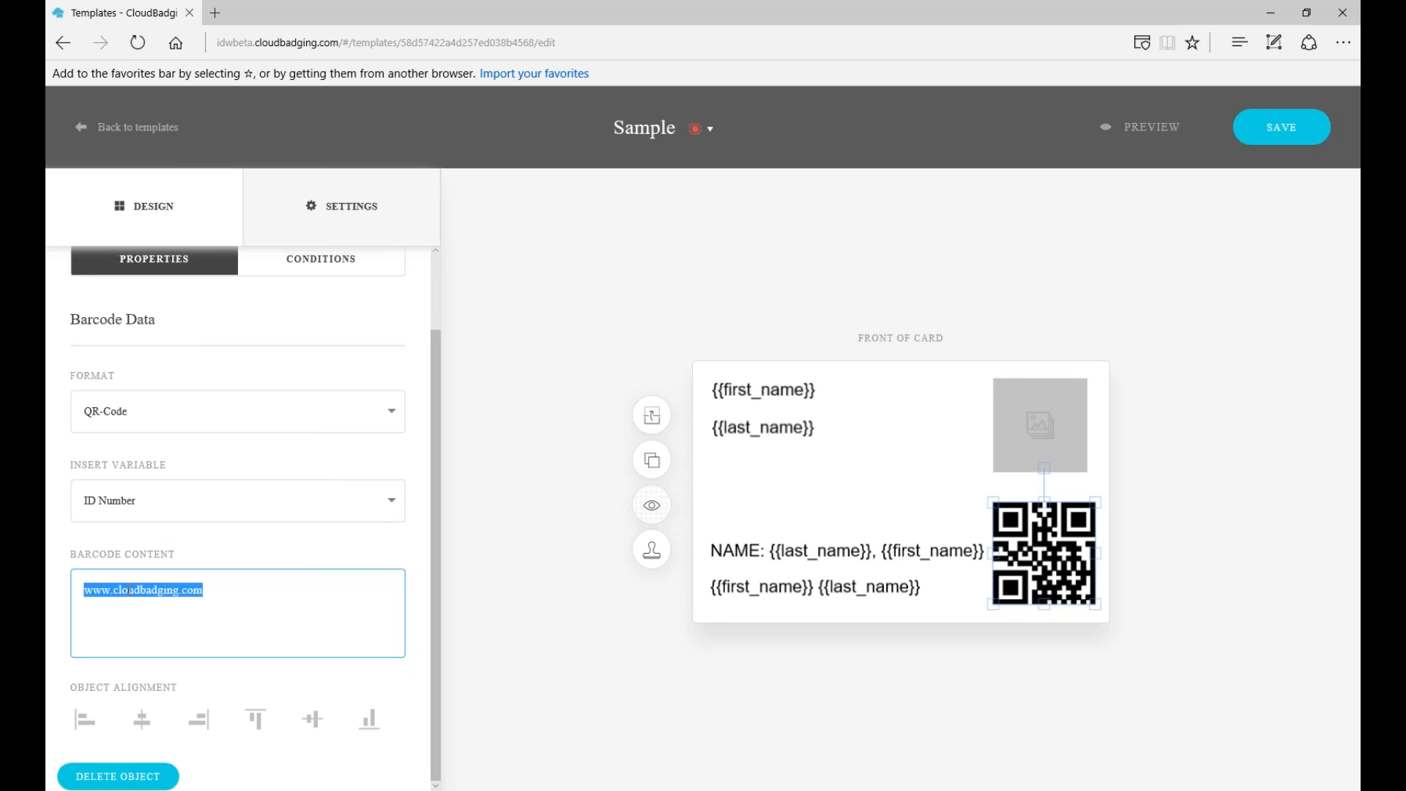
left_click(200, 619)
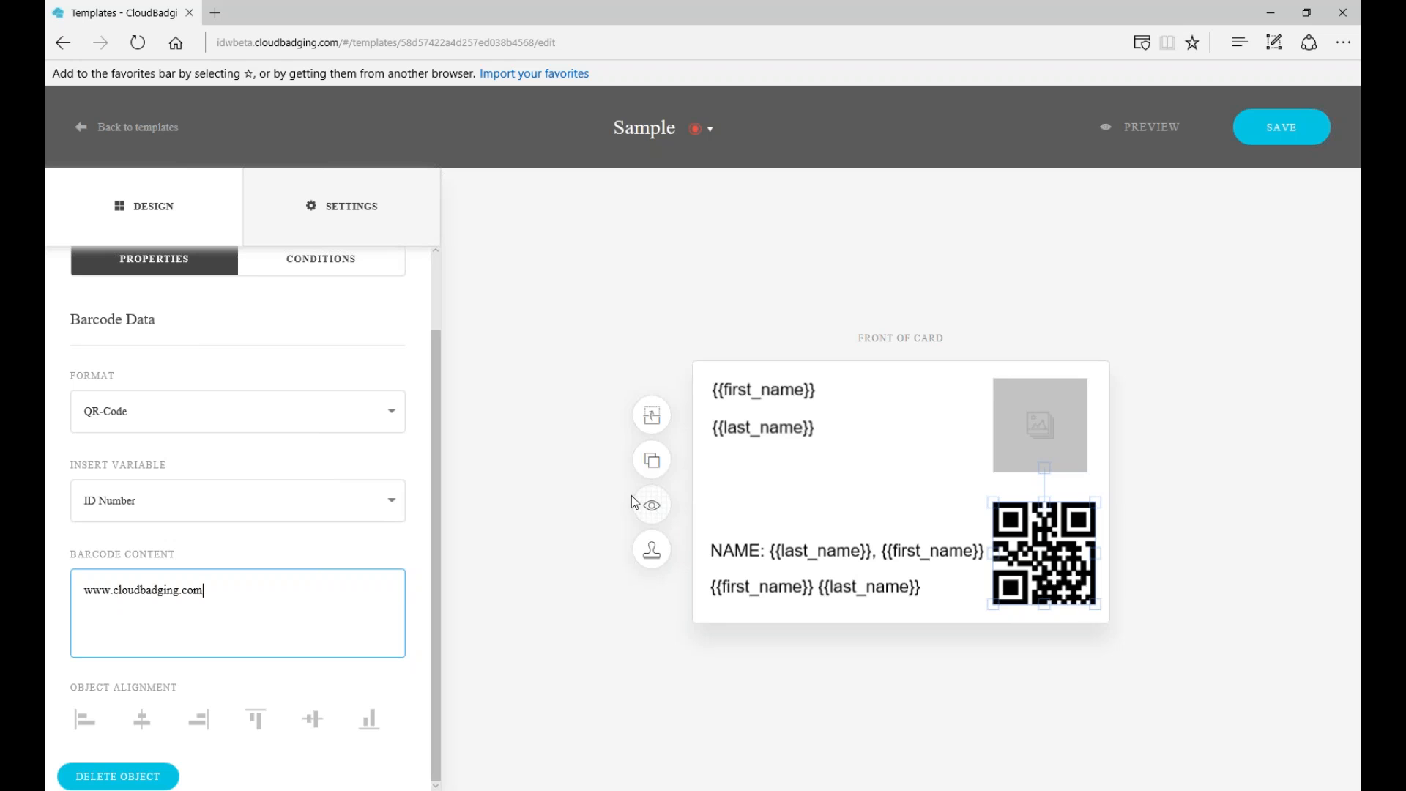
left_click(599, 346)
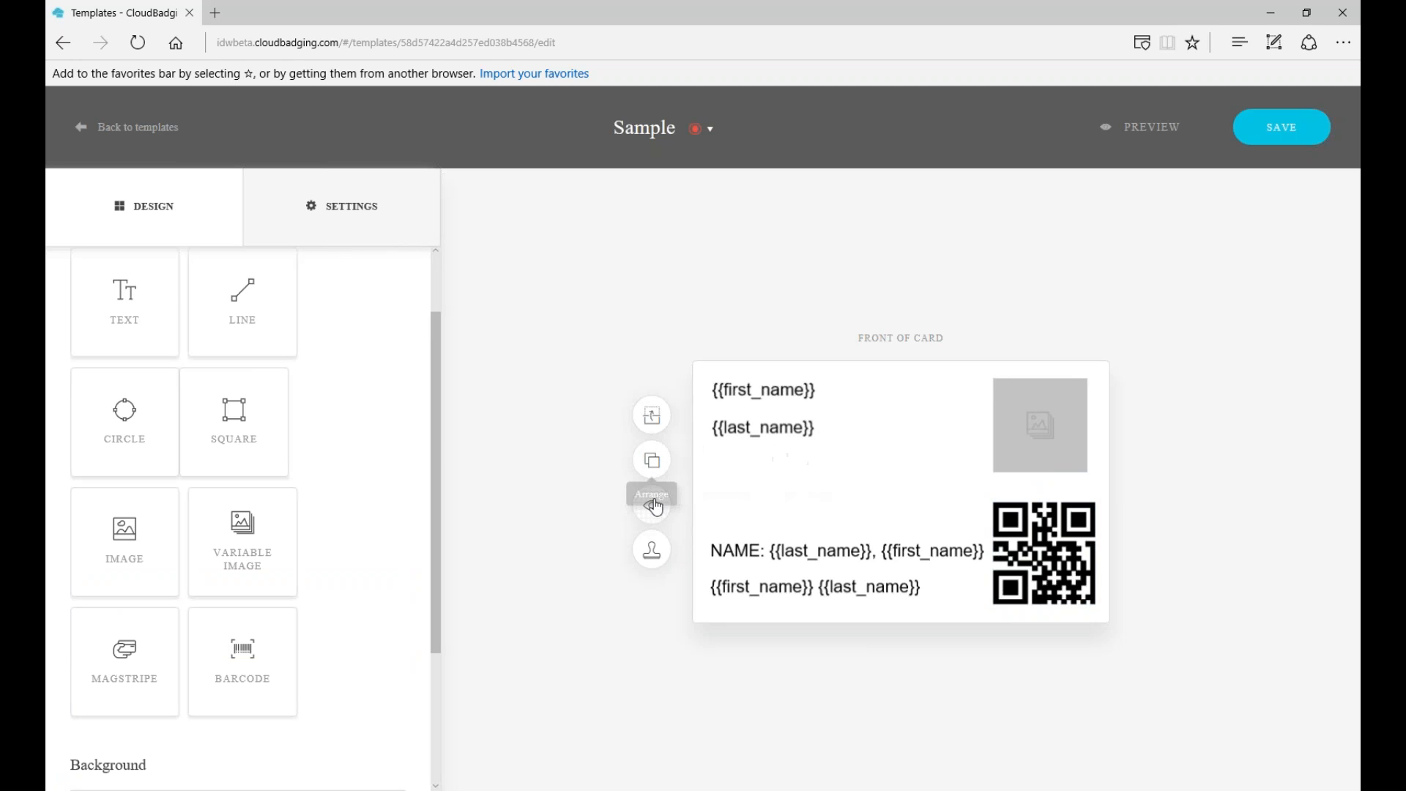
left_click(653, 418)
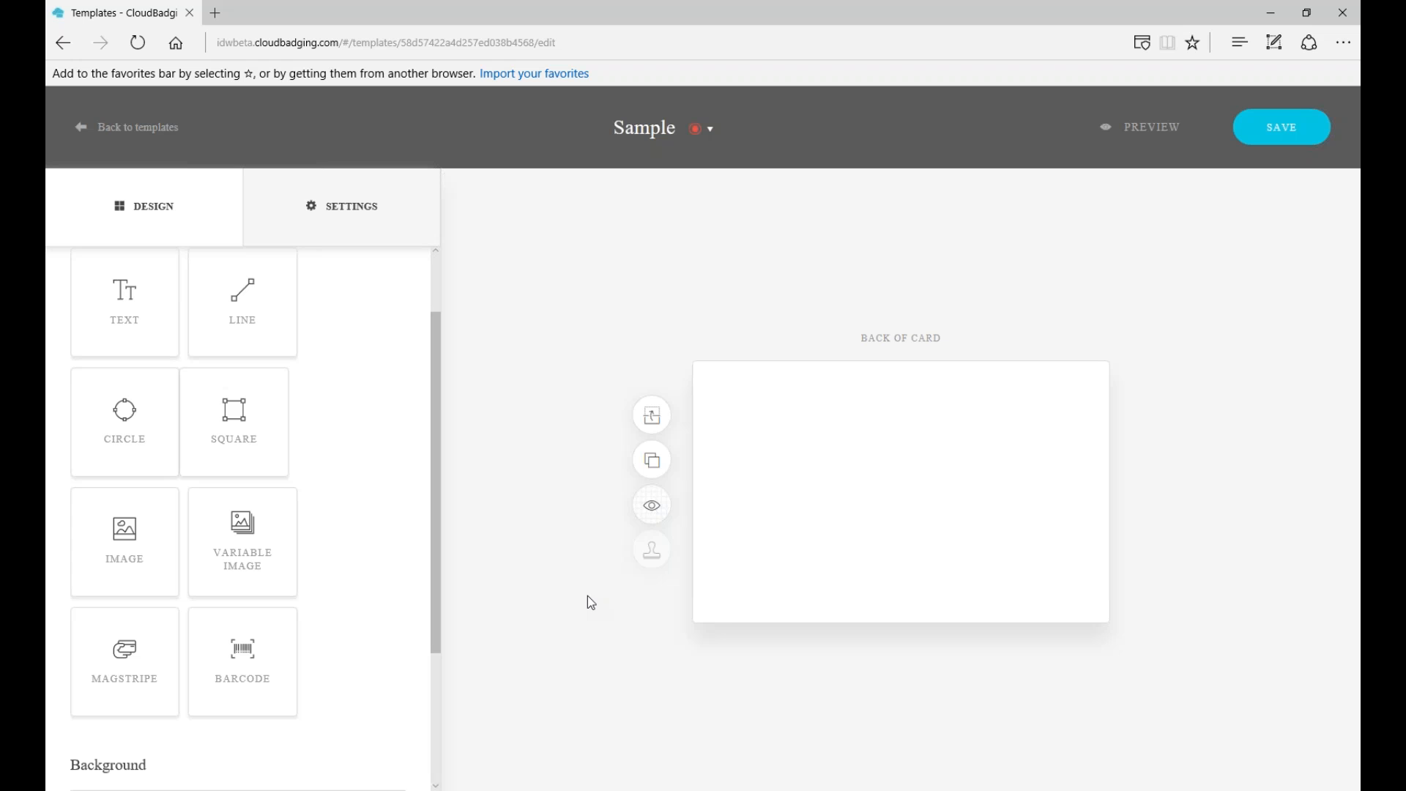
Add a magstripe element across the top of the card back.
left_click(117, 659)
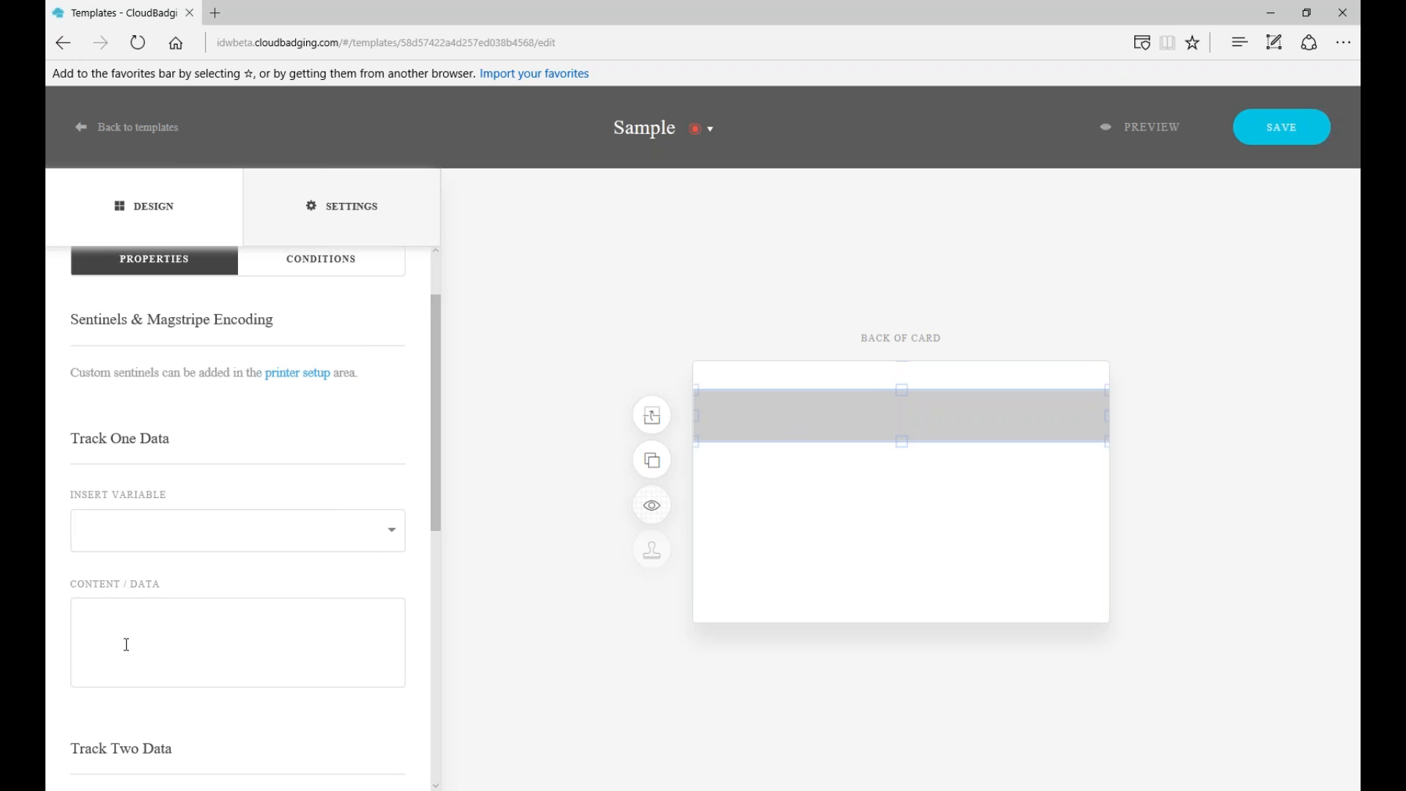
scroll(132, 552, "up", 1)
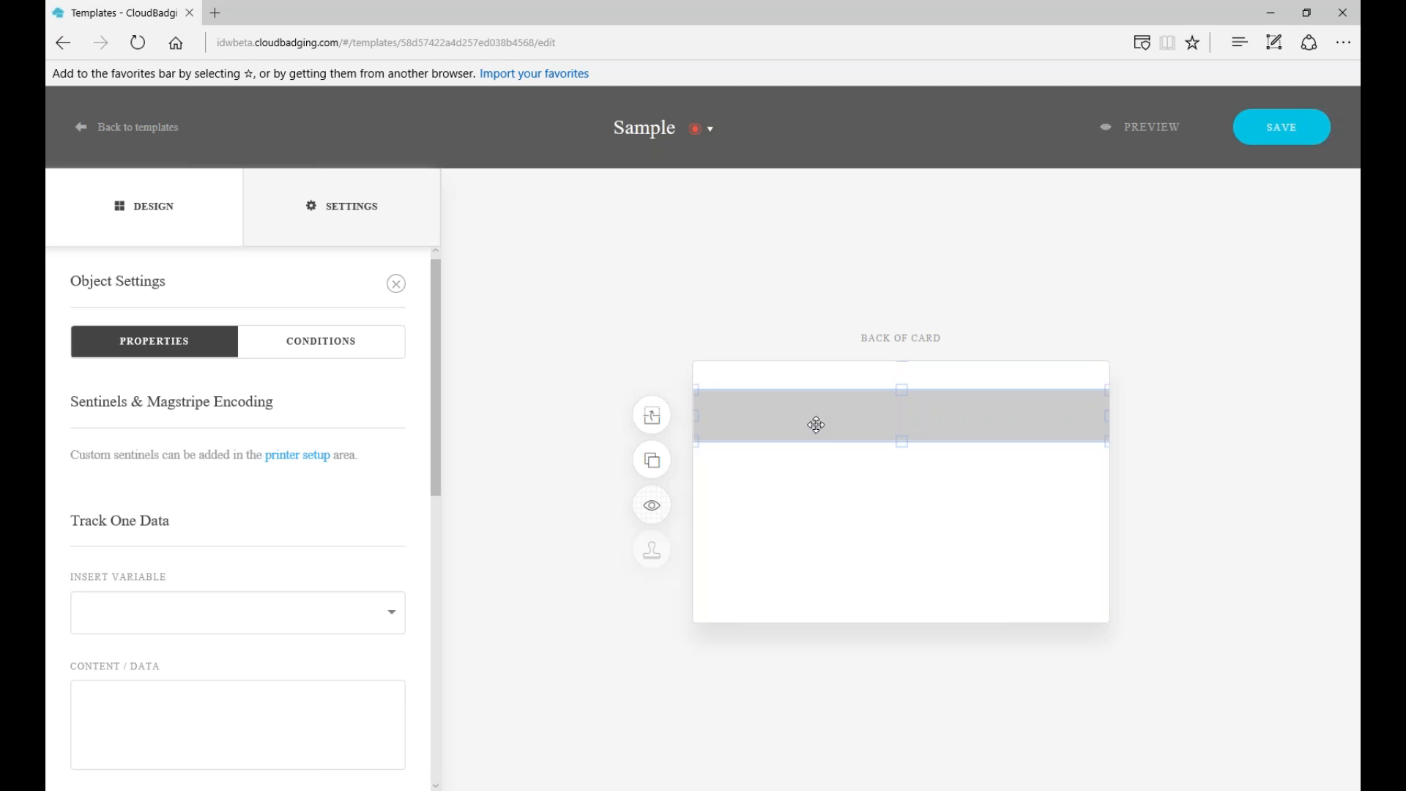
scroll(227, 481, "down", 1)
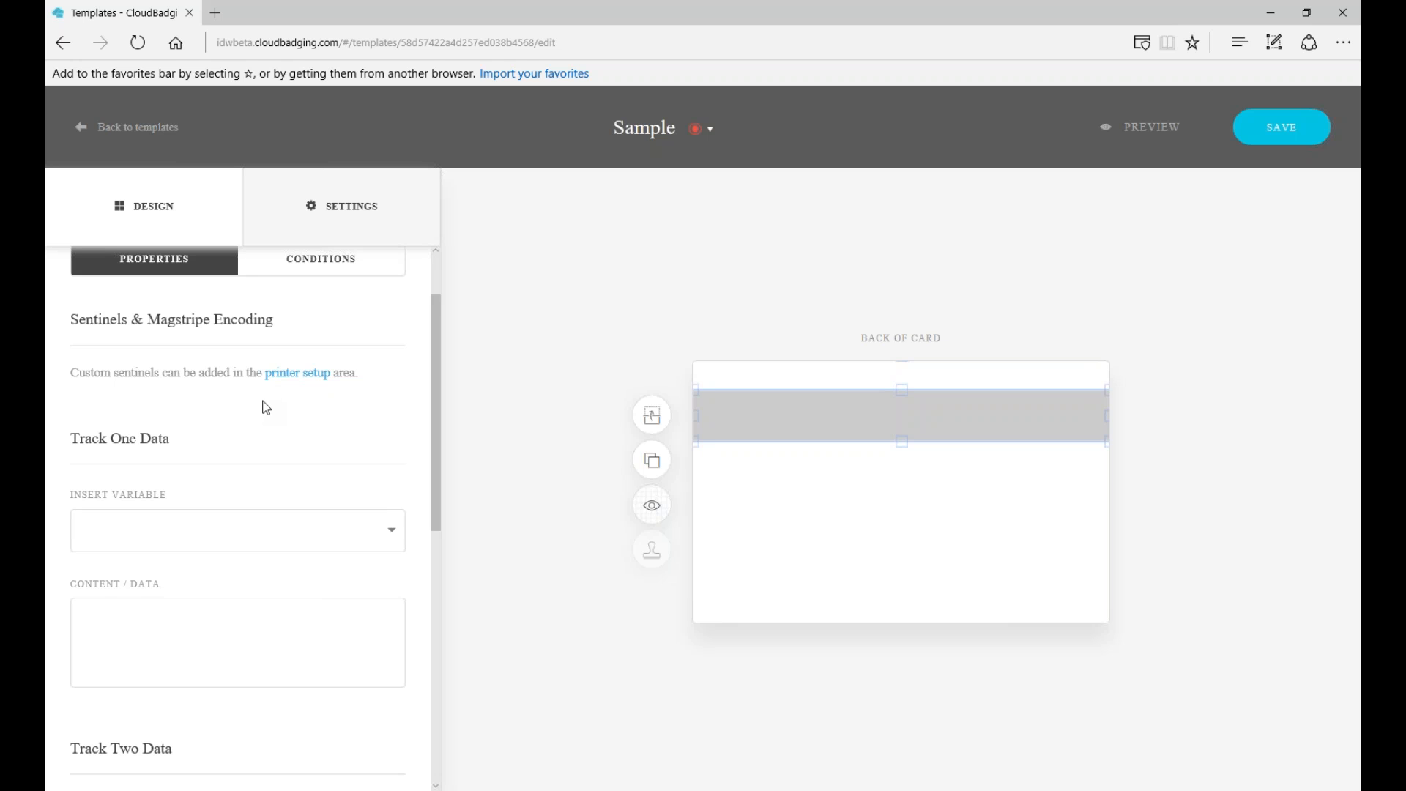
scroll(259, 403, "down", 1)
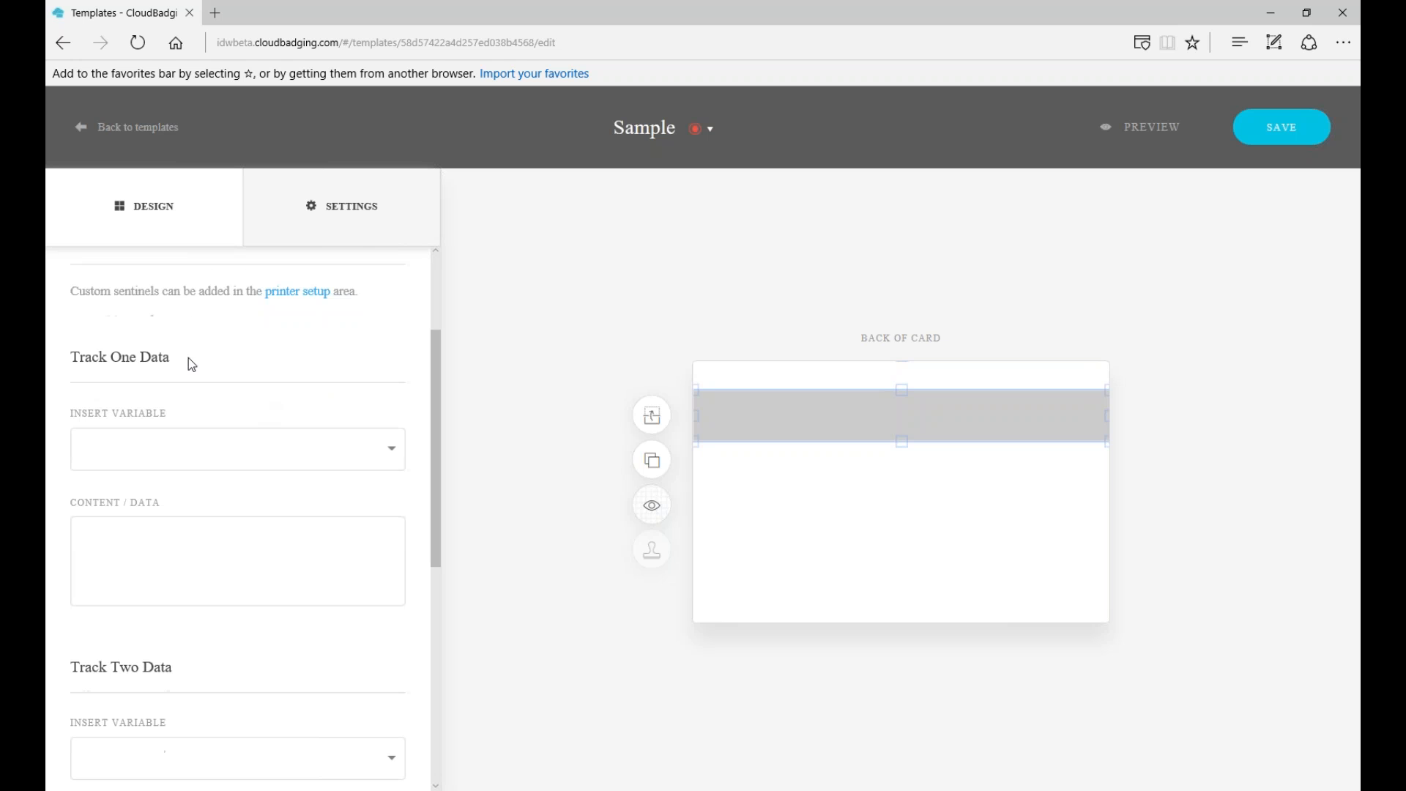
left_click(390, 449)
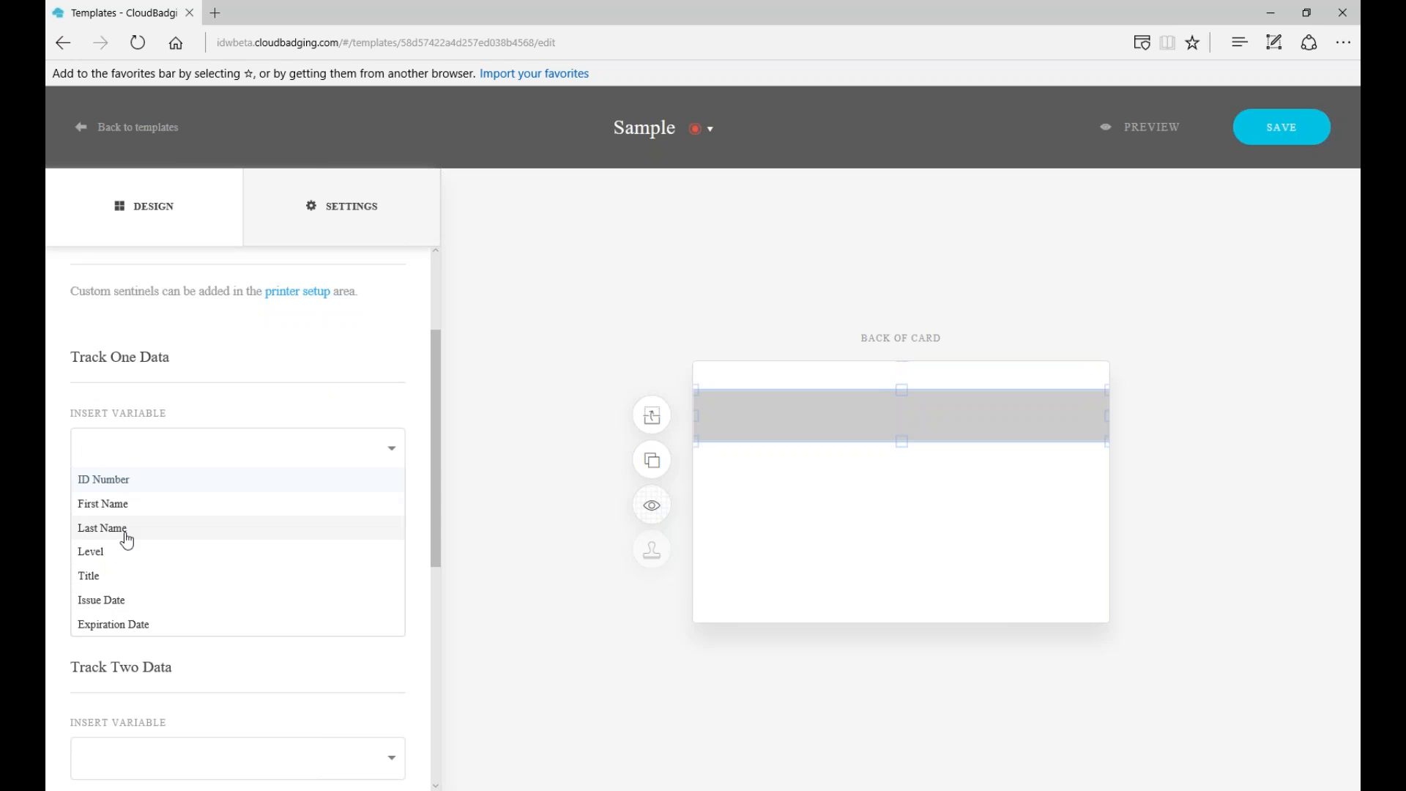
left_click(143, 486)
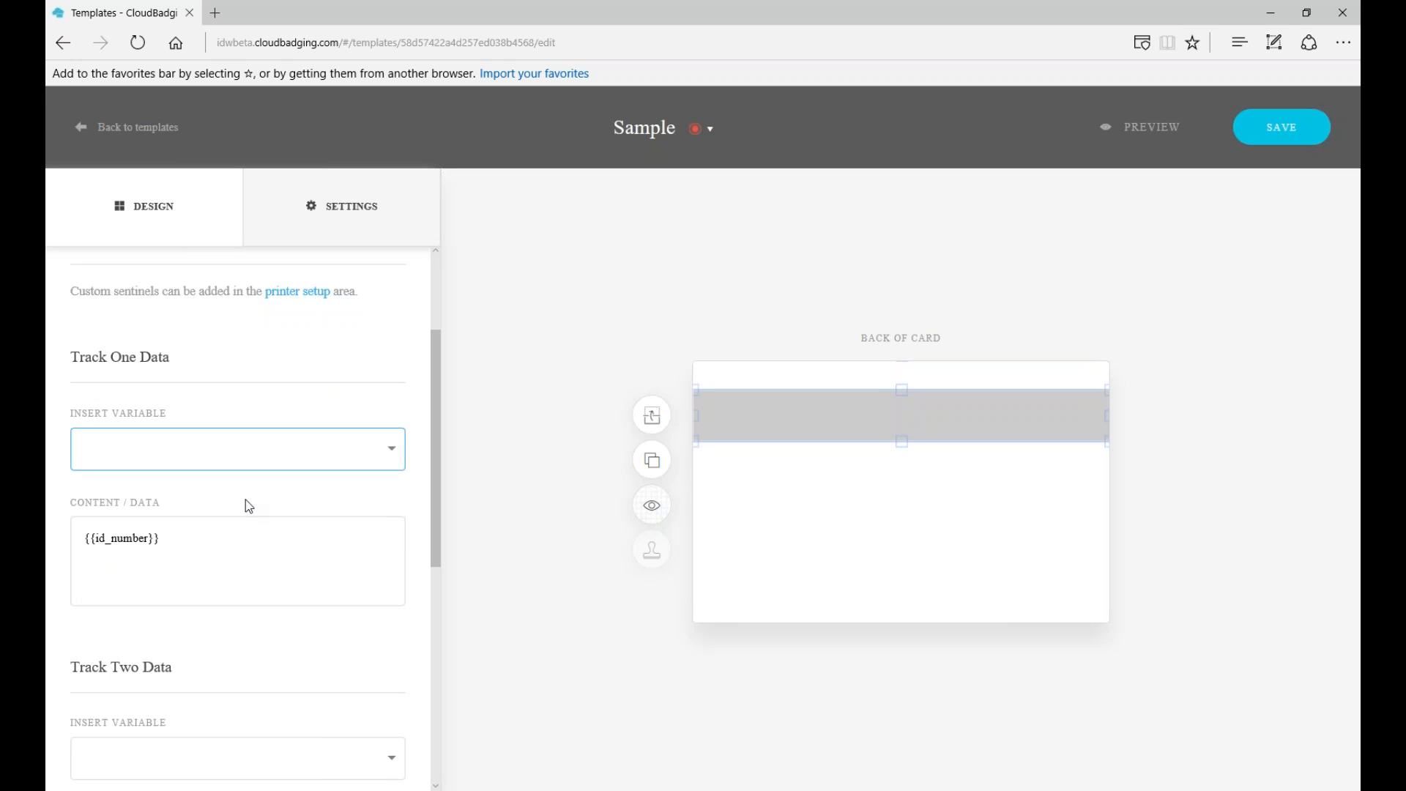
scroll(244, 503, "down", 3)
left_click(124, 632)
type("465415616587")
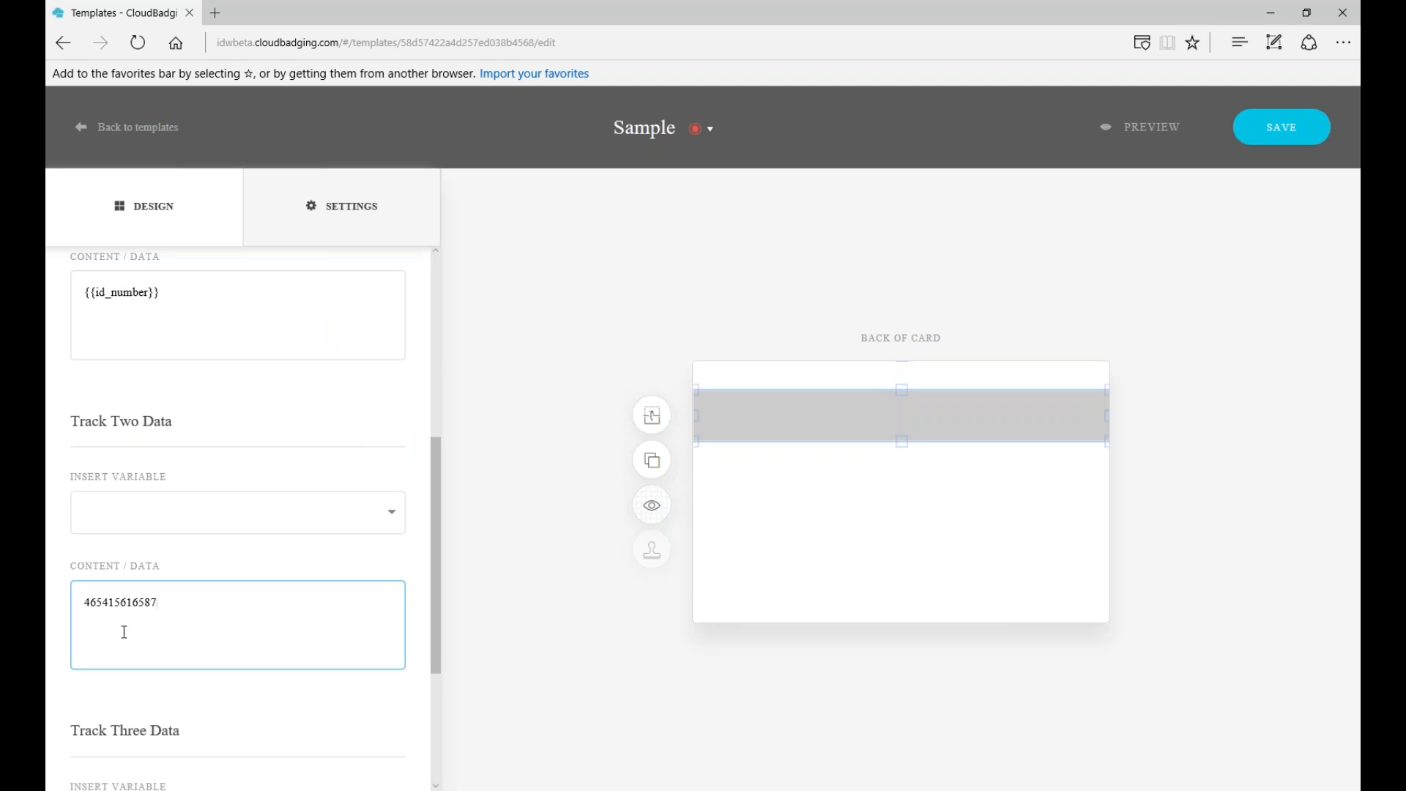
key("ctrl+a")
key("BackSpace")
Delete the magnetic stripe from the card back.
left_click(518, 317)
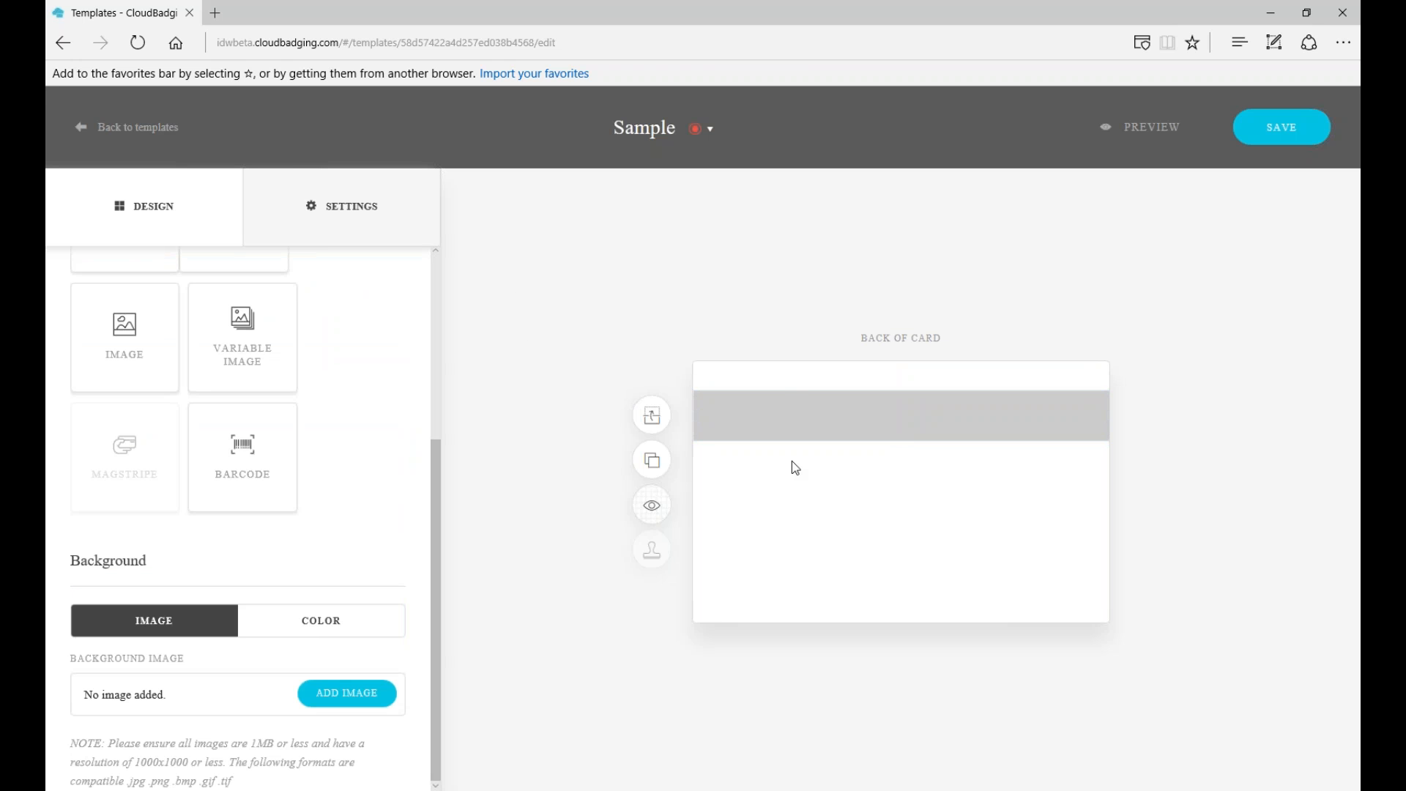
left_click(787, 415)
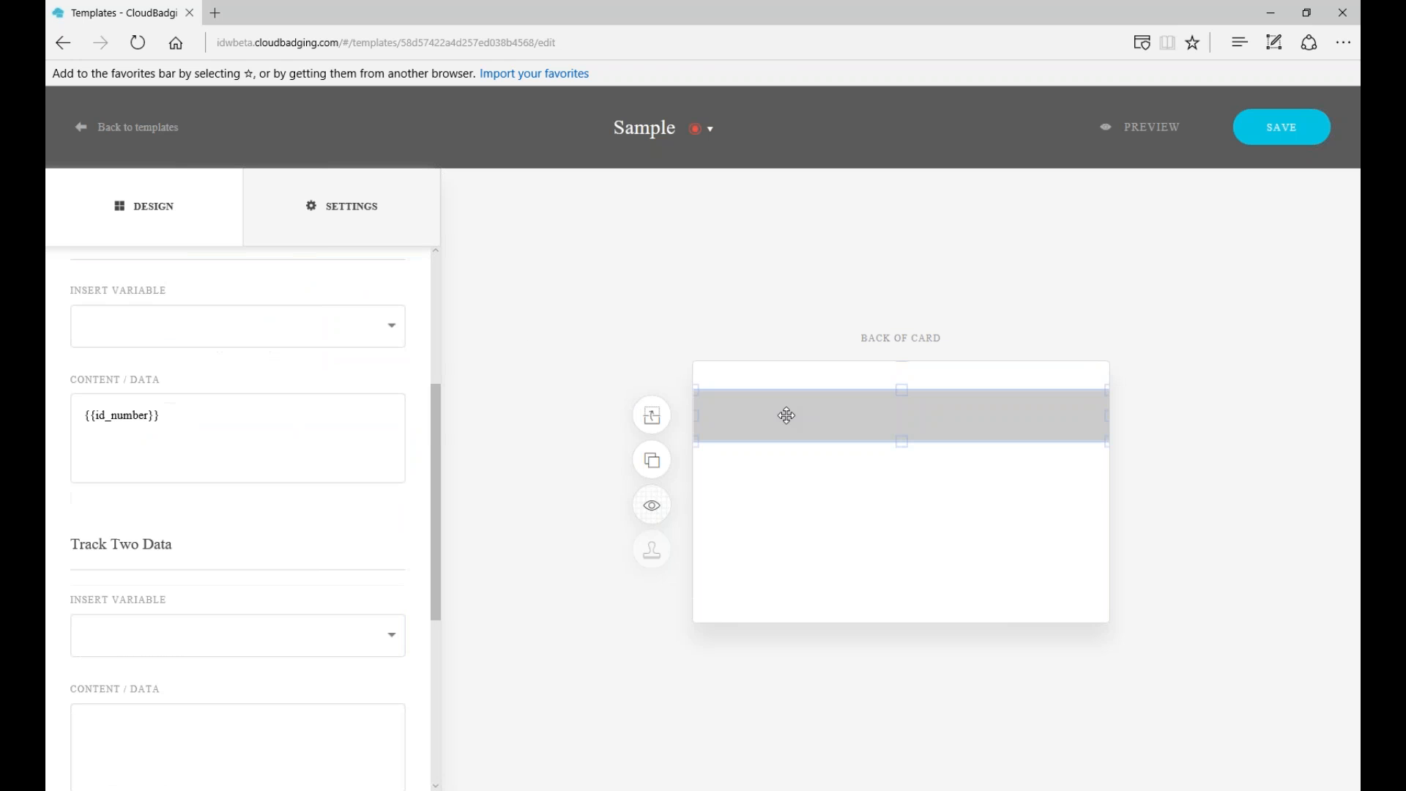
key("Delete")
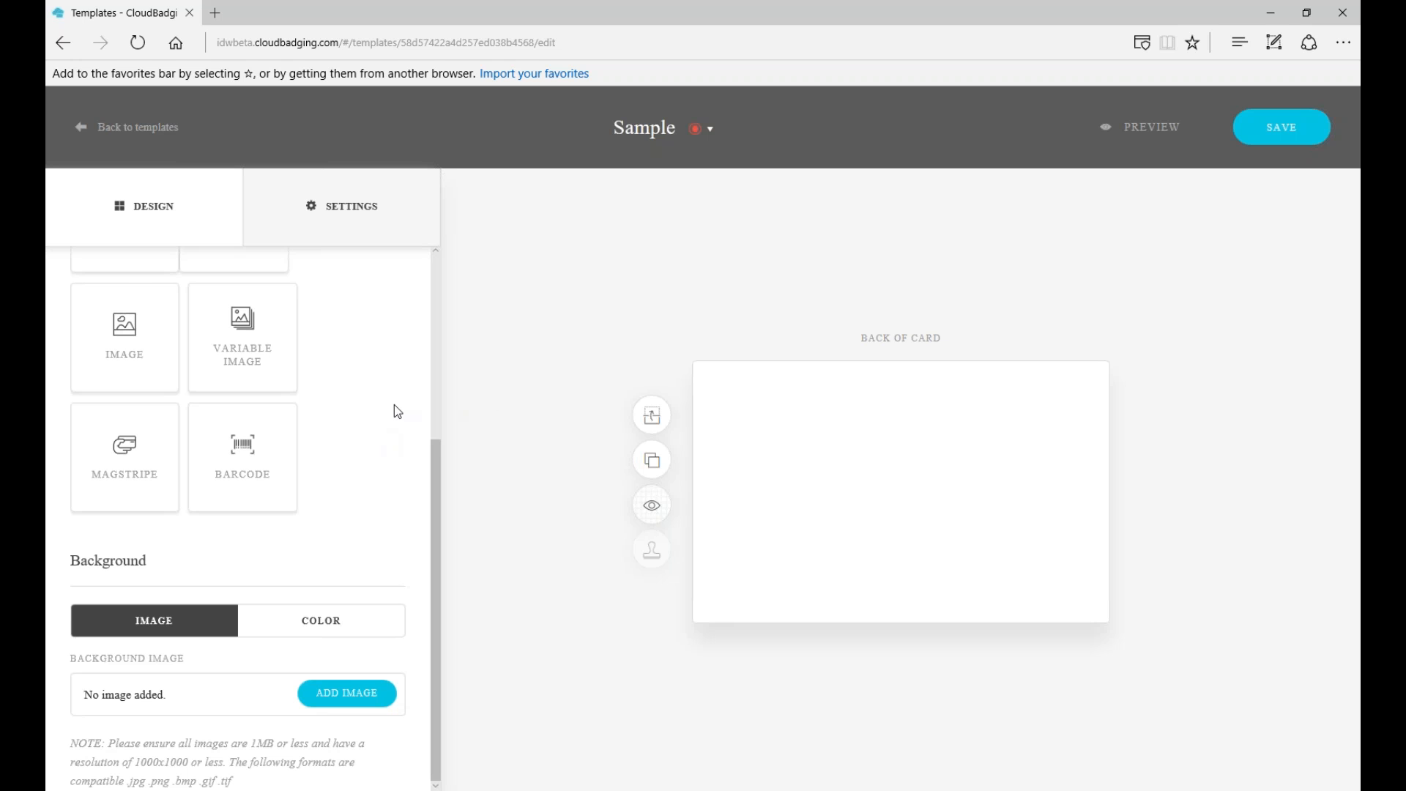
Add the text 'If found please call me at my number' rotated vertically along the left edge.
scroll(393, 407, "up", 3)
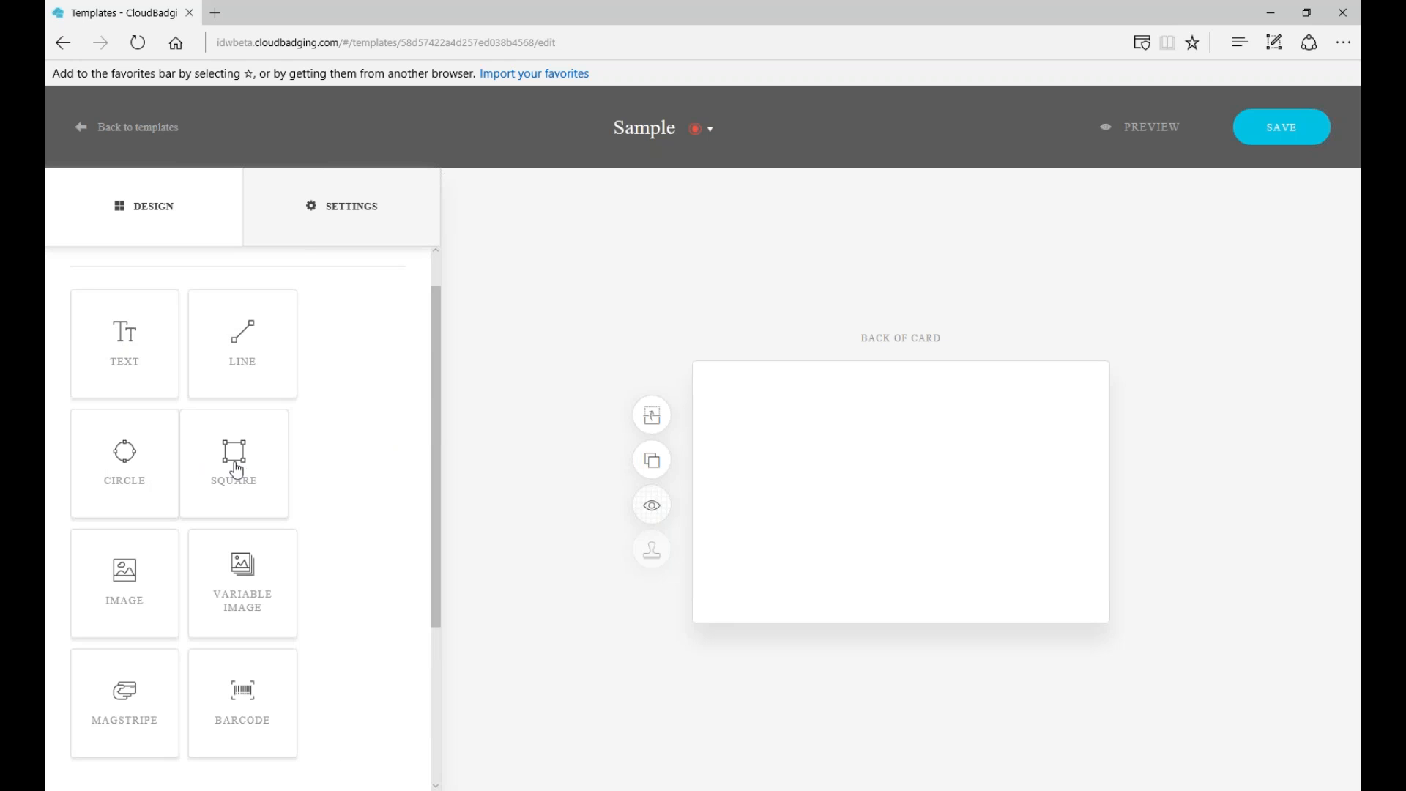
left_click(121, 335)
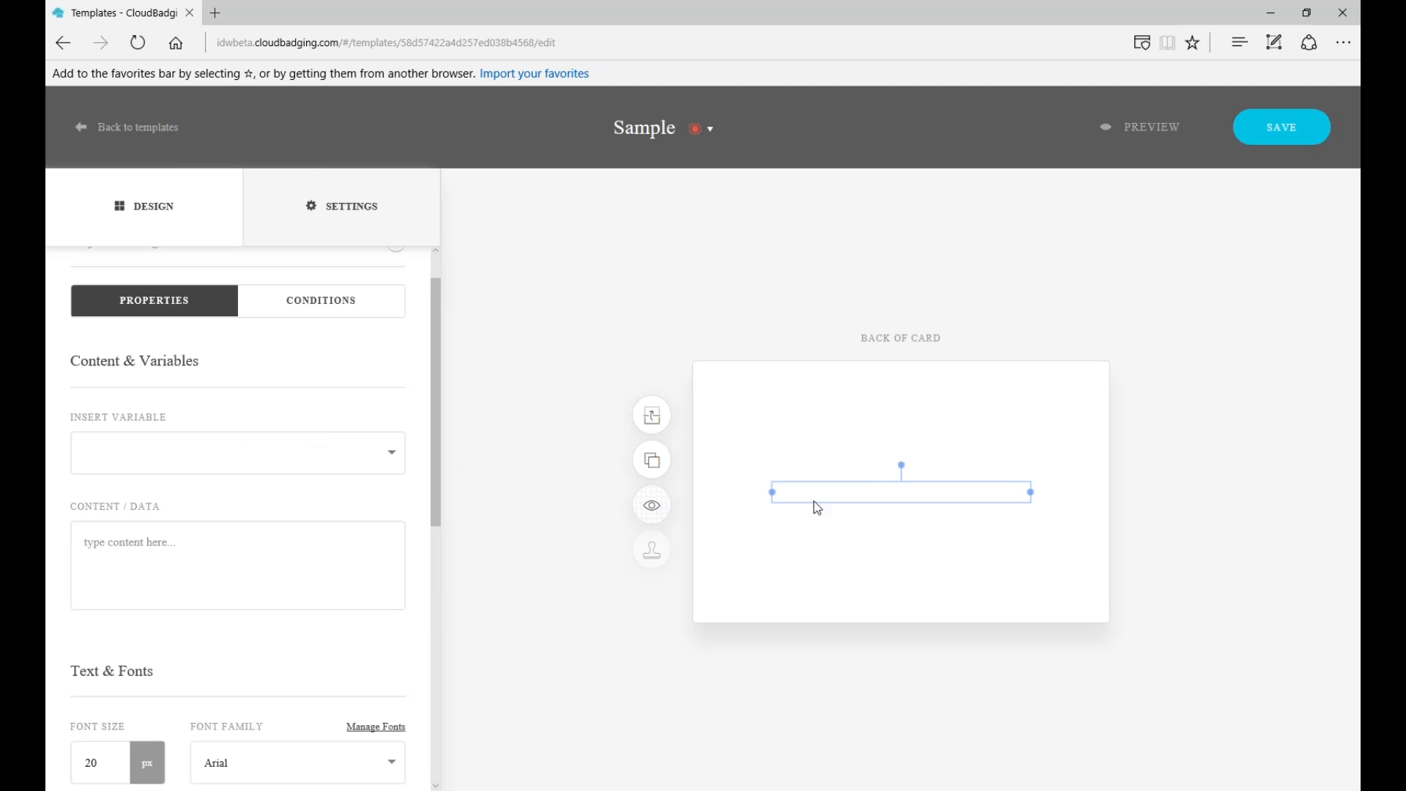
left_click_drag(883, 492, 868, 438)
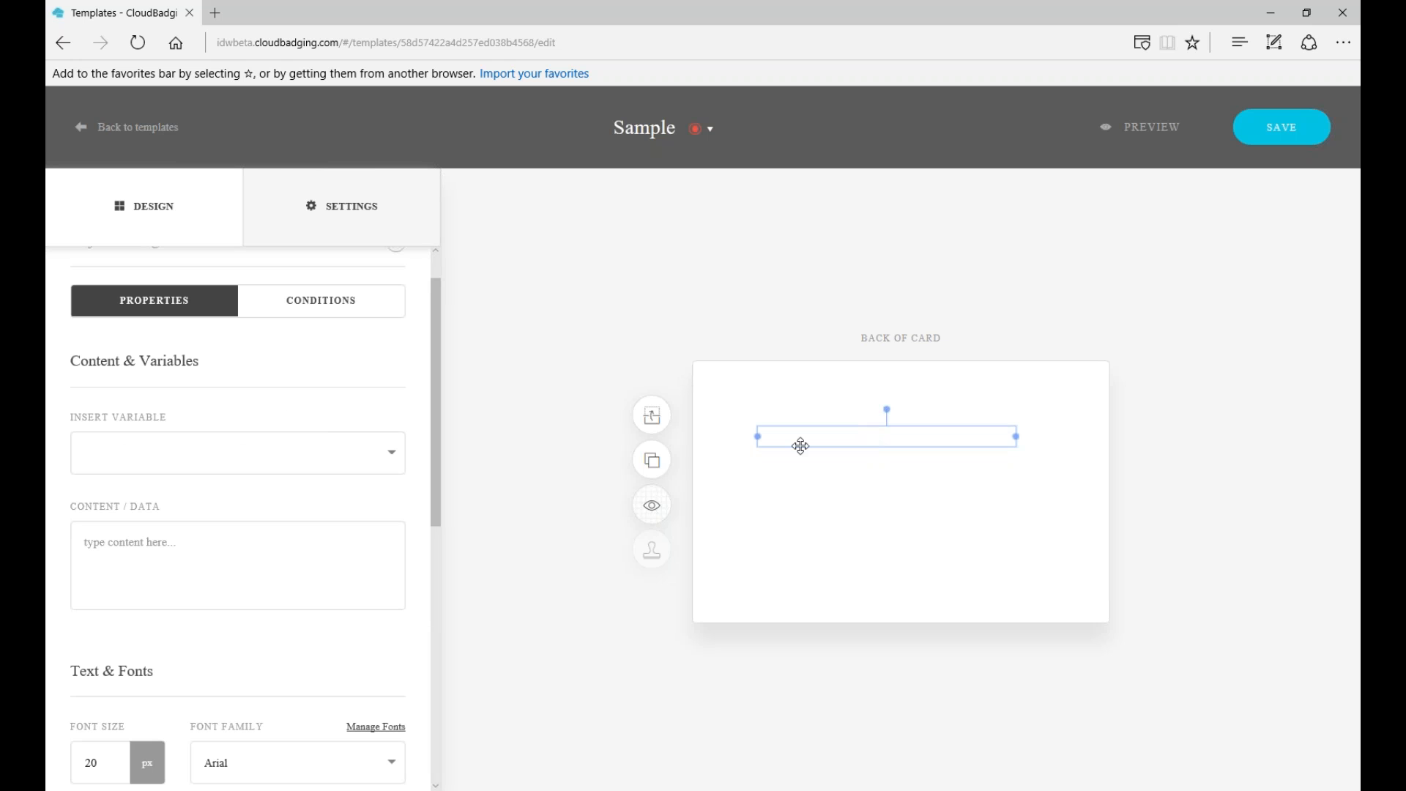
left_click(173, 561)
type("If found please")
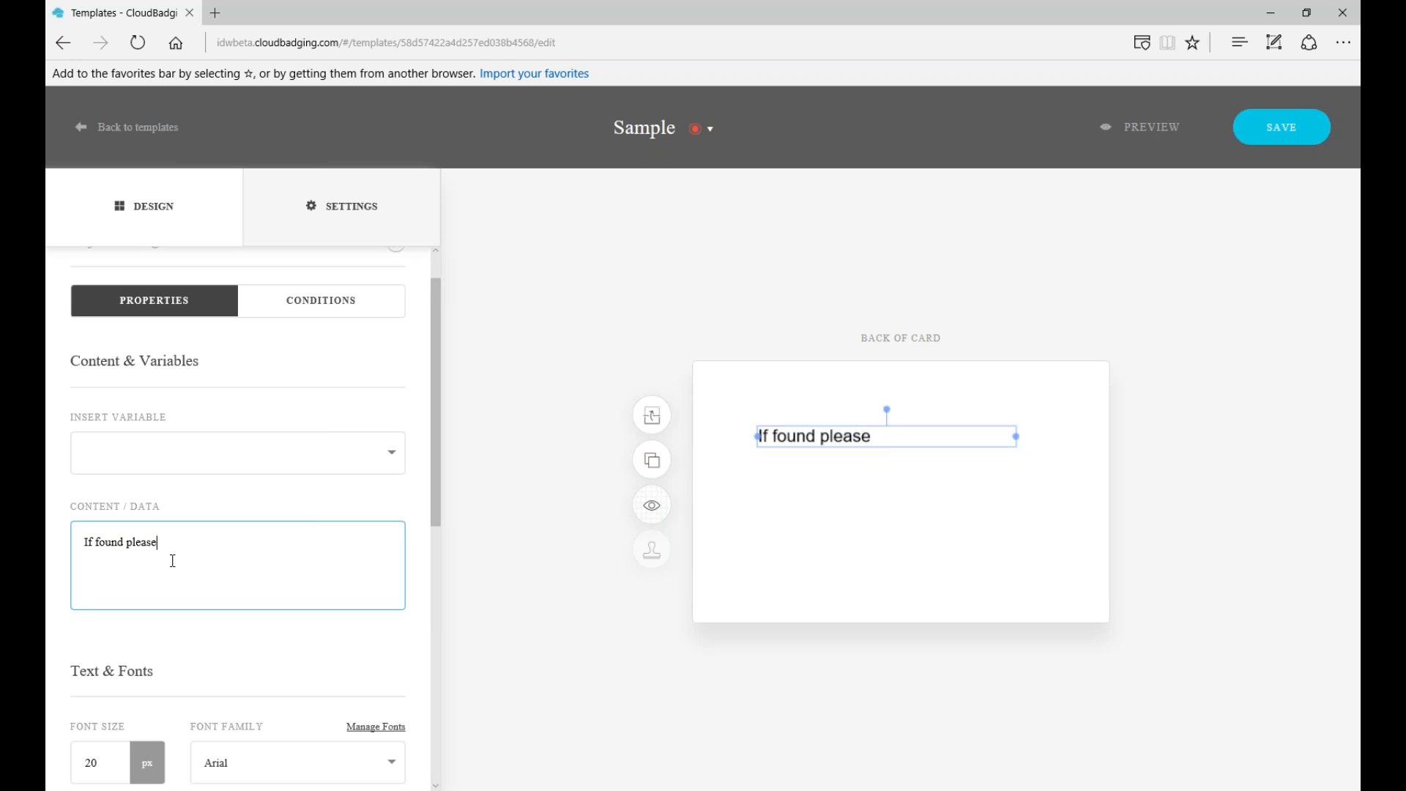
type(" call me at my number.")
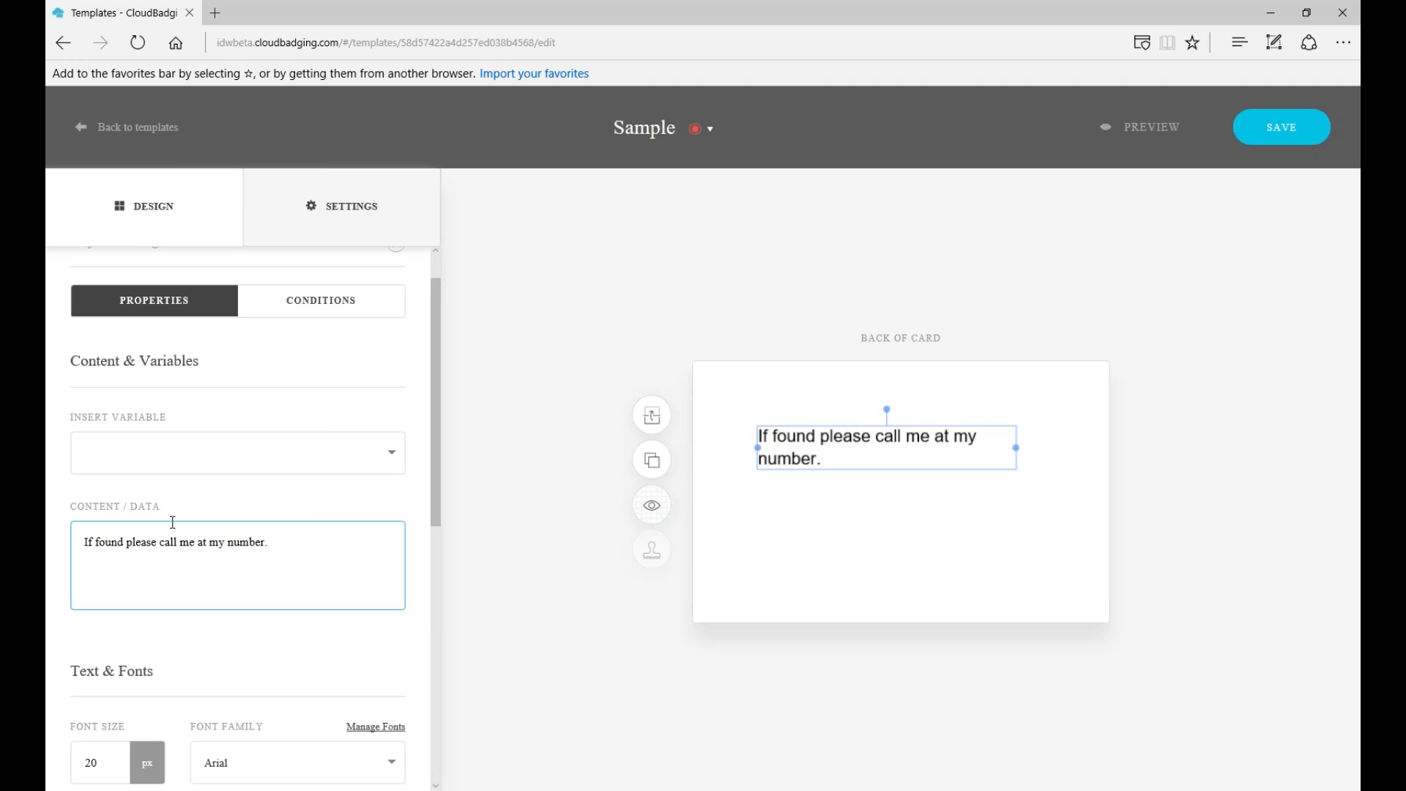
left_click_drag(1023, 449, 1075, 438)
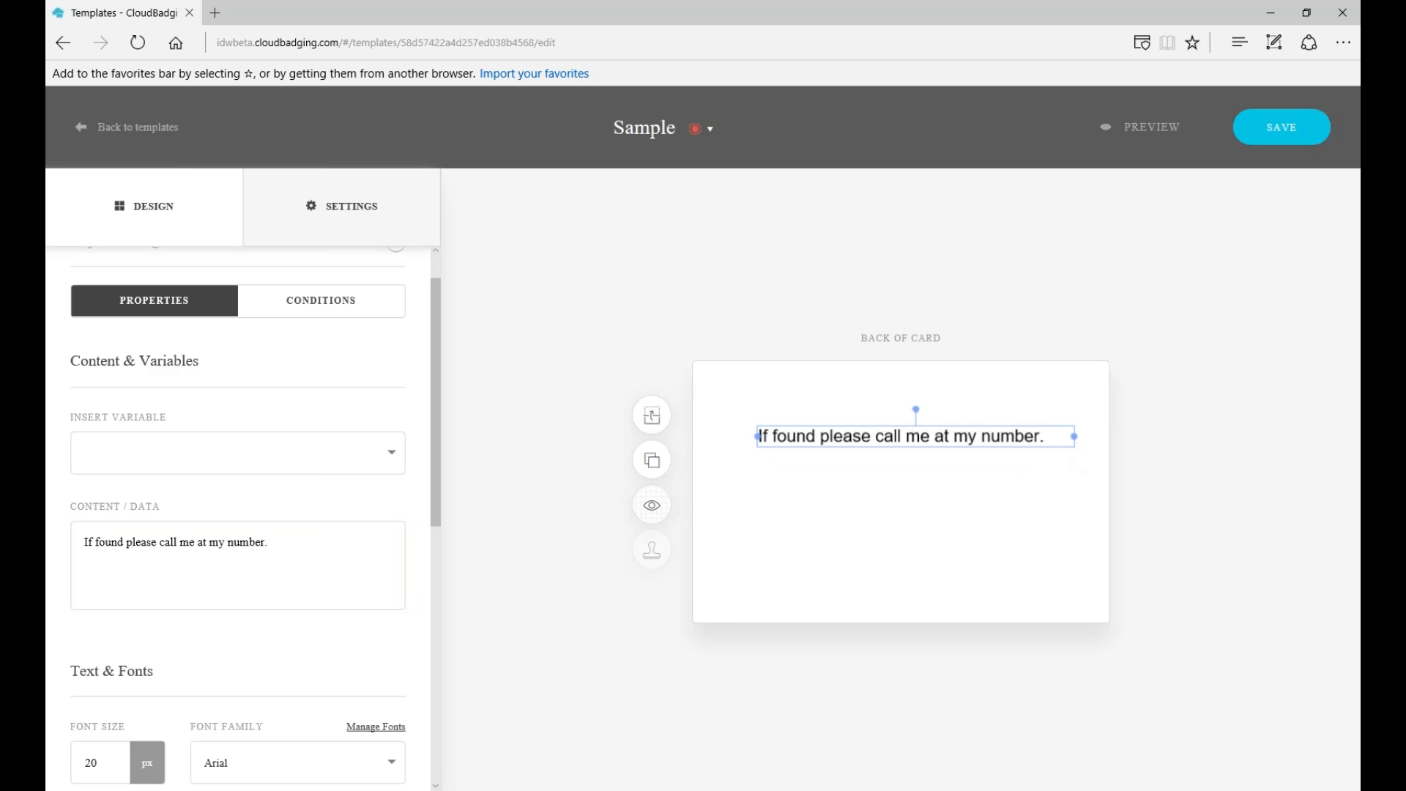
mouse_move(916, 436)
left_mouse_down()
mouse_move(882, 486)
mouse_move(913, 442)
left_mouse_up()
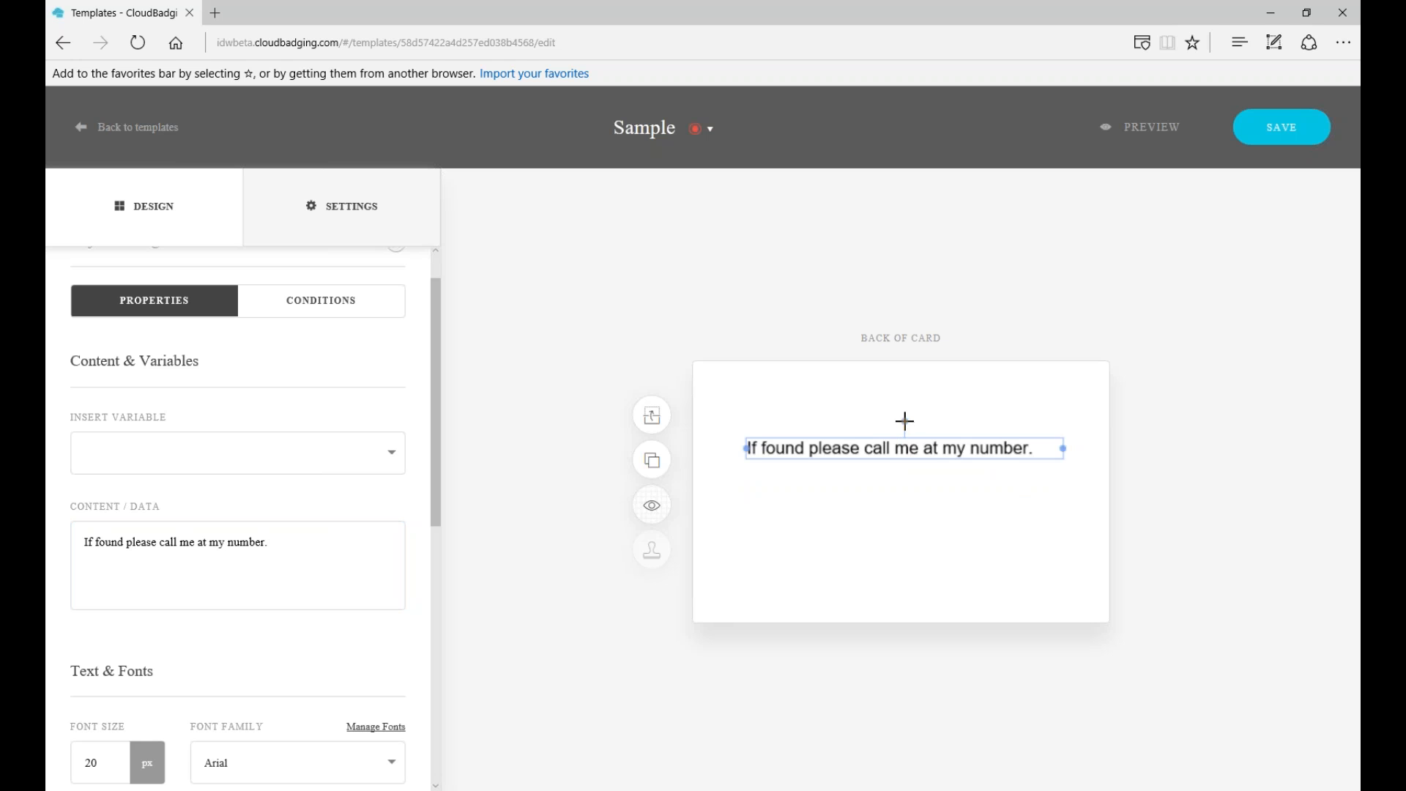
left_click_drag(904, 421, 738, 579)
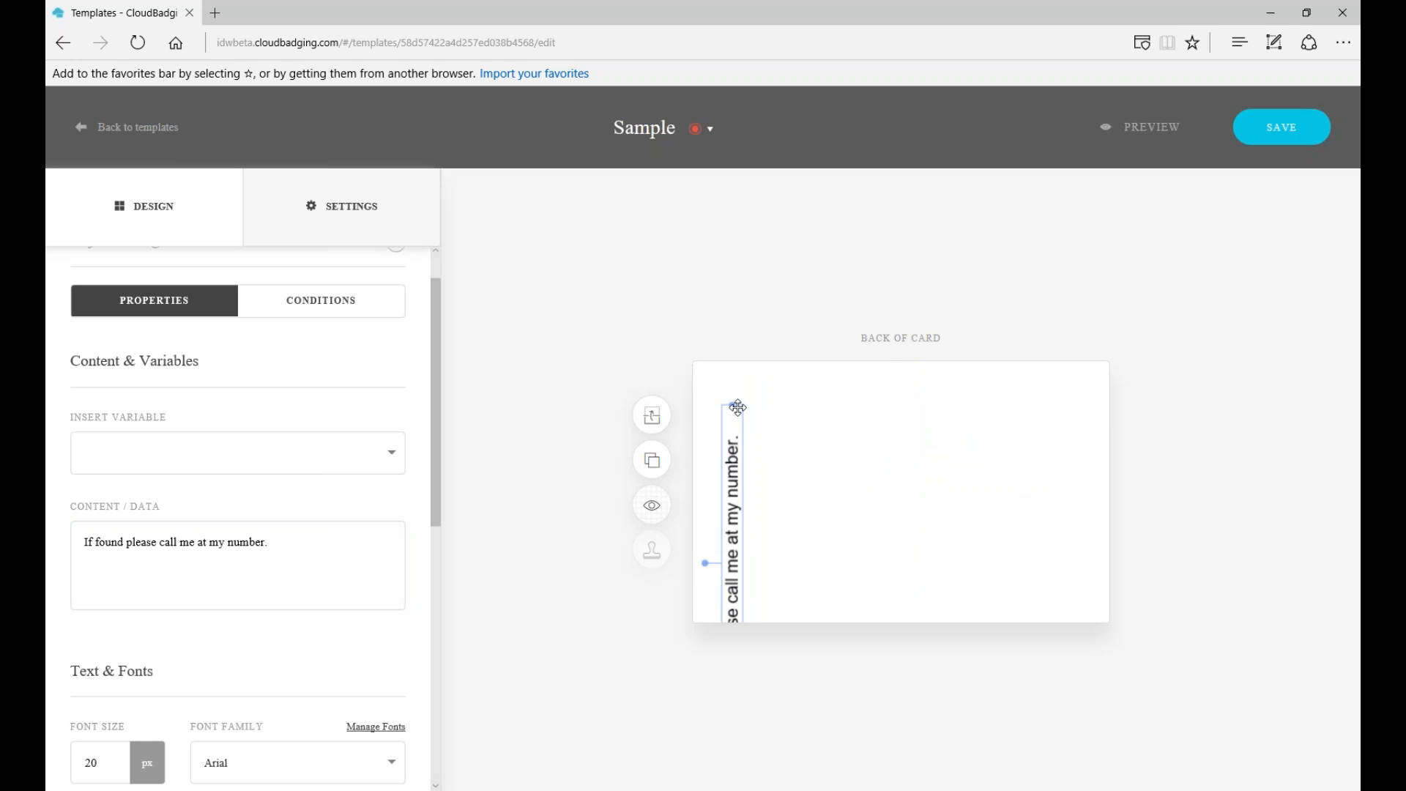
mouse_move(732, 407)
left_mouse_down()
mouse_move(744, 497)
mouse_move(734, 427)
mouse_move(722, 432)
mouse_move(735, 434)
left_mouse_up()
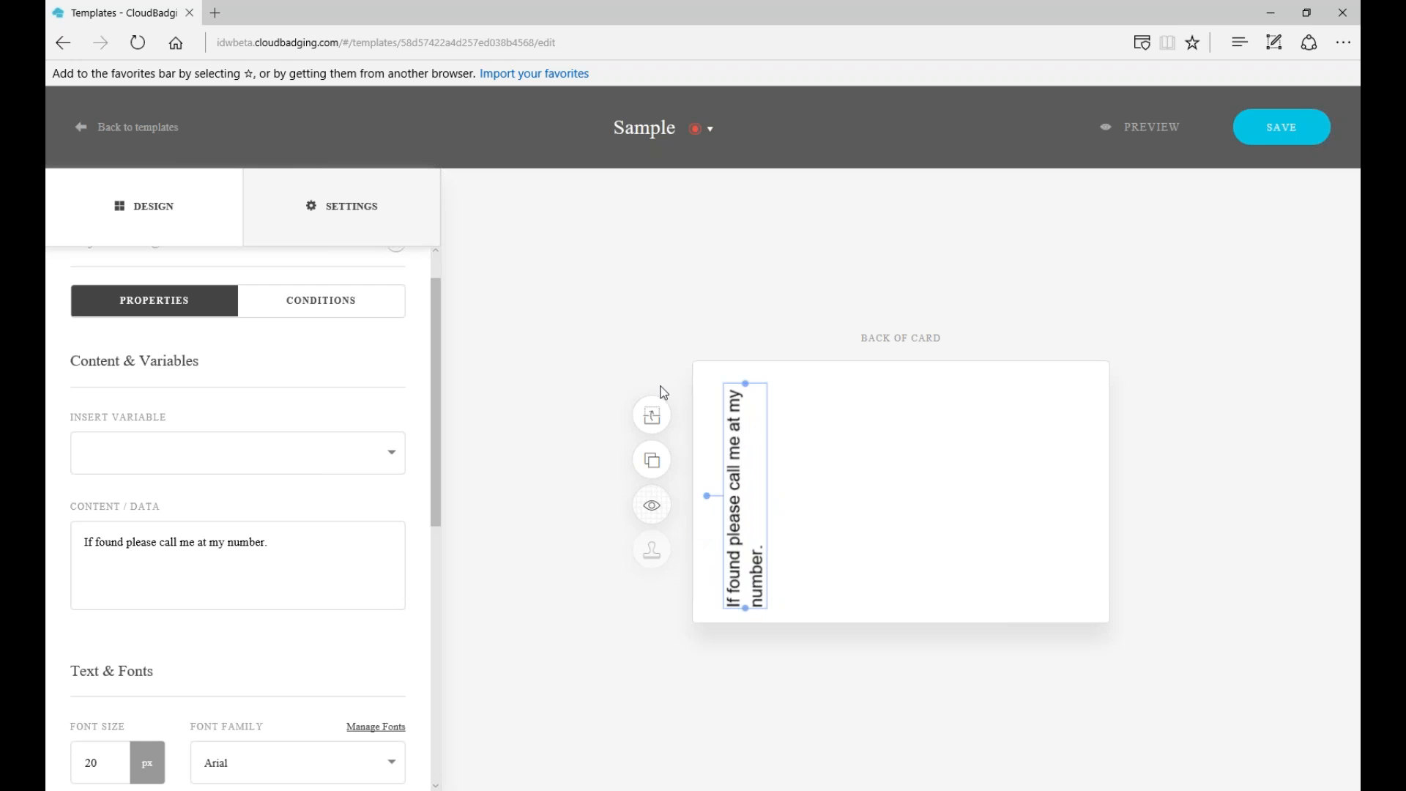
left_click(570, 380)
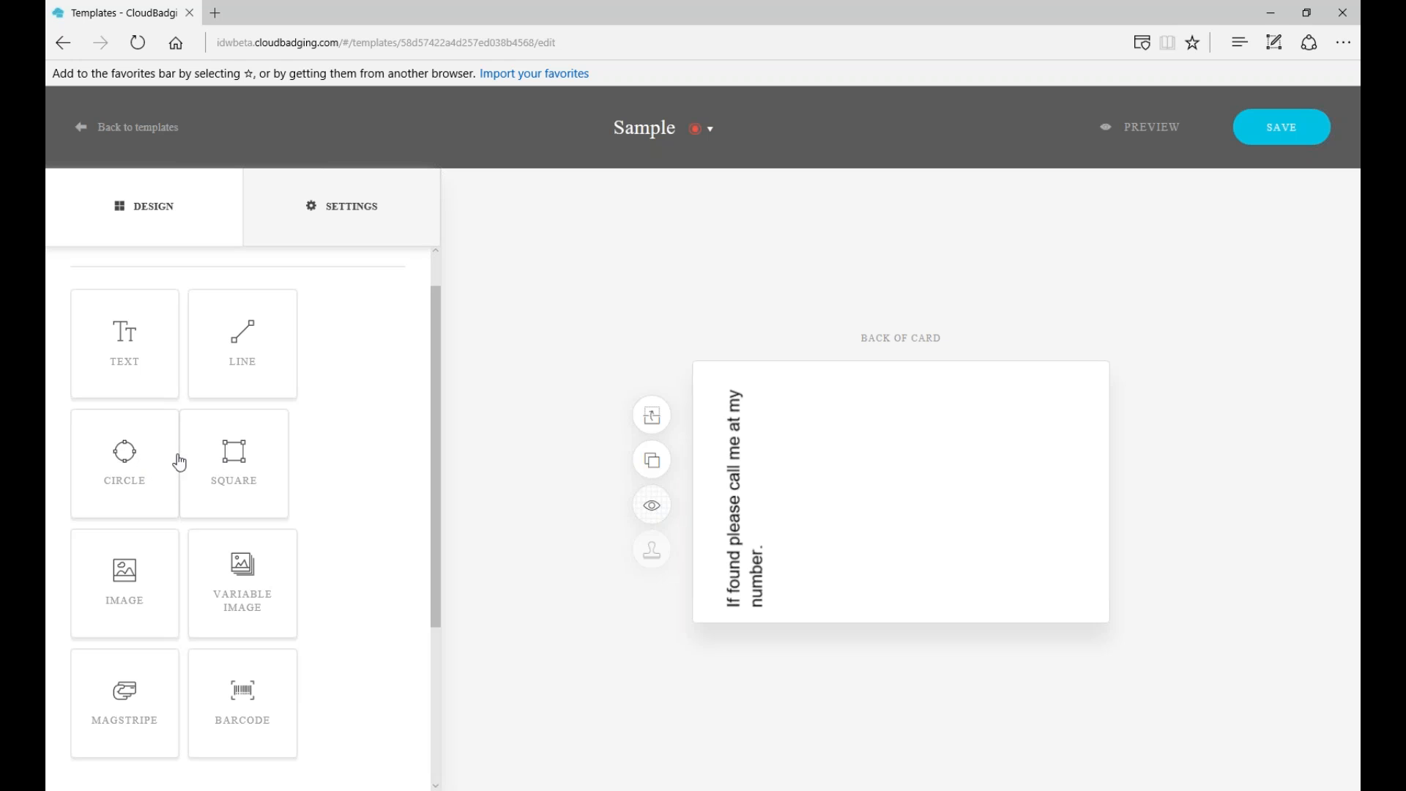
left_click(651, 463)
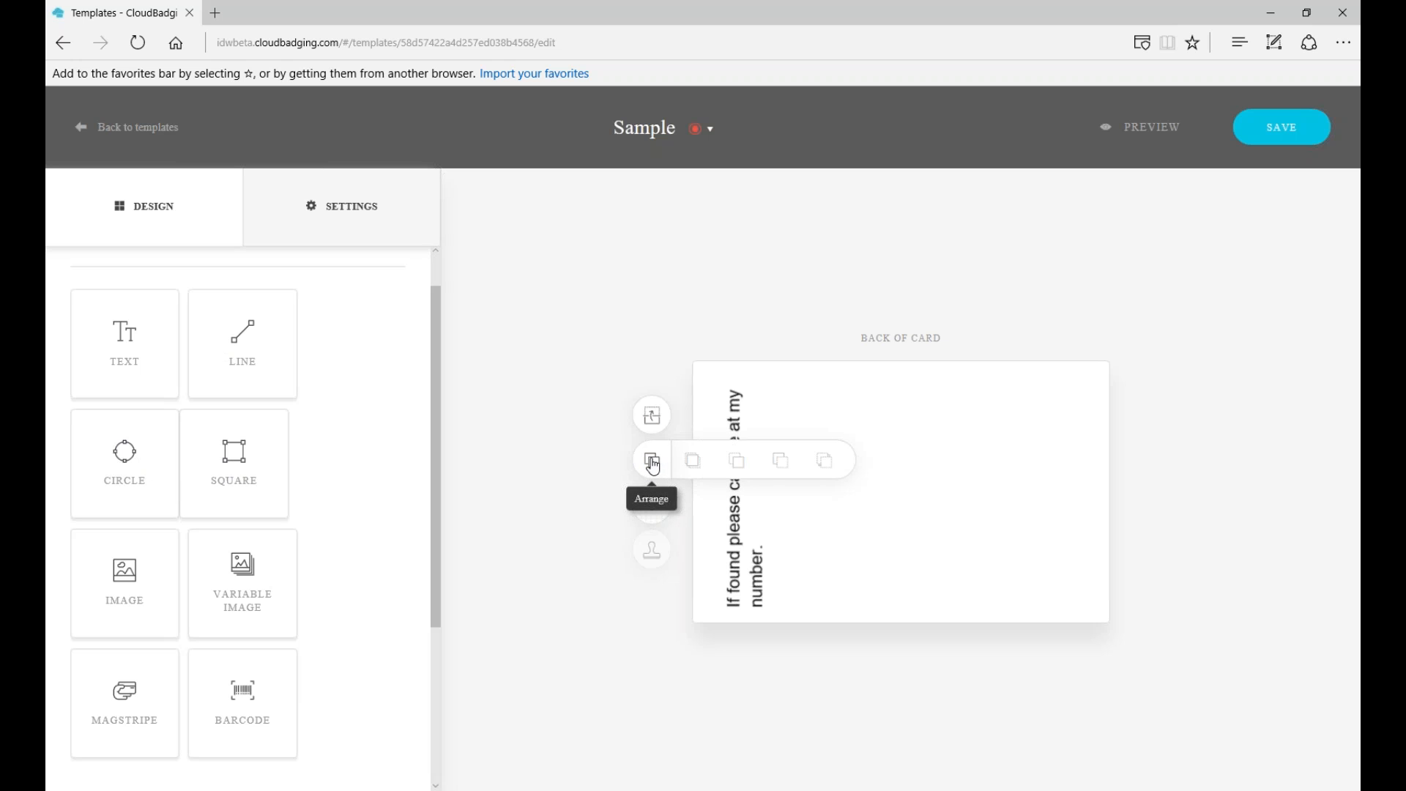
Add a line to the card back and lengthen it downward.
left_click(243, 353)
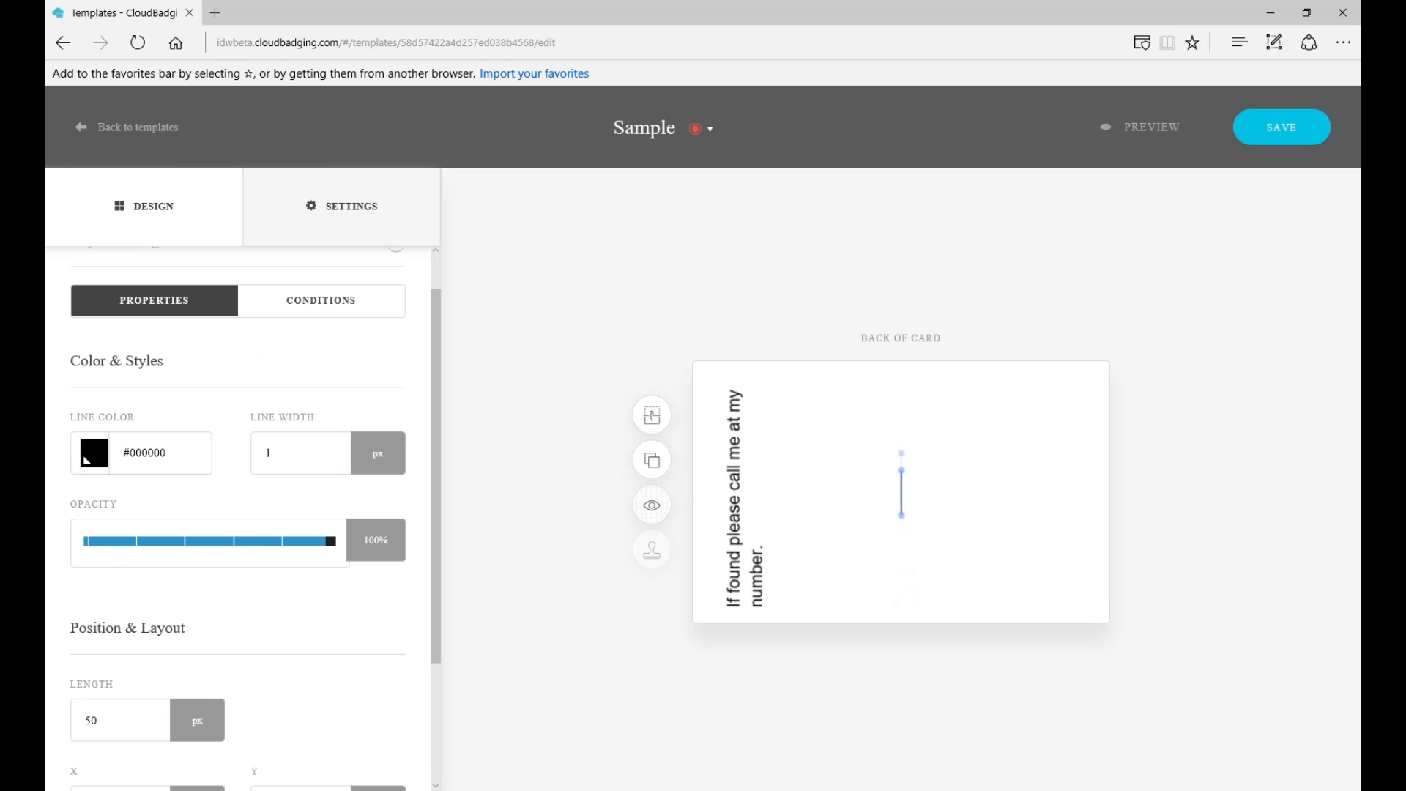
left_click_drag(902, 515, 945, 574)
left_click(947, 556)
left_click(904, 533)
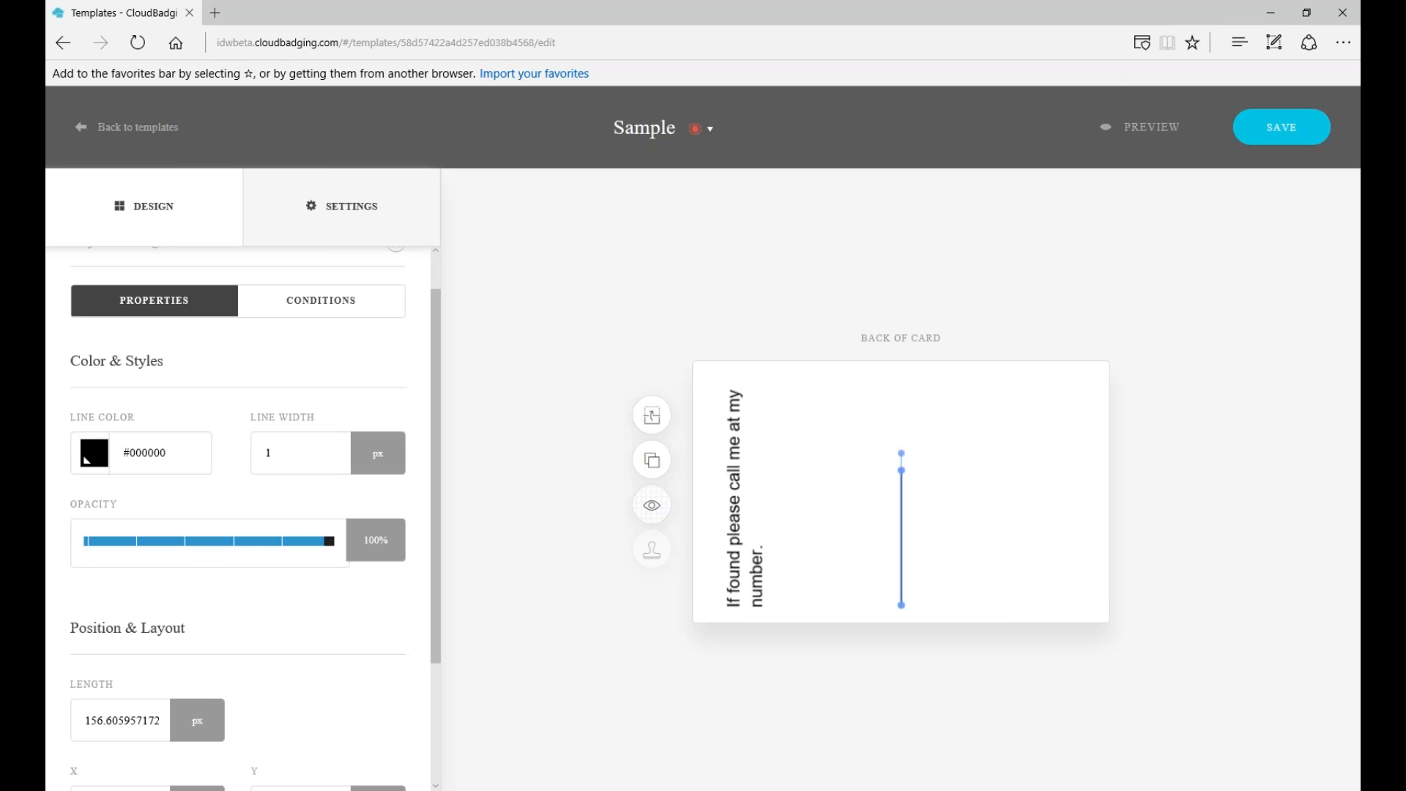
Make the line red (#f00000), 20 px wide, and tilt it diagonally across the middle.
left_click(88, 458)
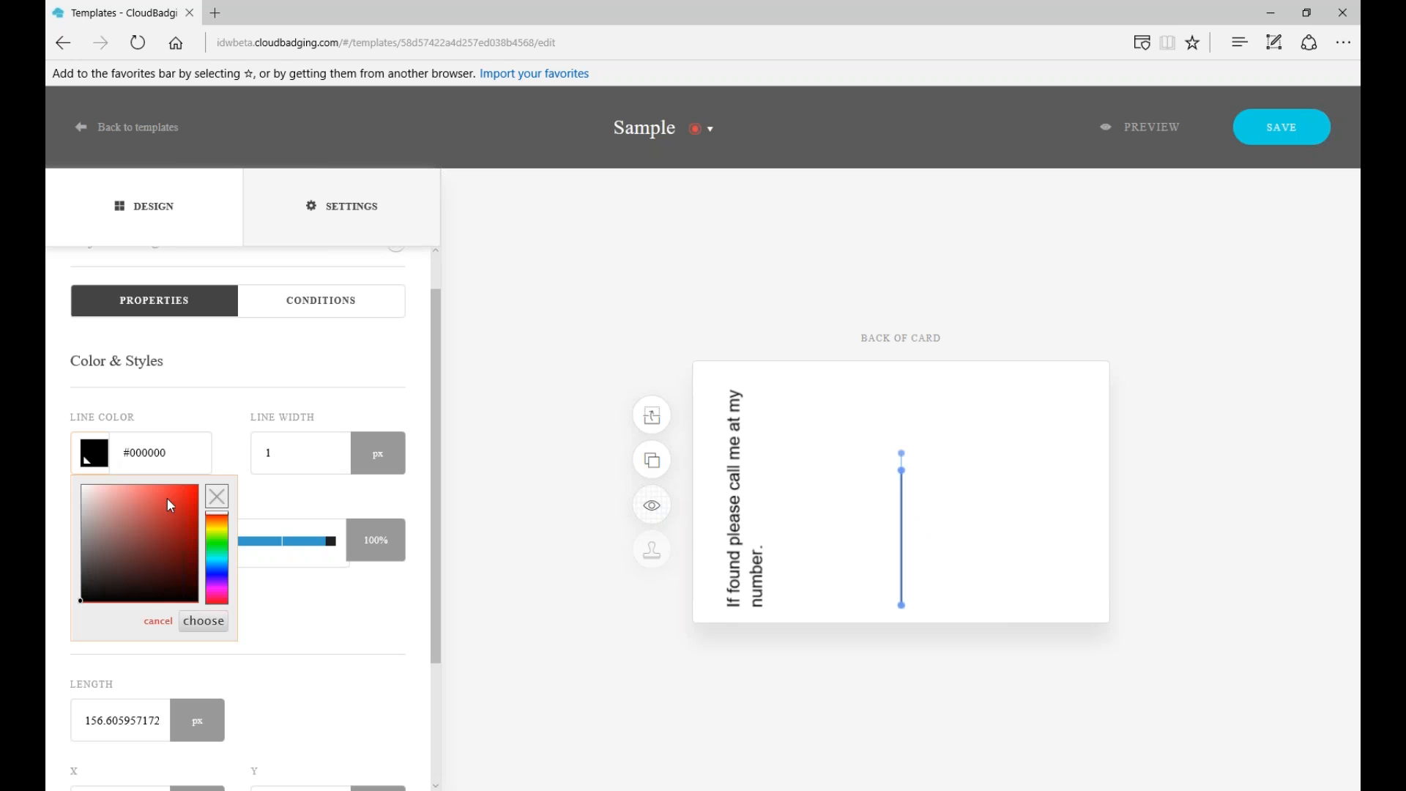
left_click(196, 491)
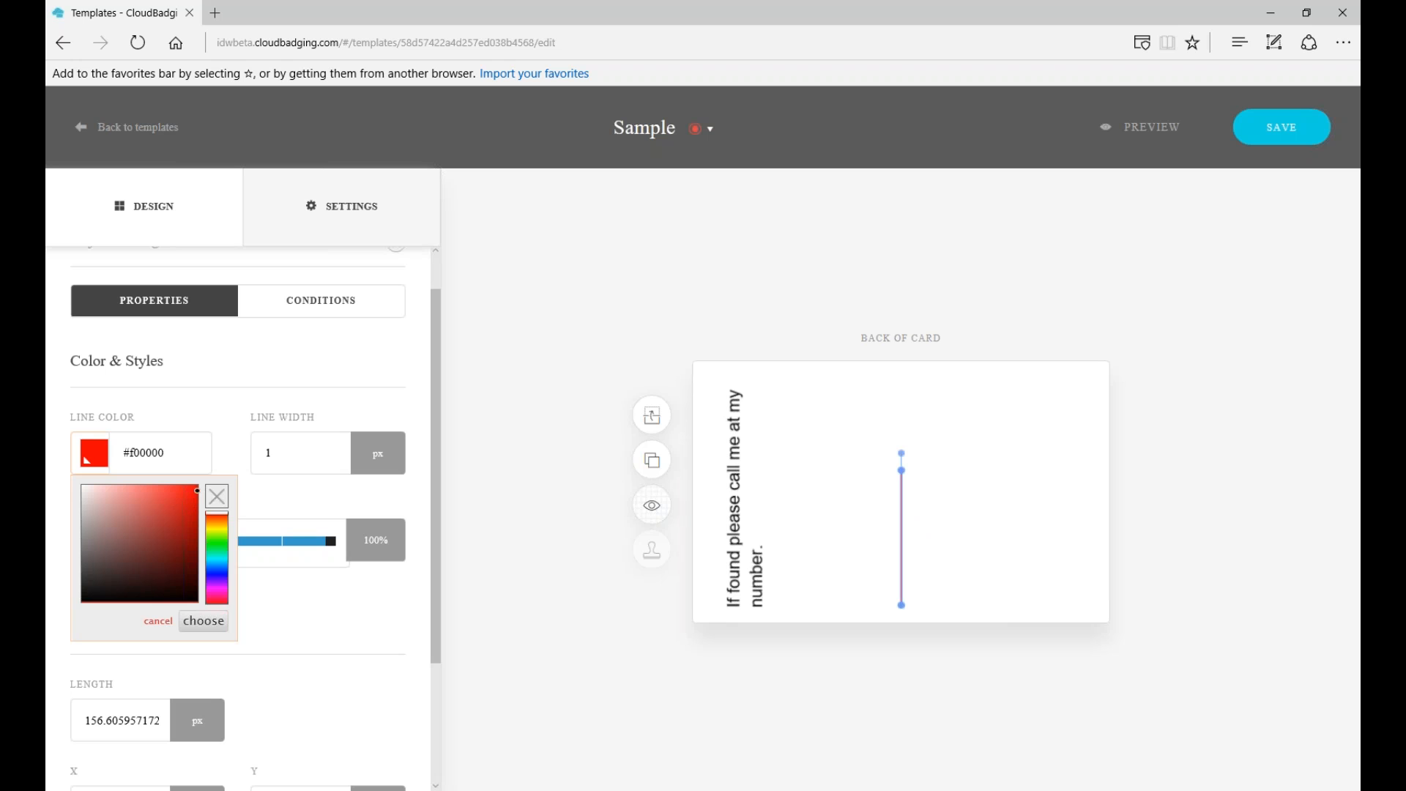
left_click(331, 454)
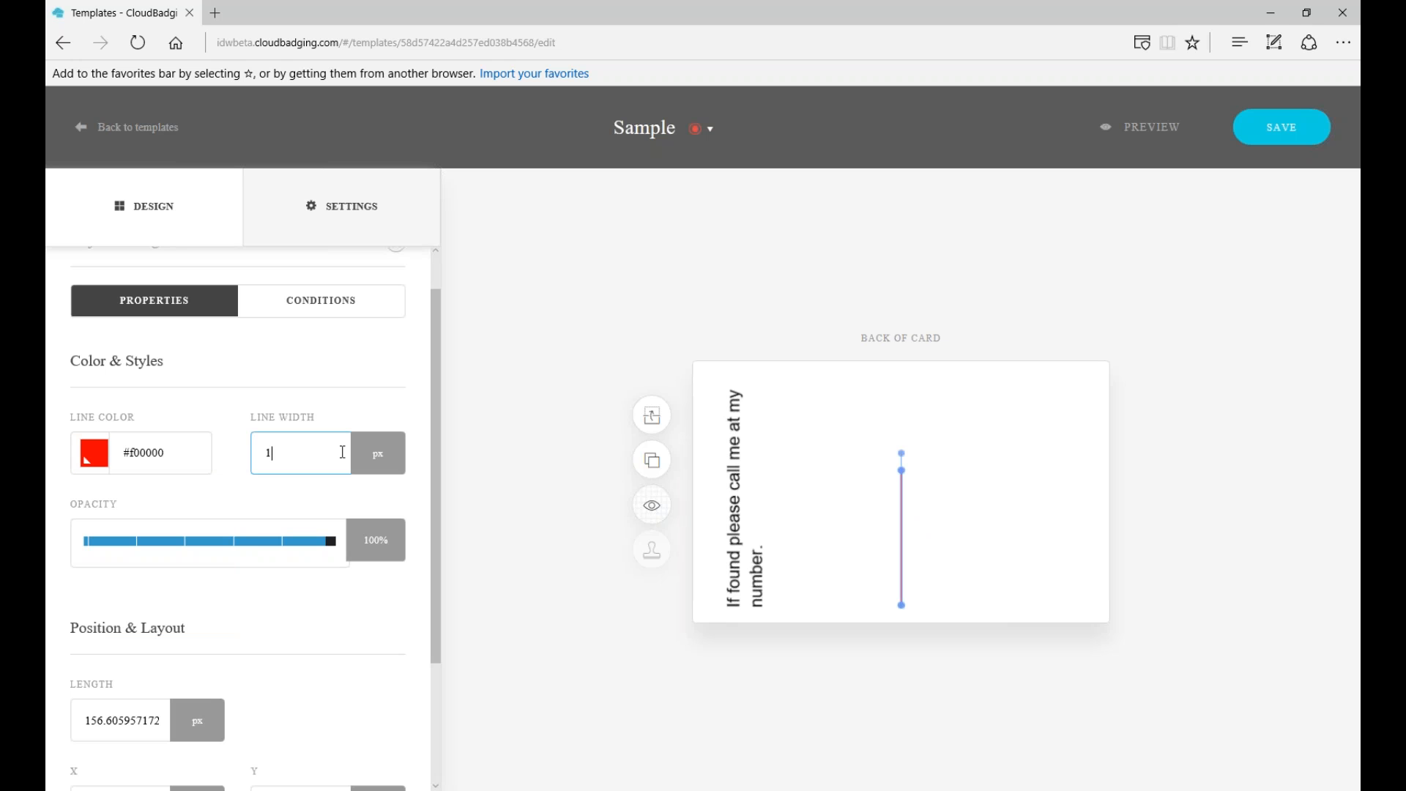
double_click(302, 452)
type("20")
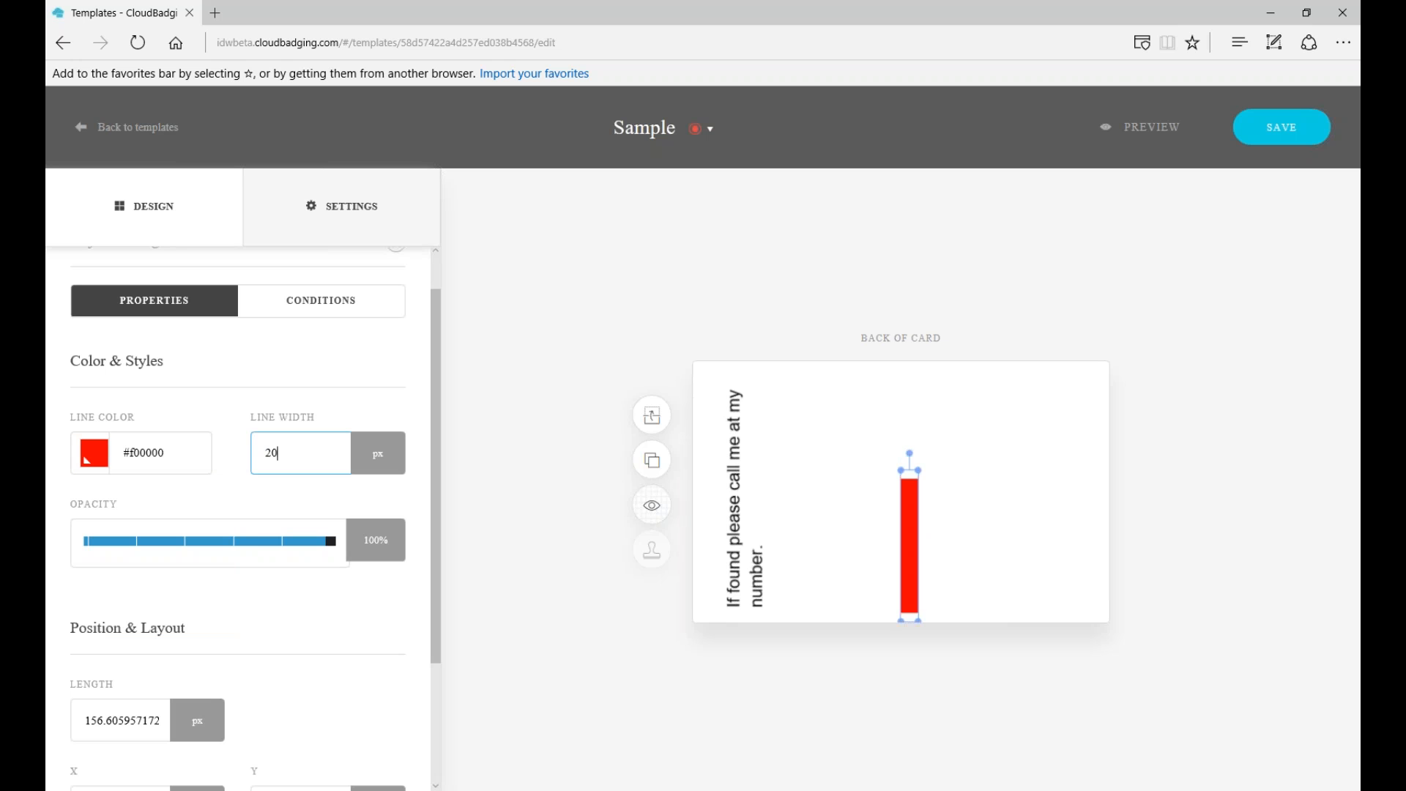
left_click_drag(910, 459, 1005, 466)
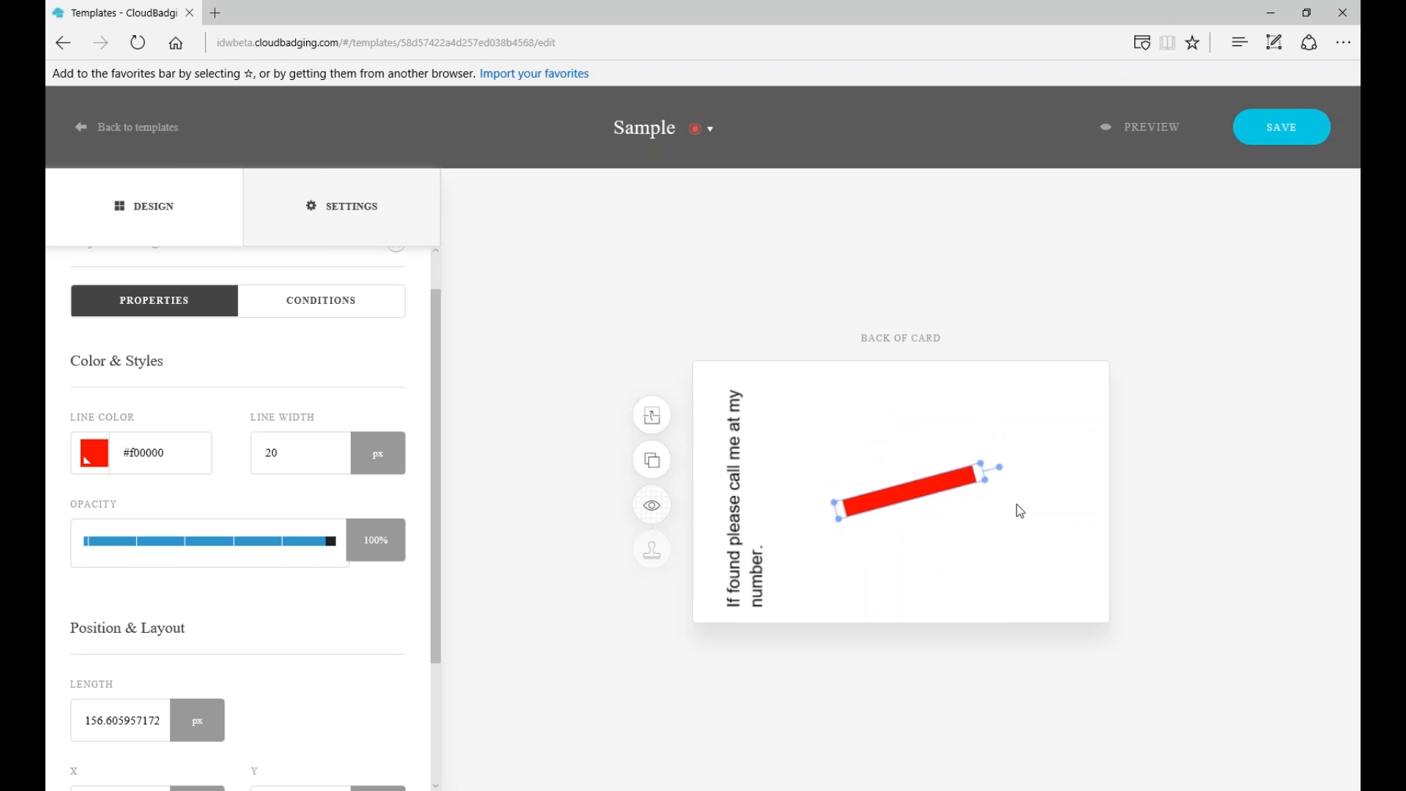
left_click(1003, 499)
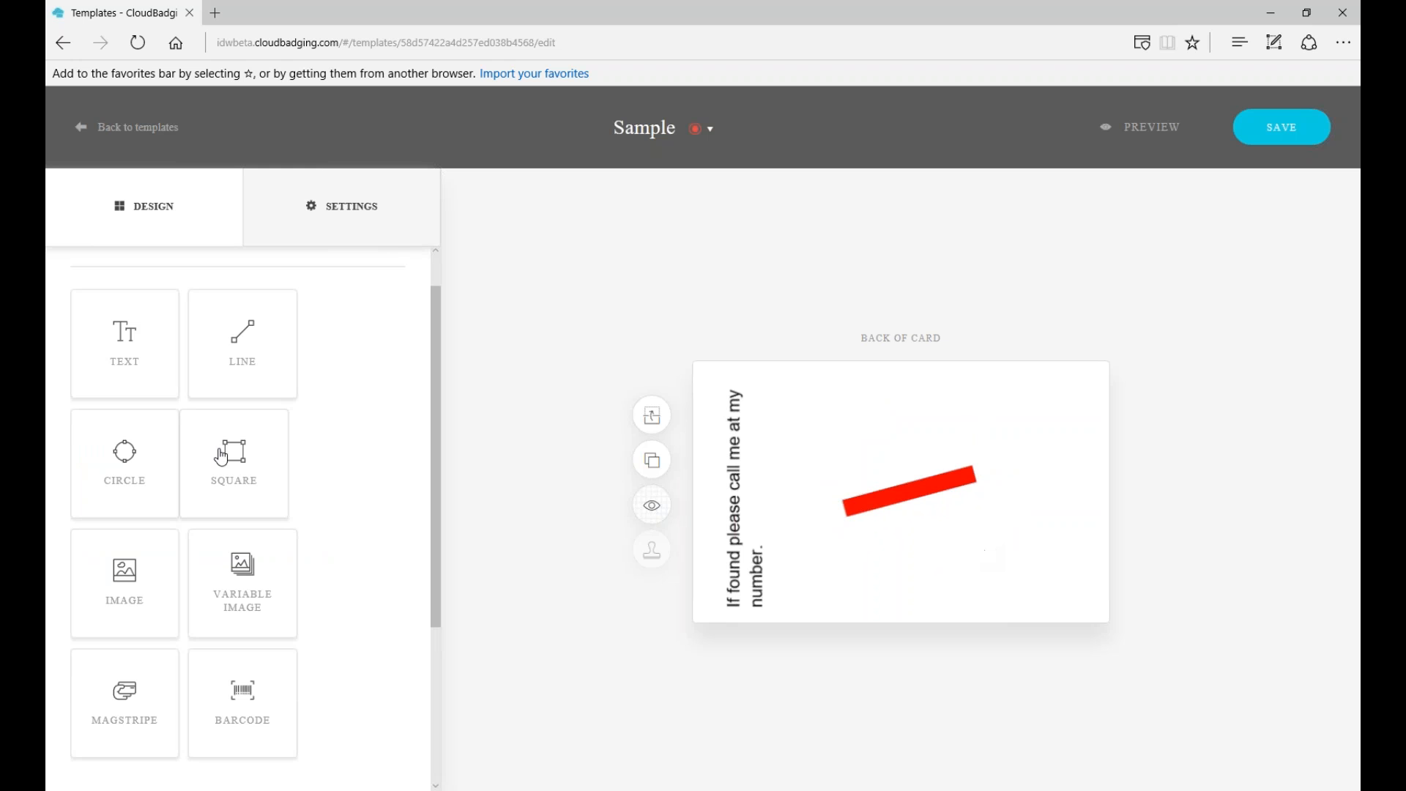
left_click(115, 450)
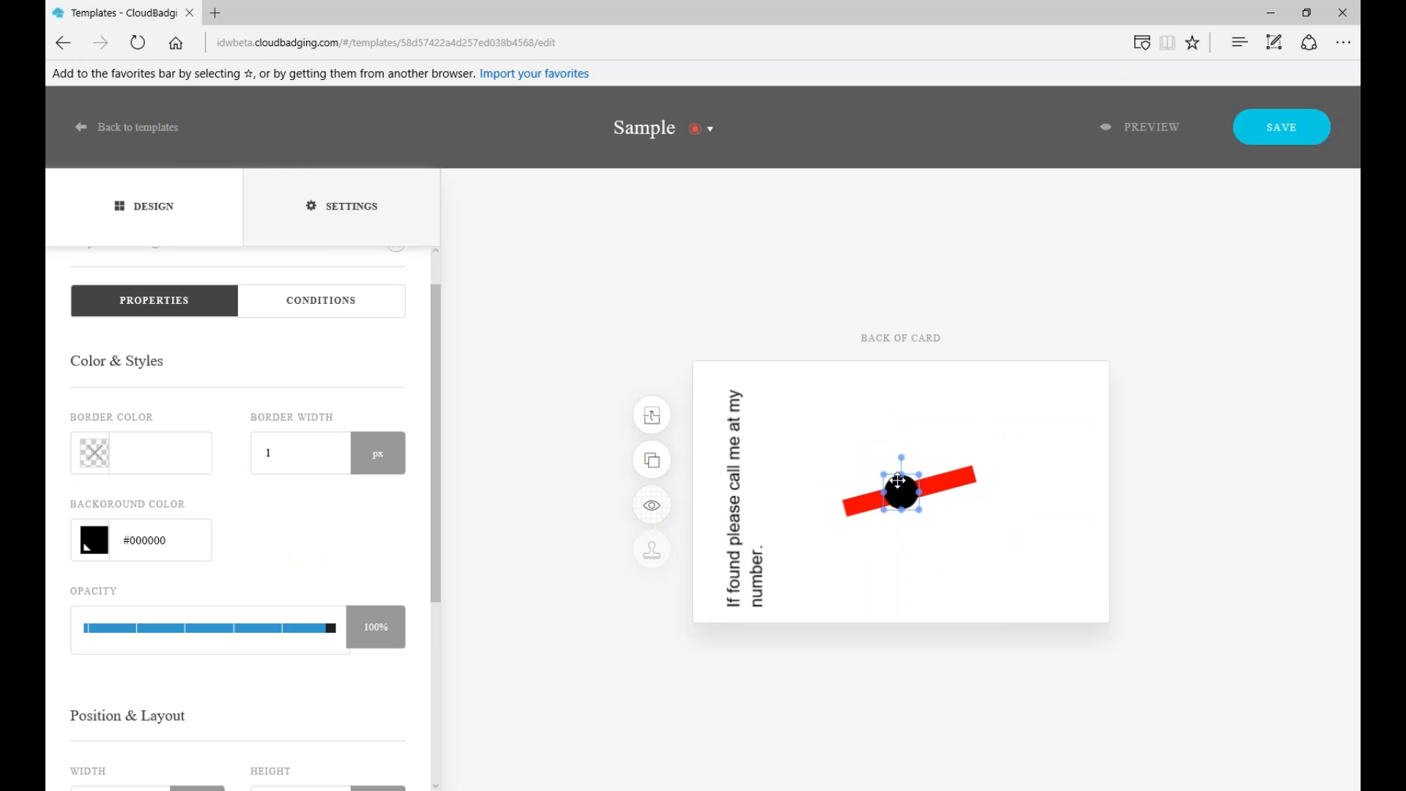
Move the round shape right of the red bar, clear its background colour, and tick Non-Printable.
left_click_drag(899, 481, 1055, 490)
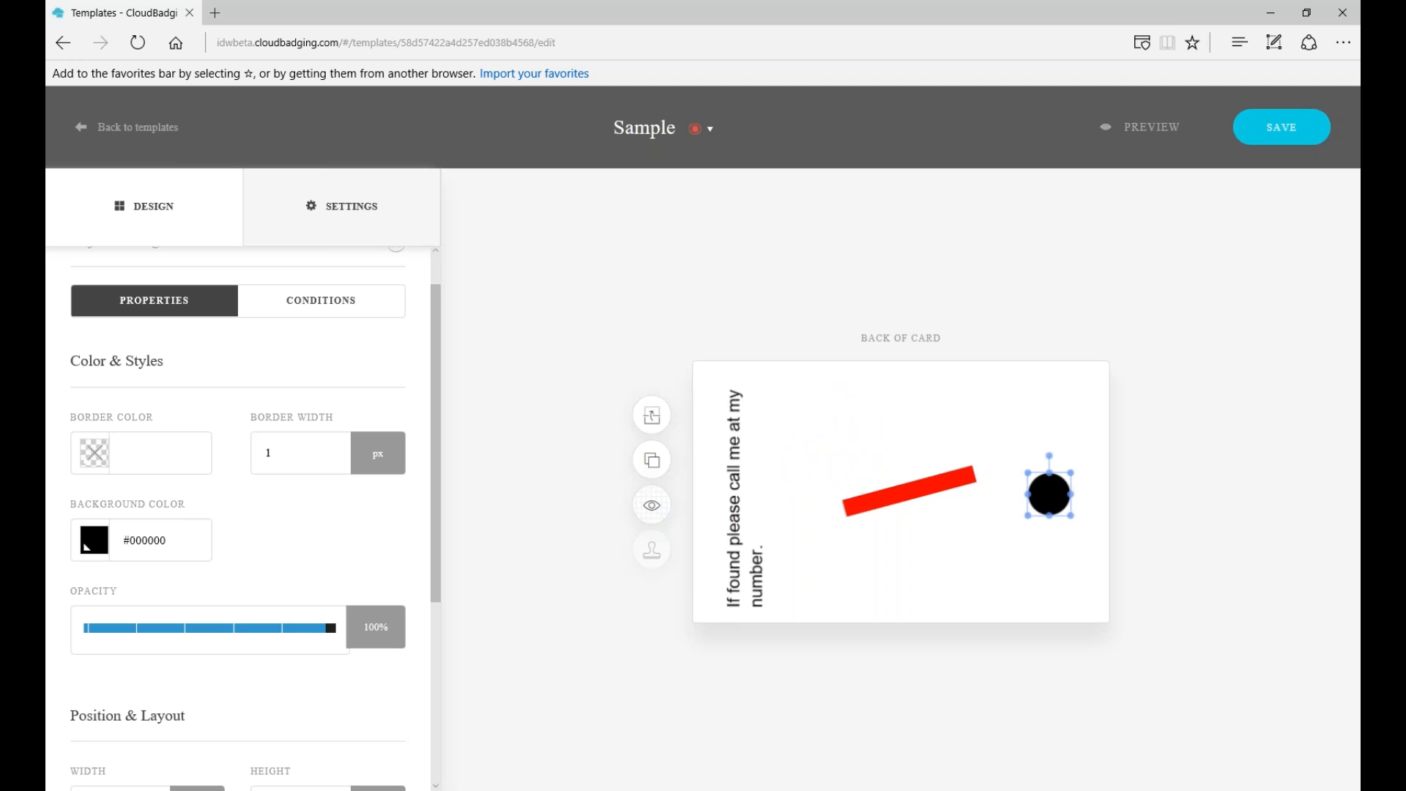
left_click(141, 536)
key("ctrl+a")
key("BackSpace")
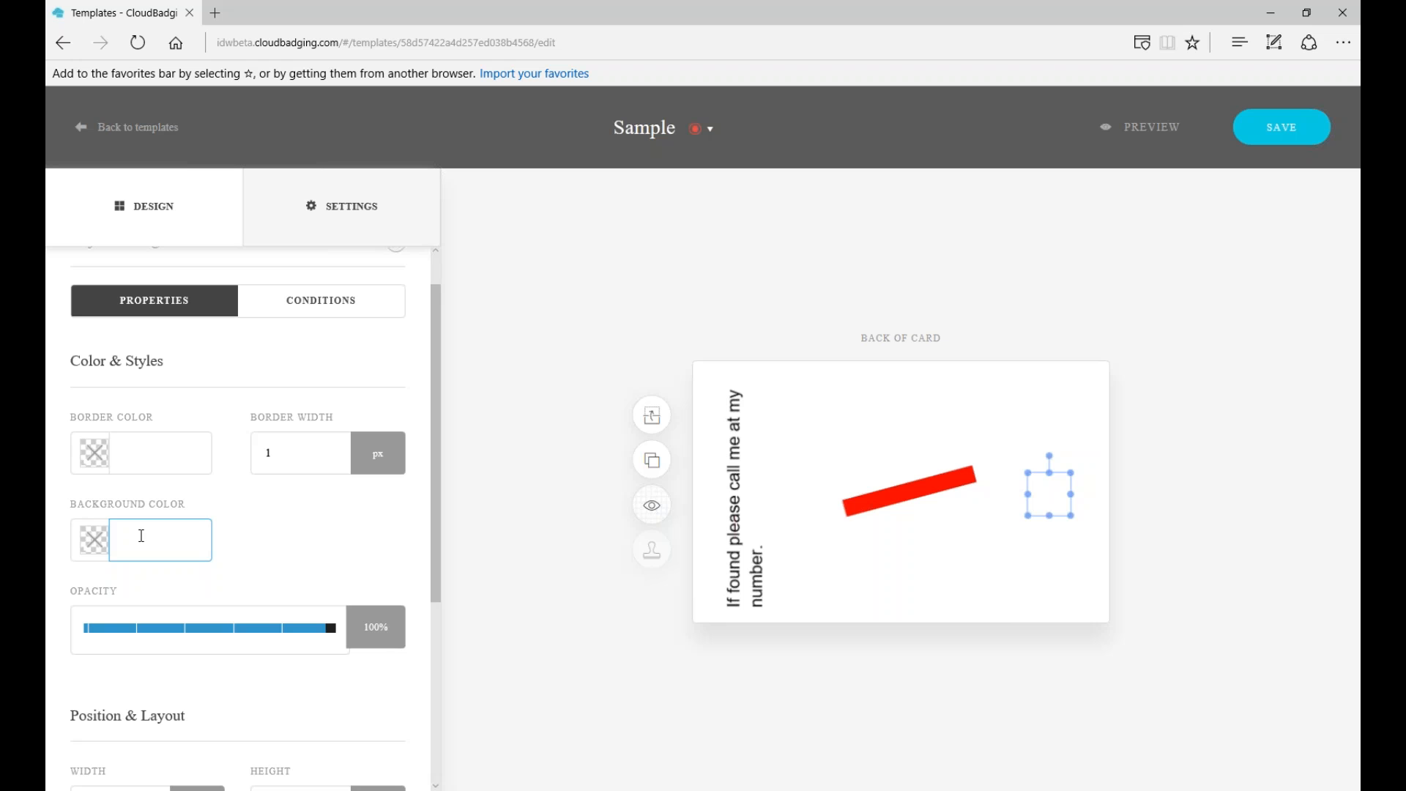
scroll(151, 628, "down", 4)
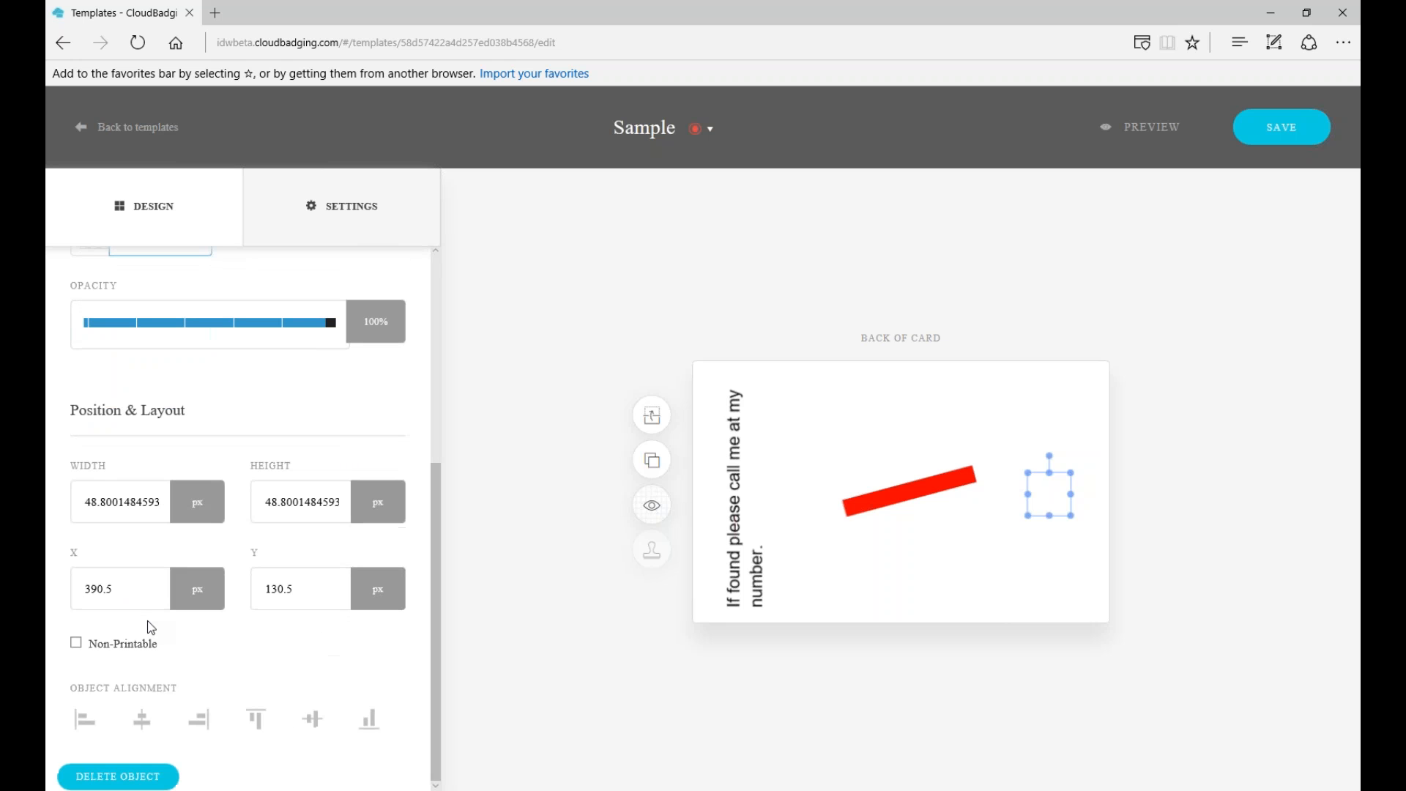
left_click(76, 644)
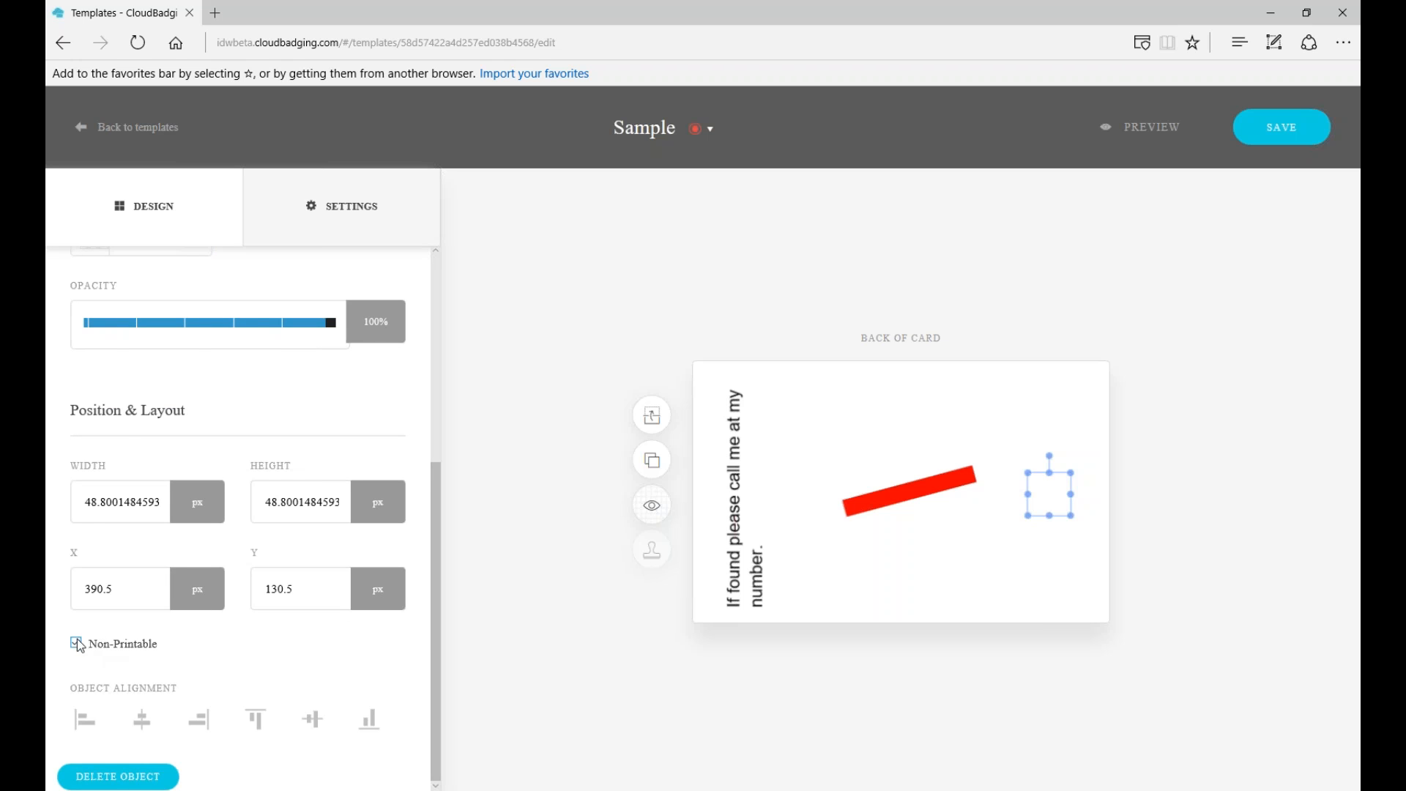
Select and deselect the transparent shape on the card back to check it.
left_click(894, 716)
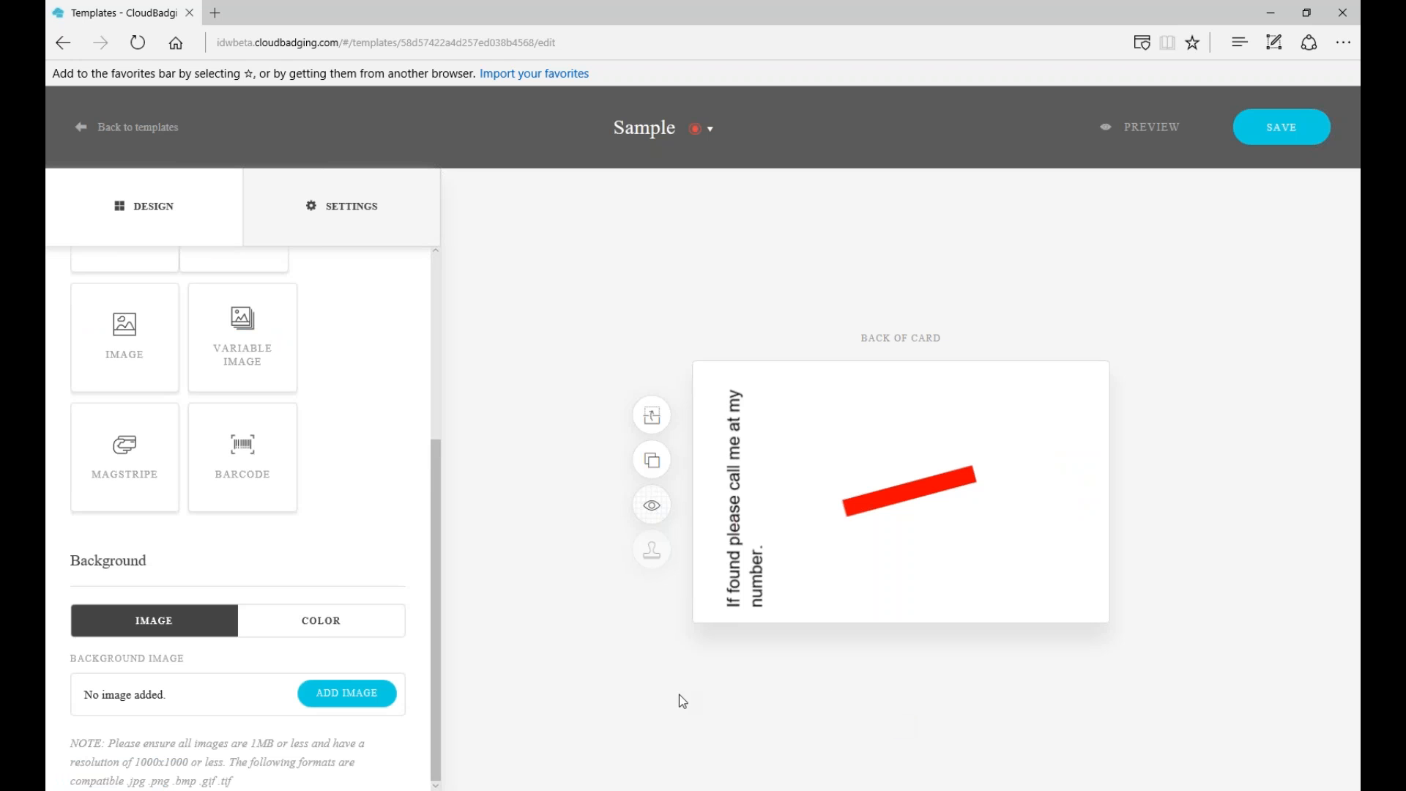
left_click(1051, 495)
scroll(234, 412, "up", 4)
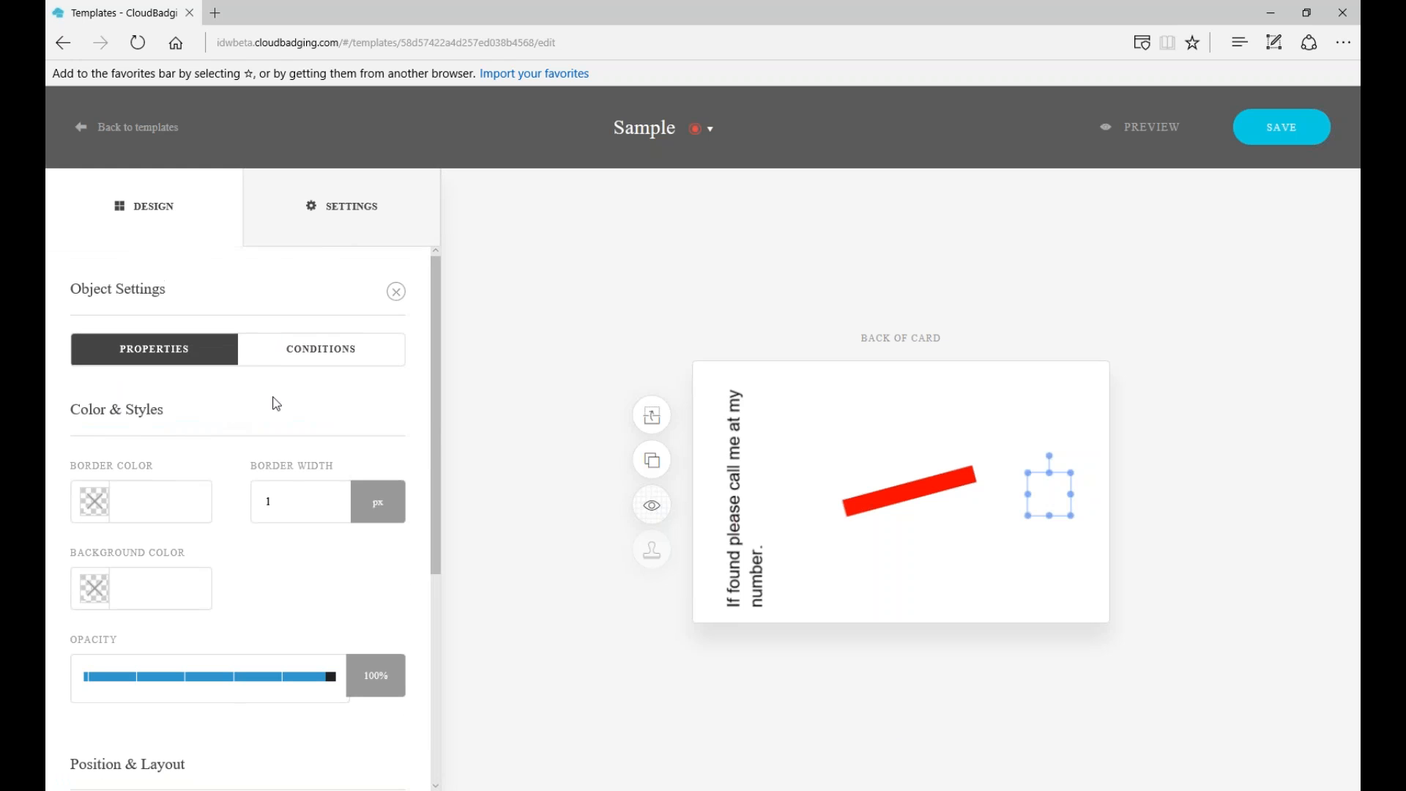
scroll(276, 403, "down", 1)
left_click(623, 306)
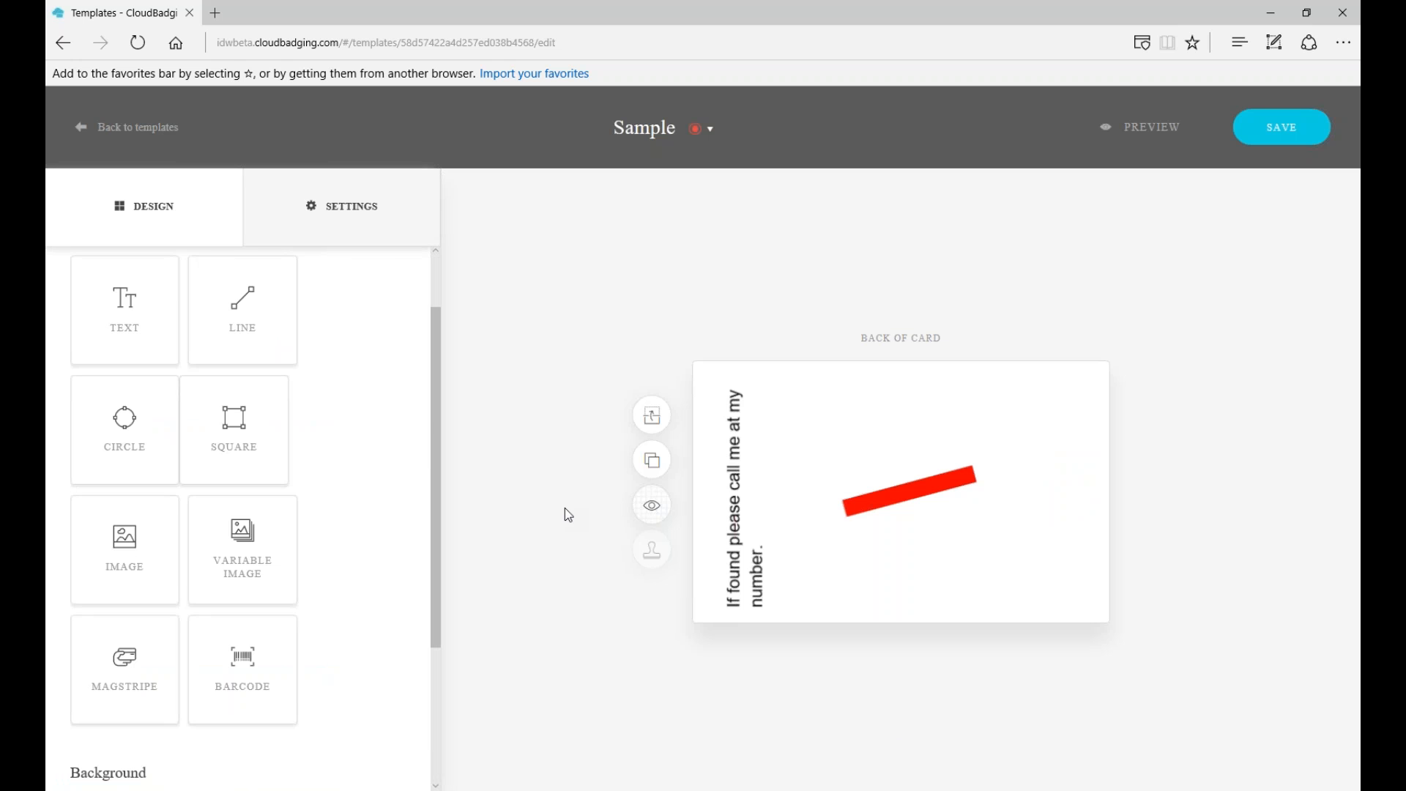
Add a square above the red line's left end and enlarge it to about 205 px.
left_click(235, 438)
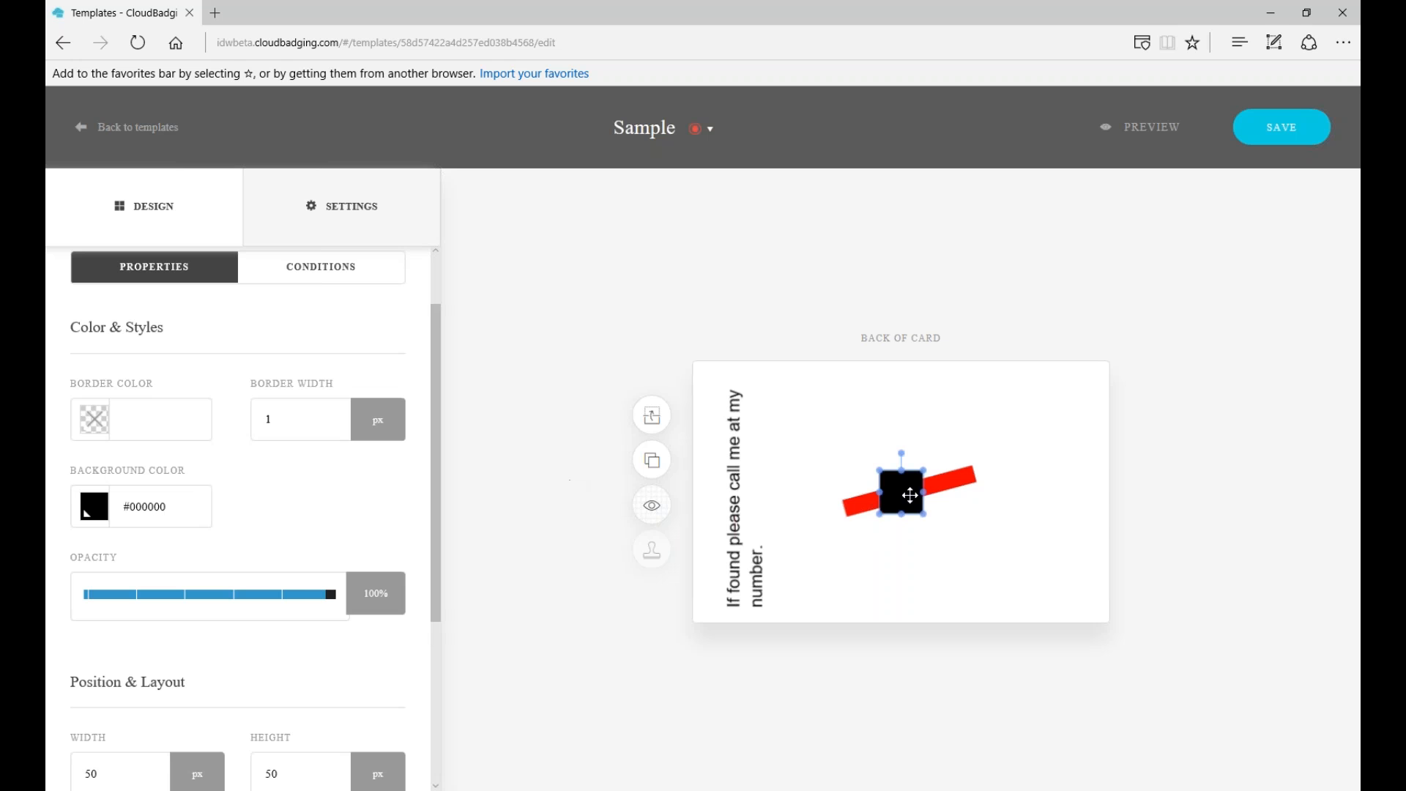
left_click_drag(901, 491, 879, 445)
left_click_drag(978, 454, 974, 554)
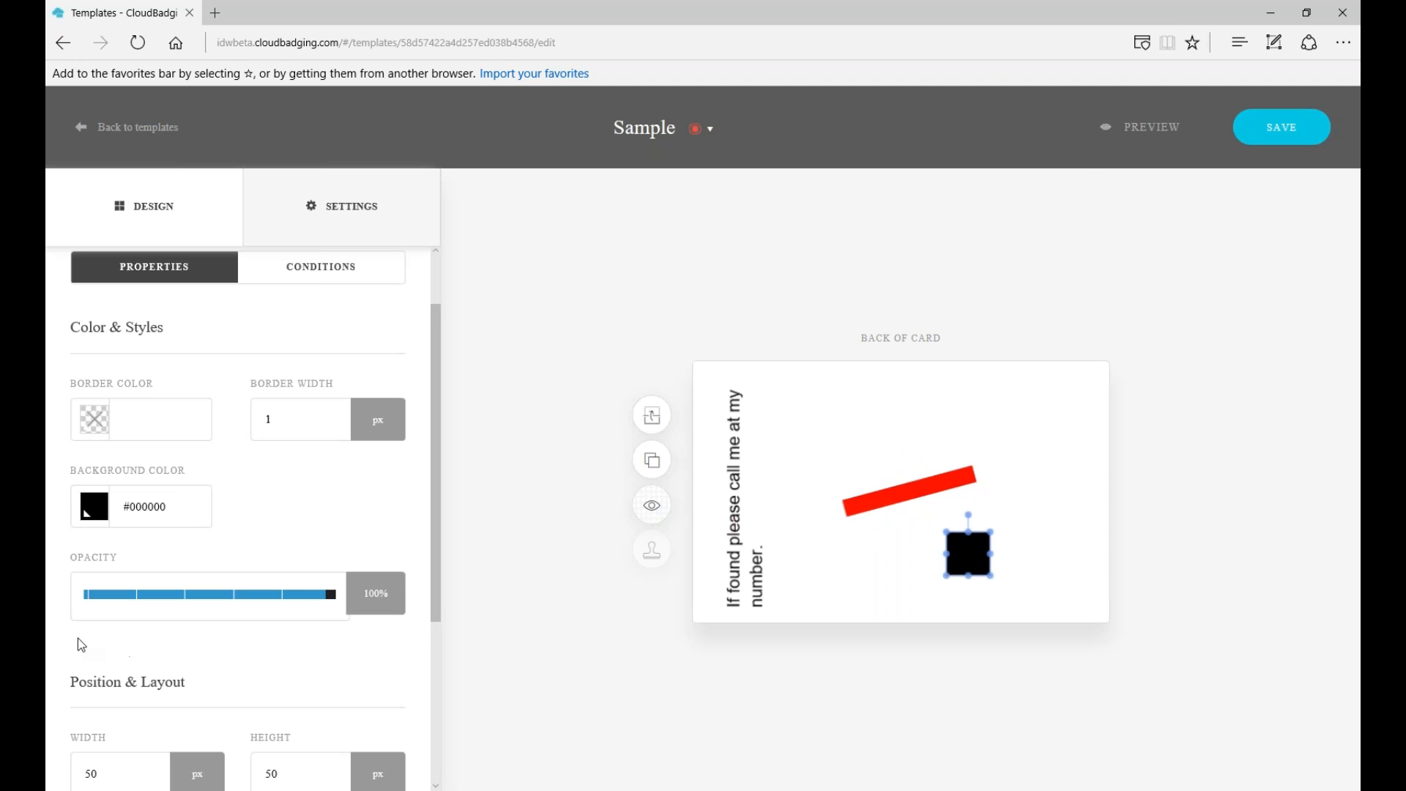
scroll(80, 648, "down", 4)
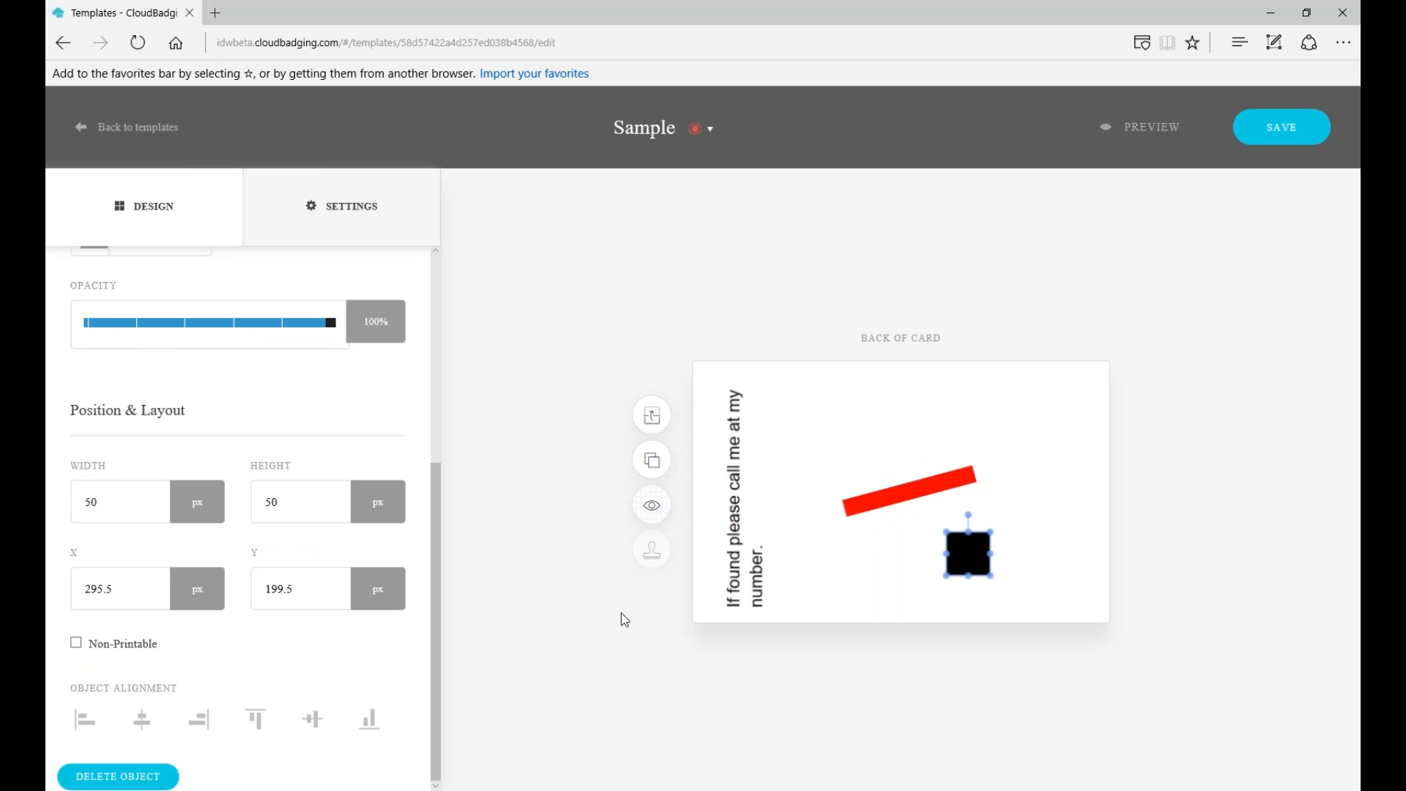
scroll(355, 612, "up", 5)
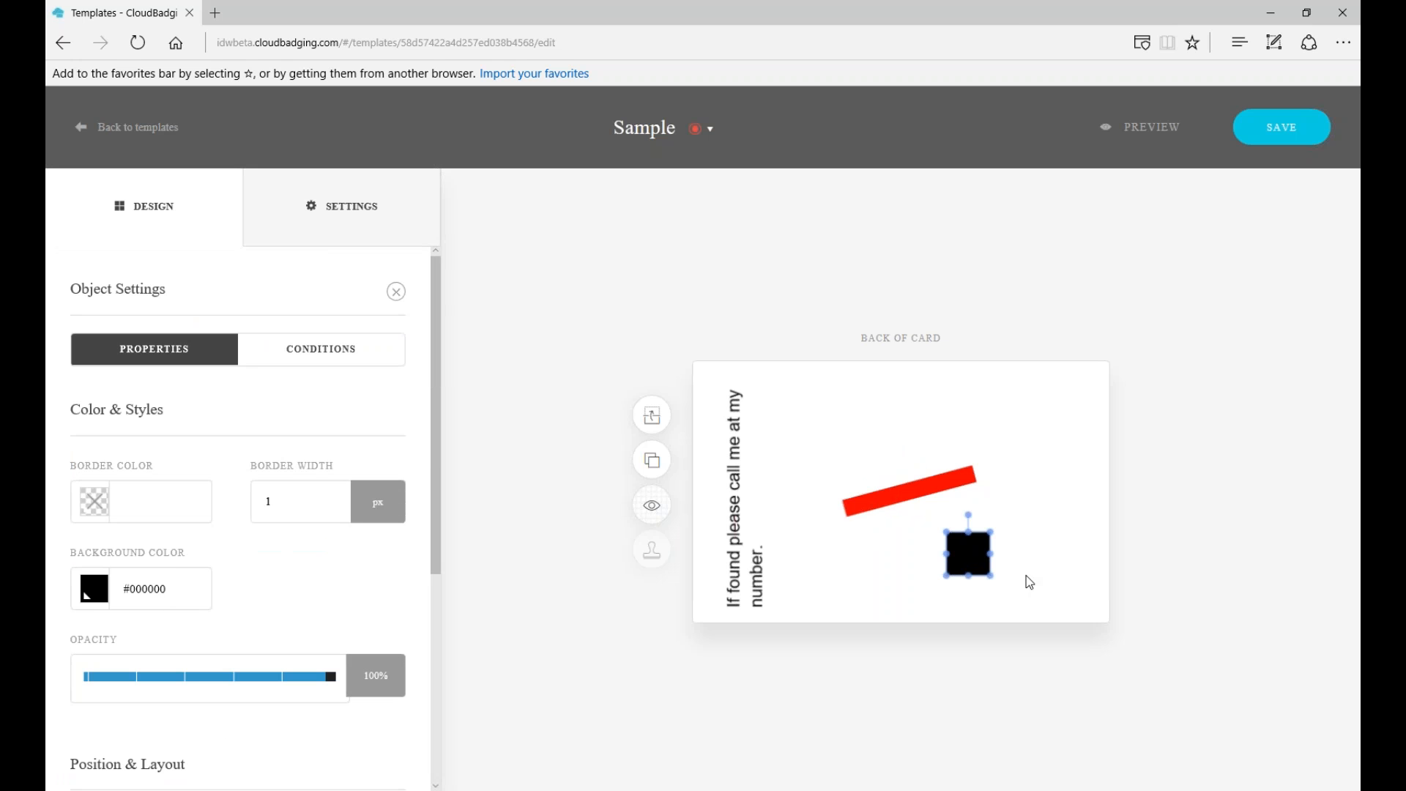
left_click_drag(968, 559, 859, 436)
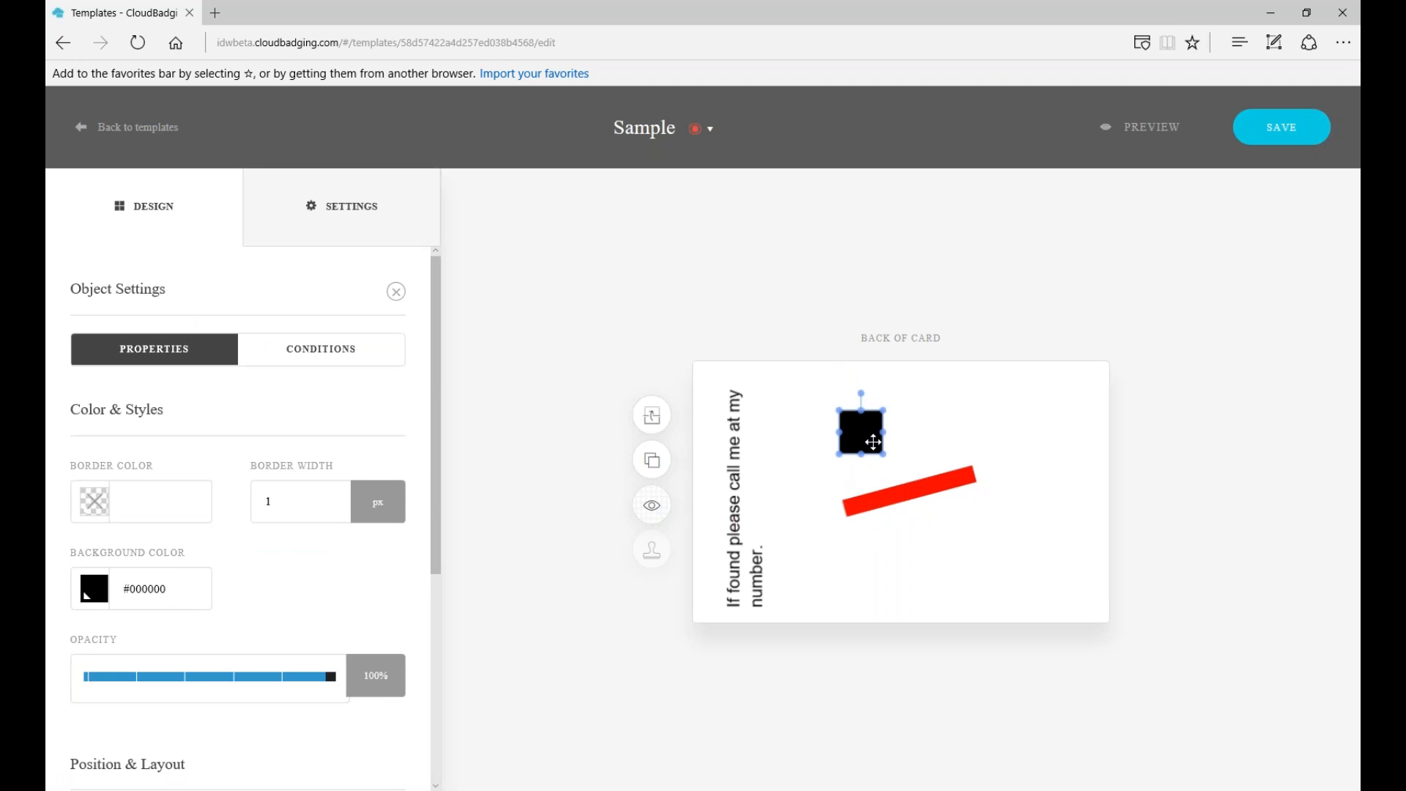
left_click_drag(883, 454, 1126, 553)
Delete the red line, reposition the square, and clear its background colour.
left_click(913, 495)
key("Delete")
left_click_drag(989, 513, 894, 490)
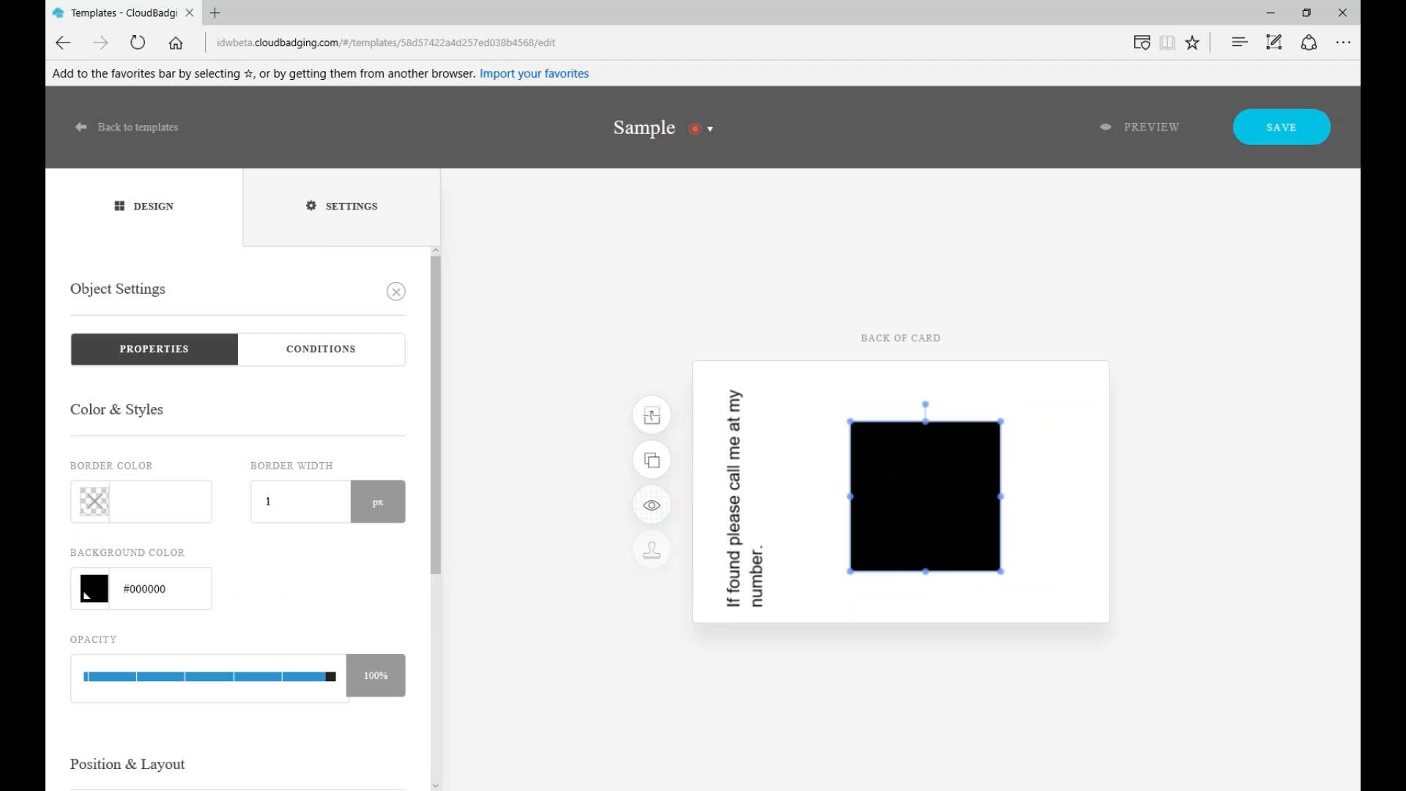
triple_click(141, 584)
key("BackSpace")
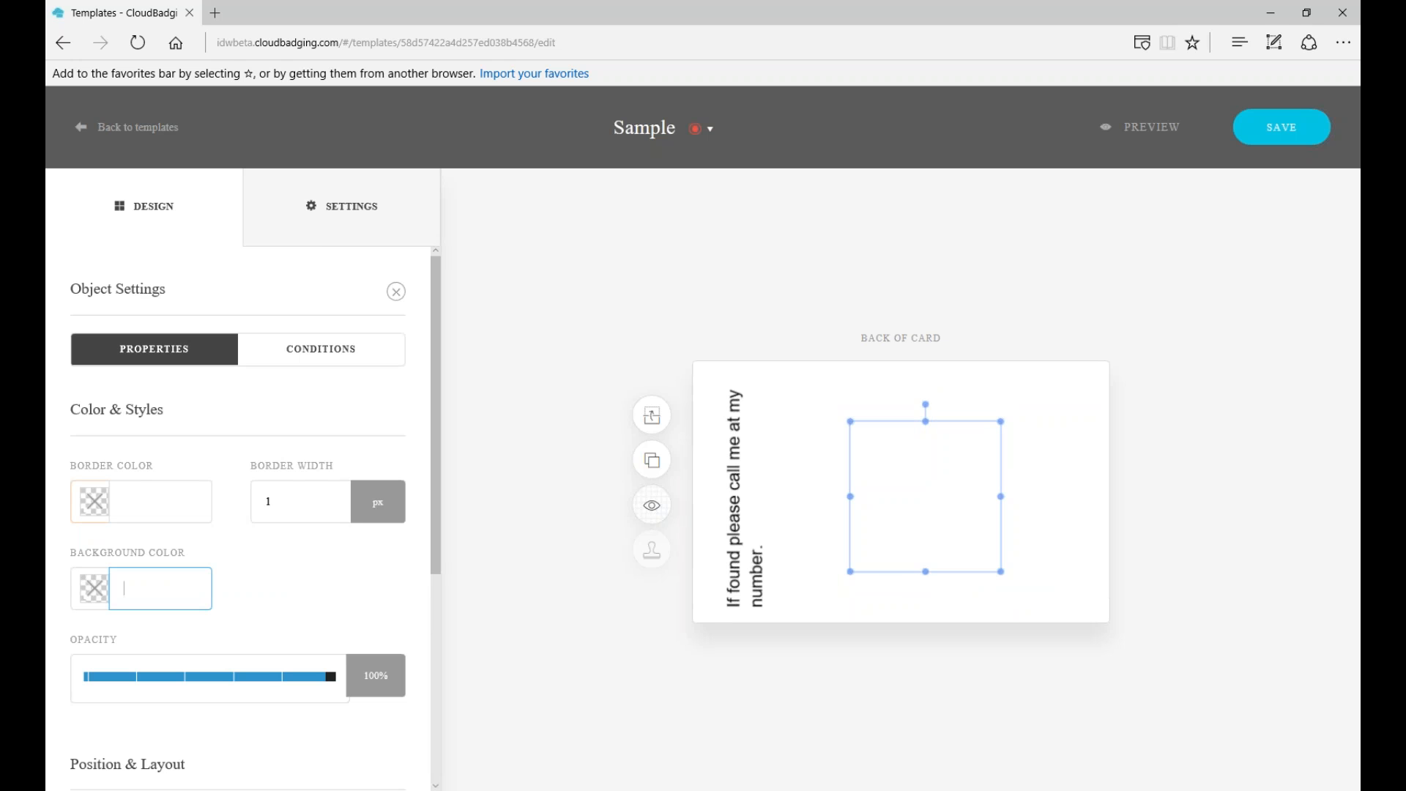
Give the square a 5 px bright green (#13f213) border.
left_click(92, 502)
left_click(217, 590)
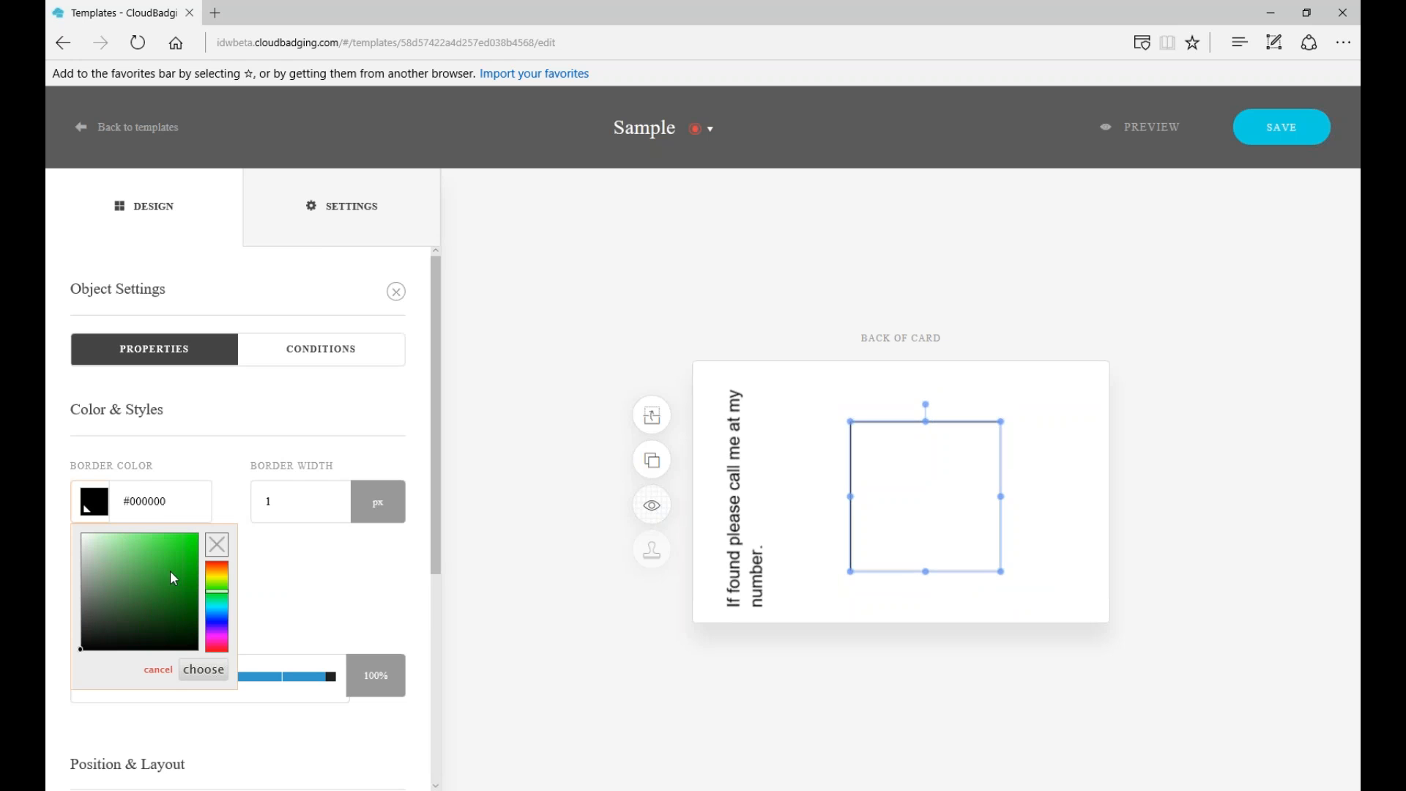
left_click(187, 539)
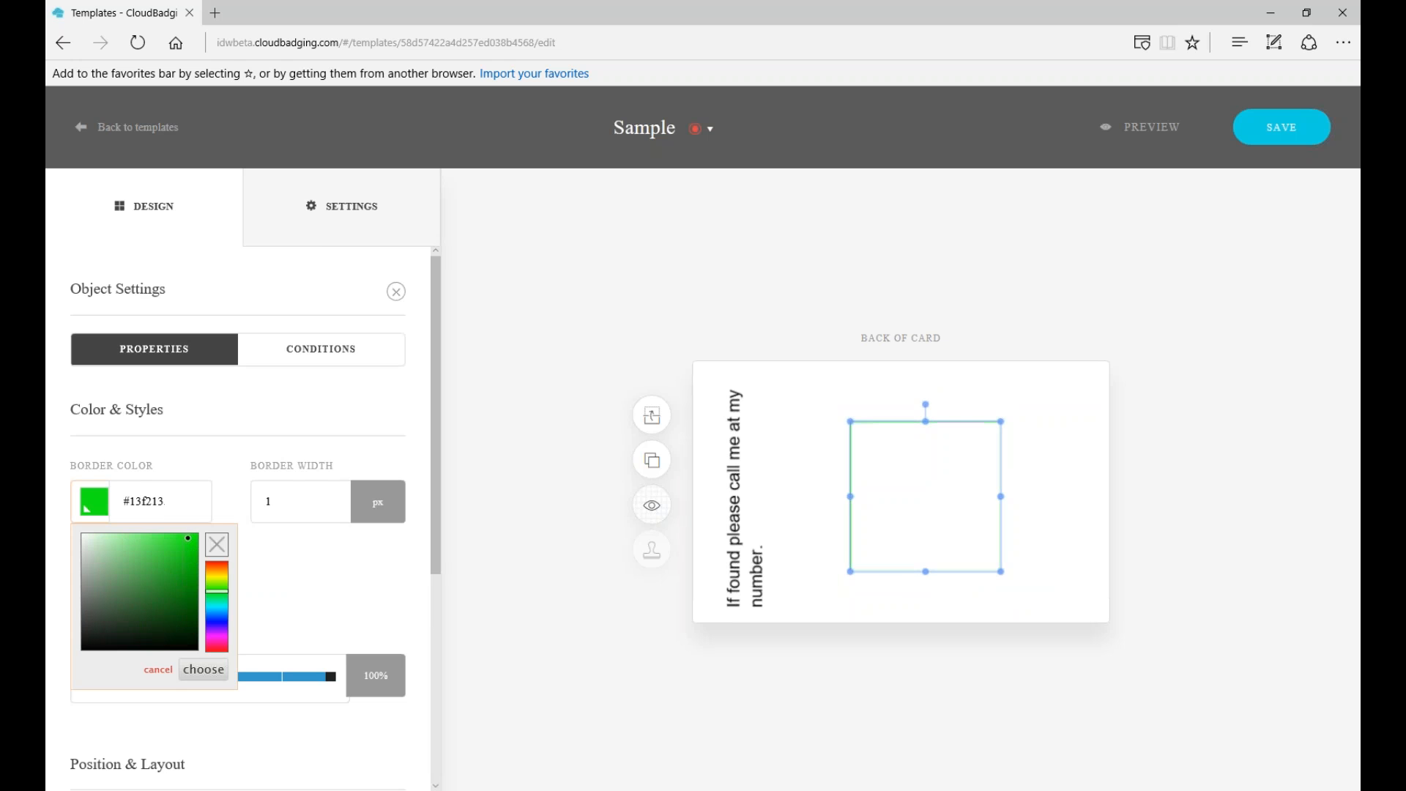
left_click(283, 503)
type("5")
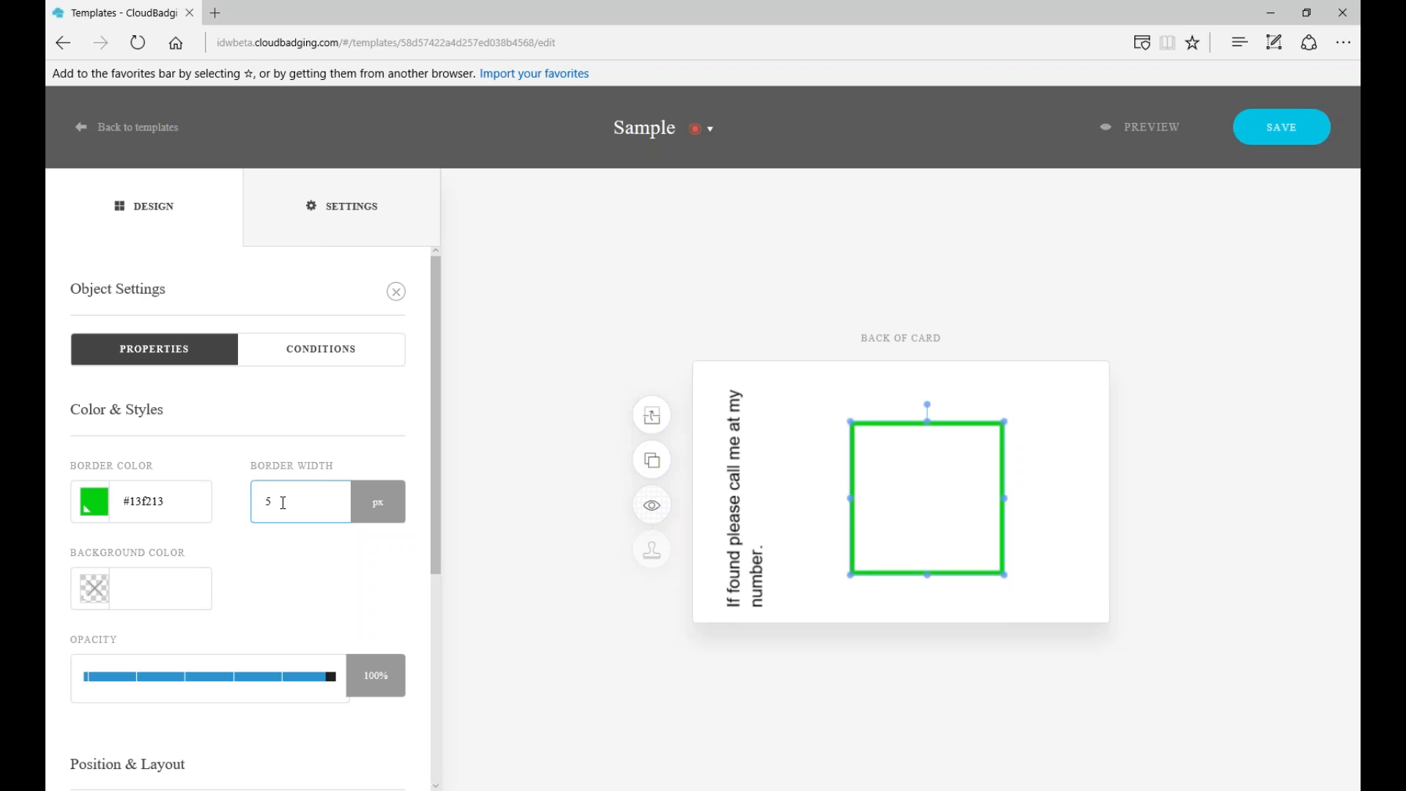
left_click(549, 386)
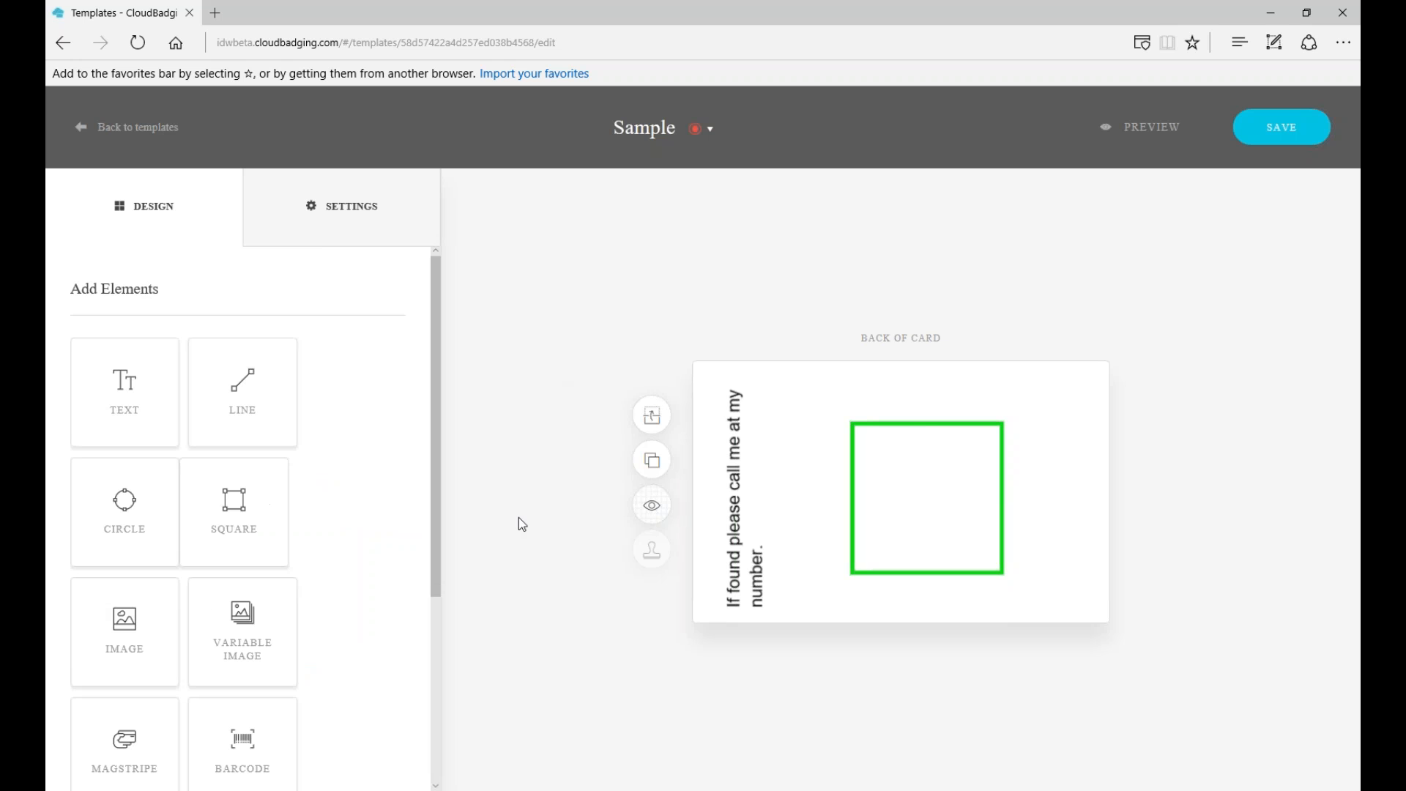
Fit the variable image placeholder inside the green frame and bind it to the Photo field.
scroll(329, 581, "down", 2)
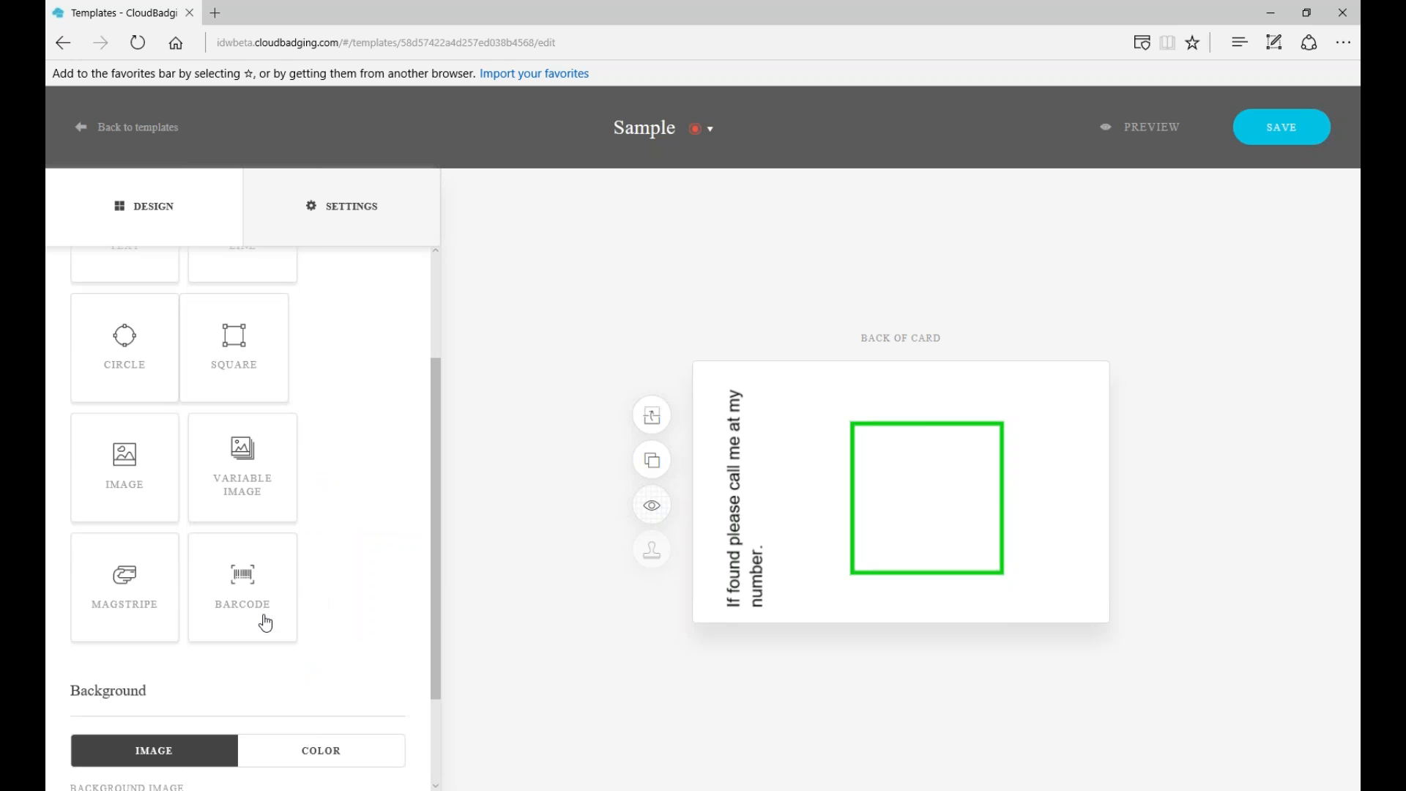
left_click_drag(920, 505, 916, 482)
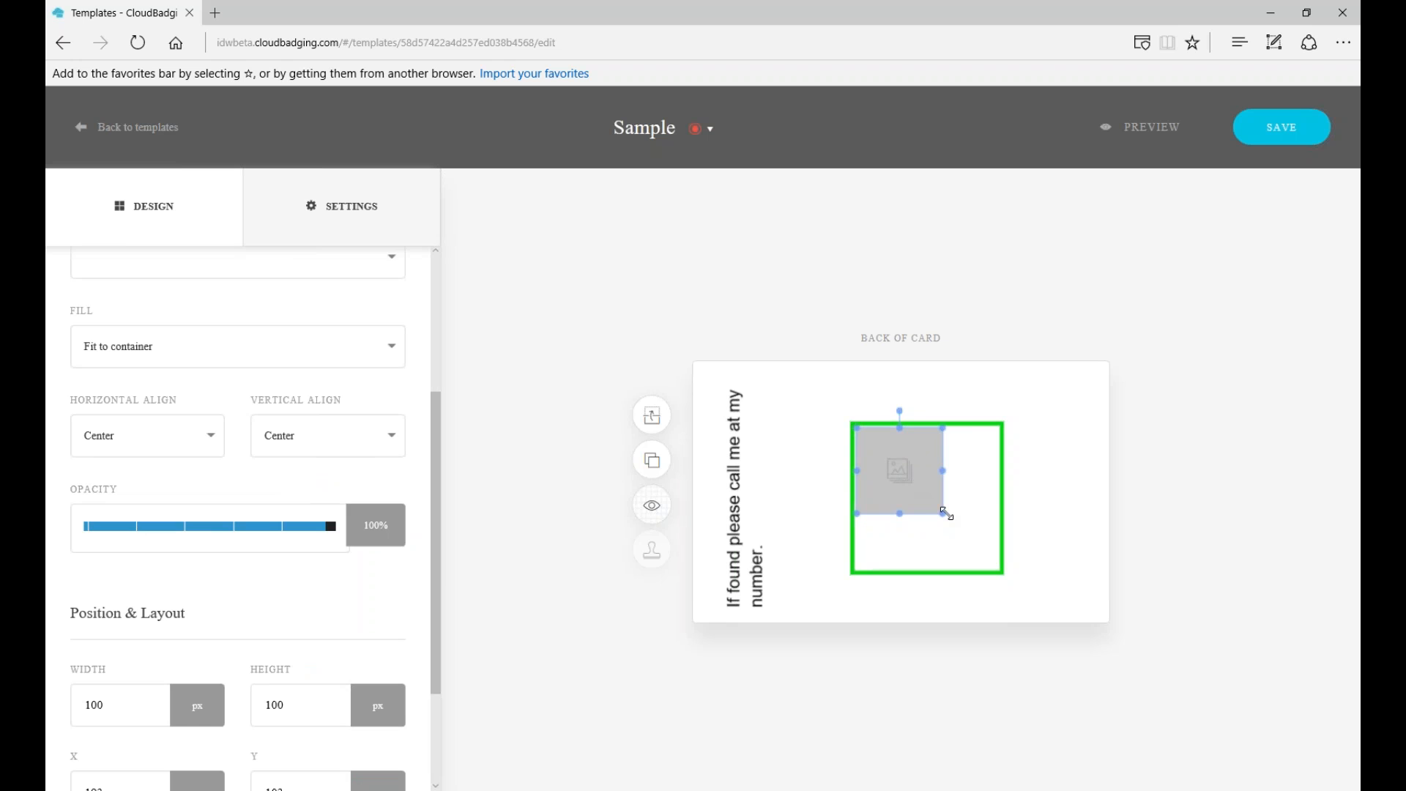
left_click_drag(942, 514, 998, 570)
left_click_drag(918, 537, 920, 538)
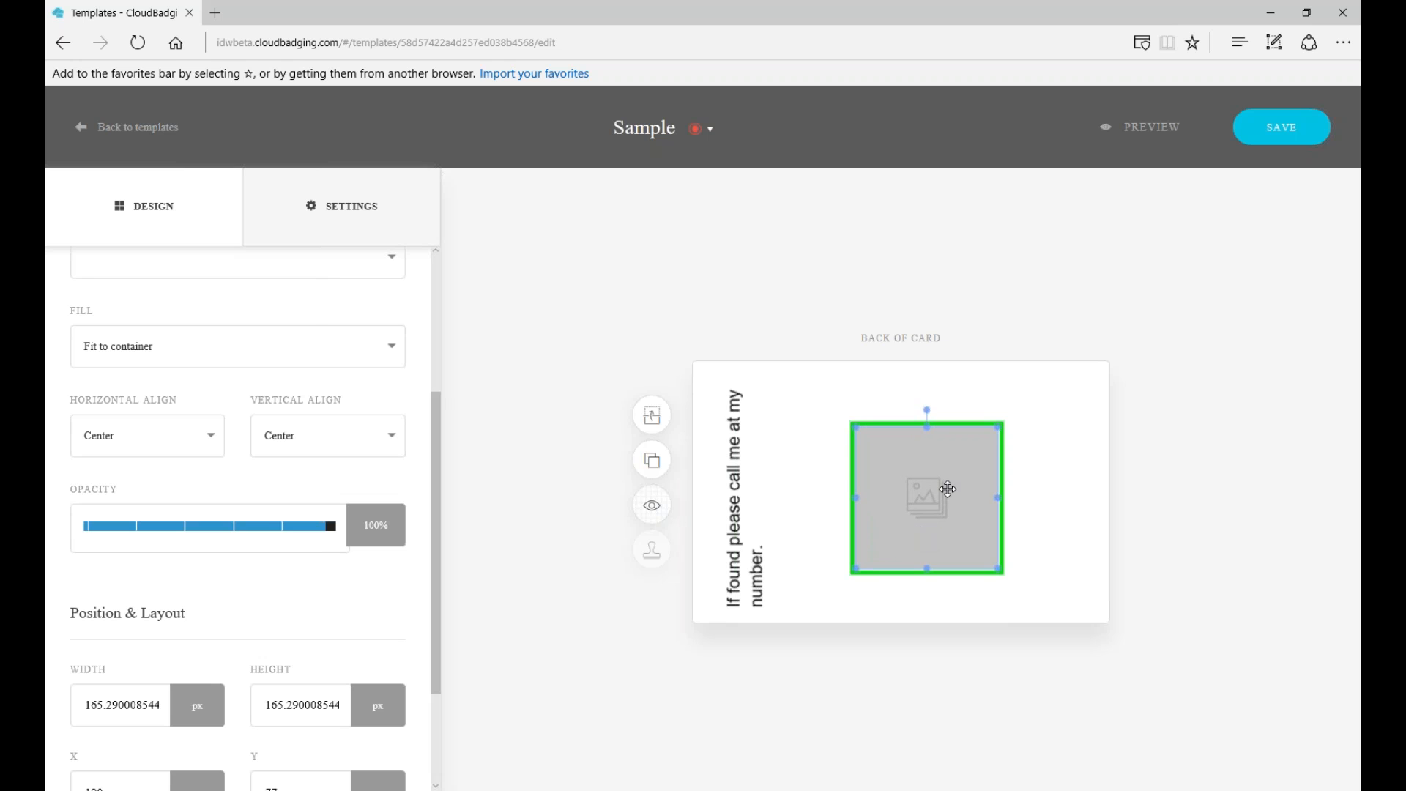
scroll(251, 480, "up", 4)
left_click(396, 512)
left_click(103, 533)
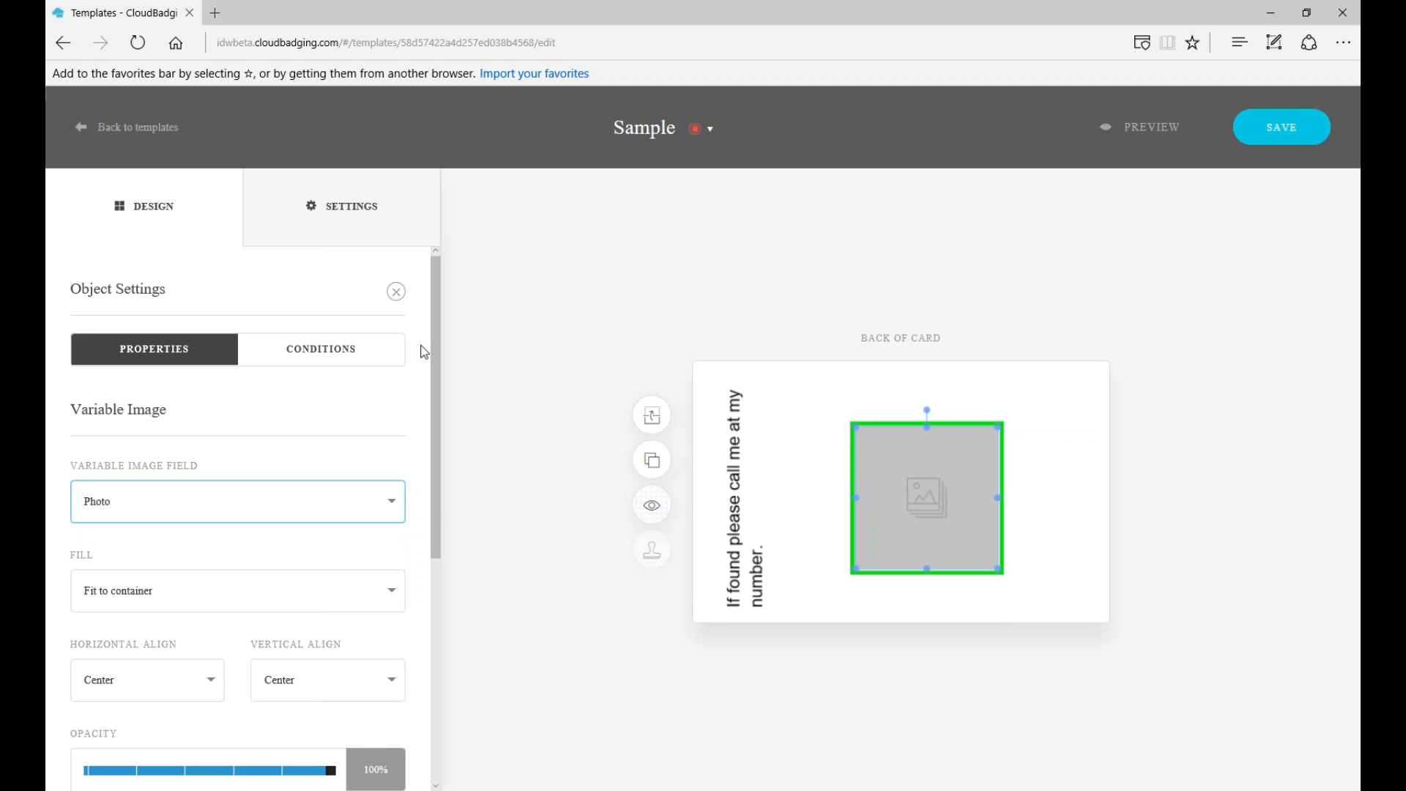
left_click(595, 314)
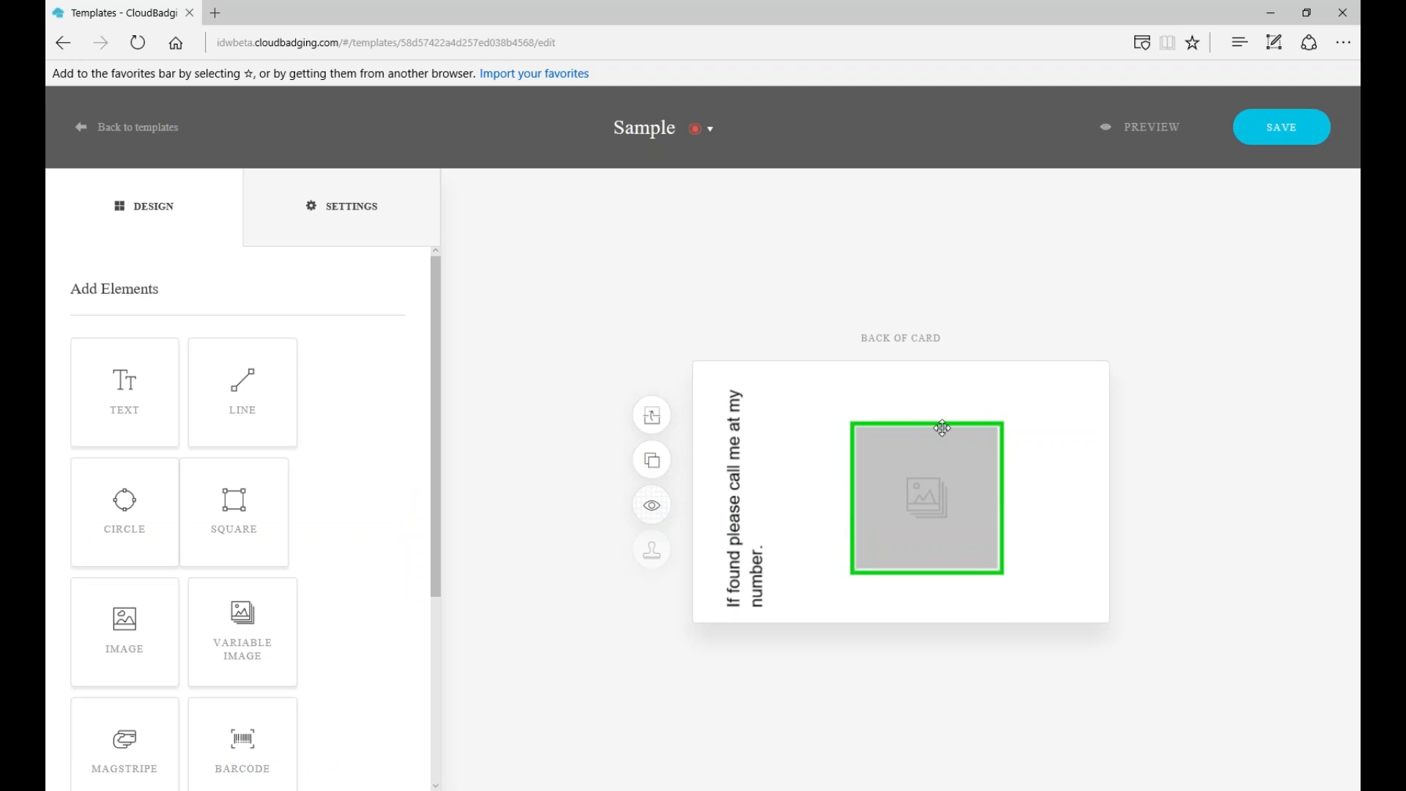
left_click(242, 534)
left_click_drag(901, 489, 1097, 395)
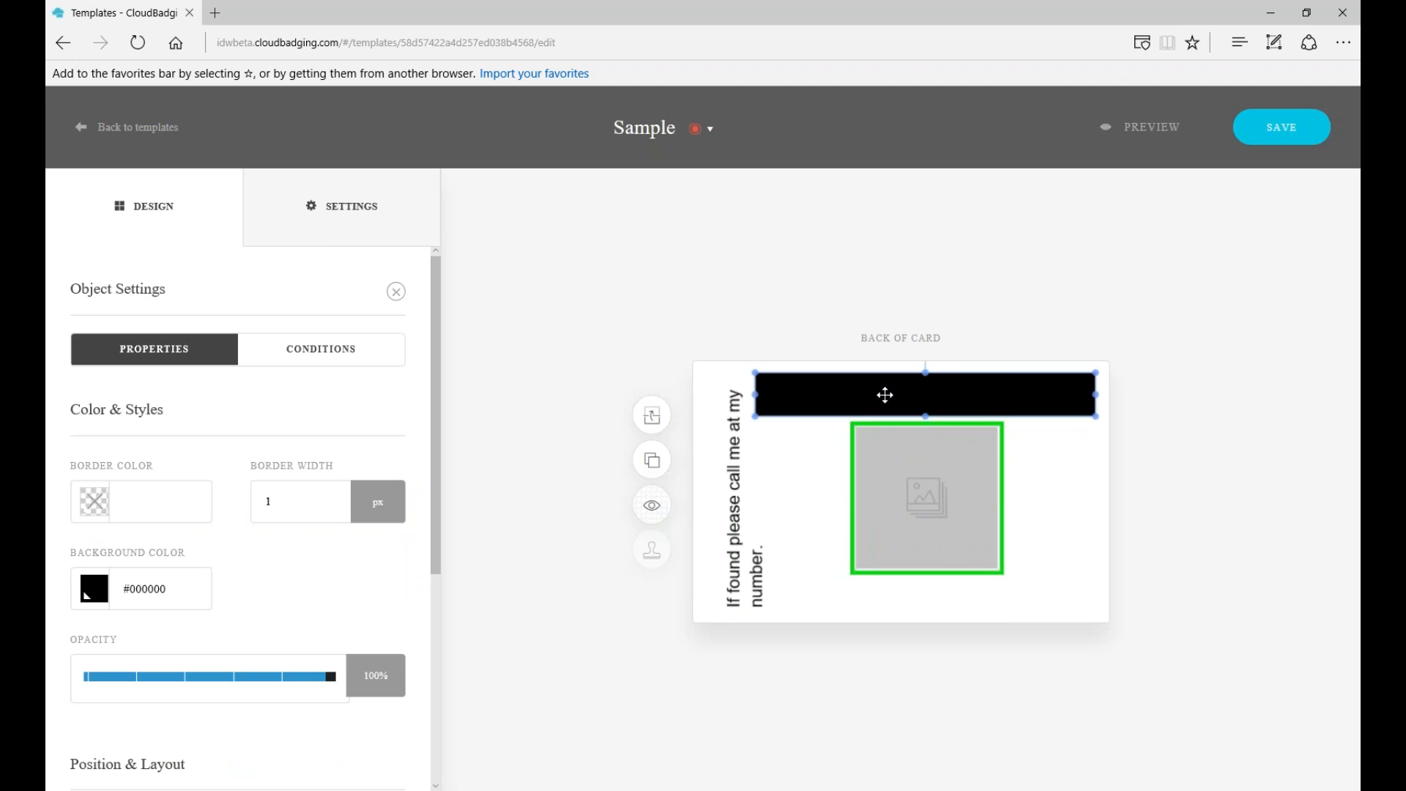
key("Delete")
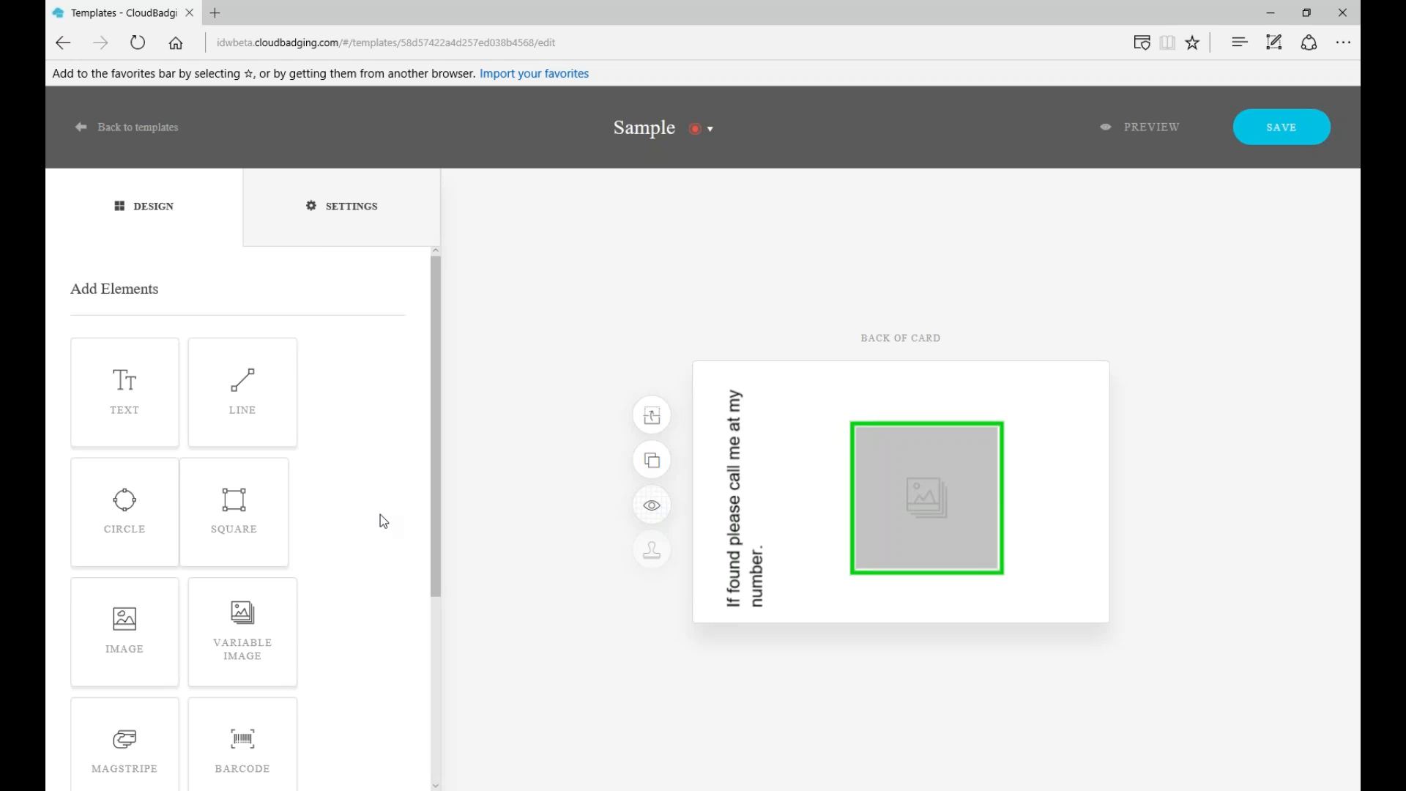
scroll(379, 512, "down", 2)
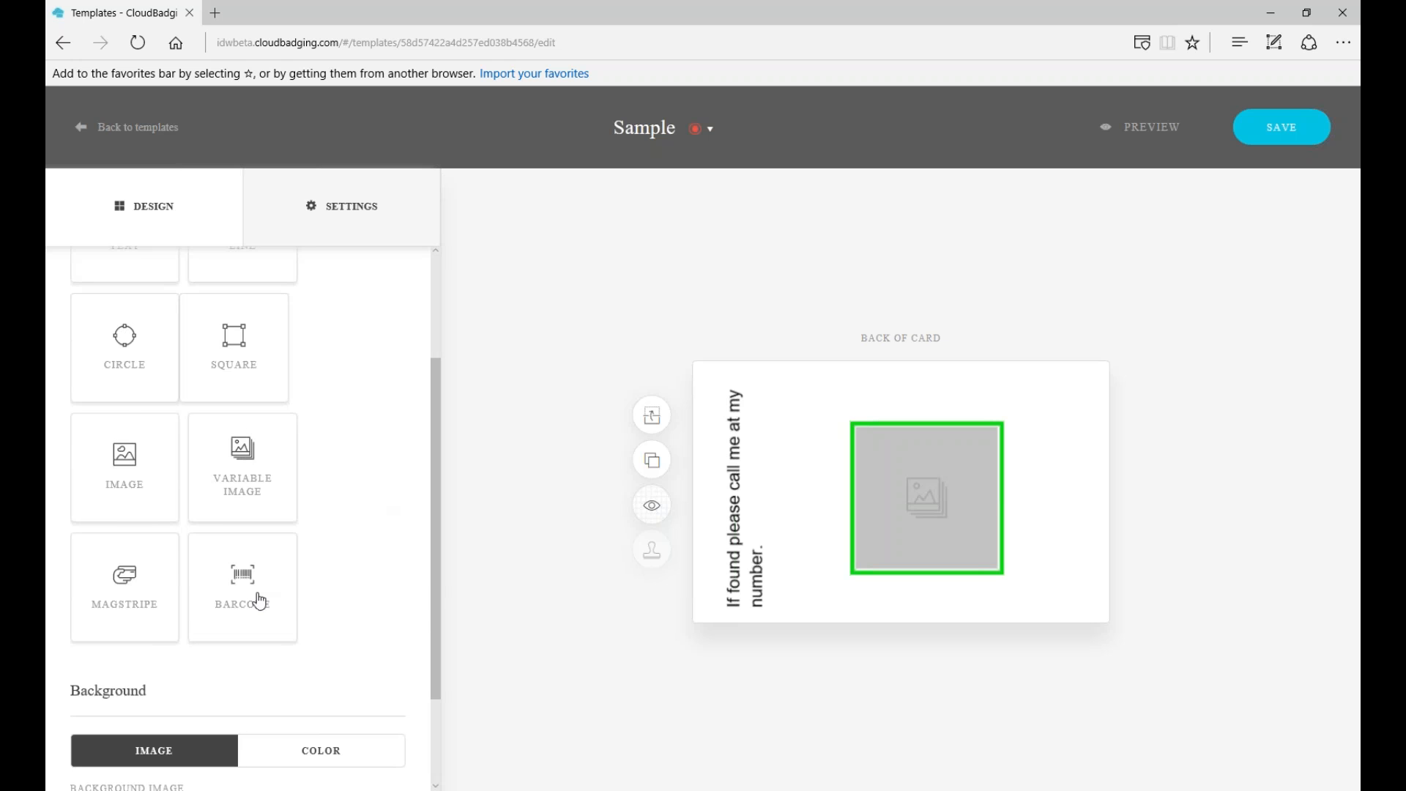
scroll(242, 370, "up", 2)
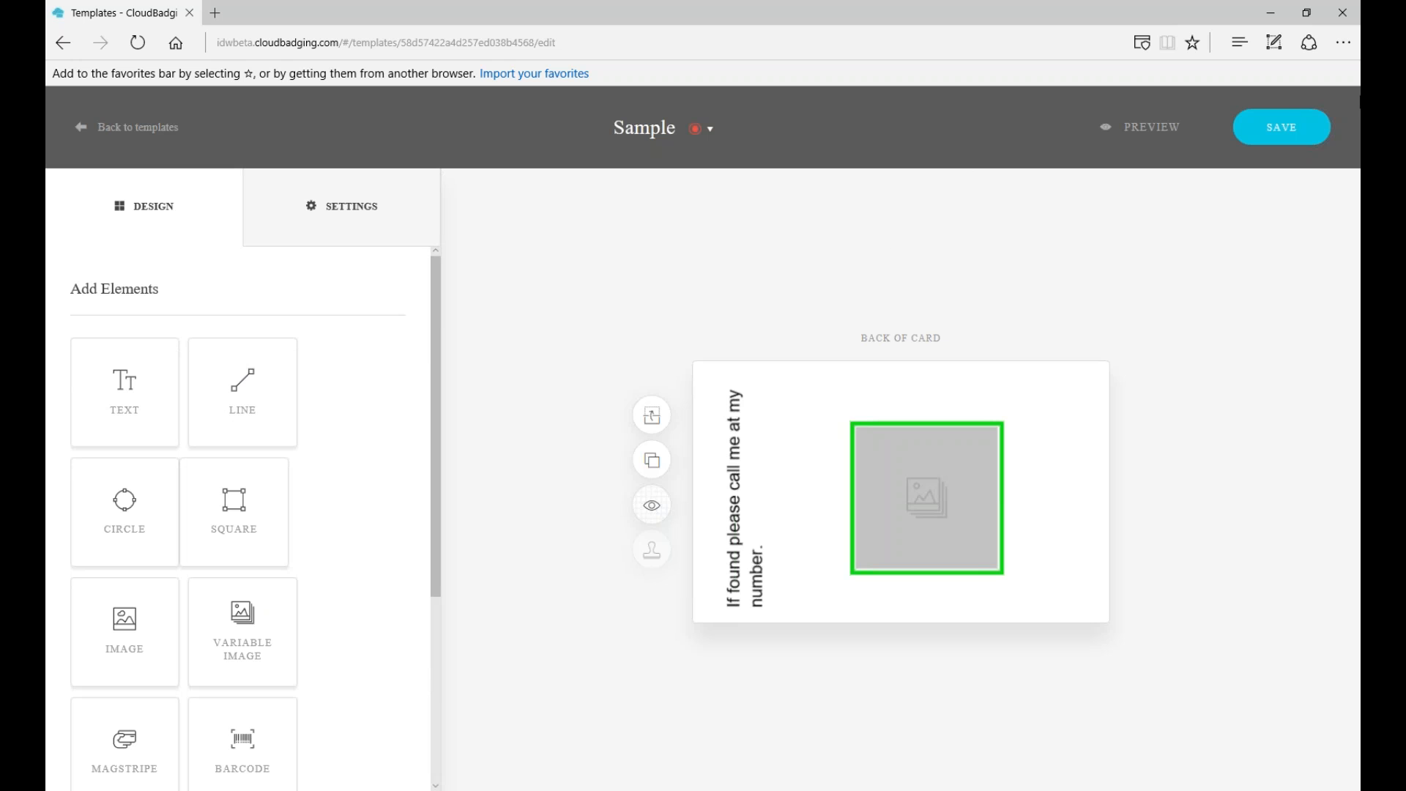
Flip to the card front, save, and preview two further sample records.
left_click(652, 460)
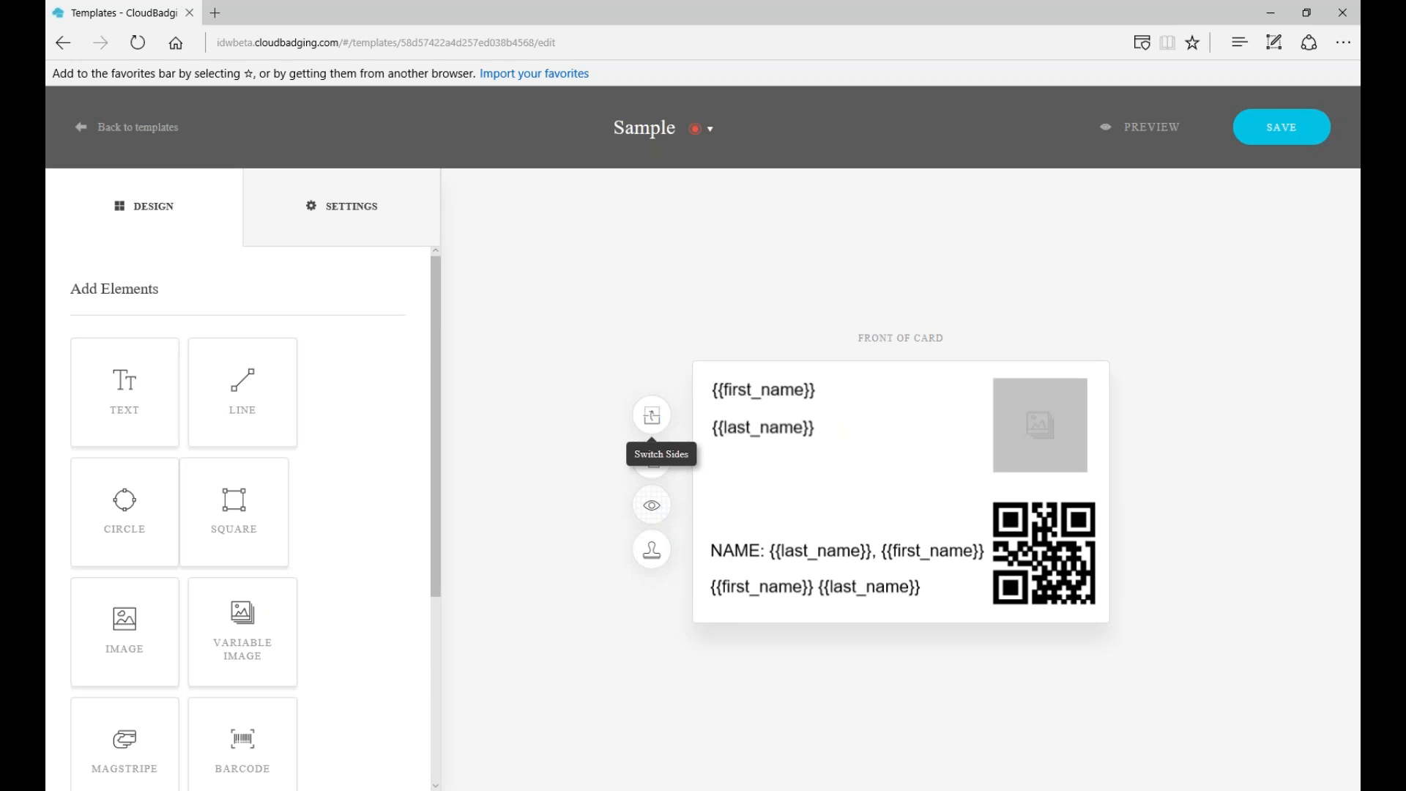
left_click(1272, 133)
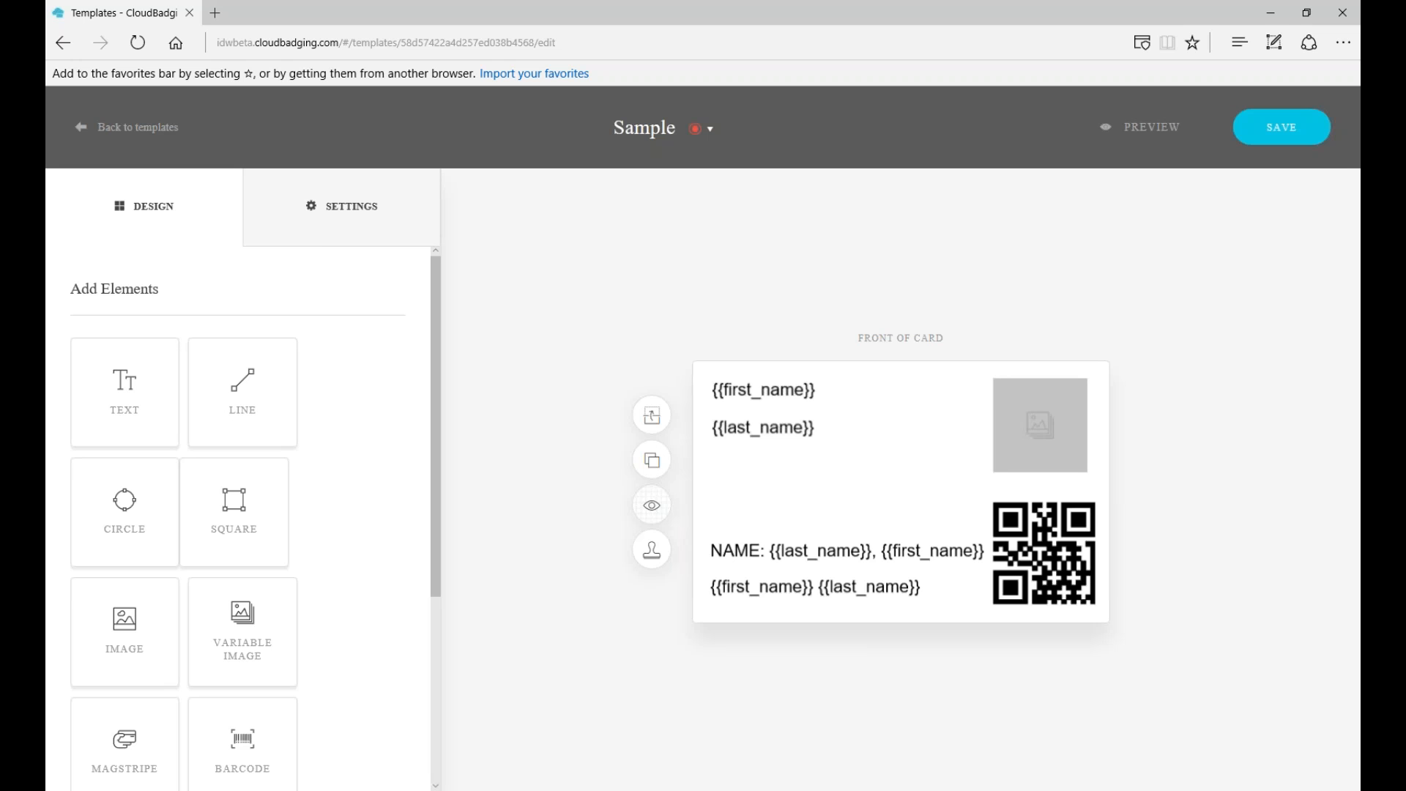
left_click(1155, 136)
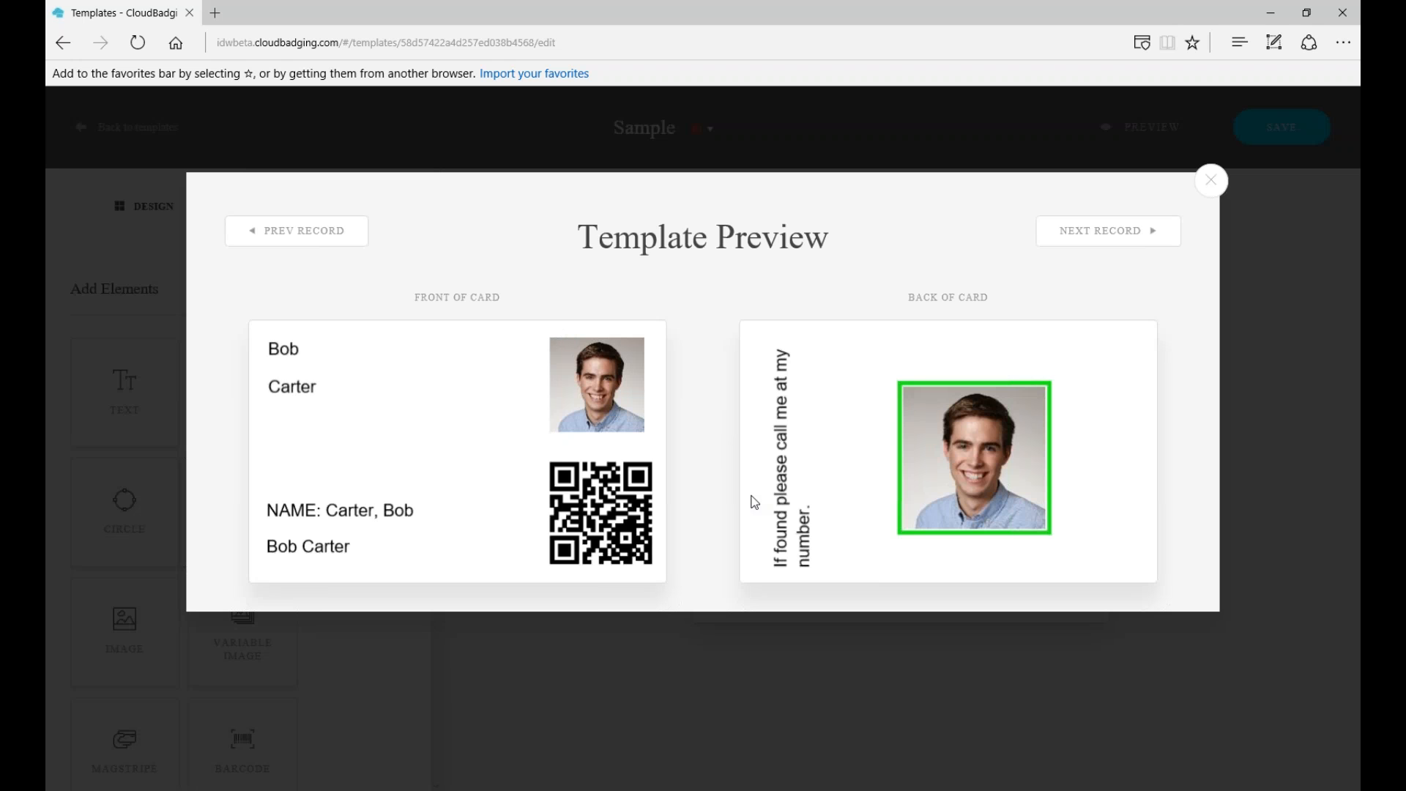
left_click(1093, 241)
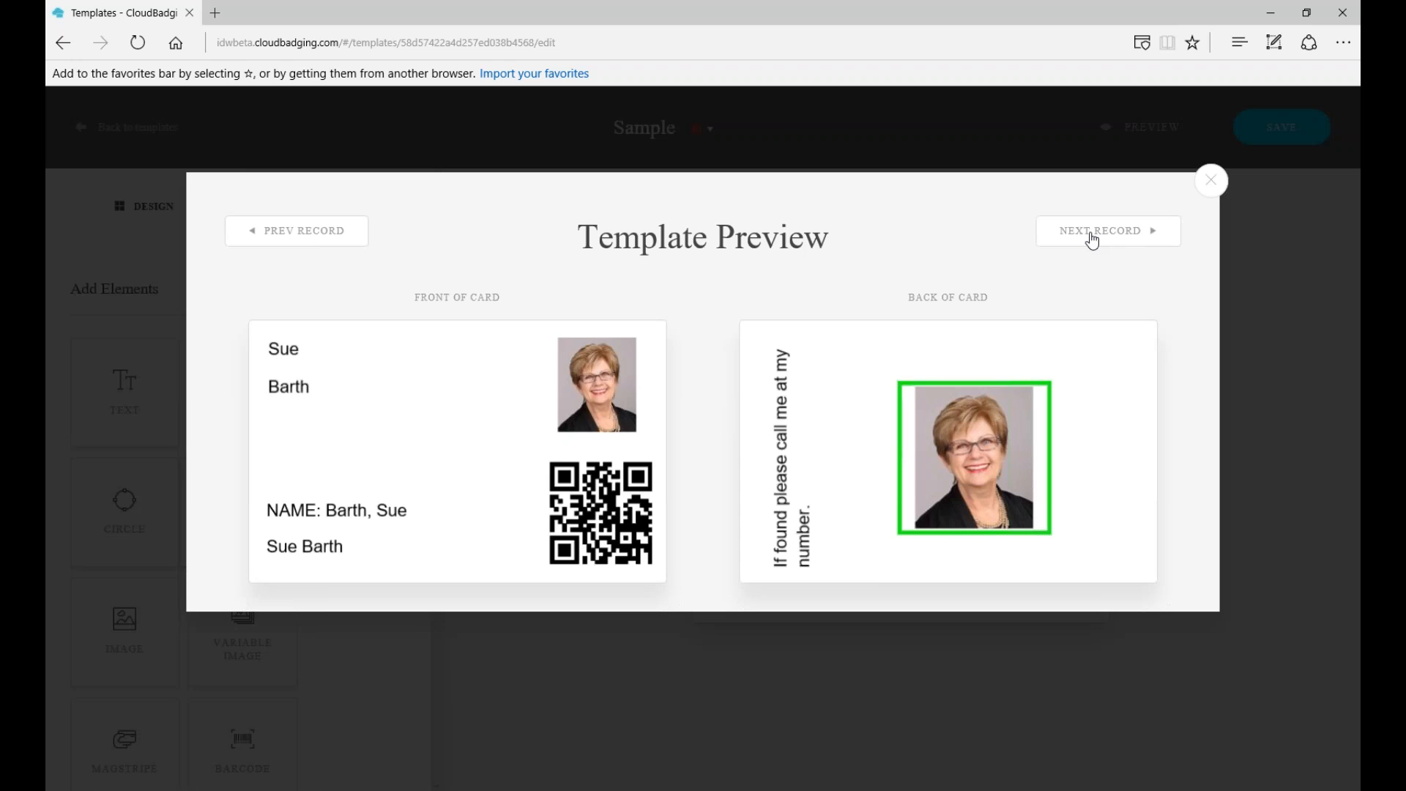
left_click(1093, 242)
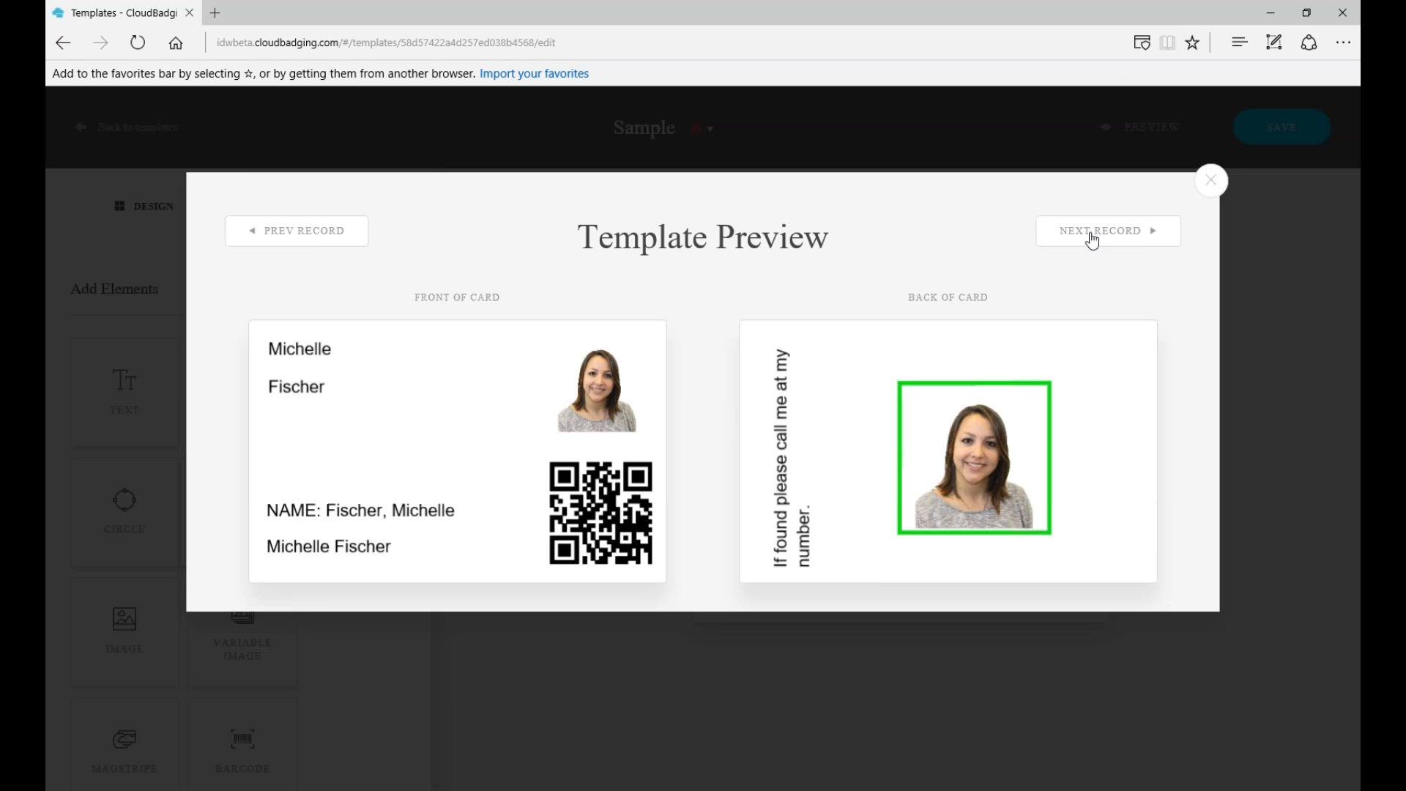
Close the preview and place the blurred landscape static image on the card front.
left_click(1211, 181)
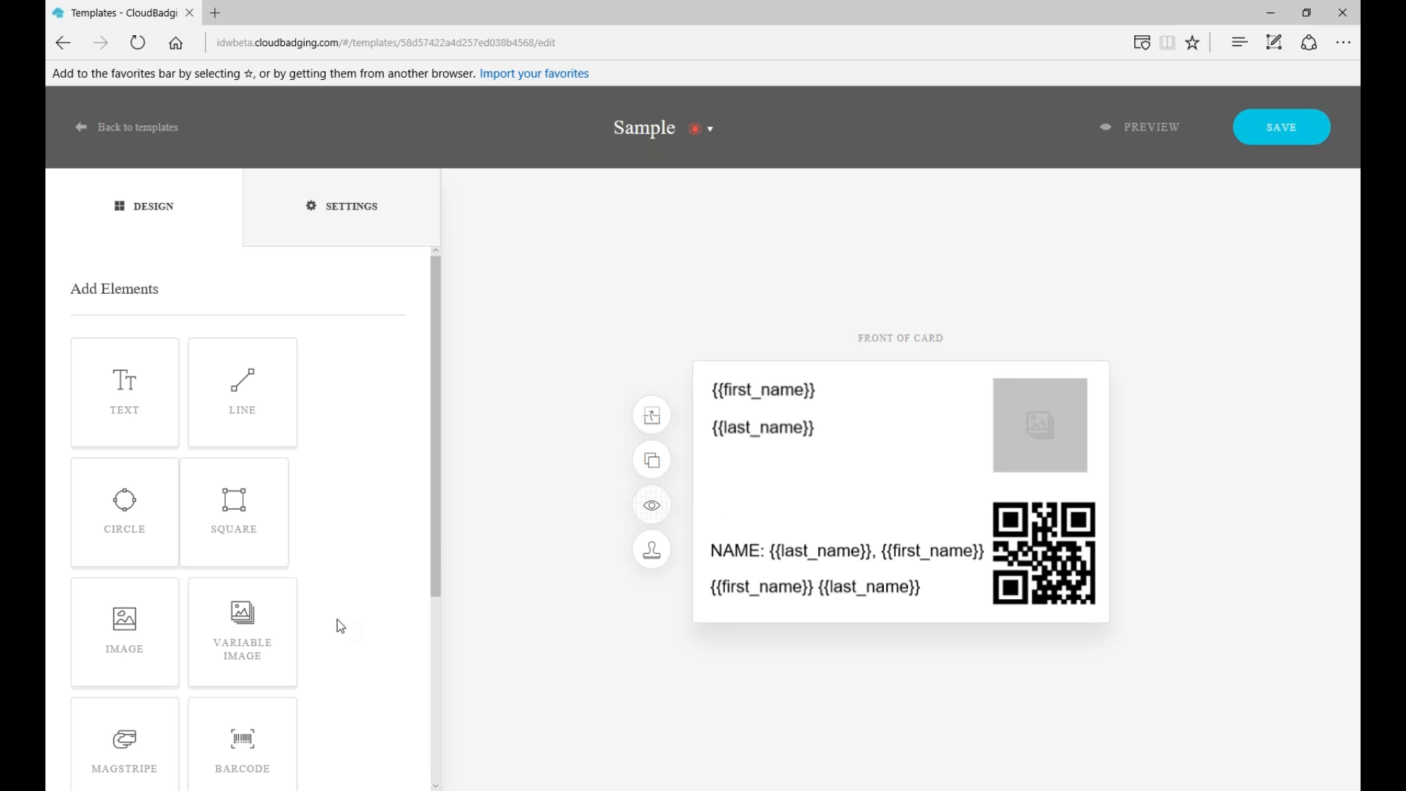
left_click(129, 642)
left_click(402, 456)
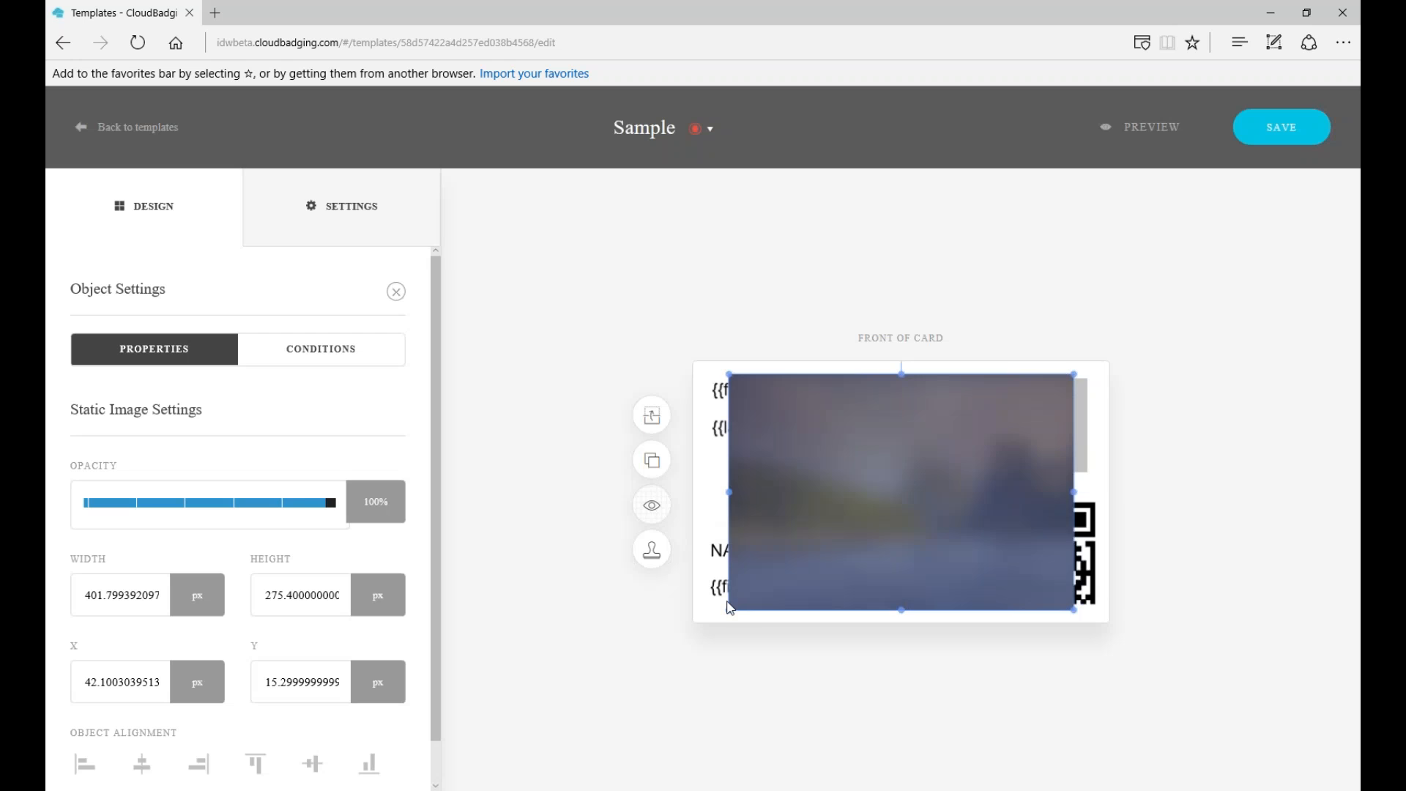
Shrink the landscape image to about 185 × 127 px, center it, and add a text box.
left_click_drag(734, 602, 900, 480)
left_click_drag(972, 424, 912, 446)
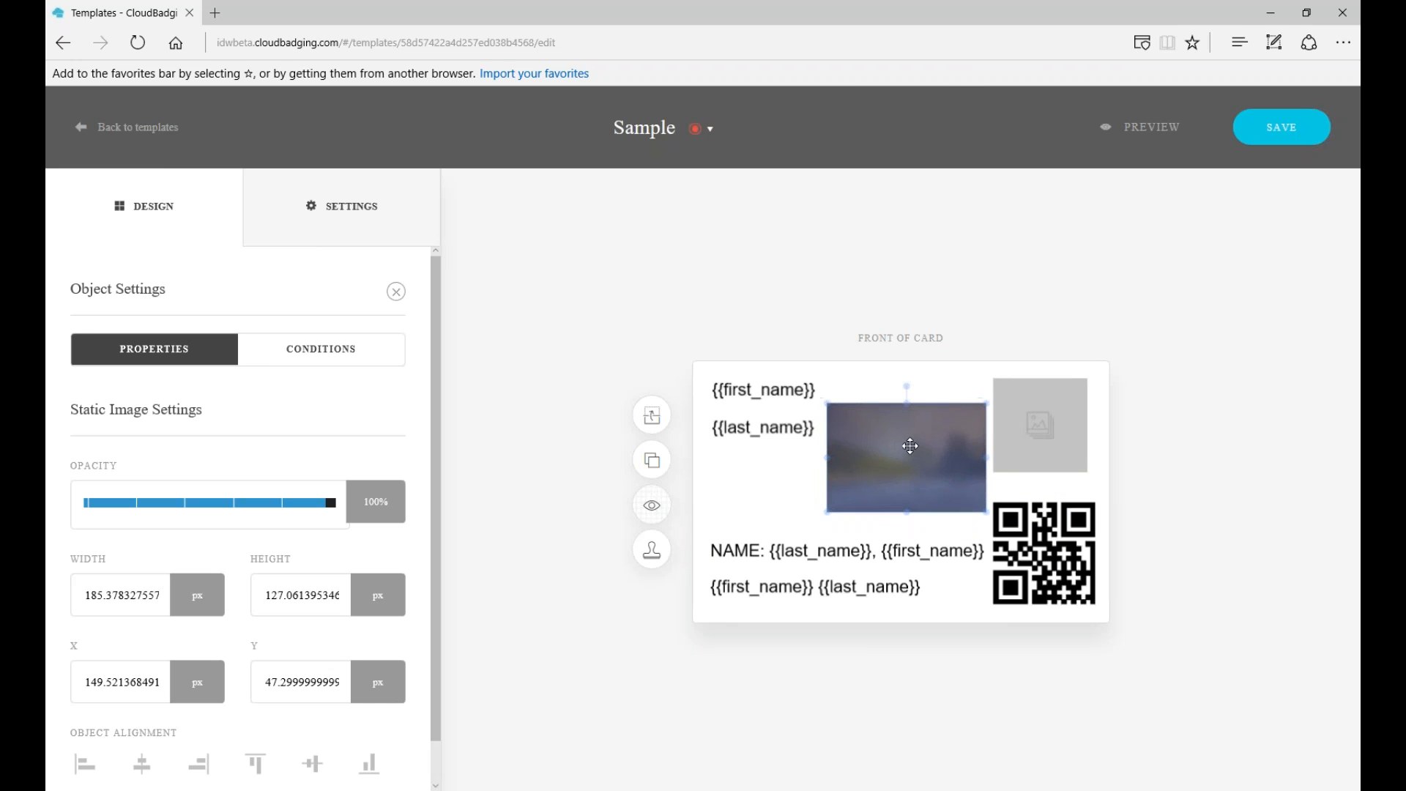
left_click(756, 461)
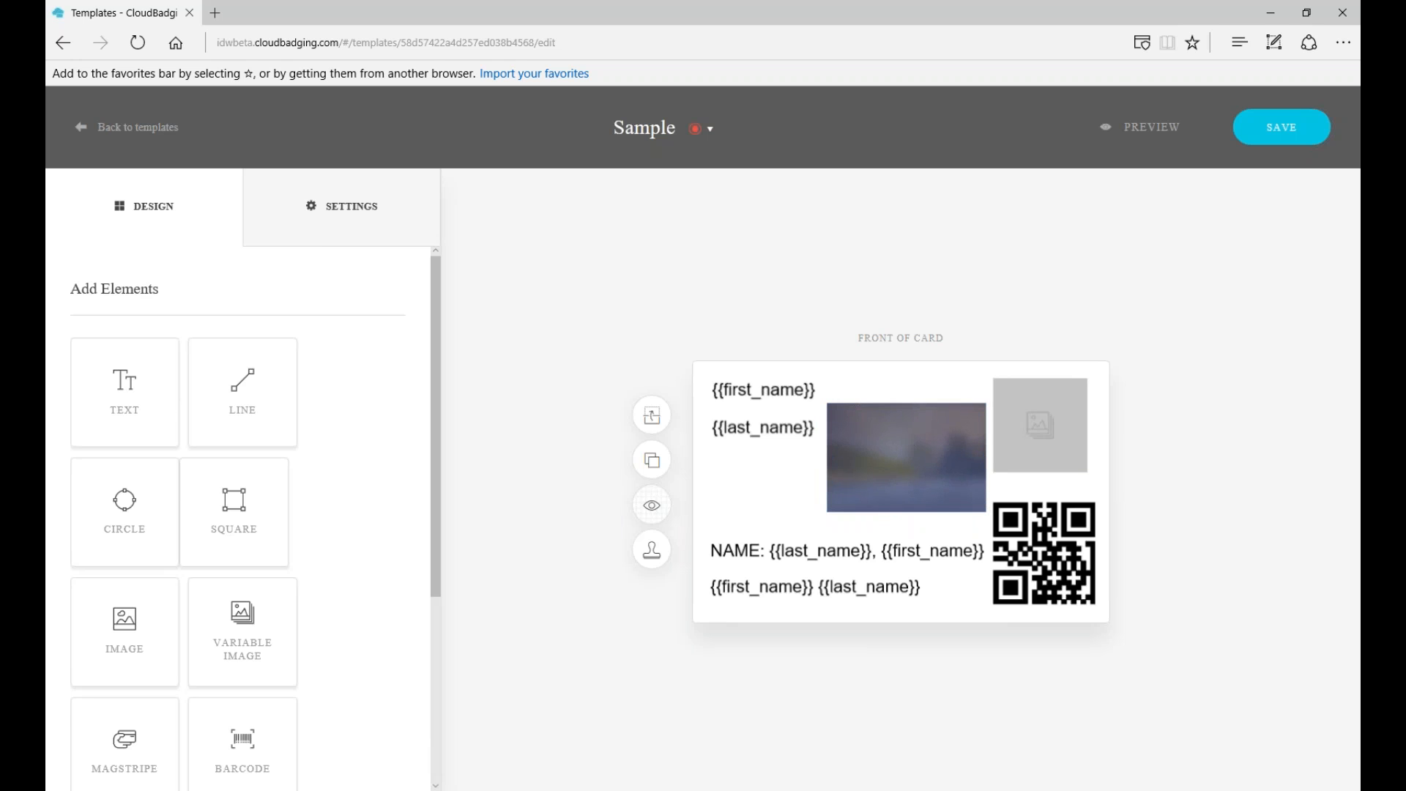
left_click(97, 377)
Enter 'STATIC TEXT EXAMPLE' as the text content and move it over the image.
left_click(237, 614)
type("STA")
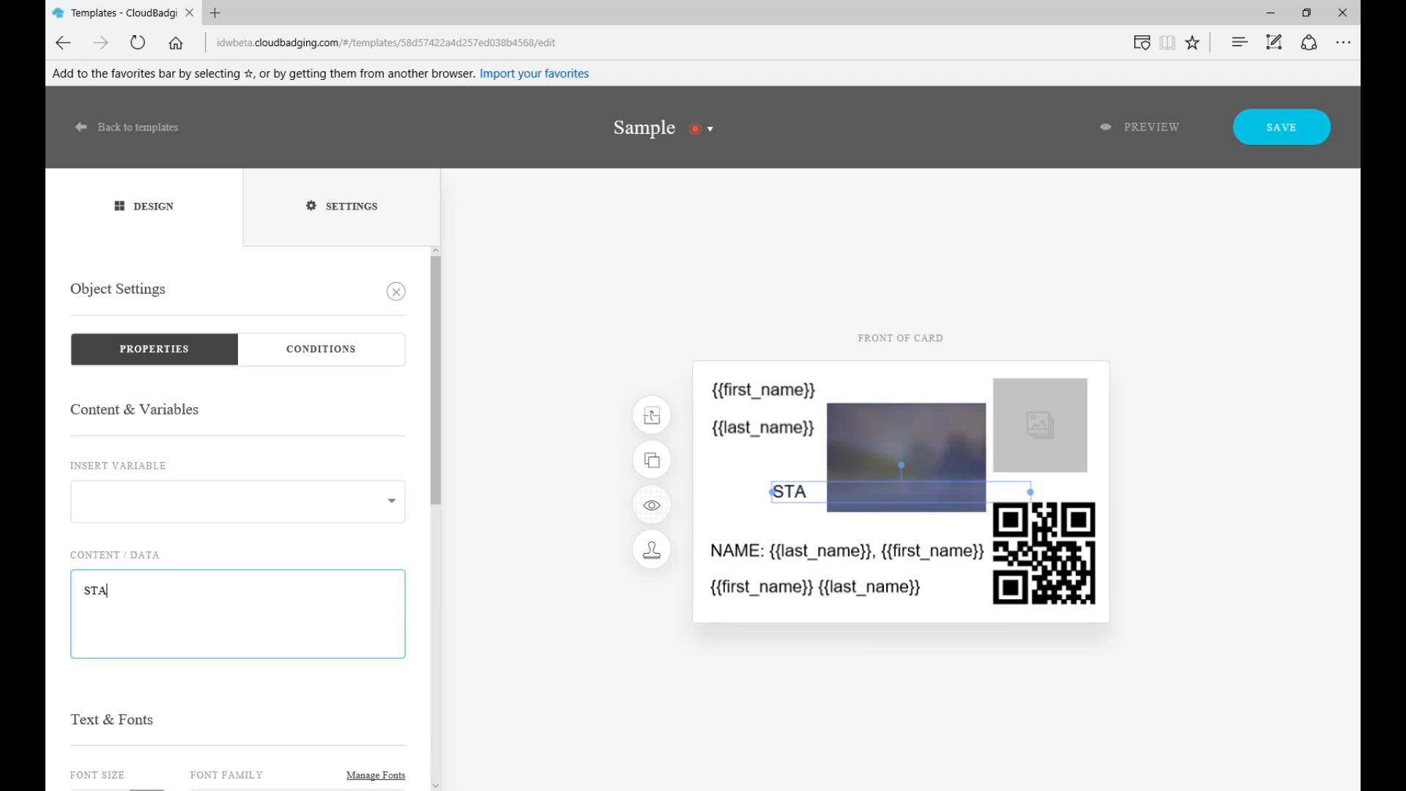
type("TIC TEXT EXAMPLE")
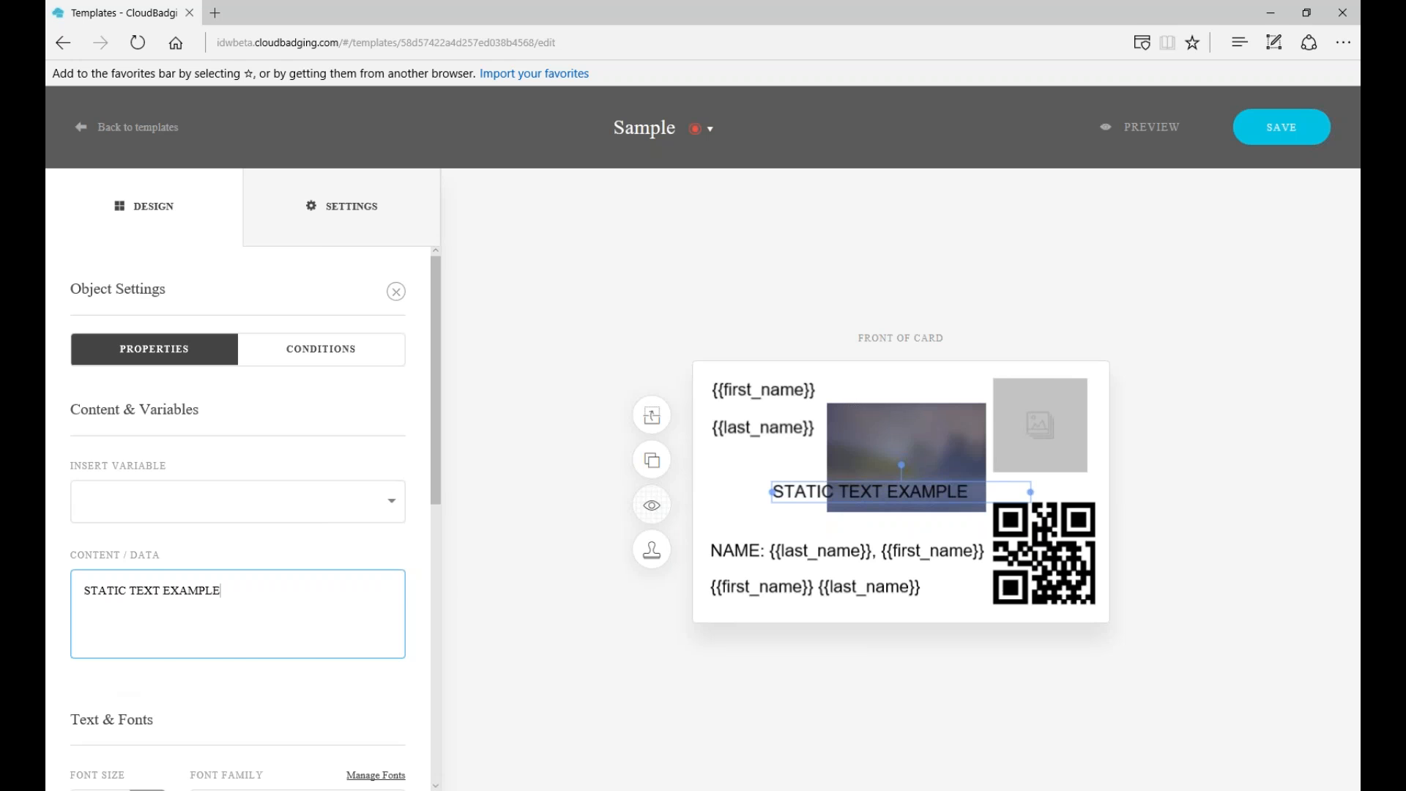
left_click(757, 481)
left_click_drag(811, 490, 769, 480)
Adjust the stacking order so the text sits in front of the landscape image.
left_click(895, 447)
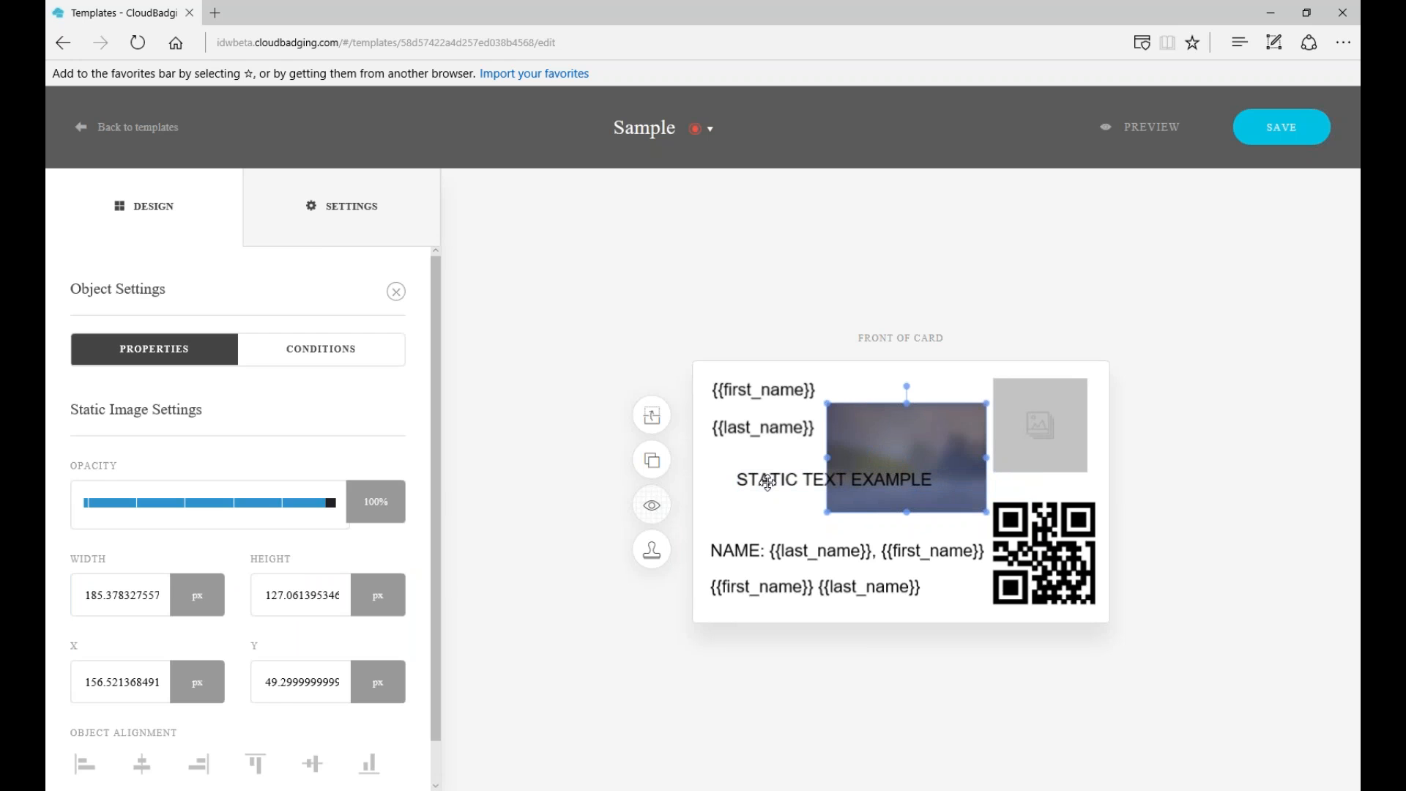
left_click(652, 463)
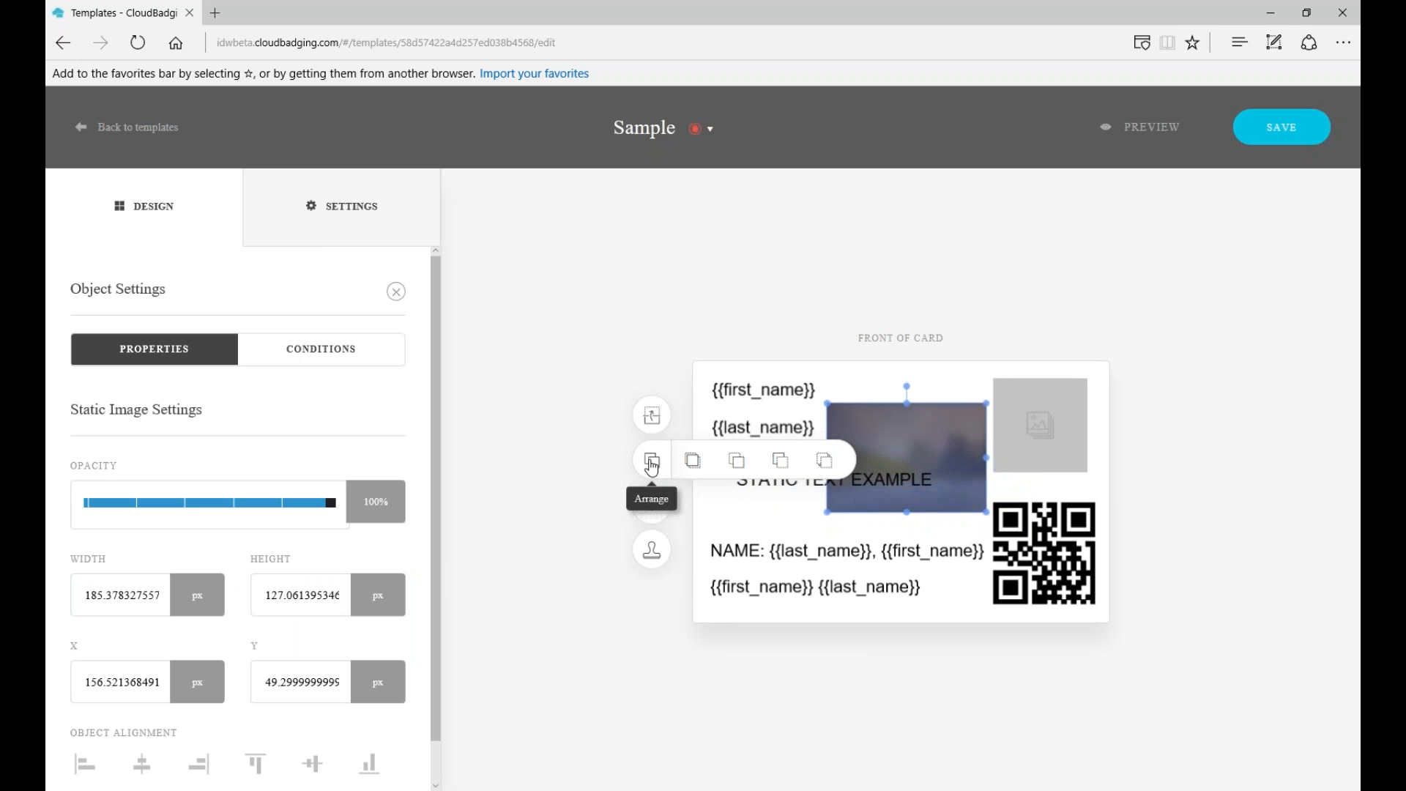
left_click(693, 466)
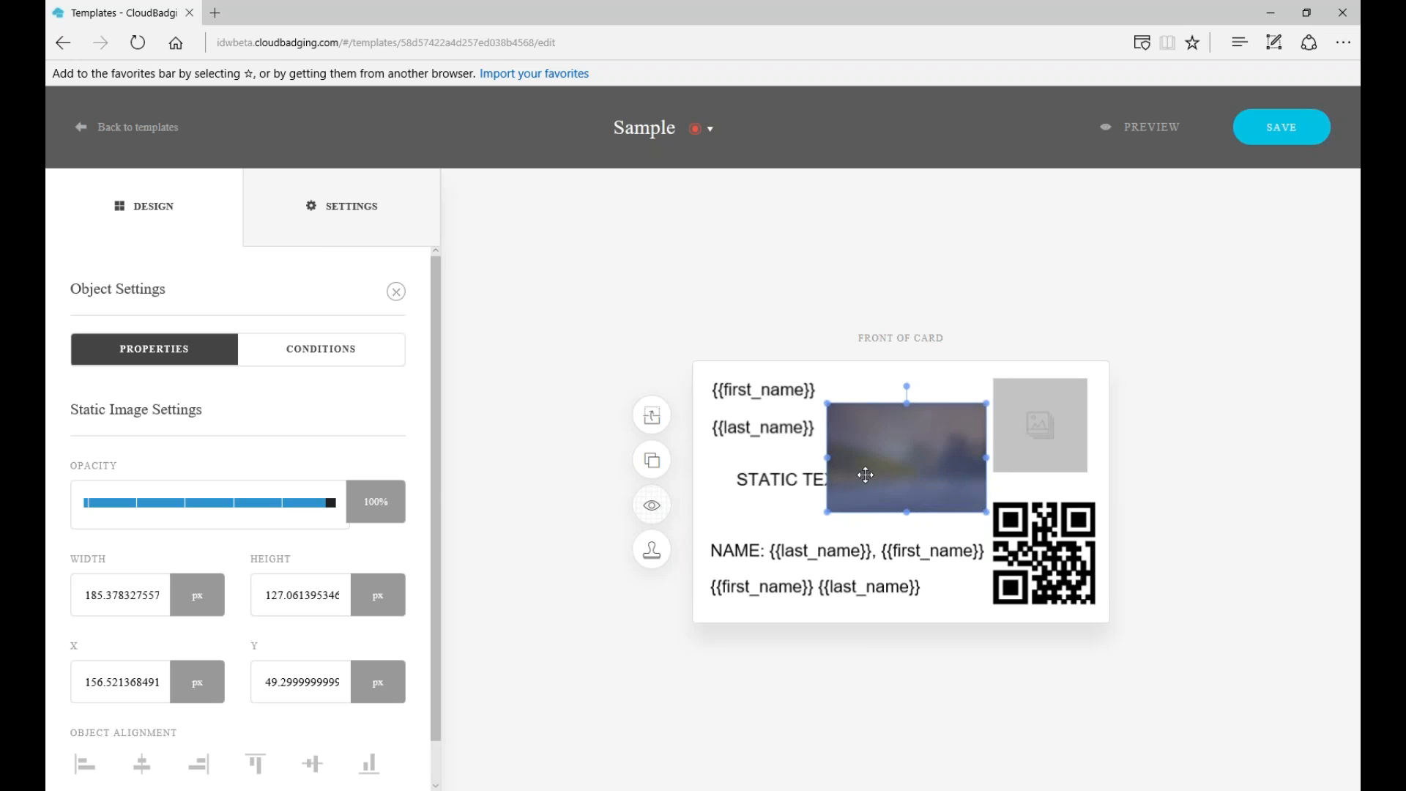
left_click(762, 480)
mouse_move(754, 483)
left_mouse_down()
mouse_move(757, 512)
mouse_move(743, 483)
left_mouse_up()
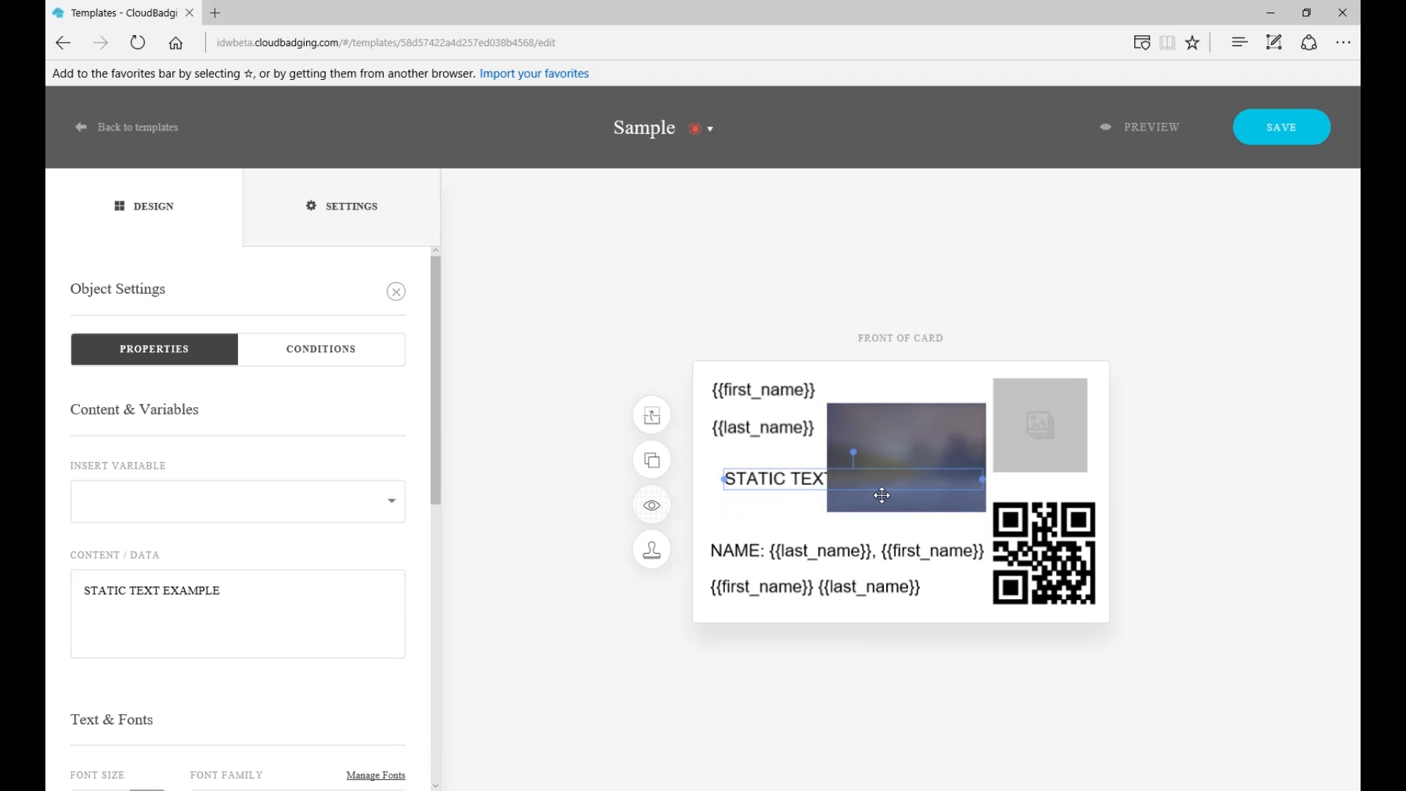
left_click(651, 461)
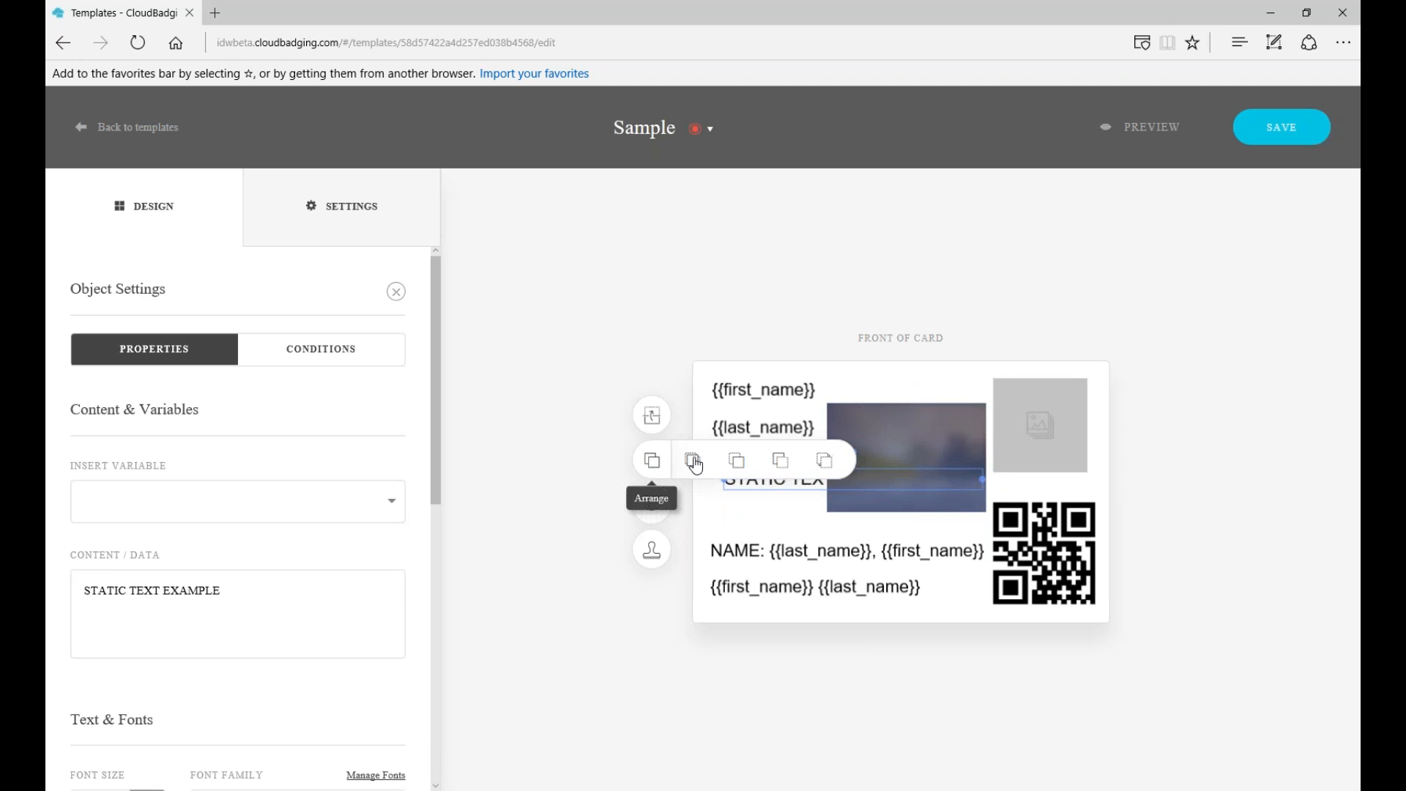
left_click(693, 461)
left_click(779, 514)
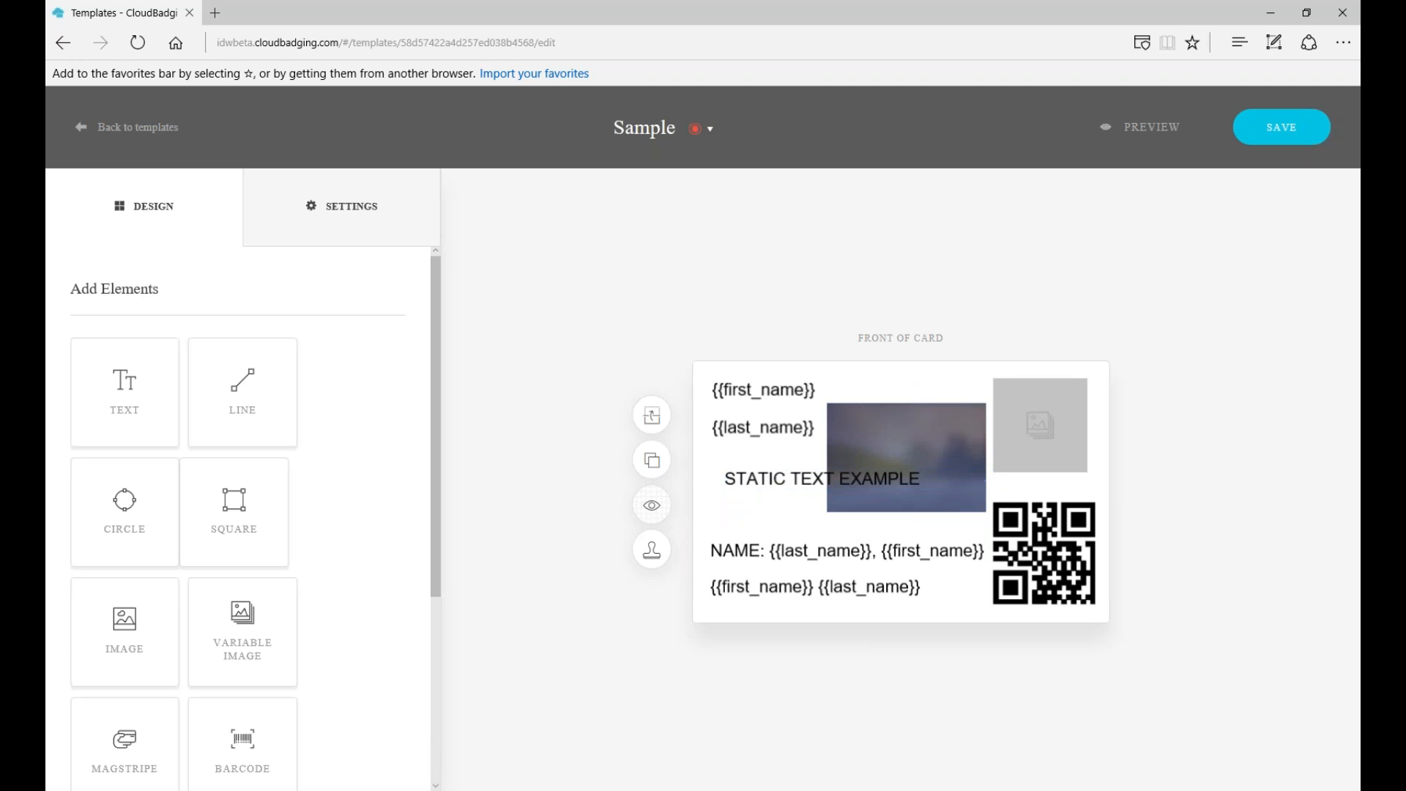
left_click(652, 460)
Save the template and preview it with the next sample record.
left_click(652, 460)
left_click(1253, 128)
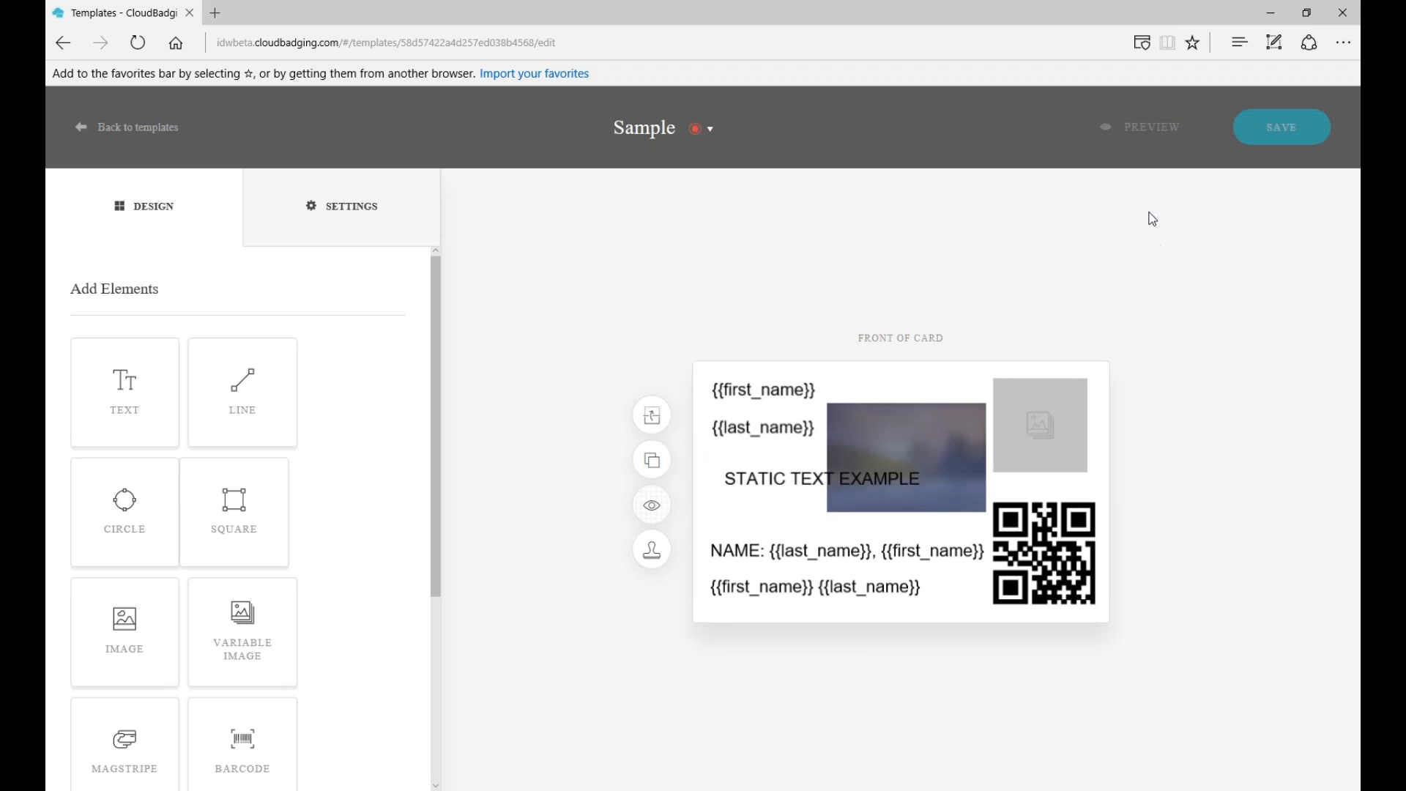
left_click(1159, 136)
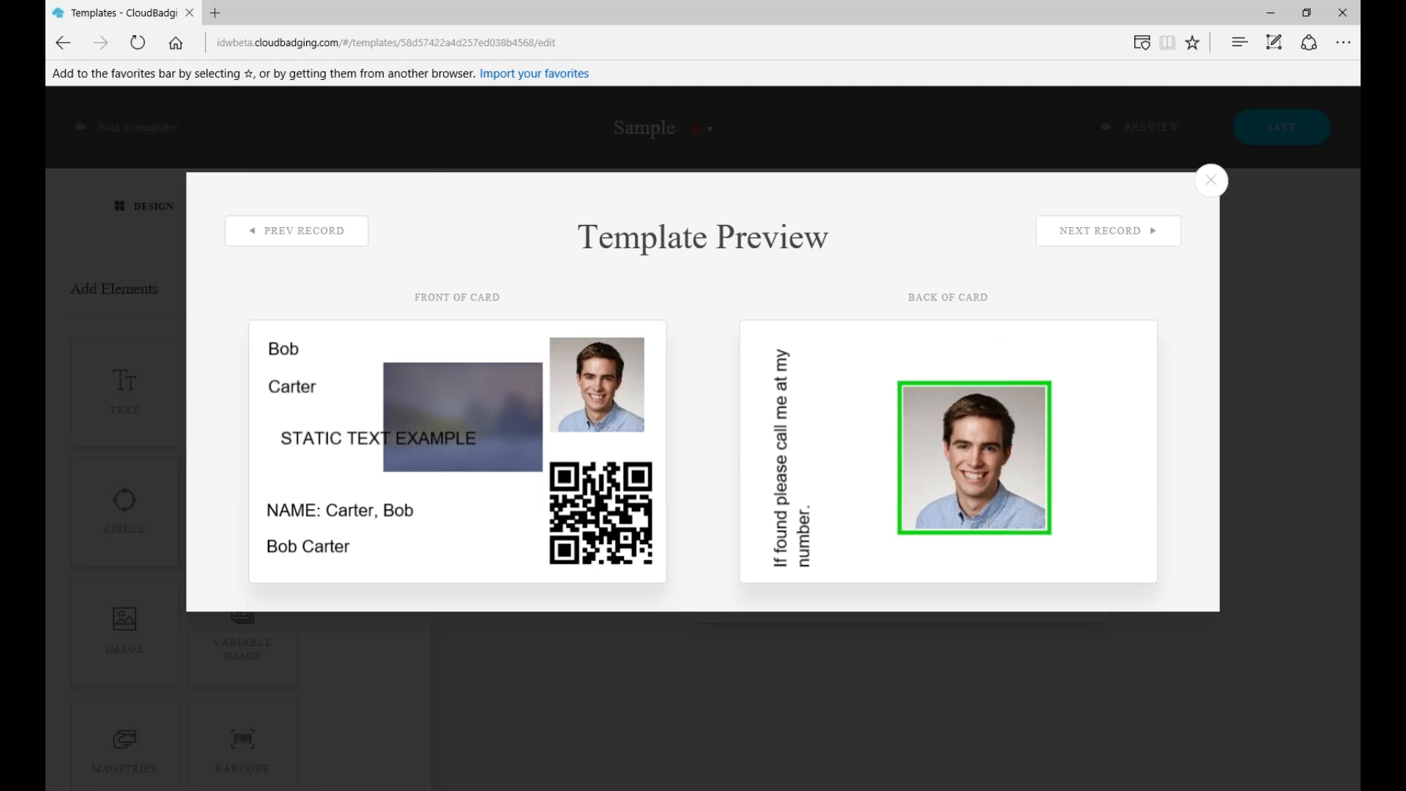
left_click(1099, 248)
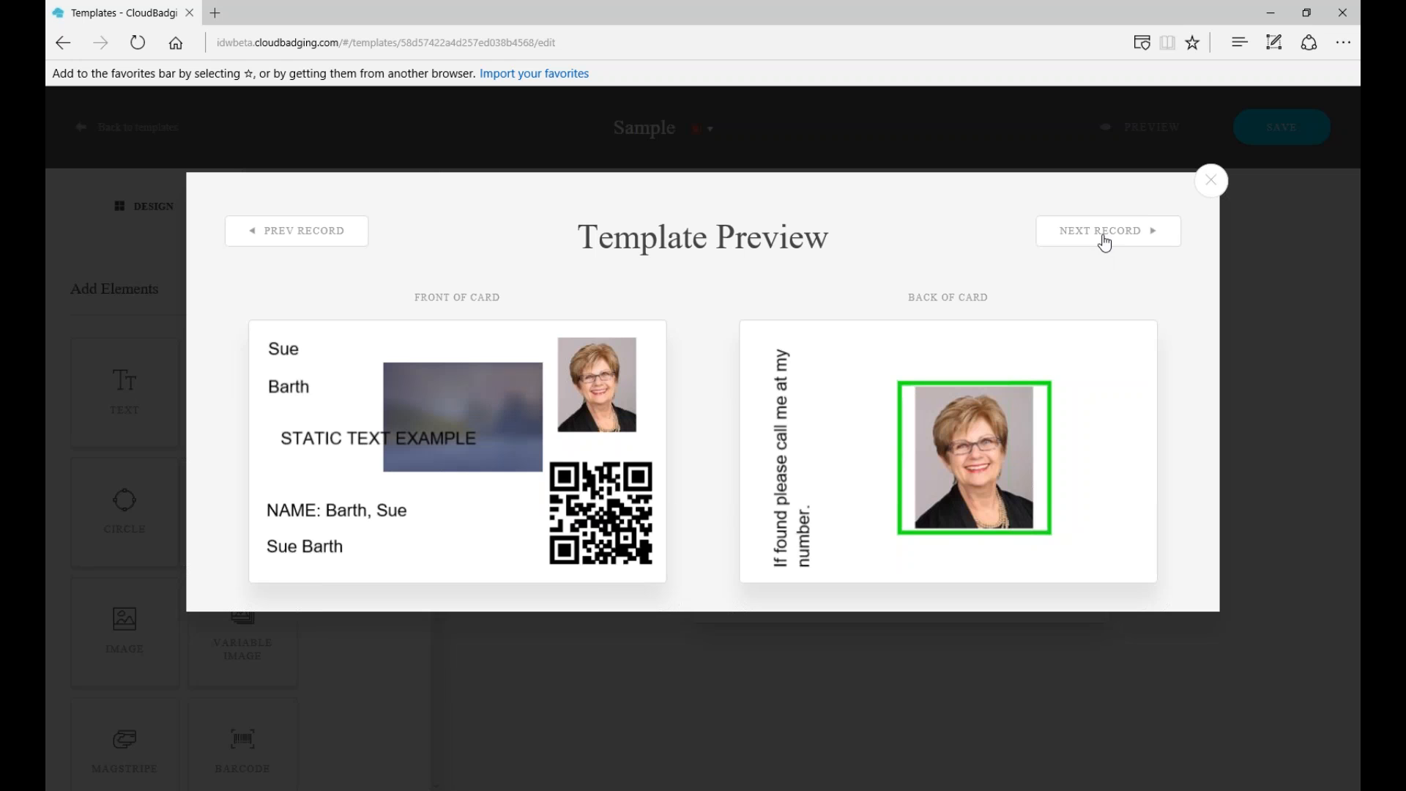
left_click(1213, 183)
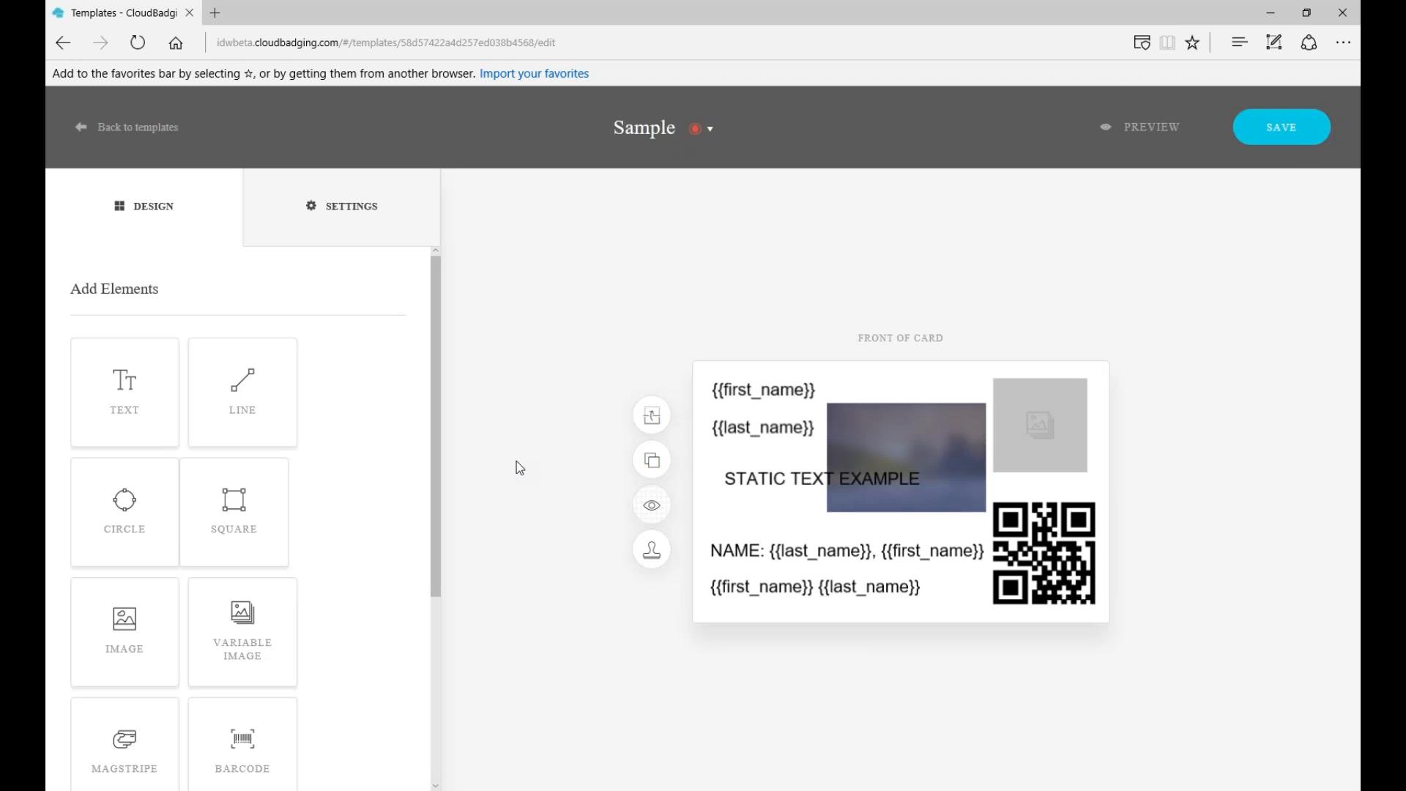
scroll(382, 477, "down", 5)
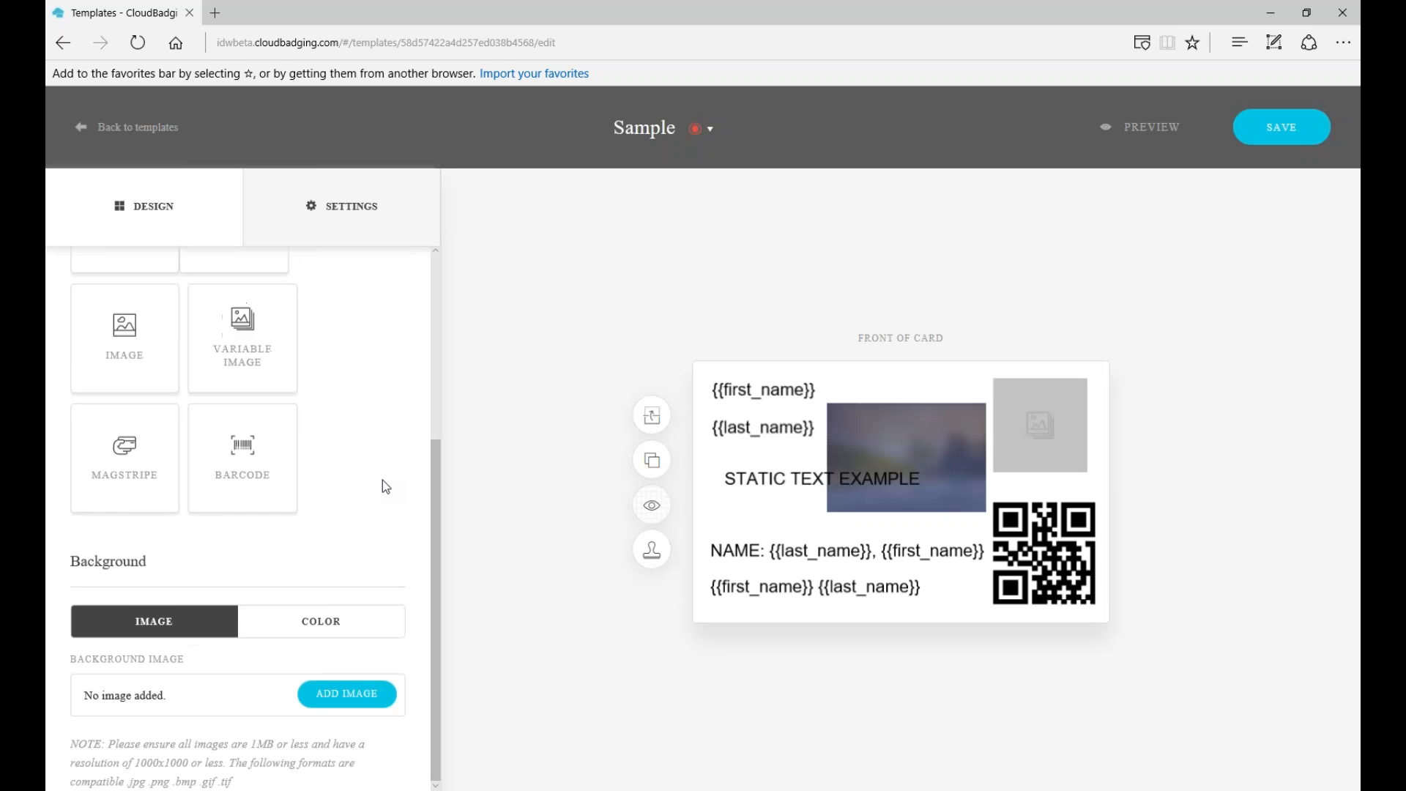
scroll(382, 481, "up", 5)
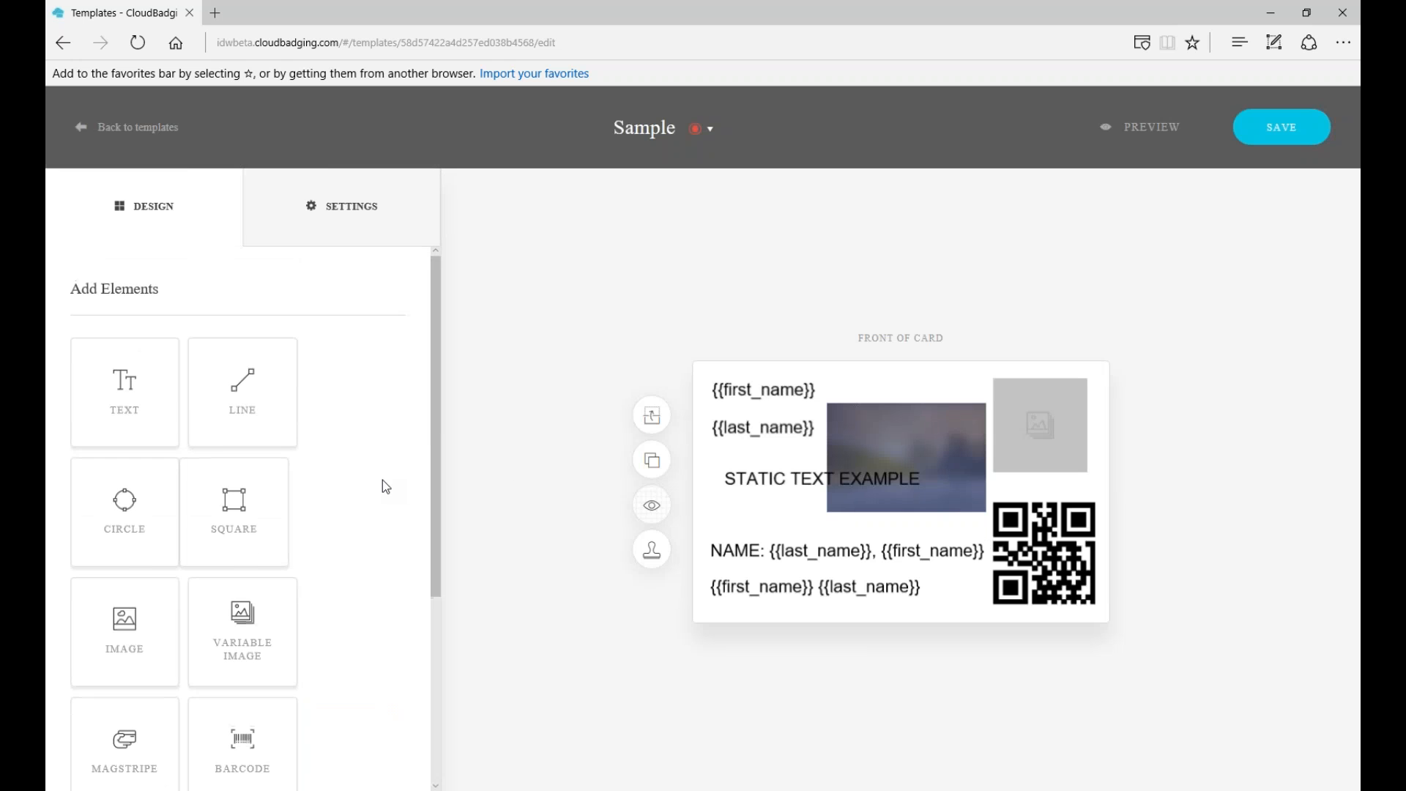
left_click(653, 422)
left_click(654, 424)
left_click(664, 422)
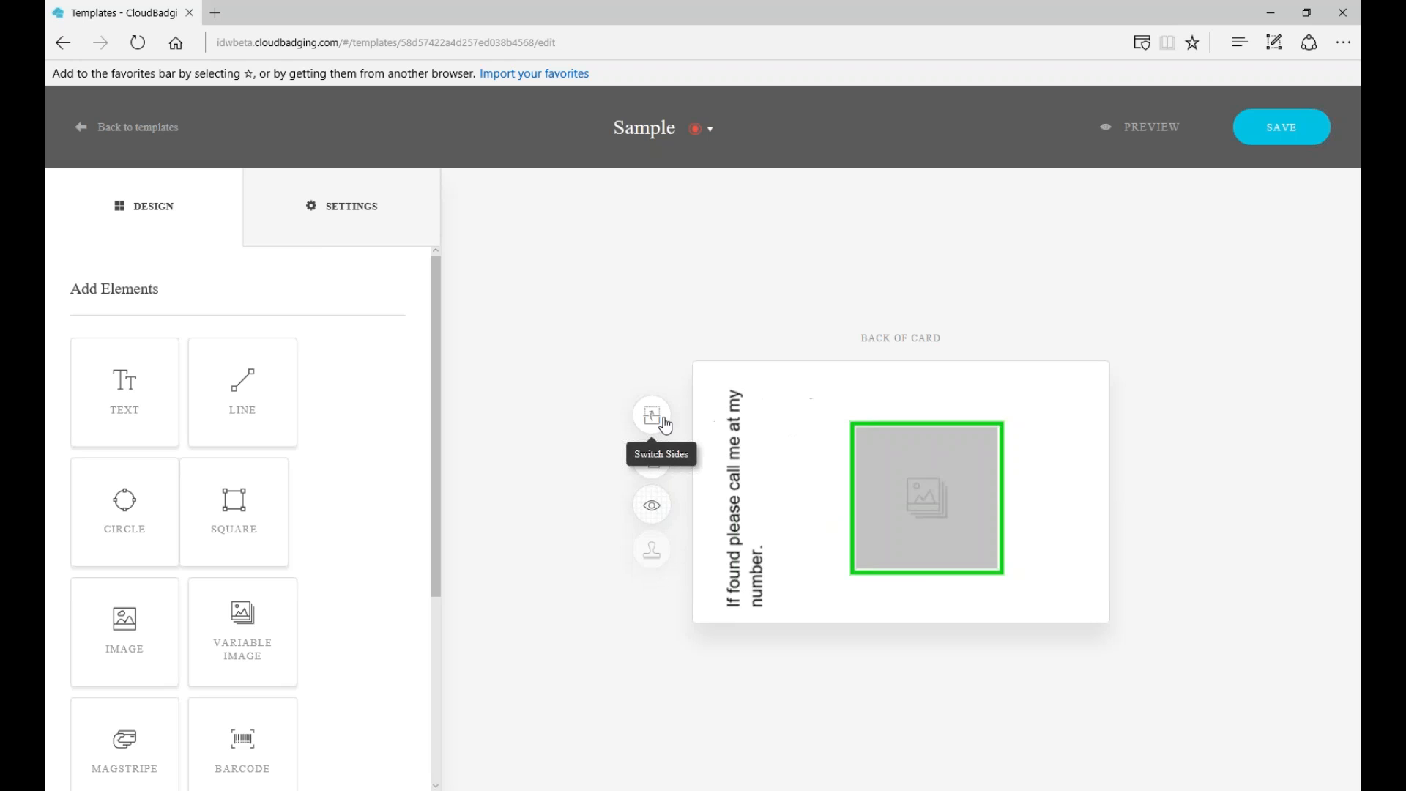
left_click(664, 422)
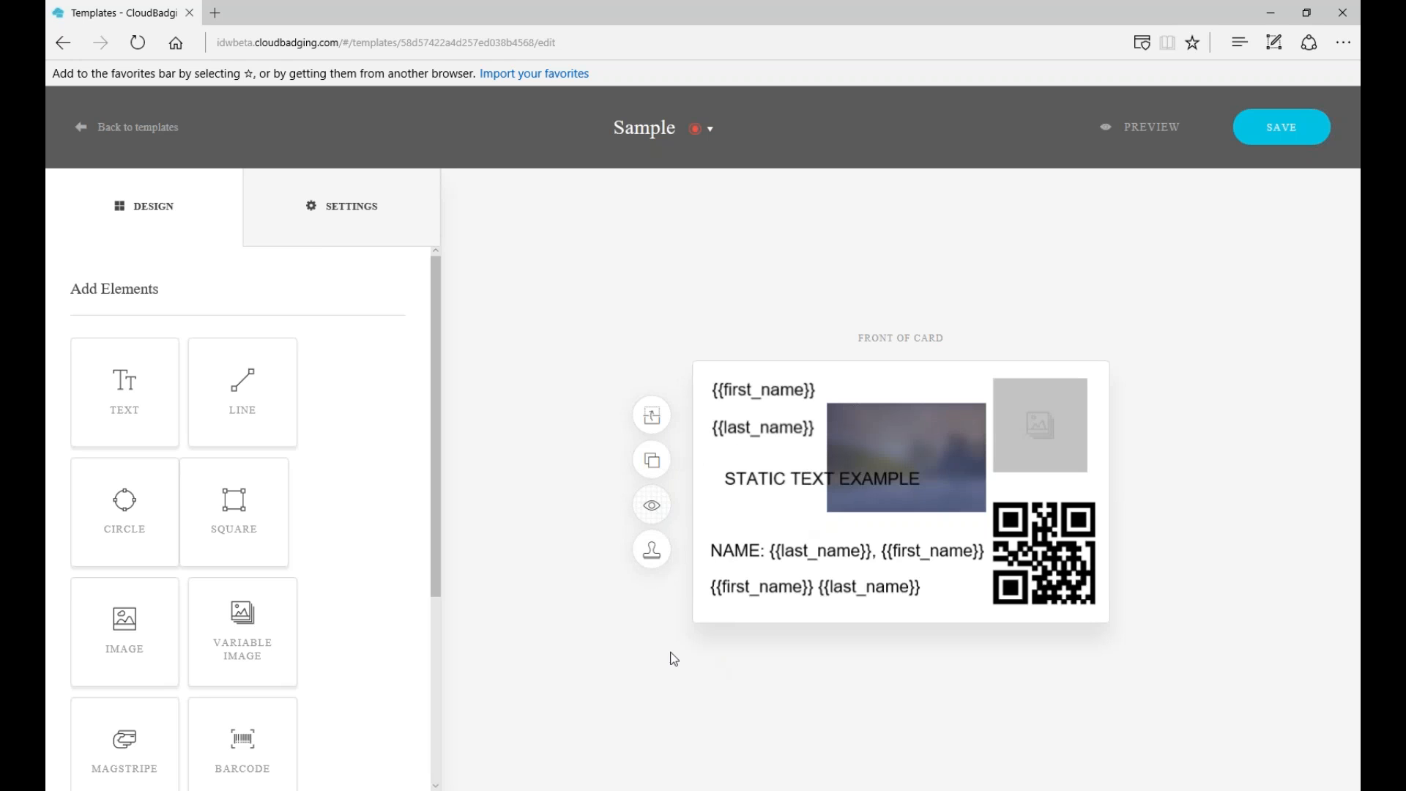
Clone all front elements to the back, confirm the overwrite, and flip sides to compare.
left_click(652, 561)
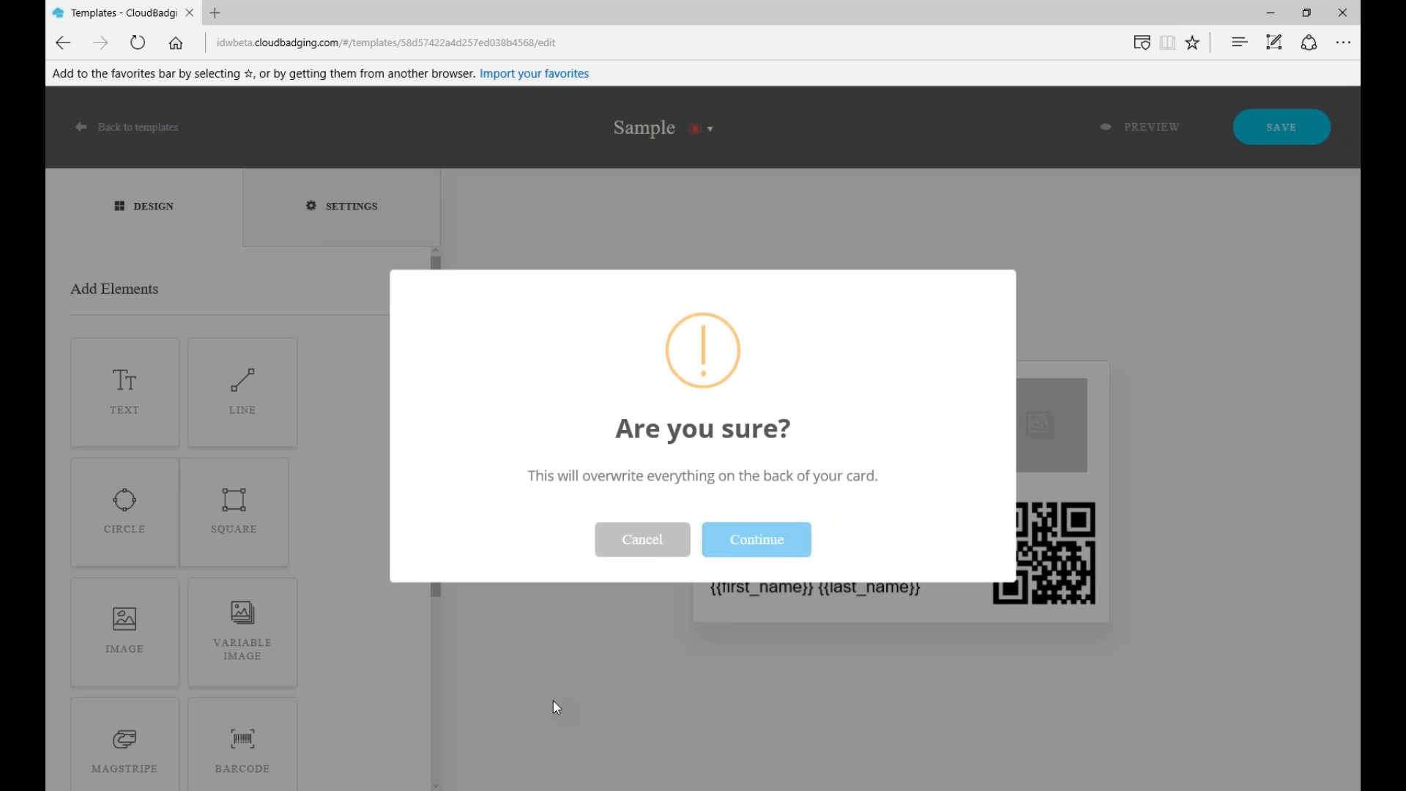
left_click(775, 551)
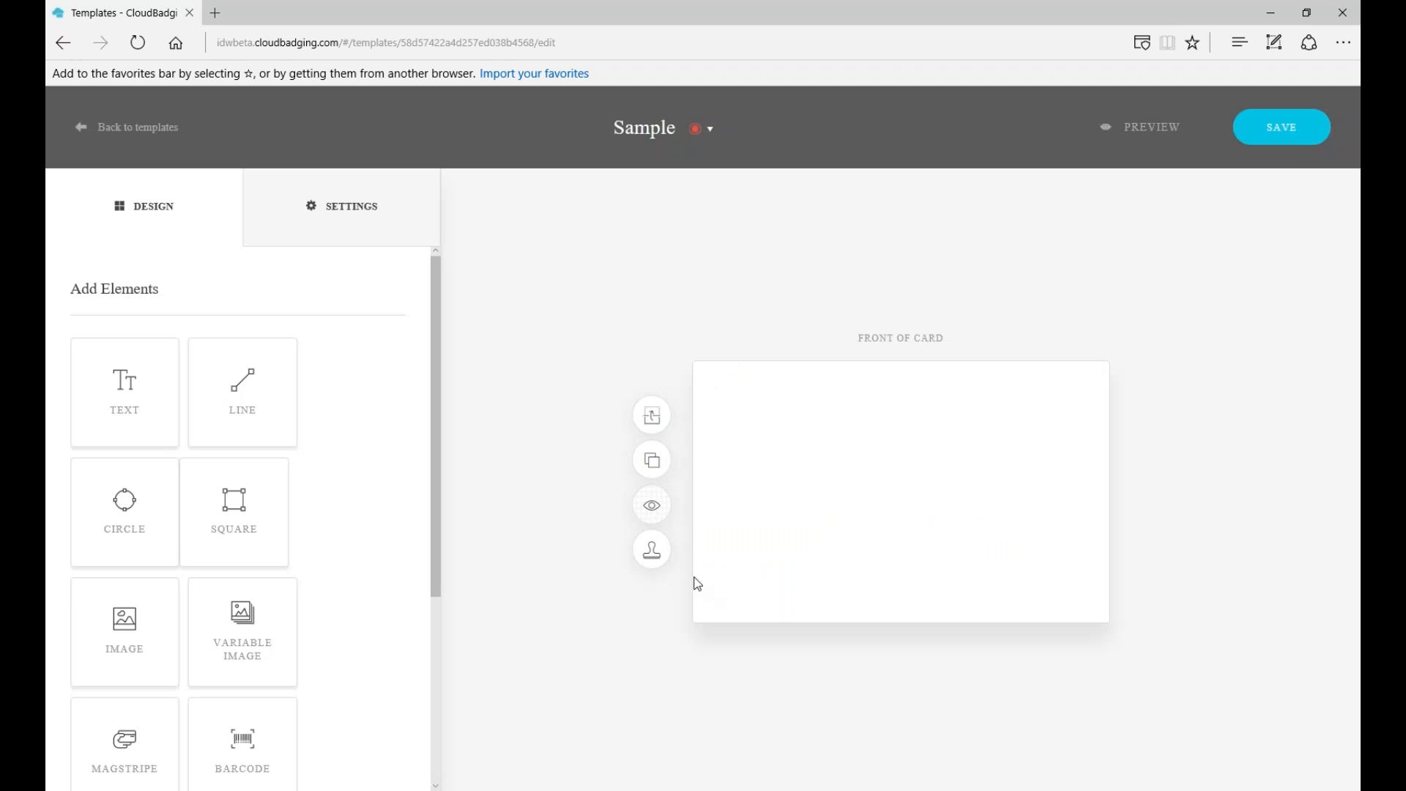
left_click(651, 417)
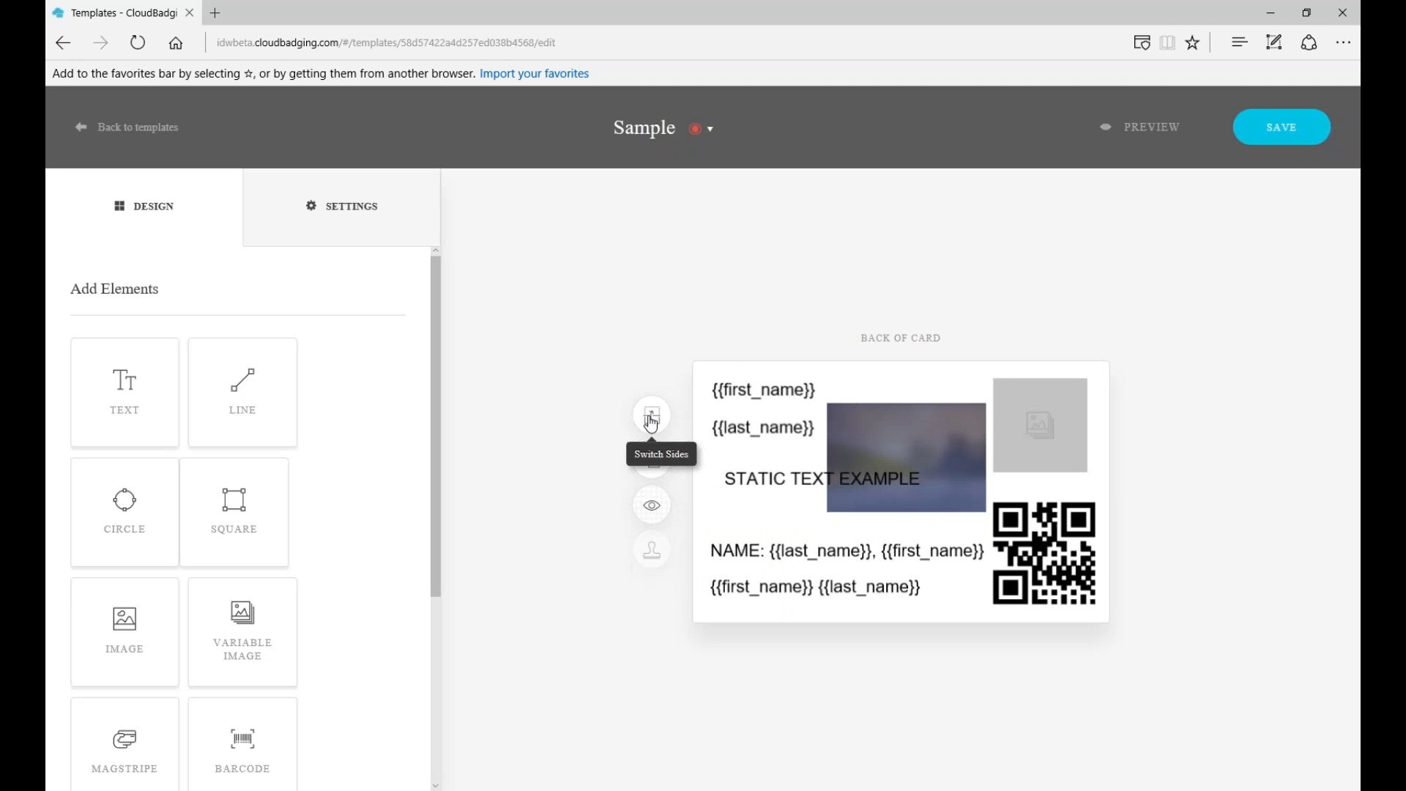
left_click(651, 417)
left_click(651, 418)
left_click(651, 419)
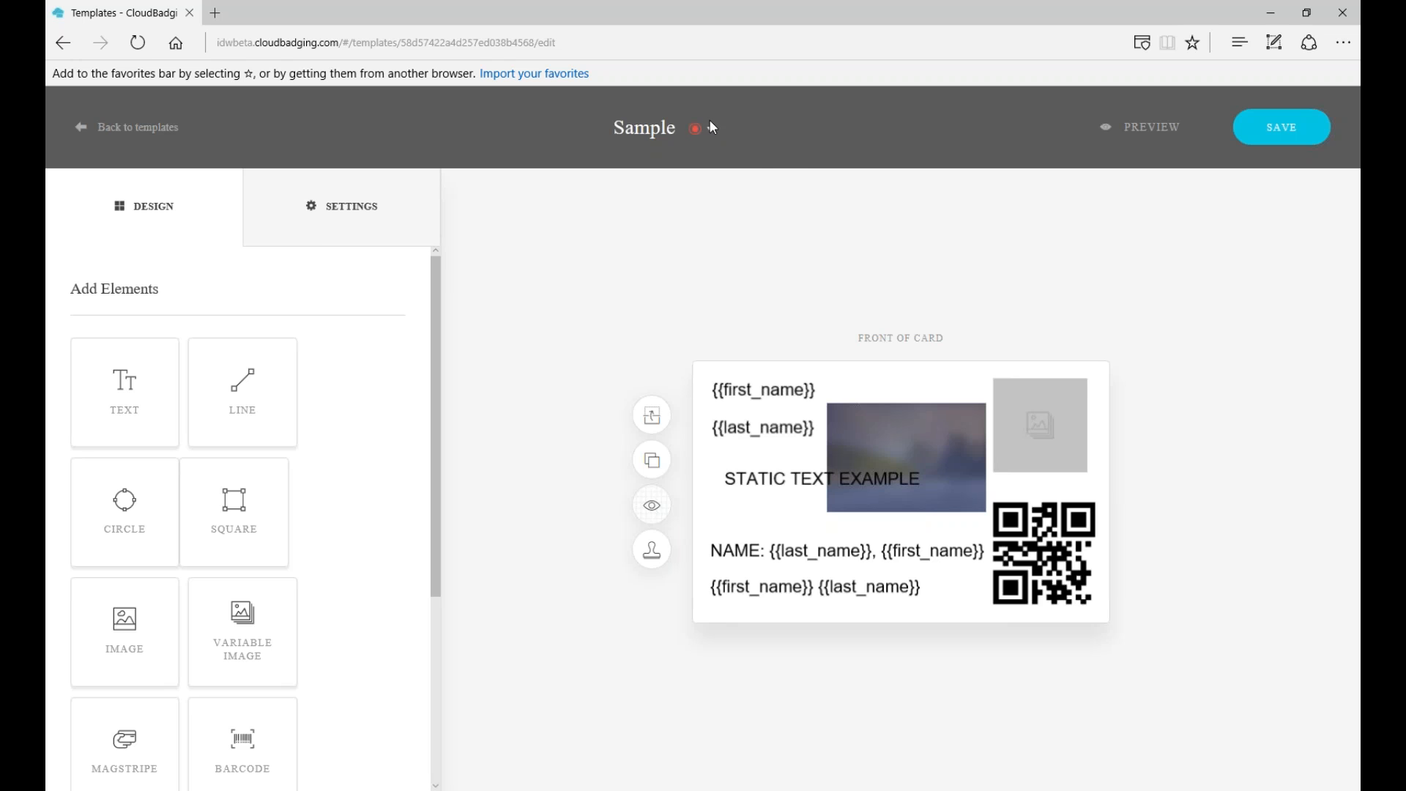
Switch the Sample template status from Active back to Draft and save it.
mouse_move(695, 129)
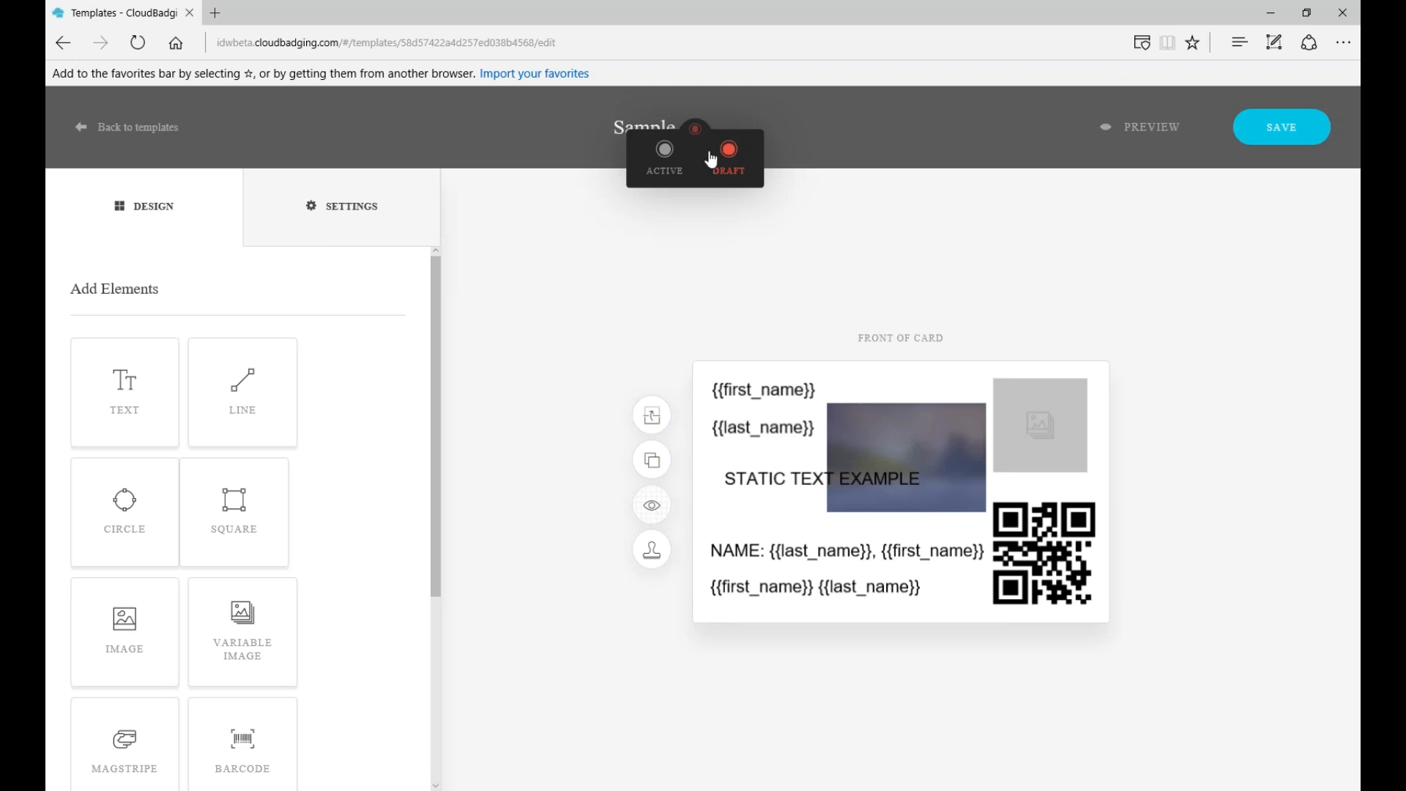
left_click(663, 155)
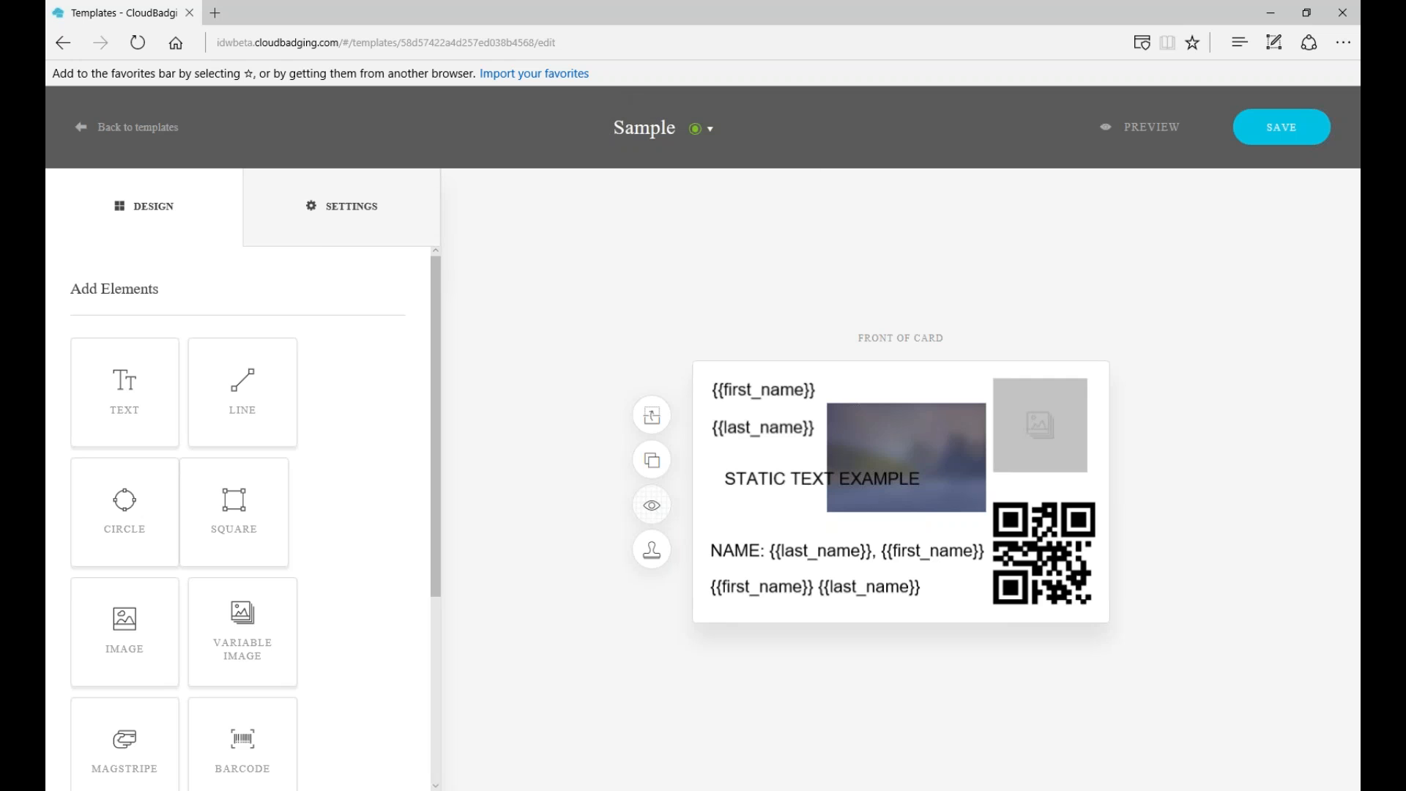
left_click(703, 129)
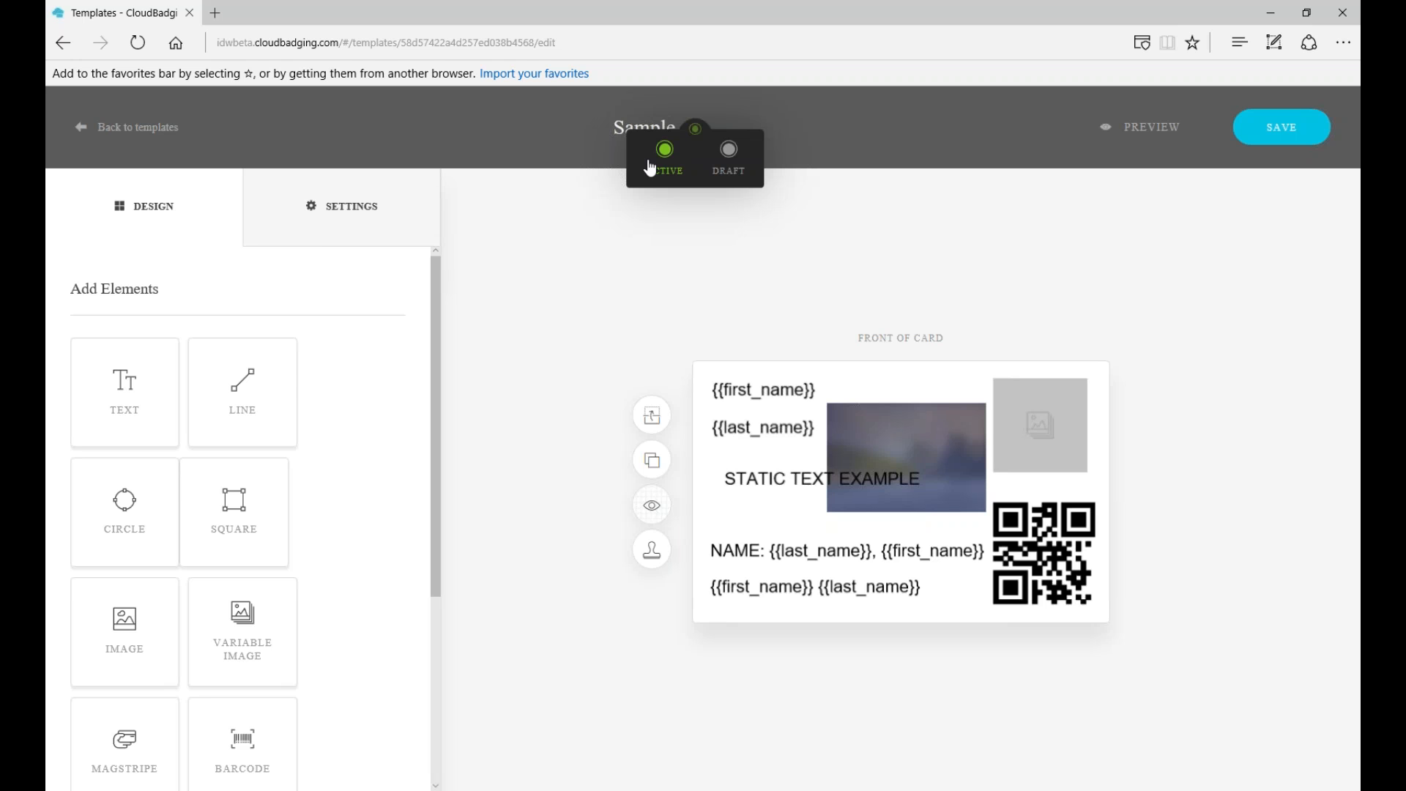
left_click(731, 154)
left_click(709, 128)
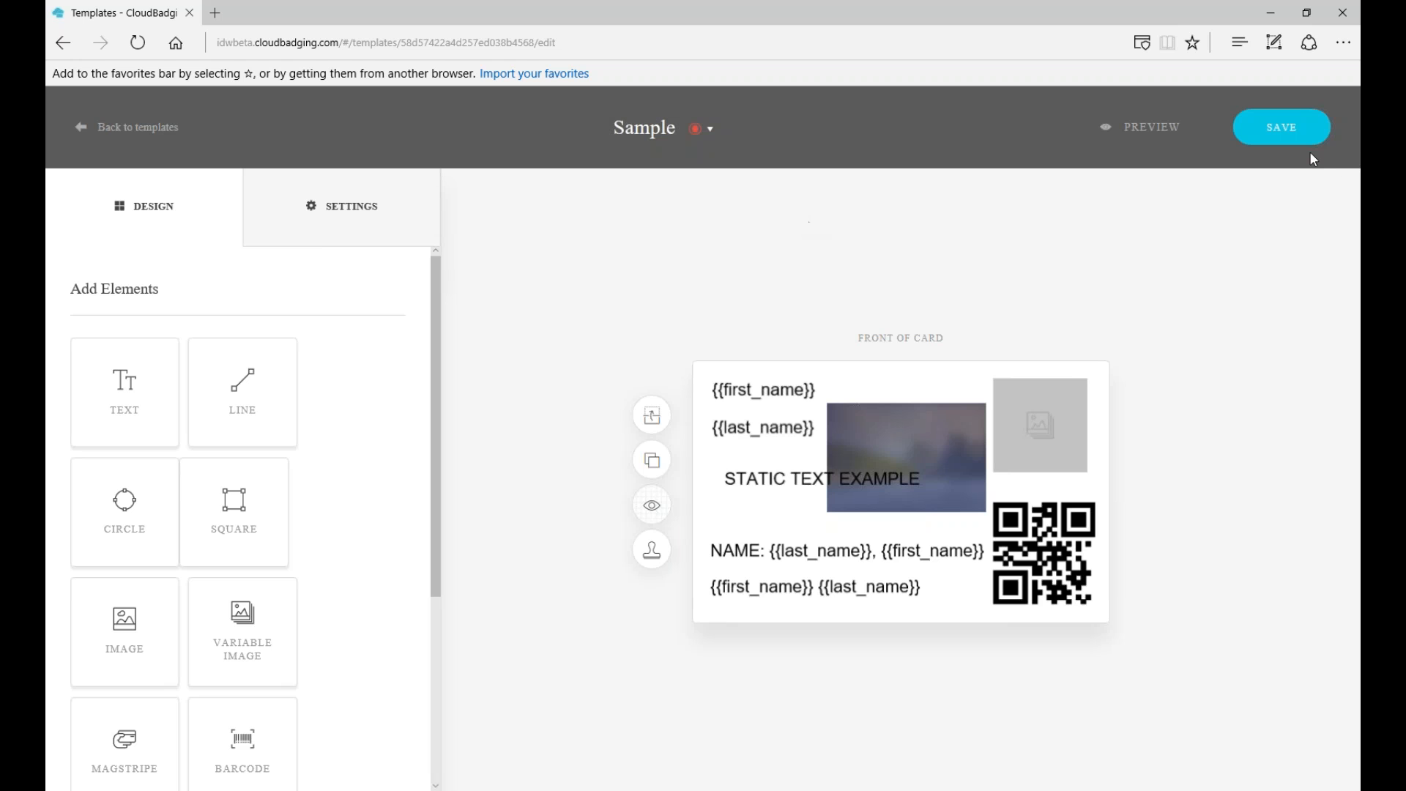
left_click(1283, 136)
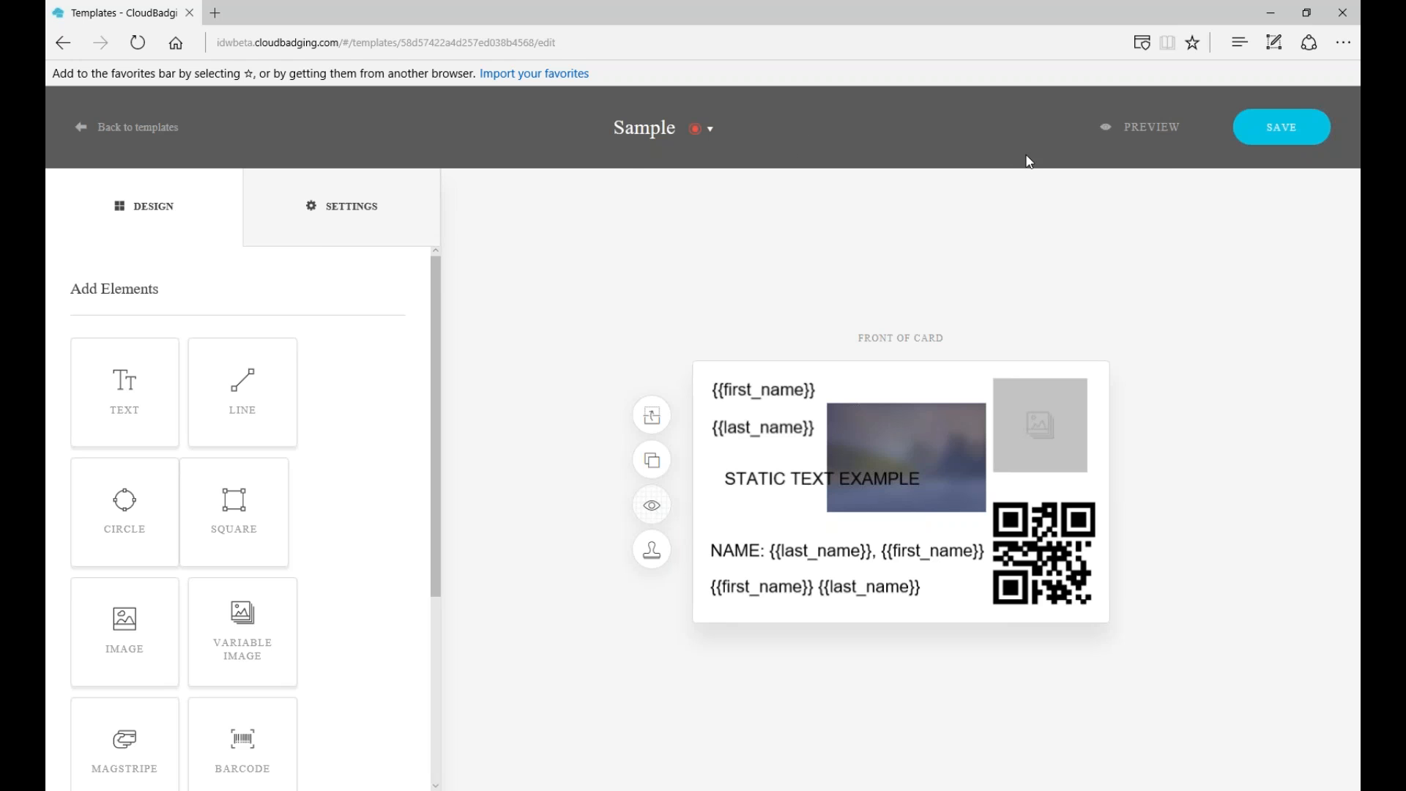
Return from the template editor to the Templates list.
left_click(144, 137)
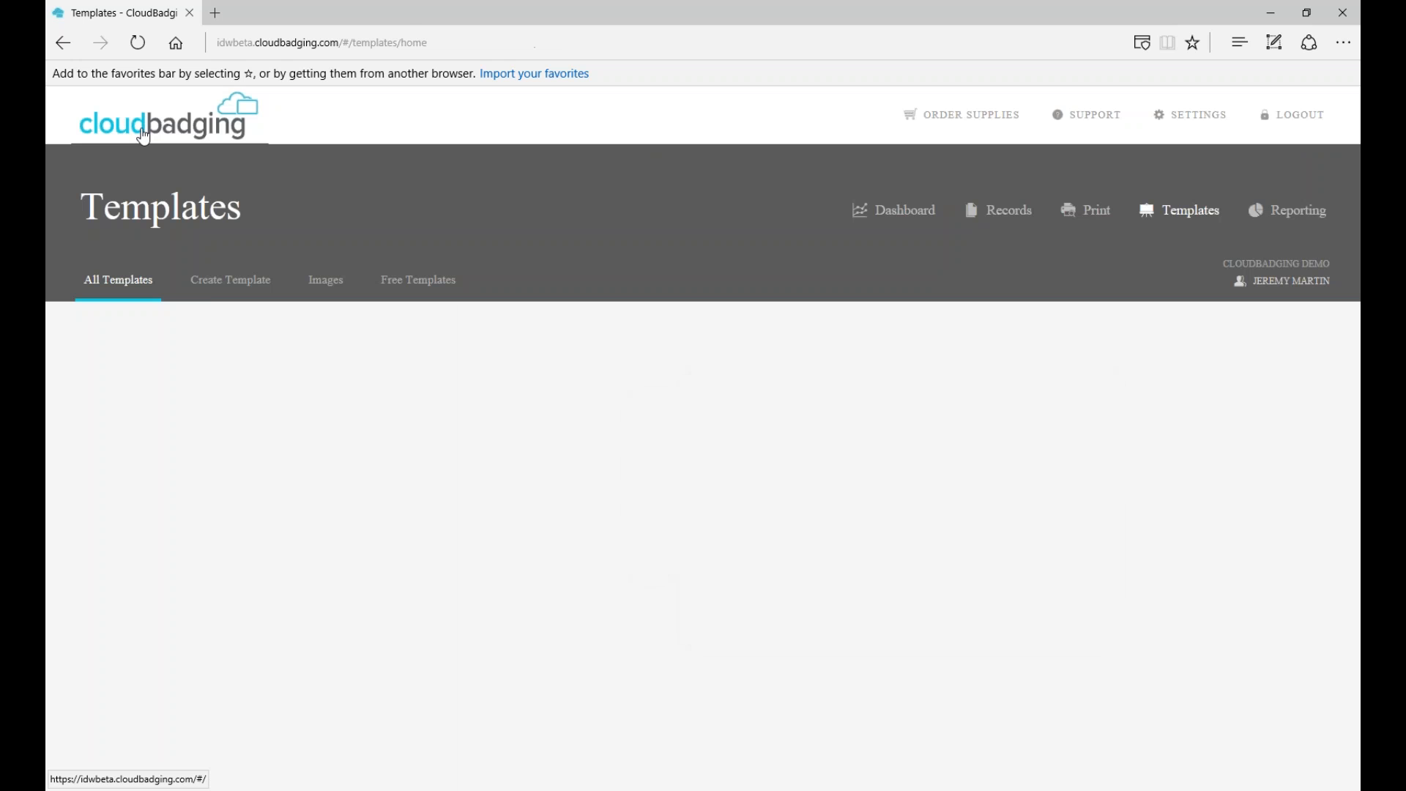